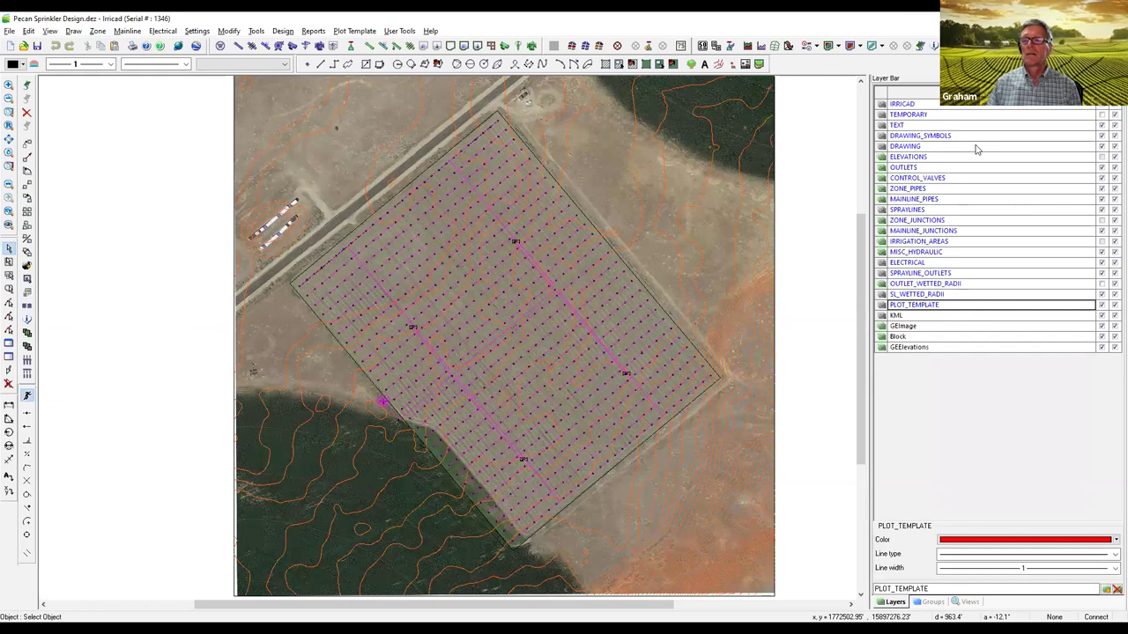
Step: Hide the GEImage layer and review the maximum zone and mainline velocities in the hydraulic design parameters
click(1101, 326)
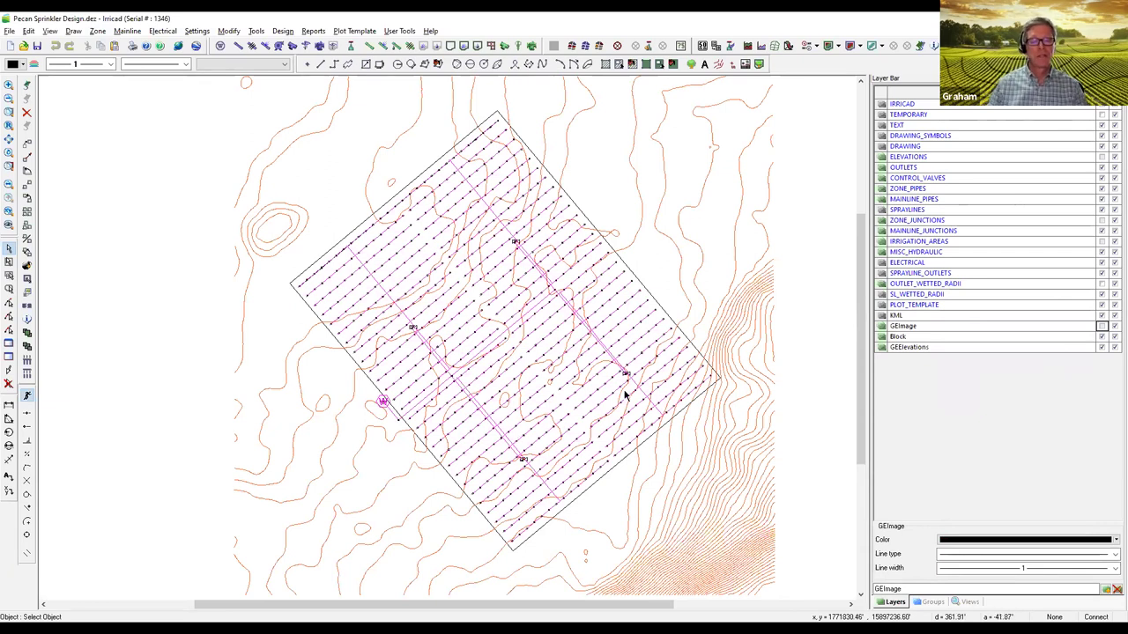
click(282, 34)
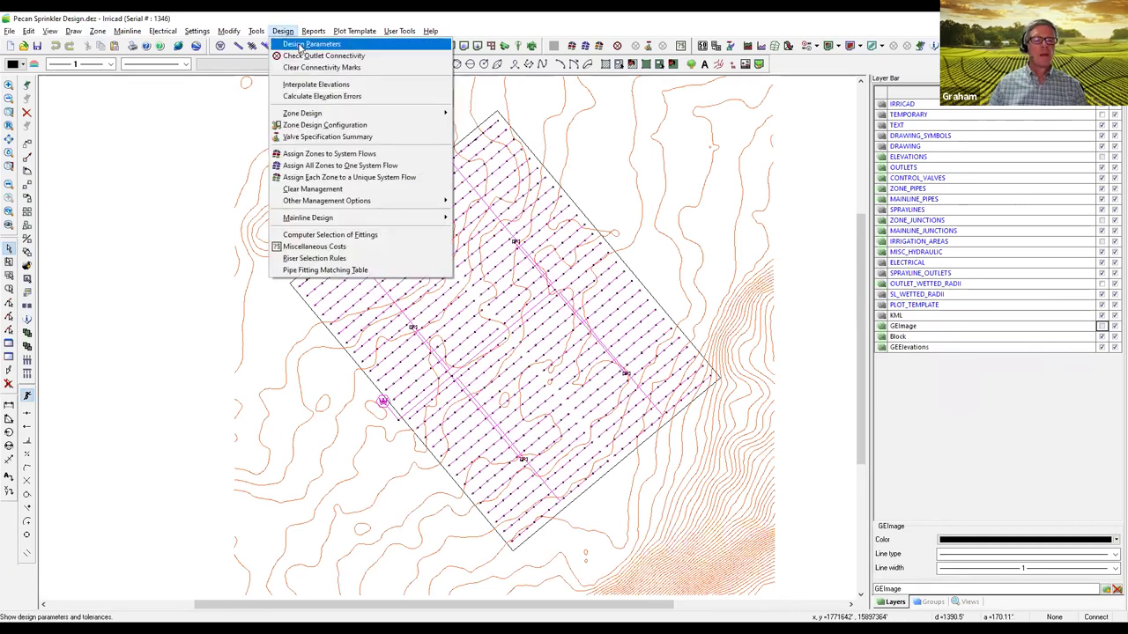
click(300, 44)
click(518, 266)
key(shift+Home)
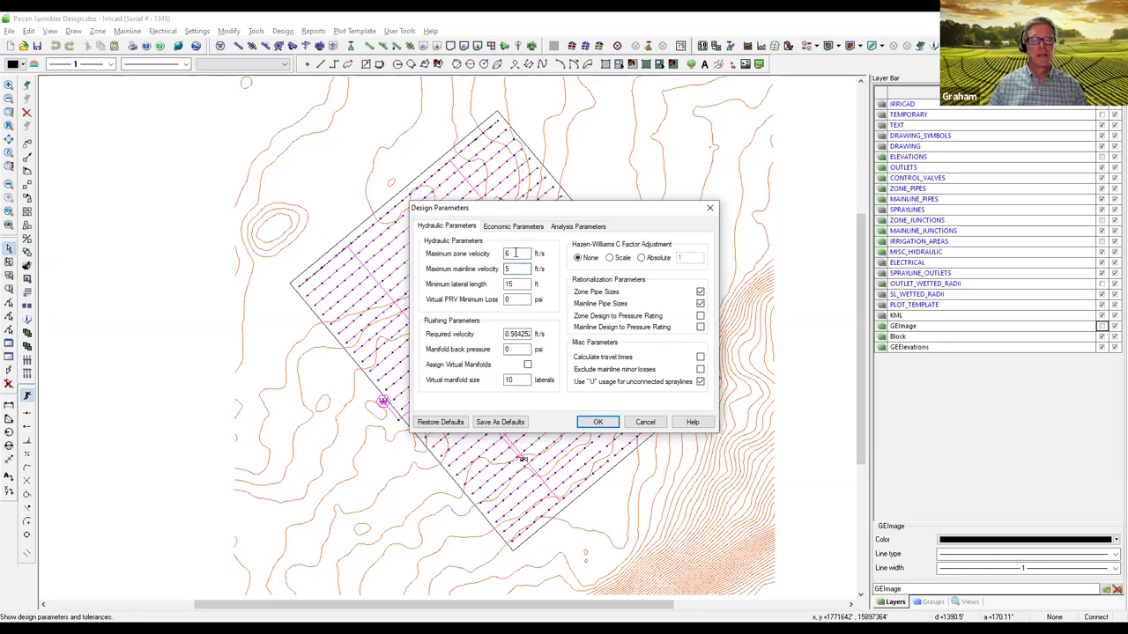
key(End)
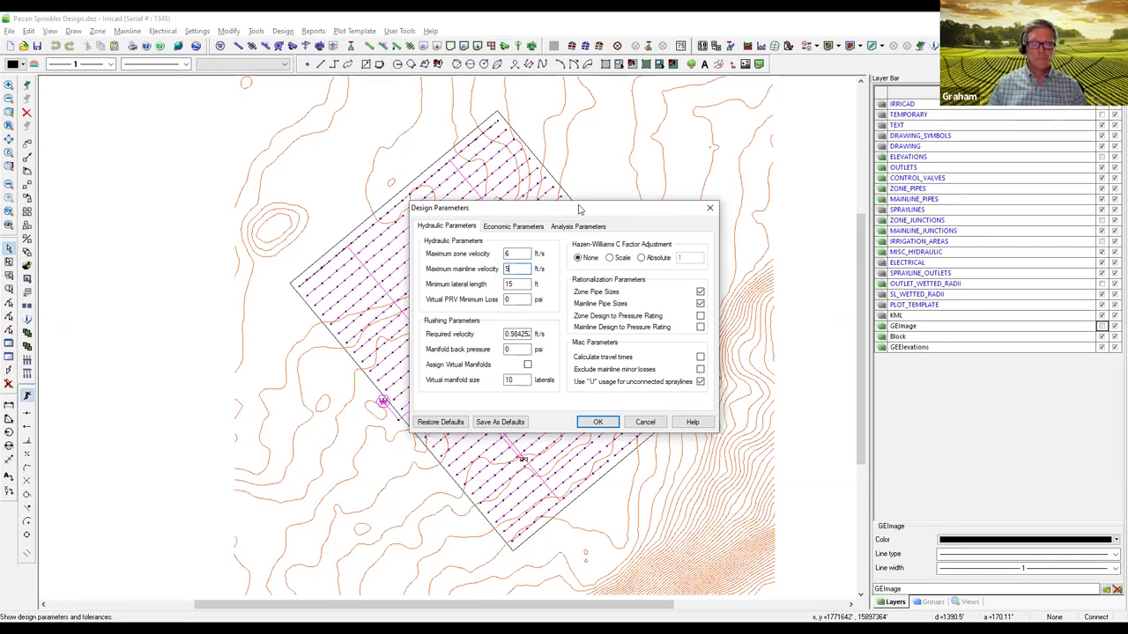
click(591, 424)
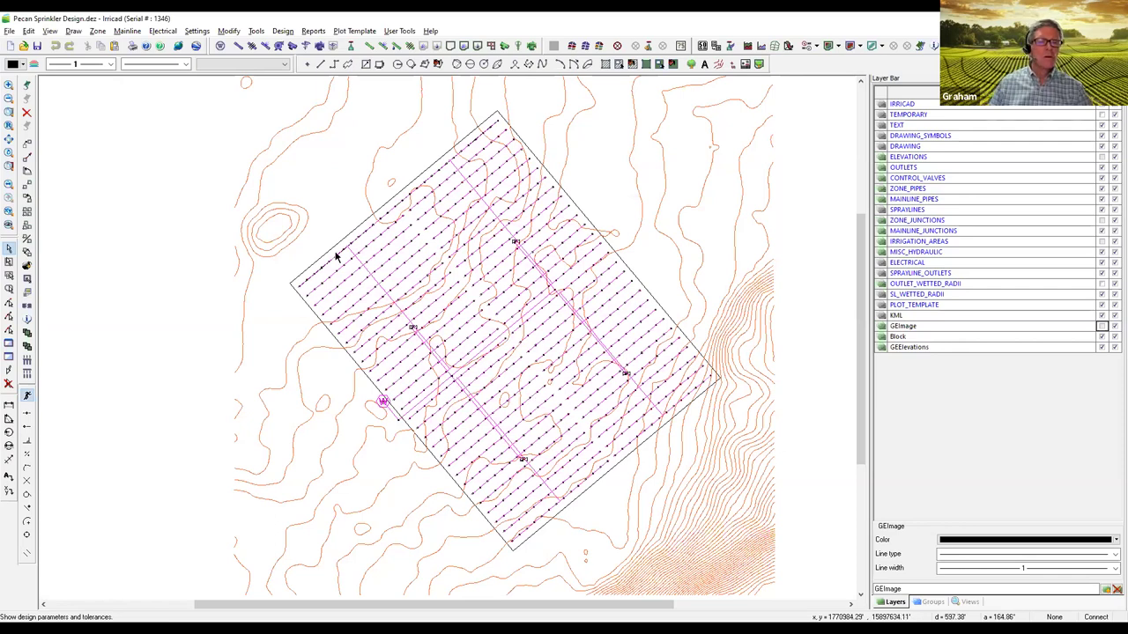
Step: Run the outlet connectivity check on the complete sprinkler design
click(285, 31)
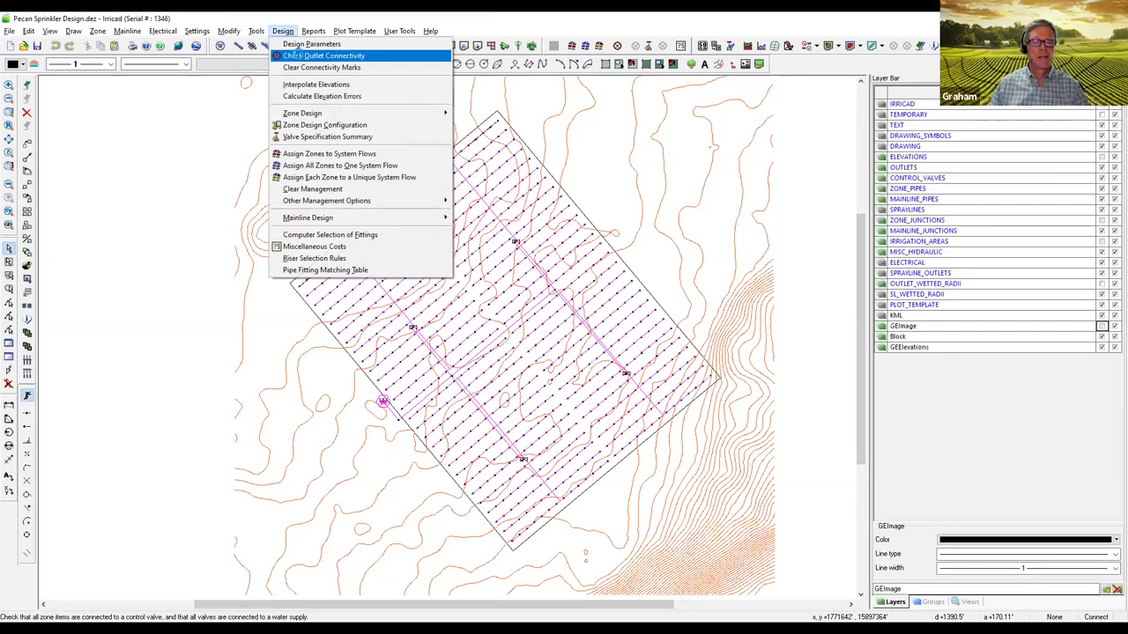
click(296, 55)
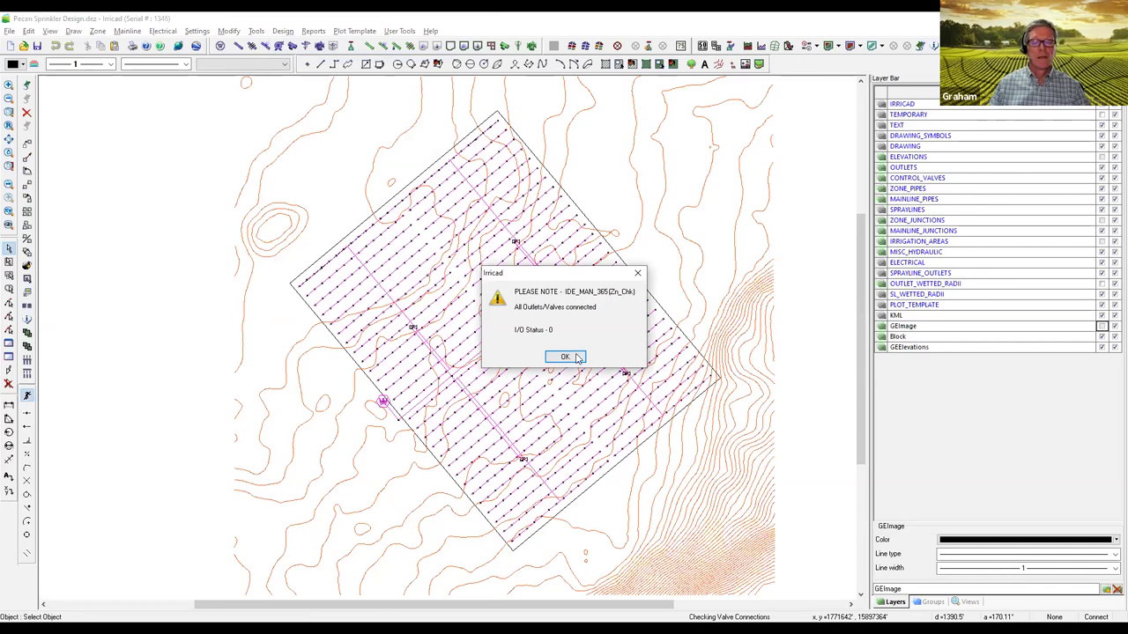
click(565, 357)
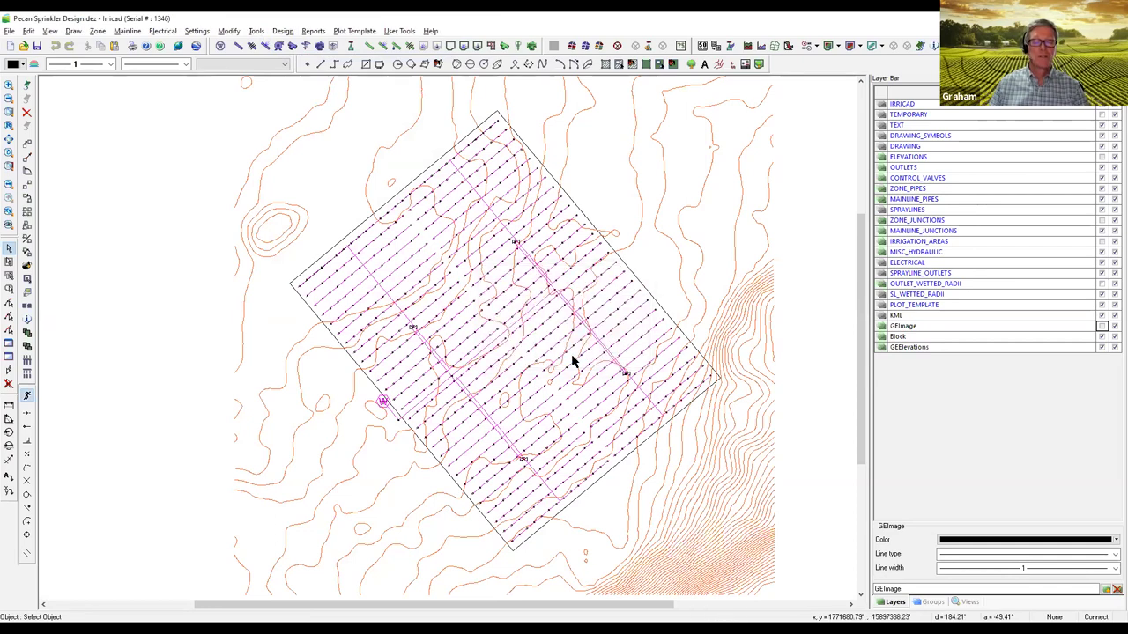
Step: Delete the short mainline pipe beside the water supply and run the outlet connectivity check
click(392, 413)
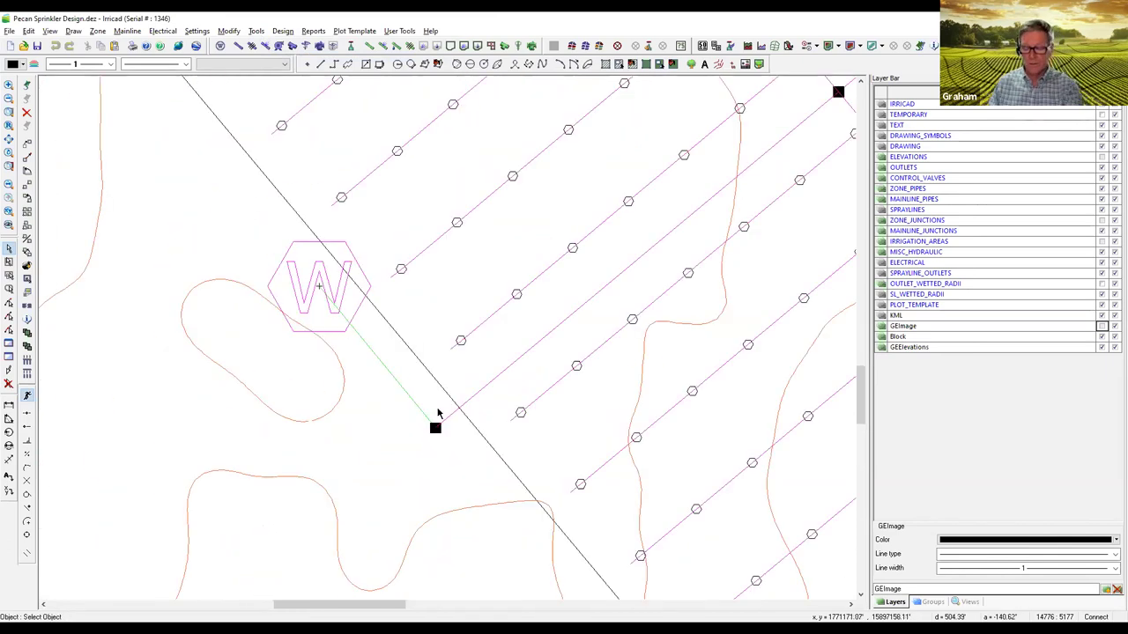
scroll(438, 412, down, 3)
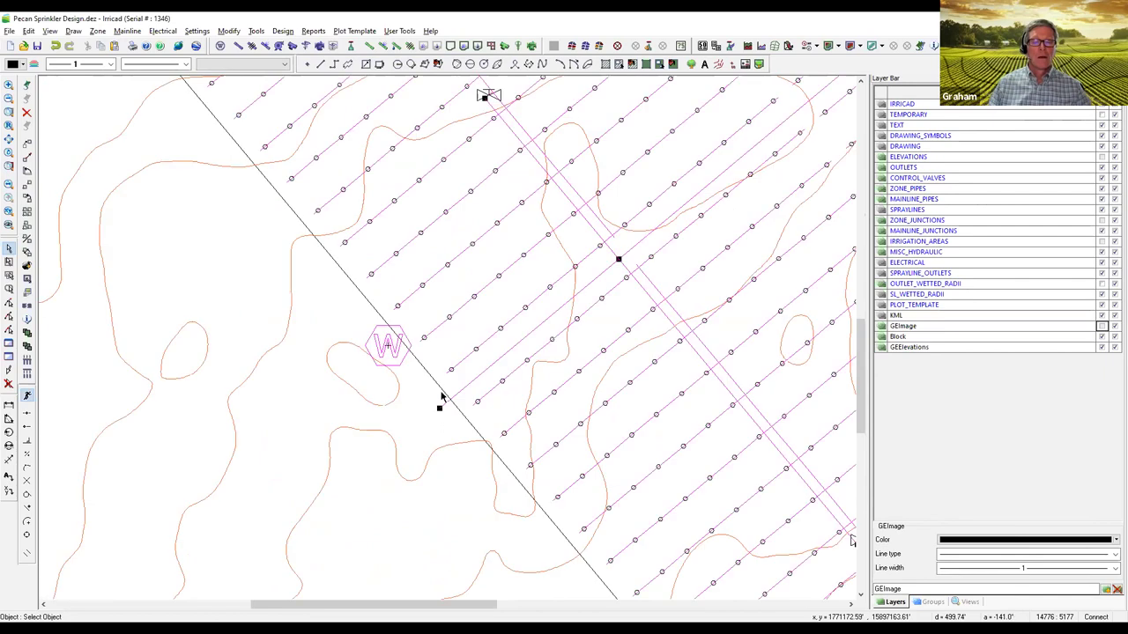
click(284, 32)
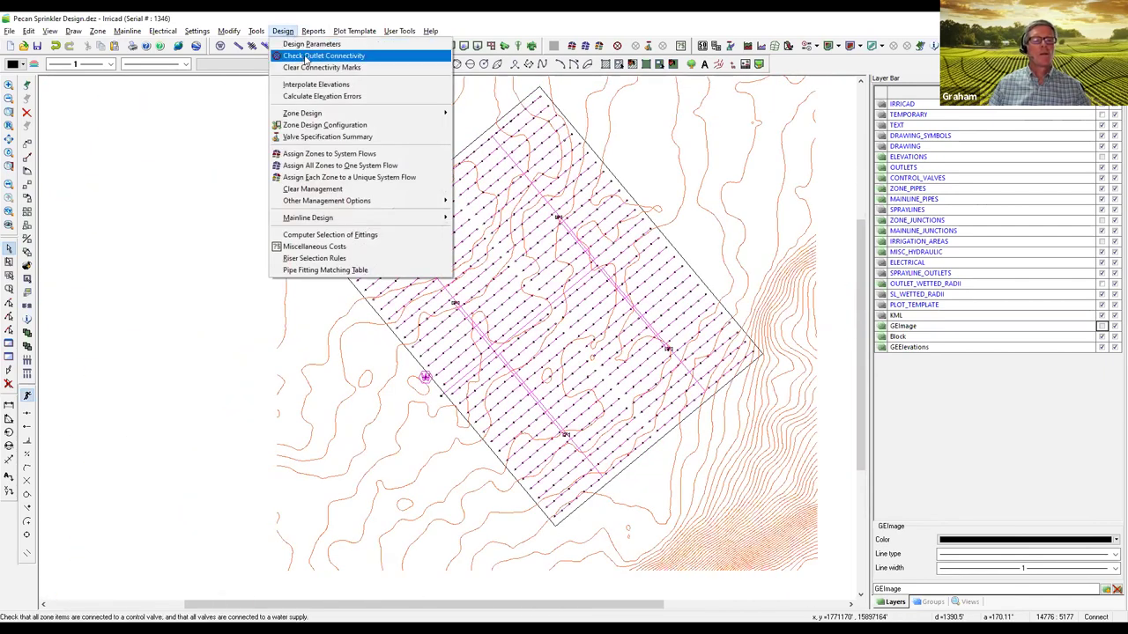
click(306, 56)
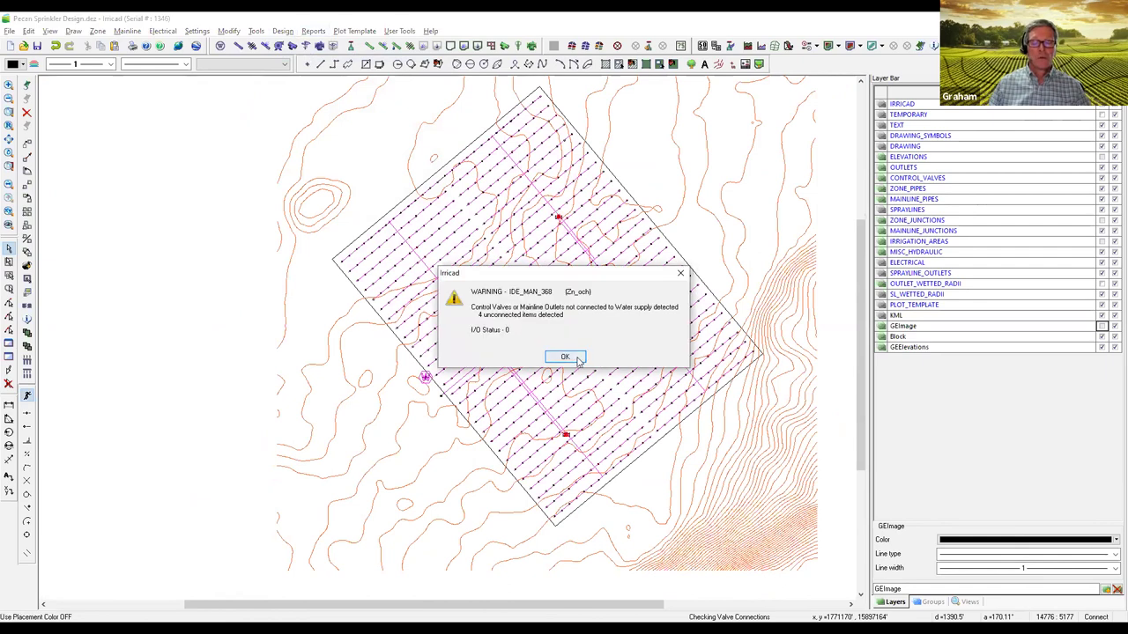
click(565, 356)
Step: Inspect the marked control valves, then restore the mainline pipe at the water supply and clear the connectivity marks
scroll(567, 217, up, 6)
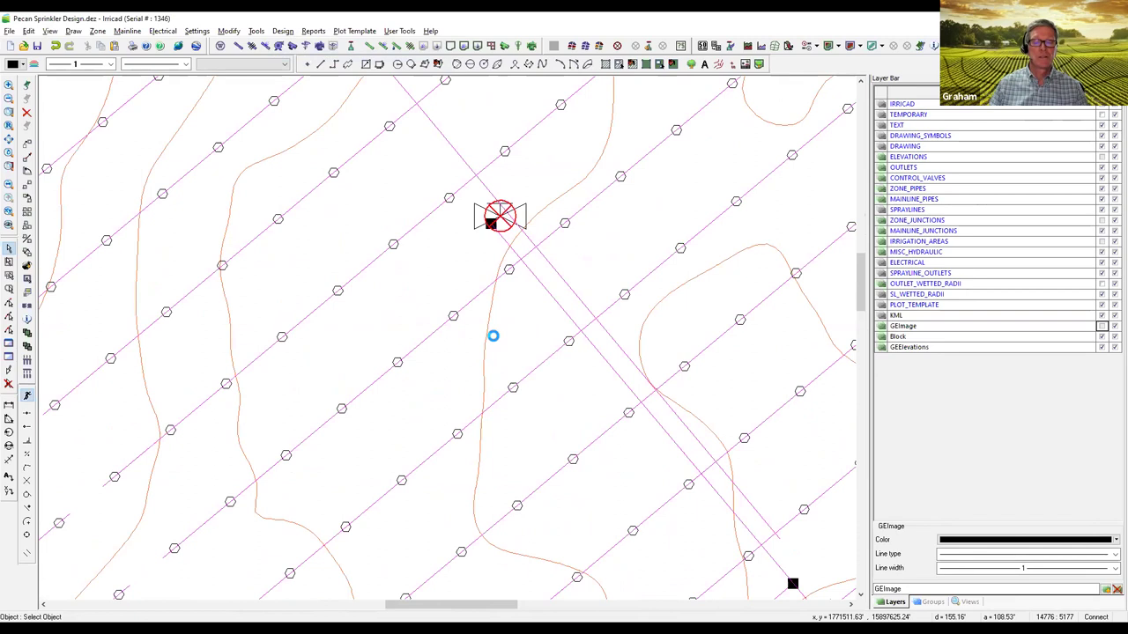
scroll(494, 335, down, 3)
scroll(494, 336, down, 3)
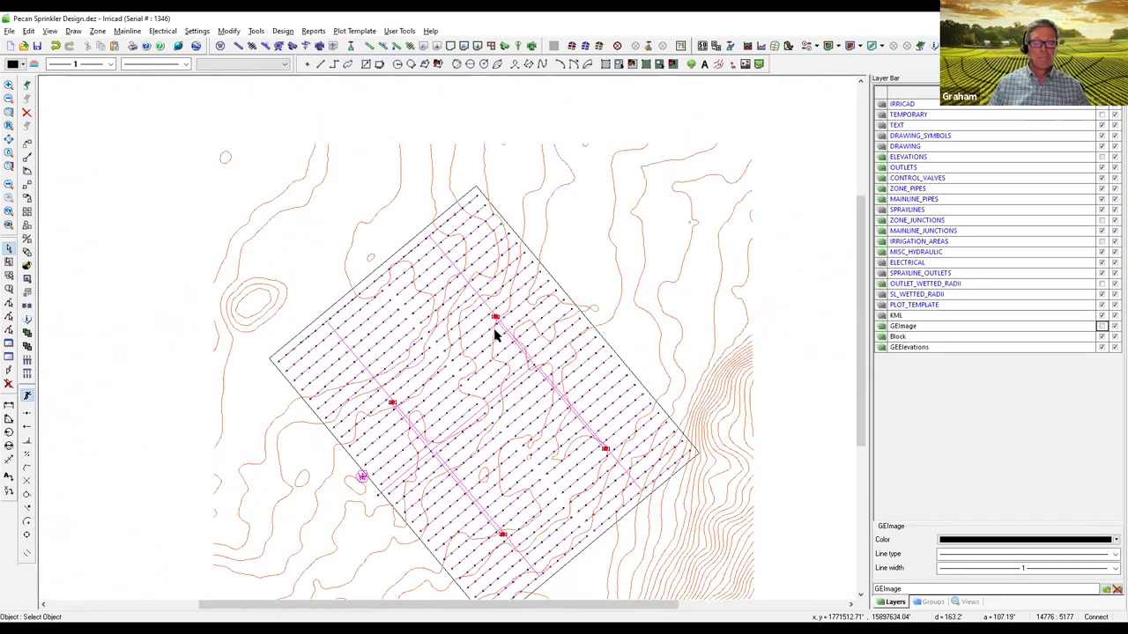
middle_drag(509, 376, 521, 330)
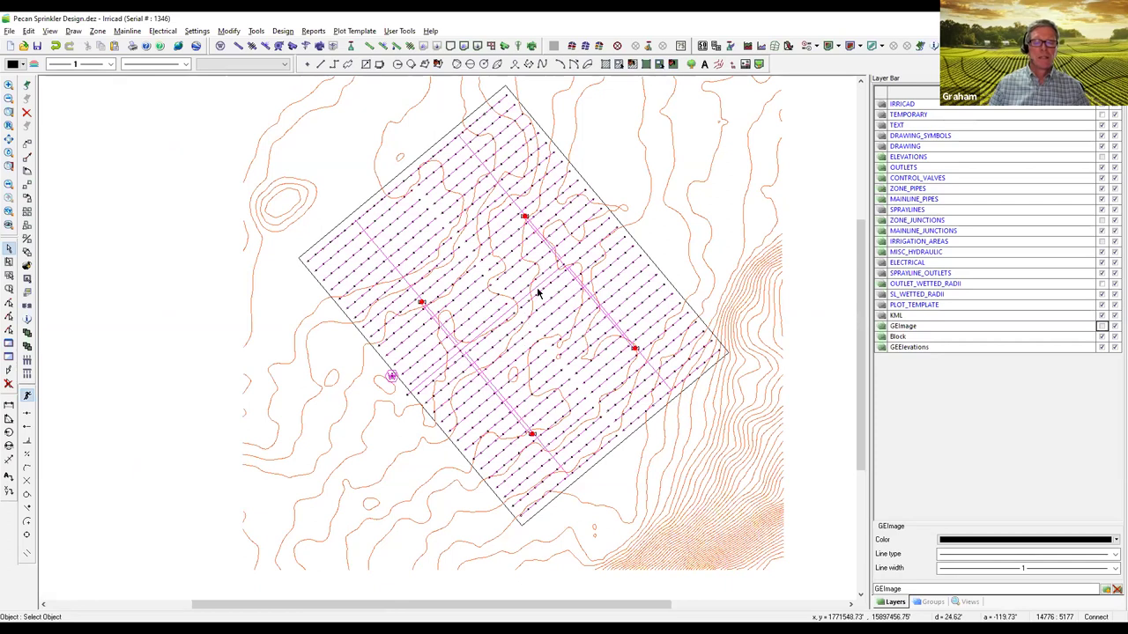
click(401, 404)
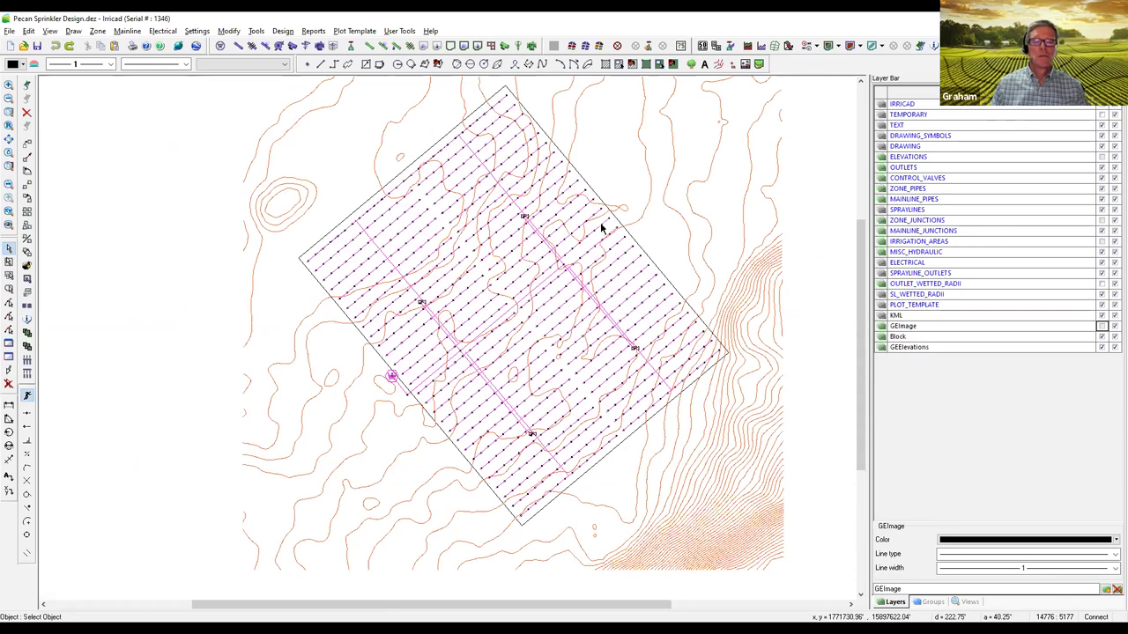
Step: Delete the lateral pipe segment between the last two sprinklers of a row near the field's northeastern boundary
scroll(611, 228, up, 2)
click(559, 184)
key(Delete)
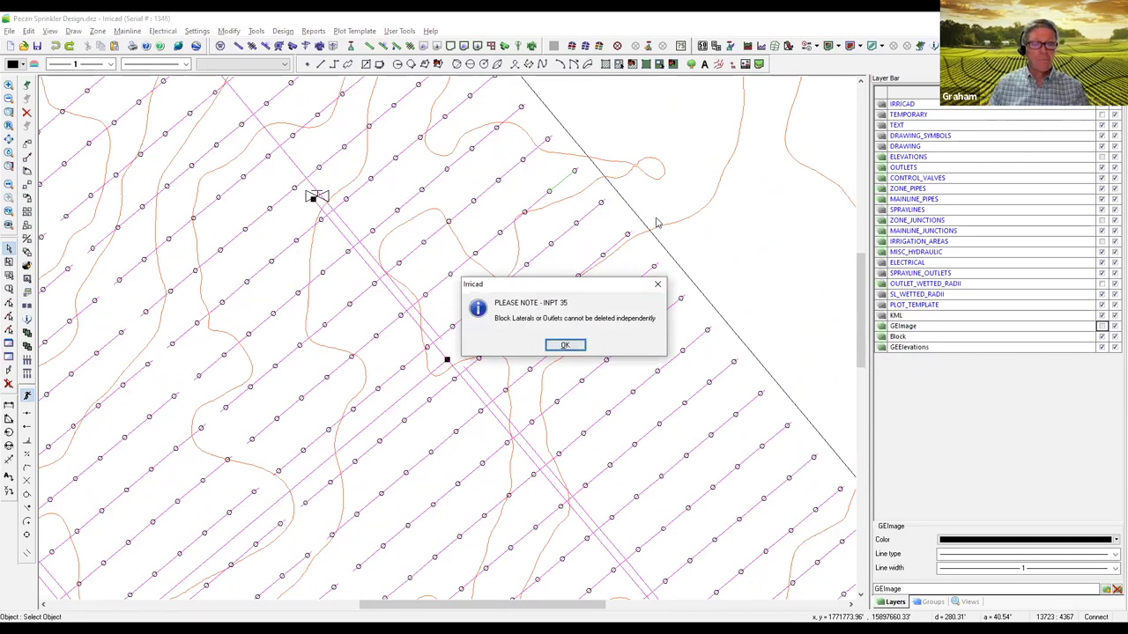
key(Return)
click(570, 187)
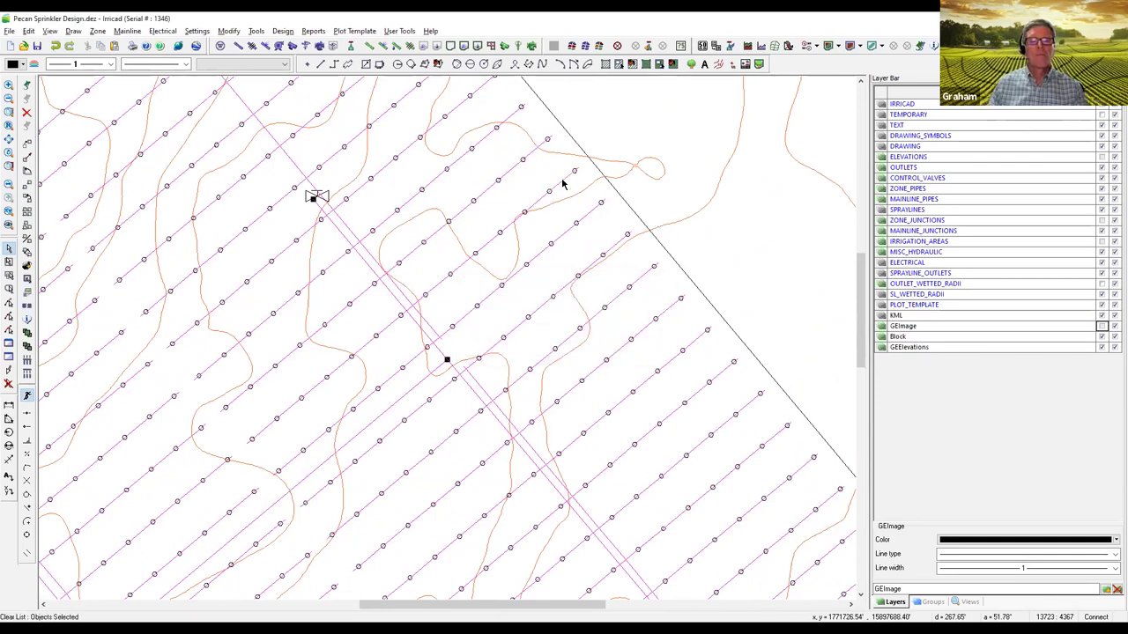
key(Delete)
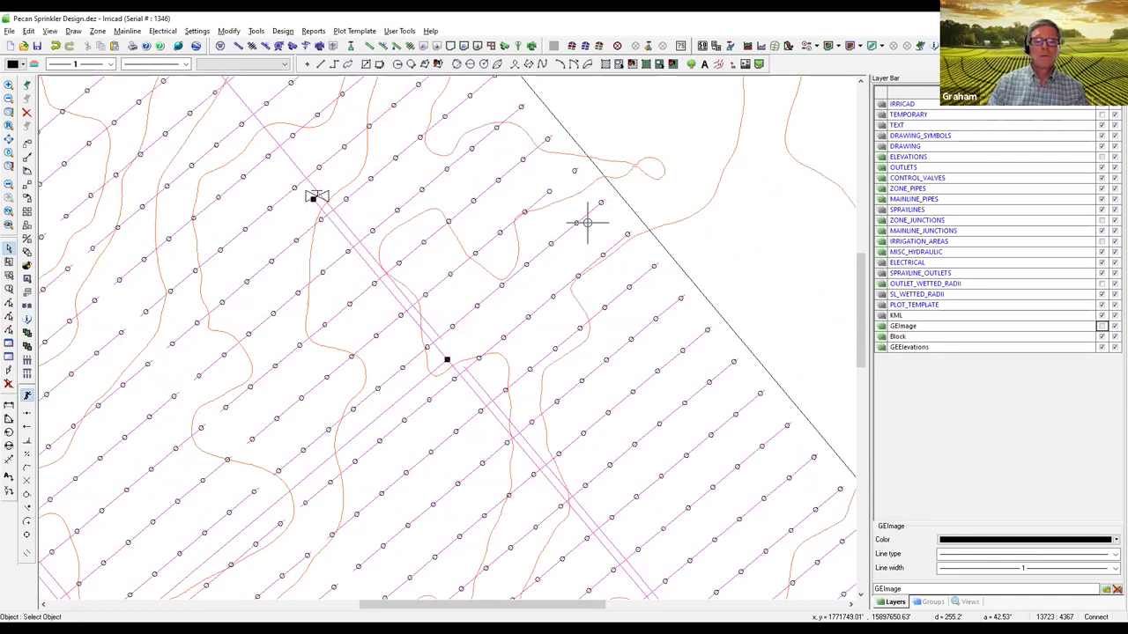
Step: Run the outlet connectivity check on the design with the lateral segment removed
click(255, 31)
mouse_move(282, 32)
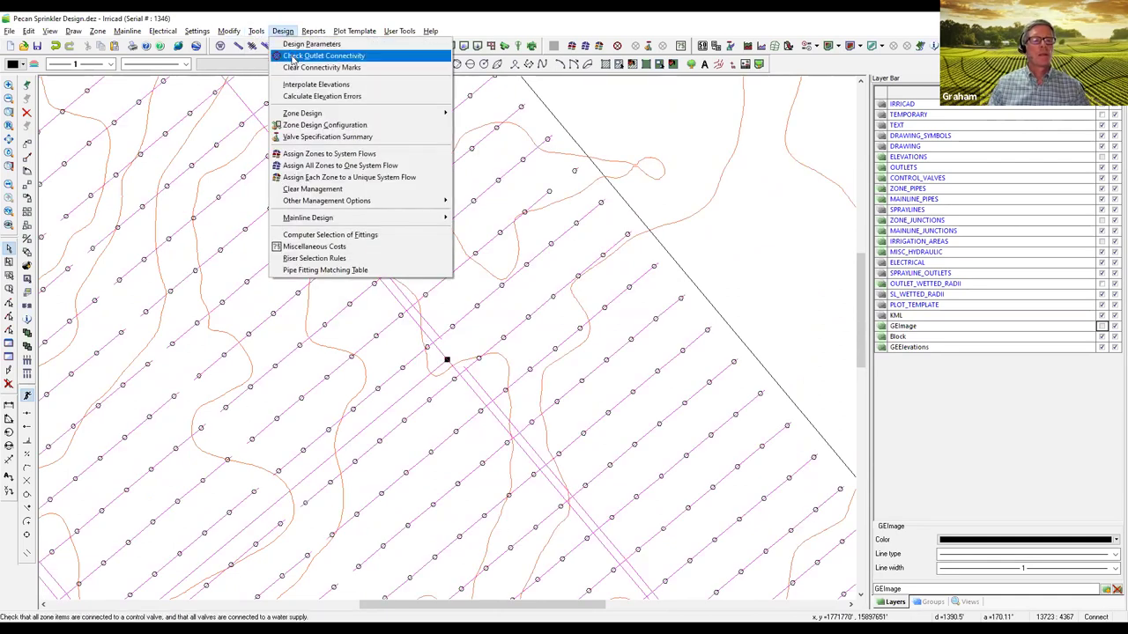
click(293, 56)
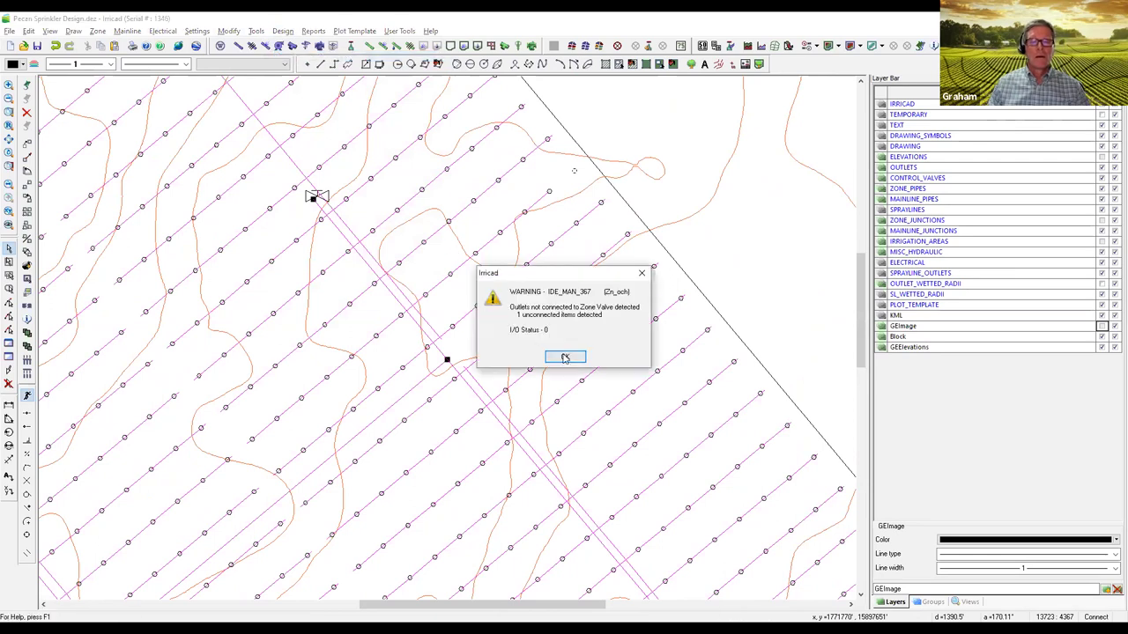
click(563, 355)
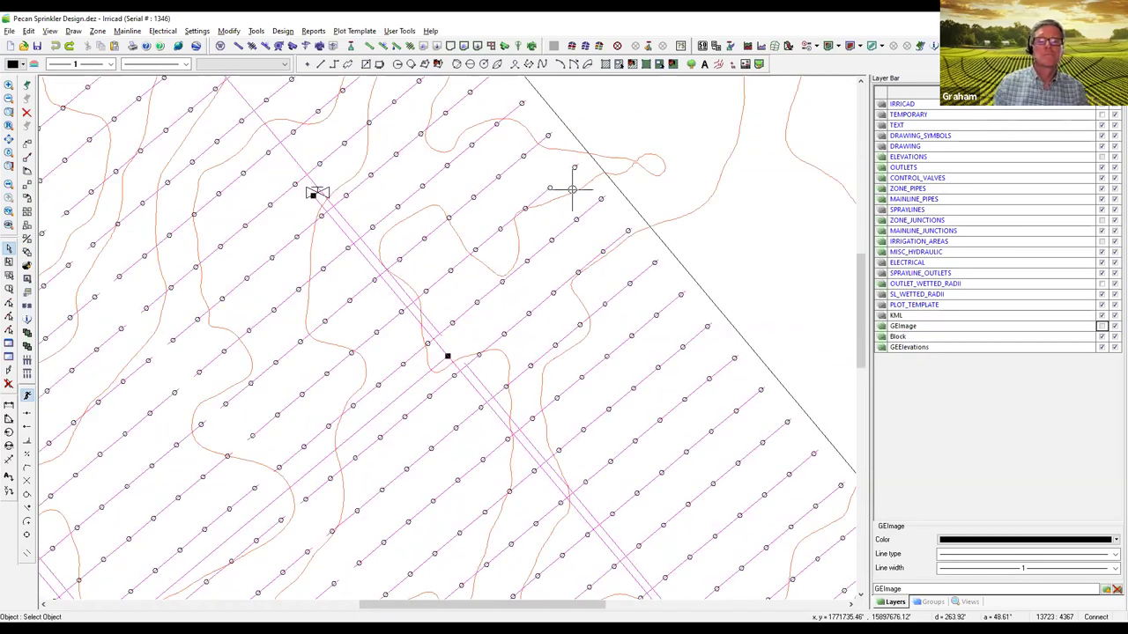
Step: Draw a Computer Selected zone pipe with Design + BOM scope to reconnect the isolated end sprinkler to its neighbour
scroll(578, 184, up, 2)
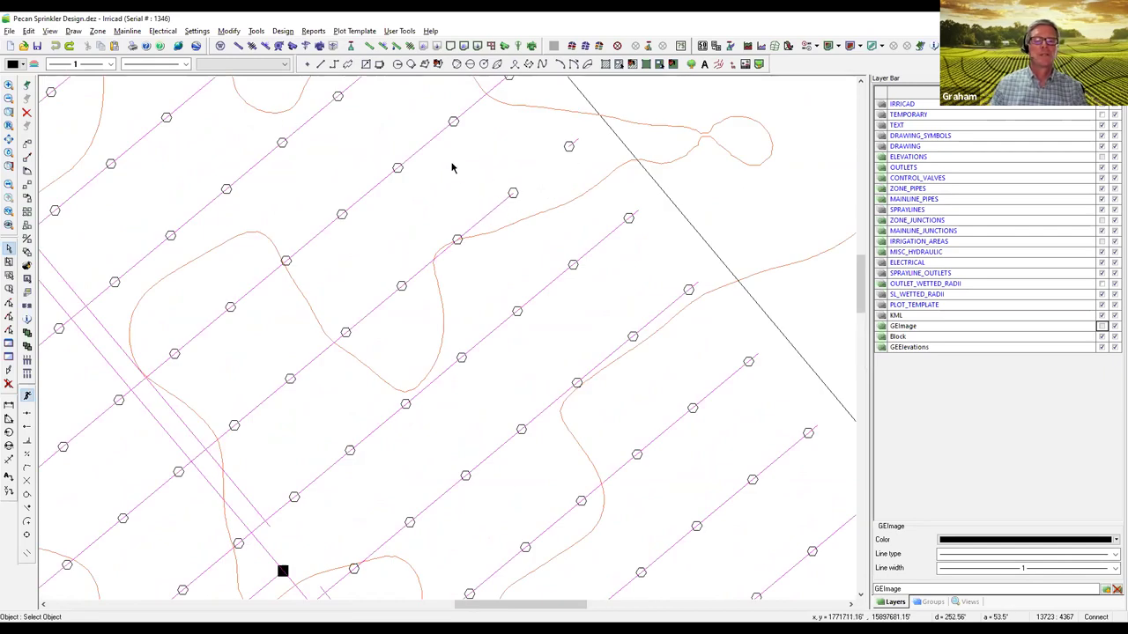
click(368, 45)
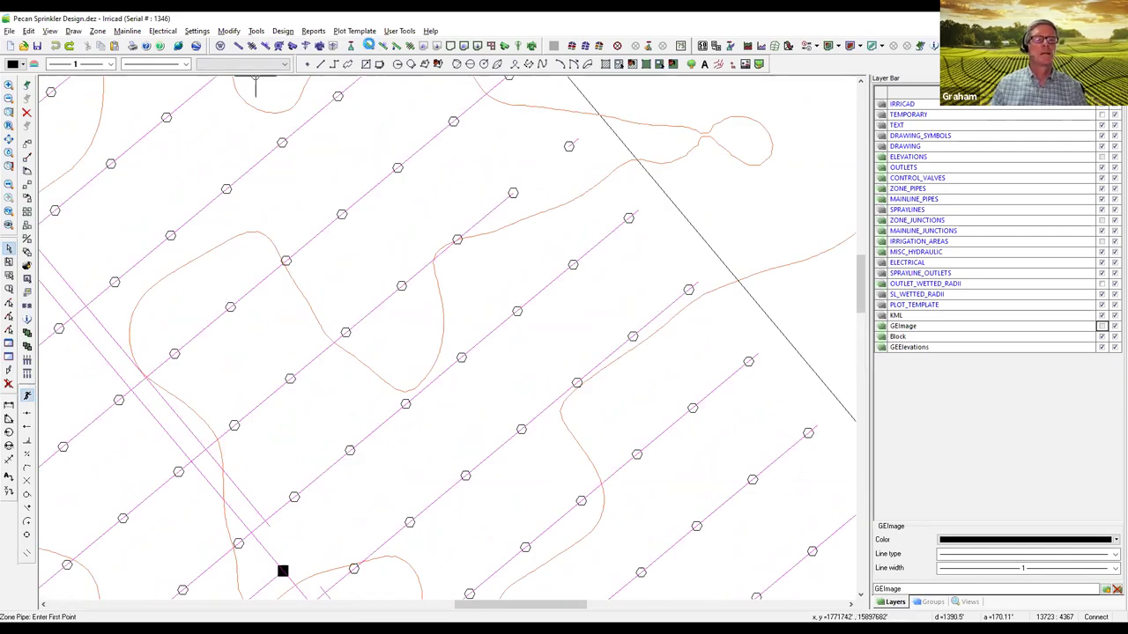
click(502, 402)
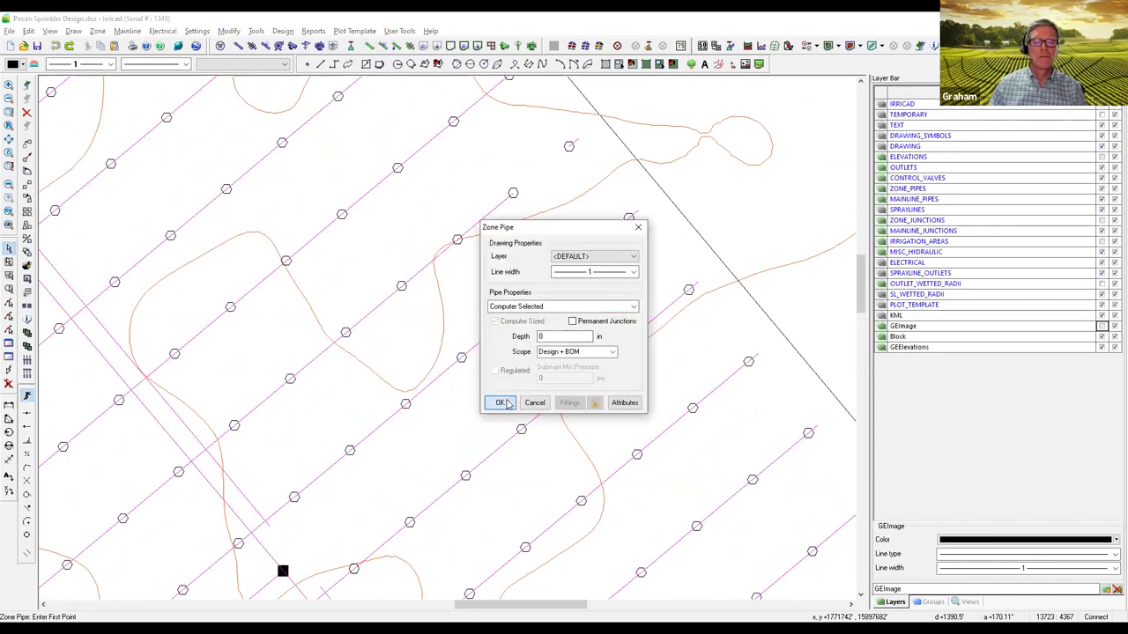
click(513, 192)
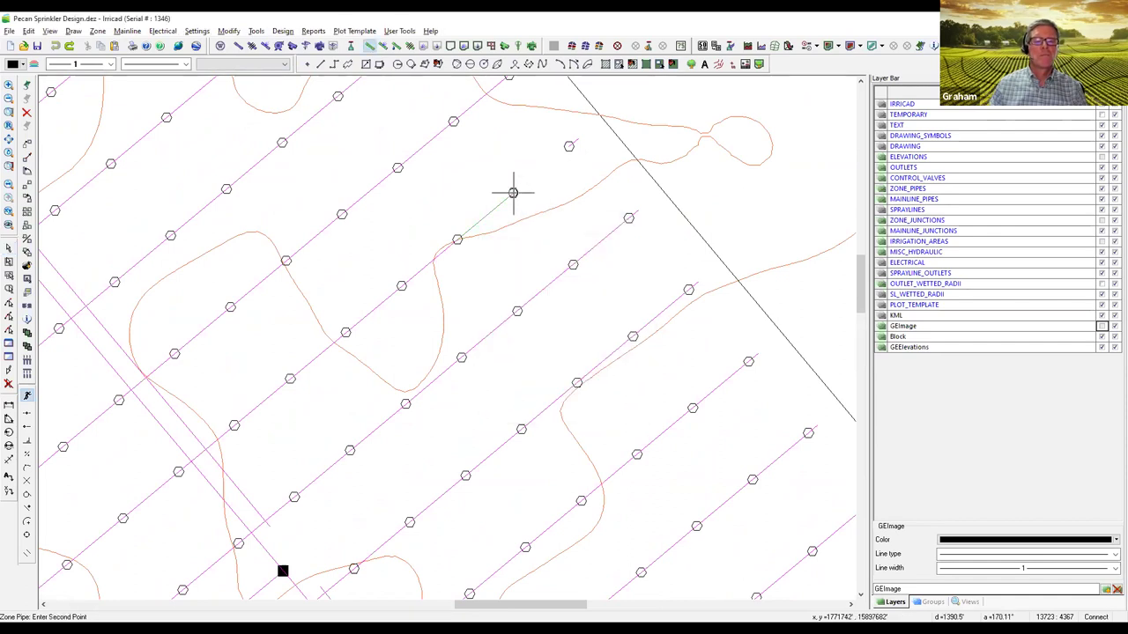
click(569, 147)
right_click(621, 180)
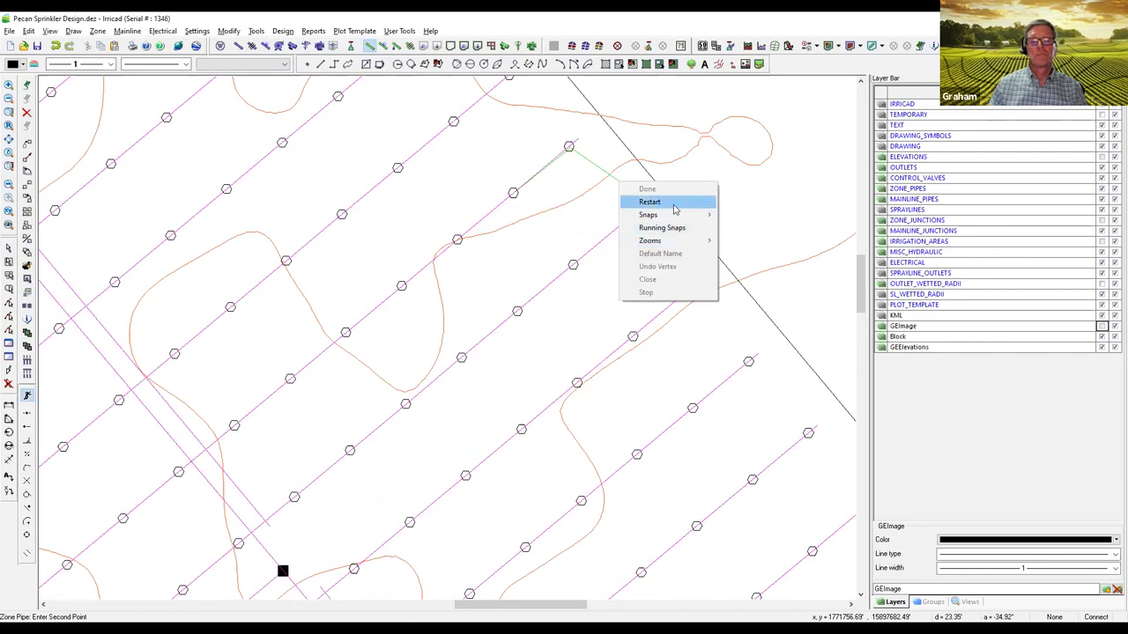
click(671, 202)
Step: Import the image of the pipe usage table and place it over the southwestern part of the field plan
scroll(558, 219, up, 3)
scroll(502, 249, down, 5)
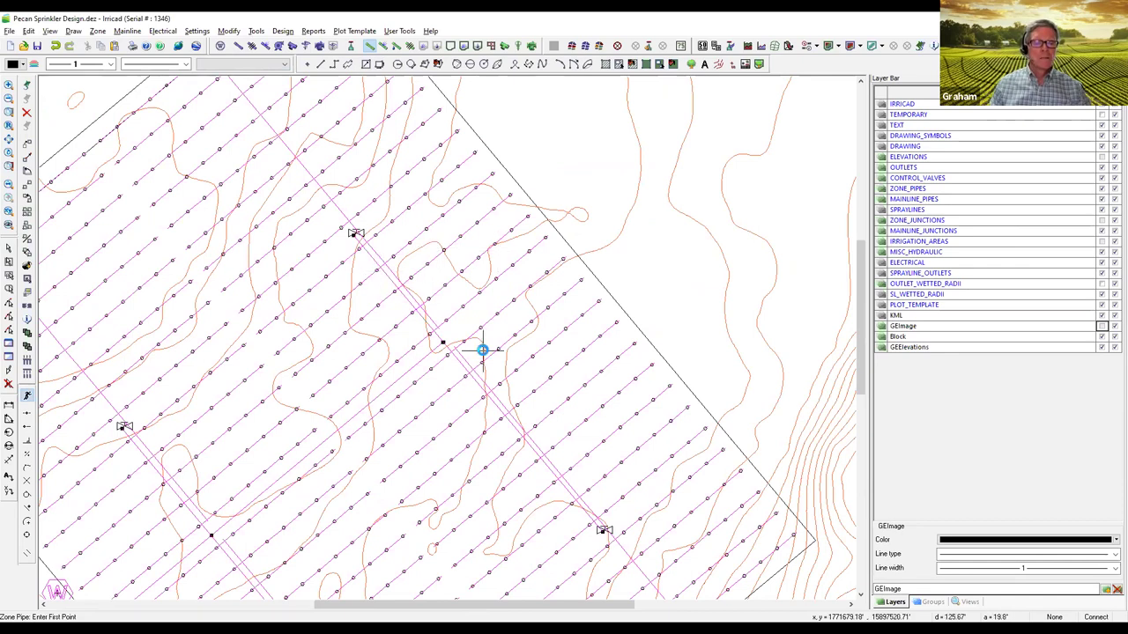
scroll(484, 352, down, 2)
middle_drag(379, 374, 496, 272)
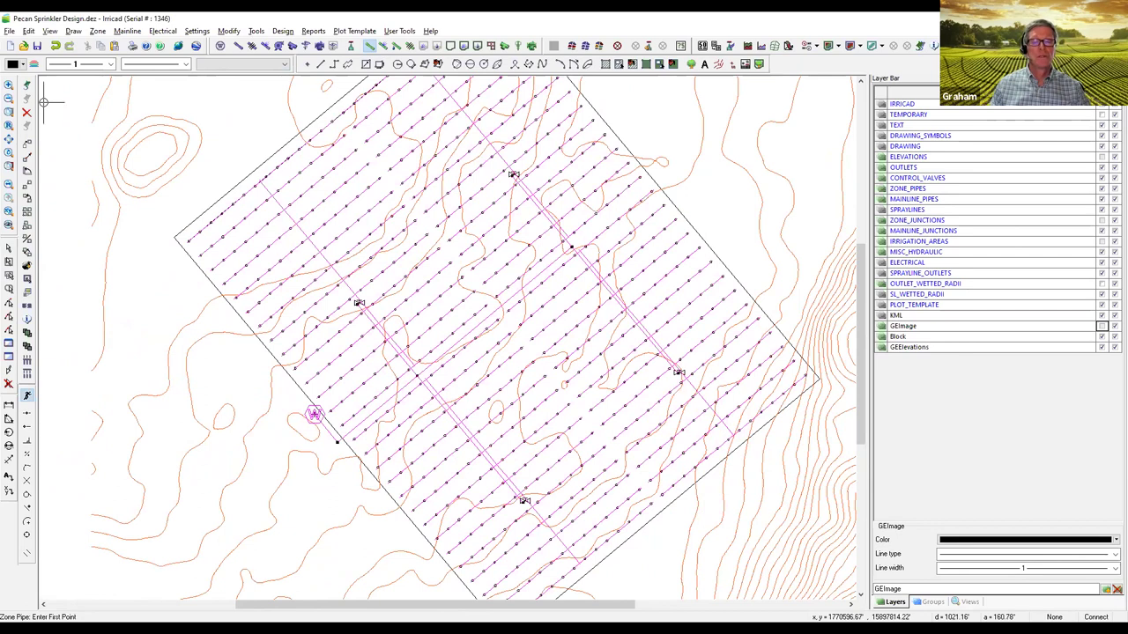
click(8, 31)
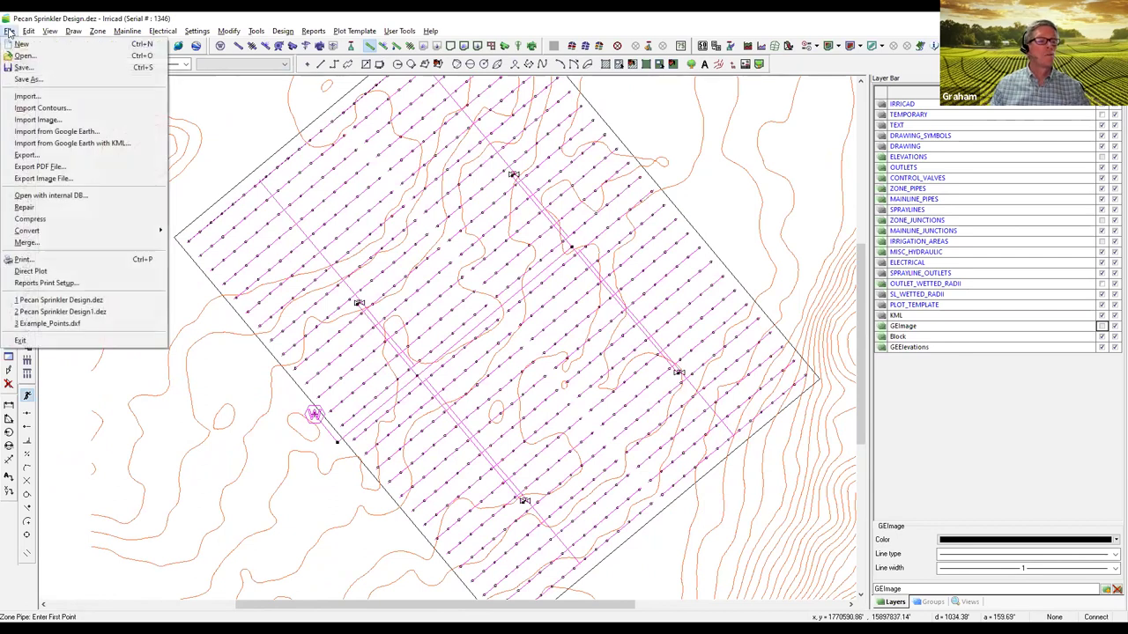
click(49, 121)
click(251, 163)
click(459, 304)
click(77, 521)
click(455, 145)
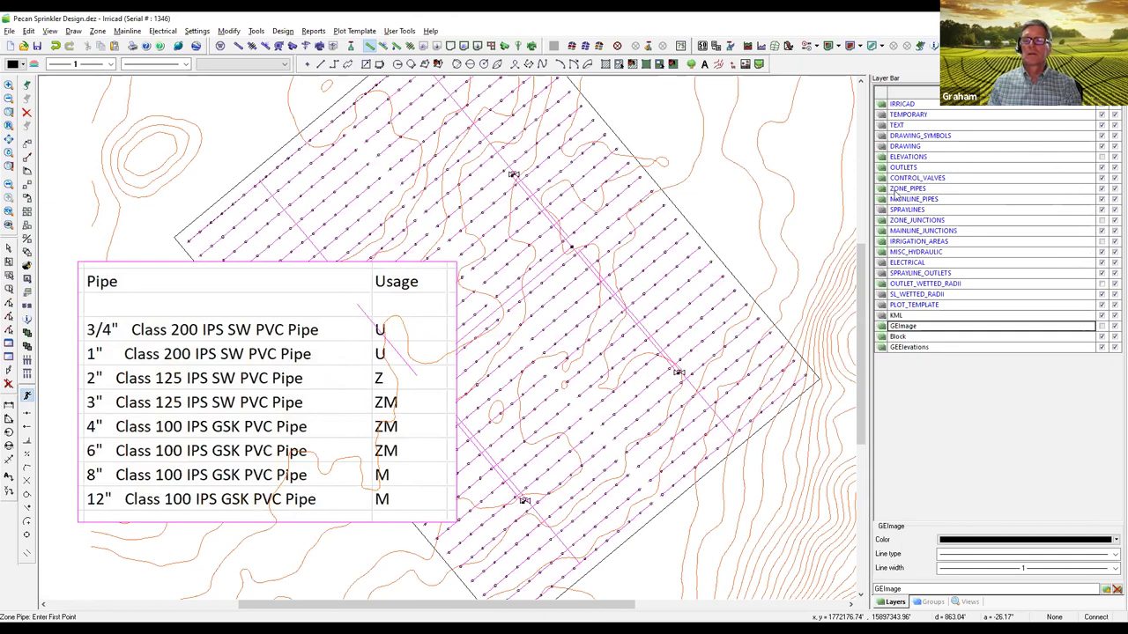
Step: Turn on the IRRIGATION_AREAS layer and review the lateral settings and Connected option of the field's eastern irrigation block without keeping changes
click(1100, 242)
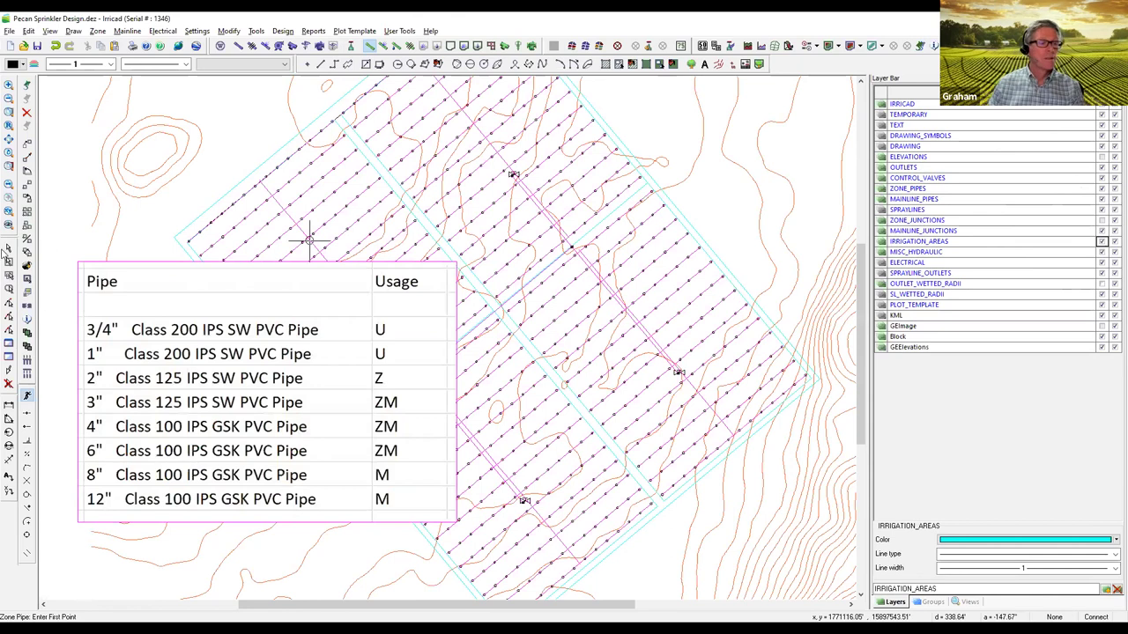
click(9, 251)
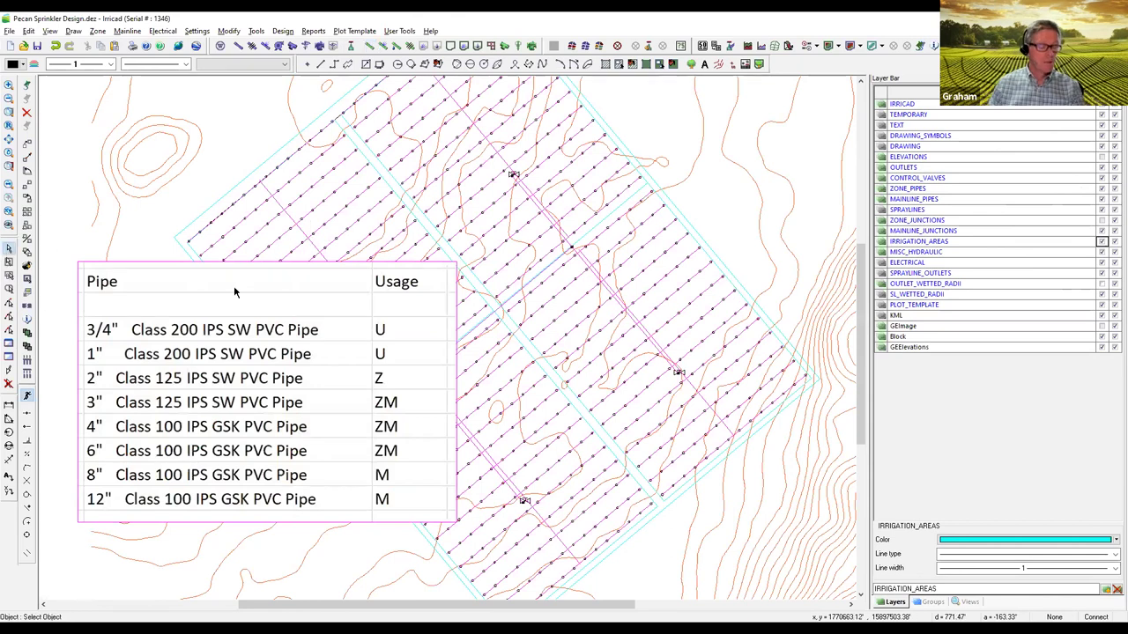
click(723, 278)
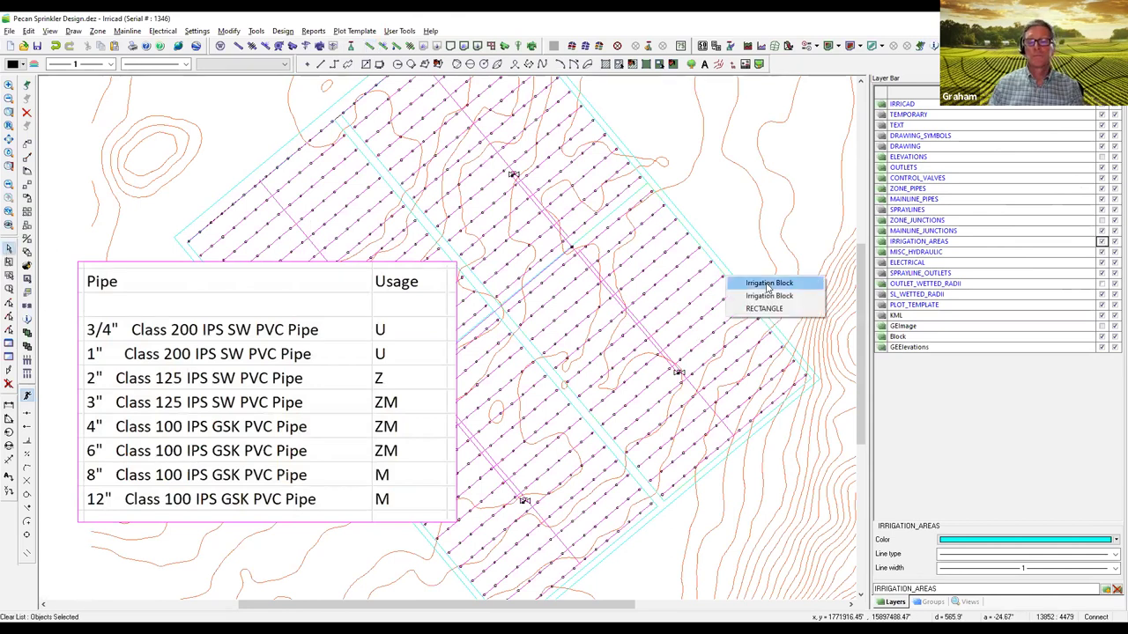
click(767, 284)
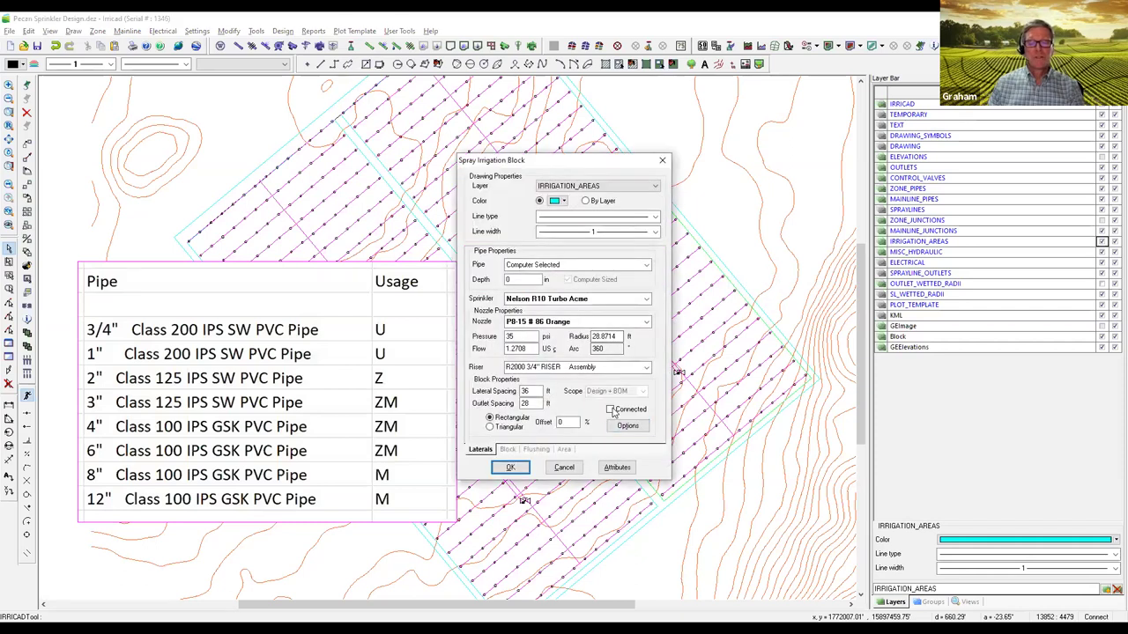
click(611, 411)
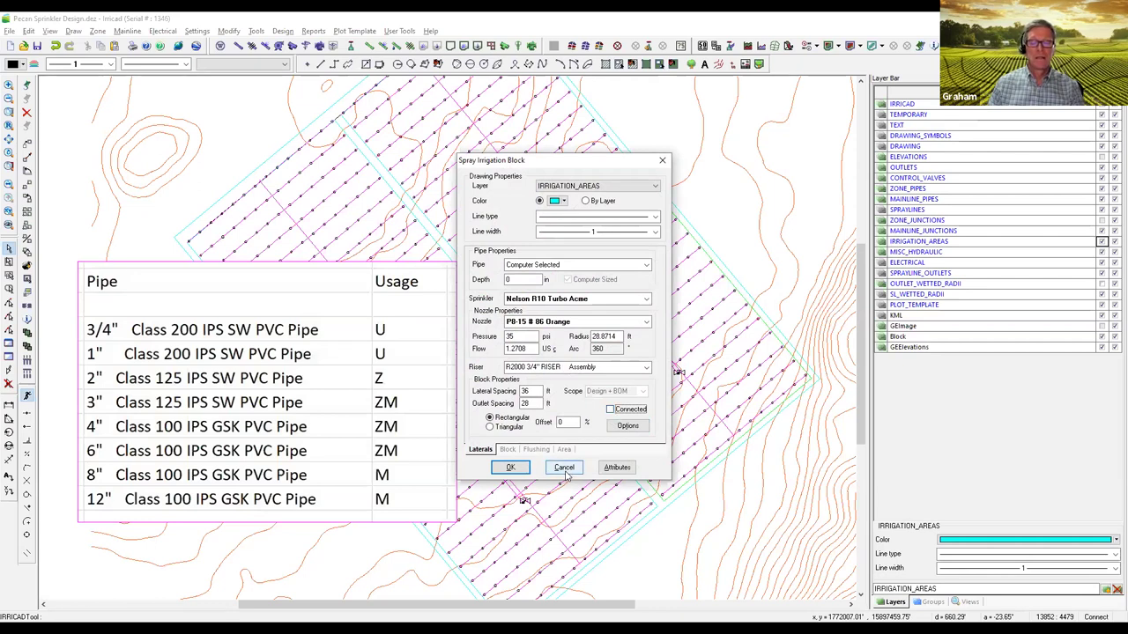
click(508, 467)
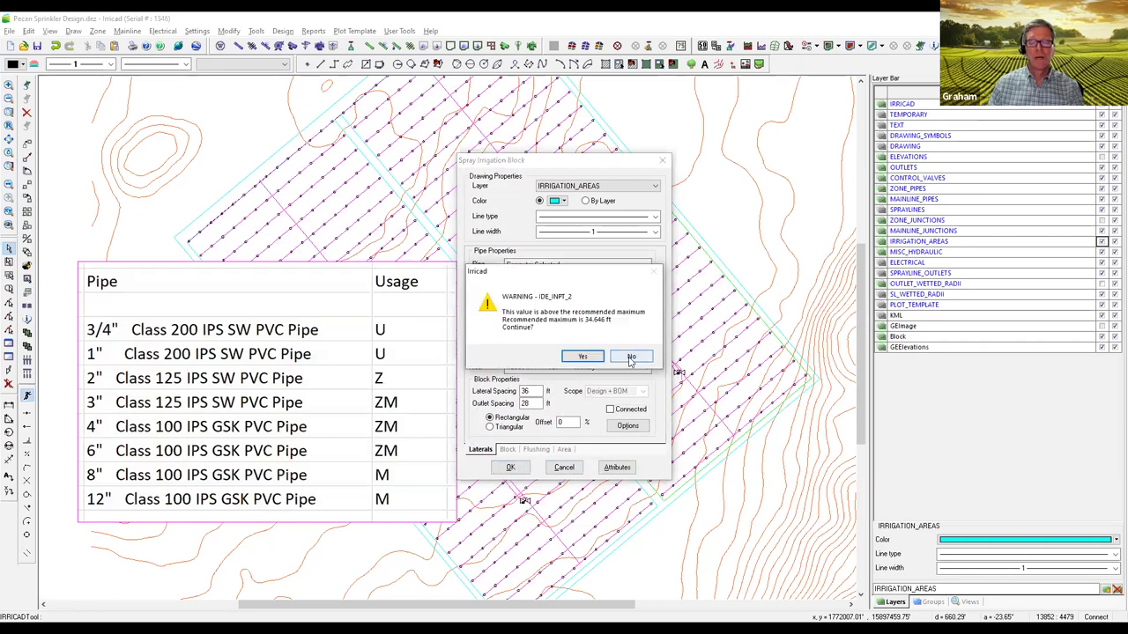
click(633, 357)
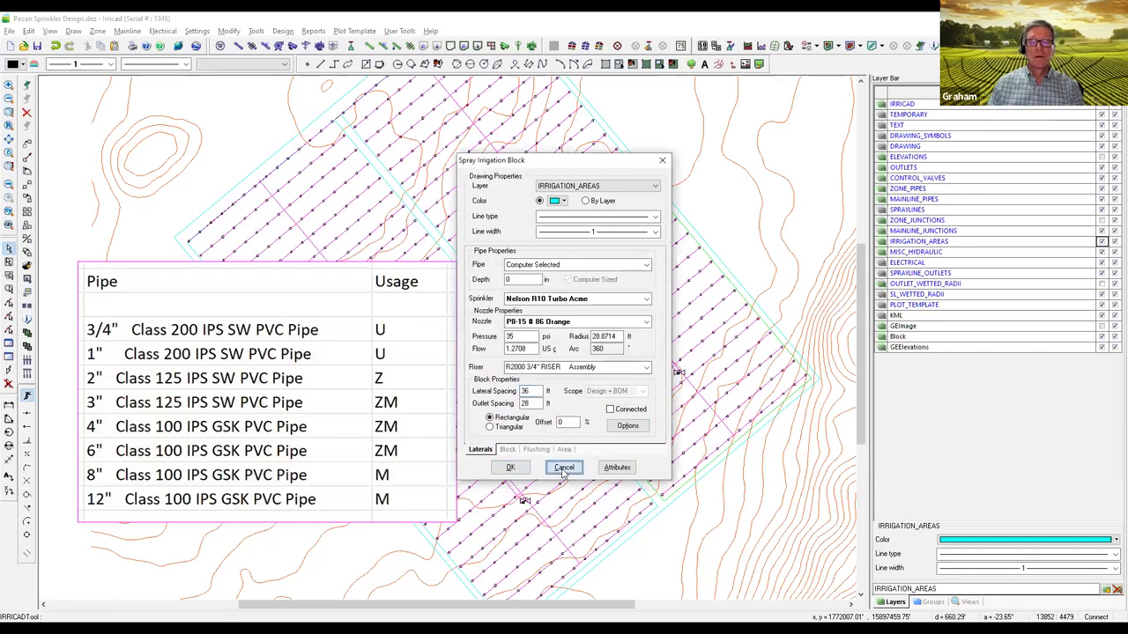
click(564, 468)
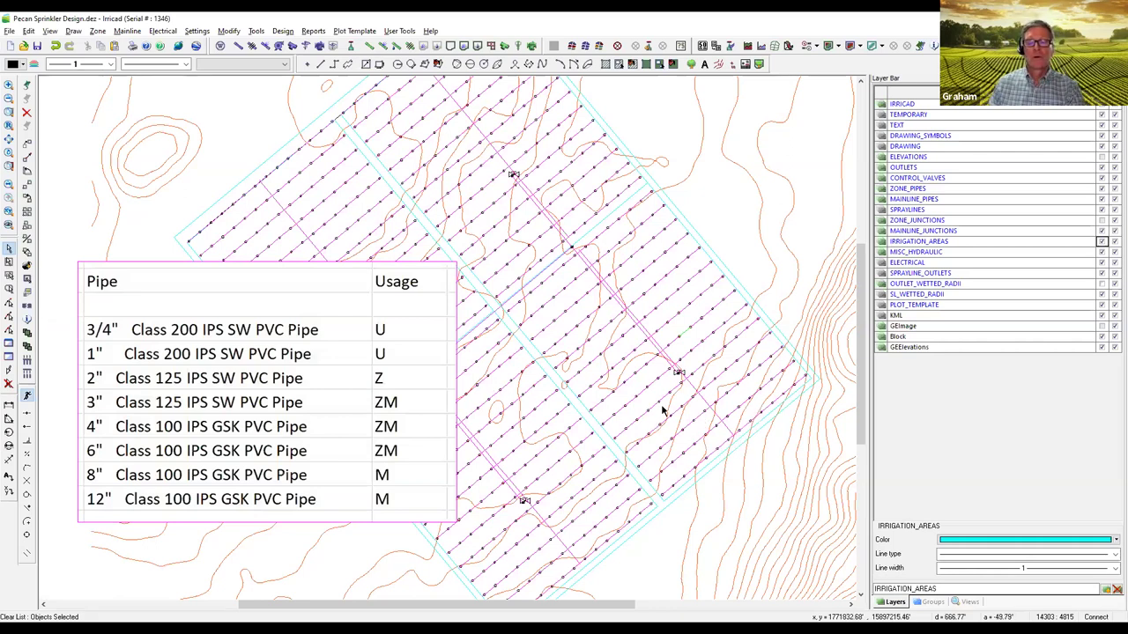
Step: Delete the pipe usage table image from the field plan
click(174, 261)
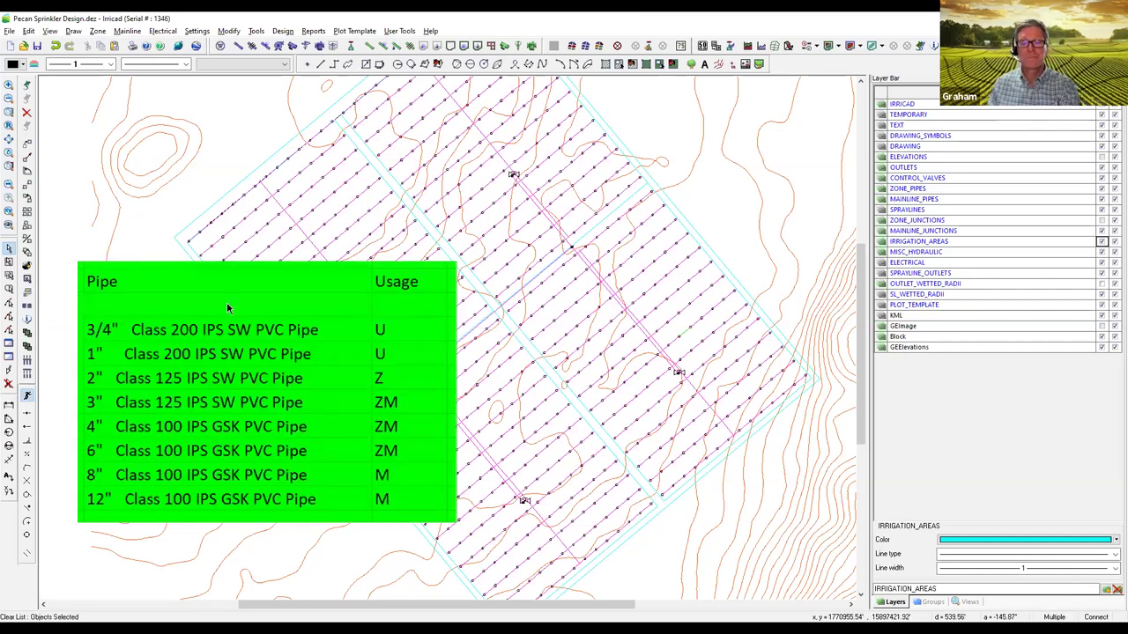
key(Delete)
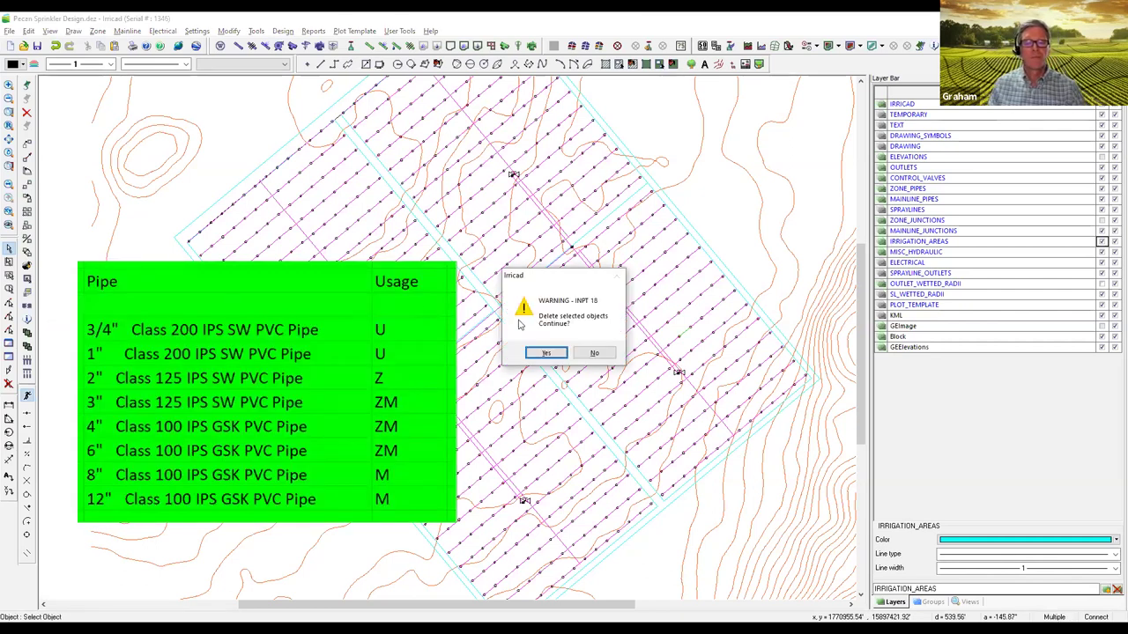
click(593, 352)
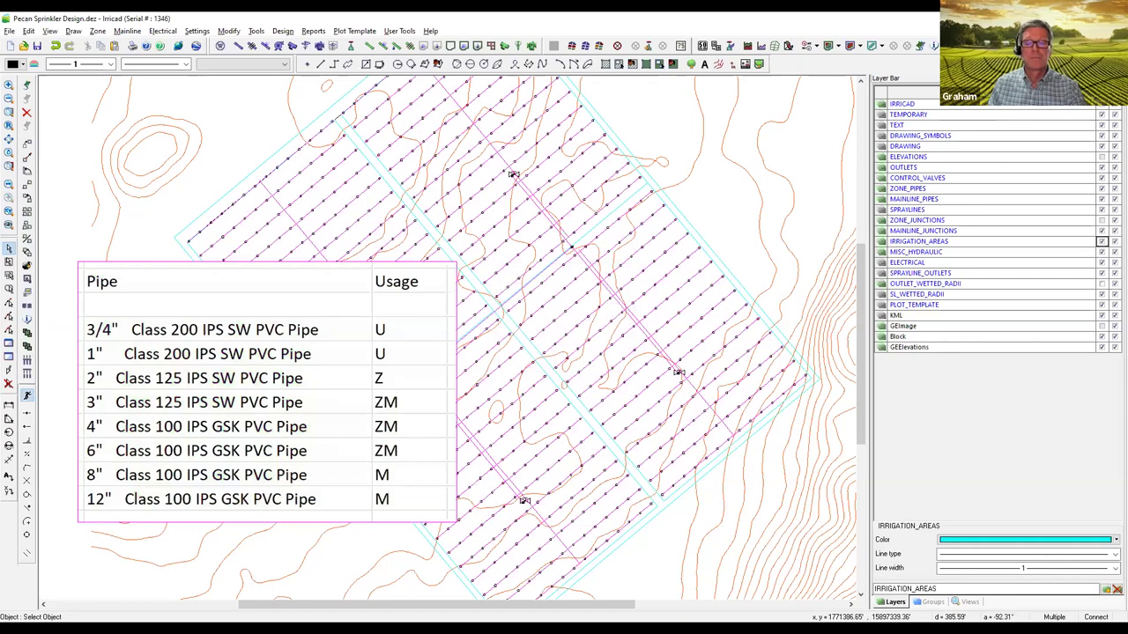
click(145, 268)
key(Delete)
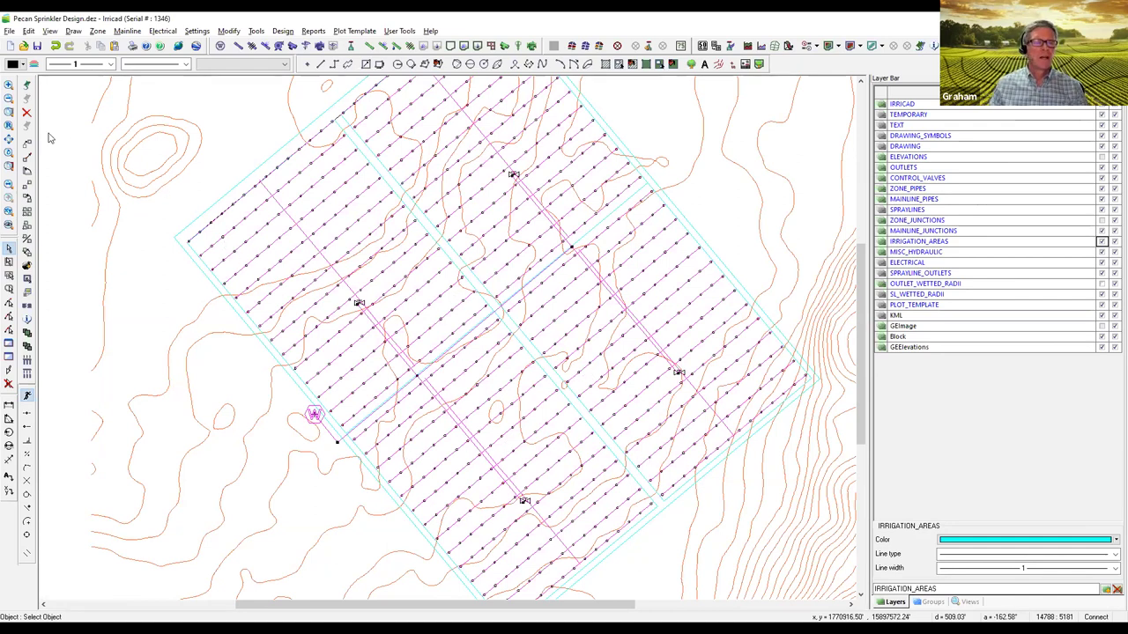
Step: Import the image Outlet Variation.jpg and place it over the western part of the field plan
click(8, 32)
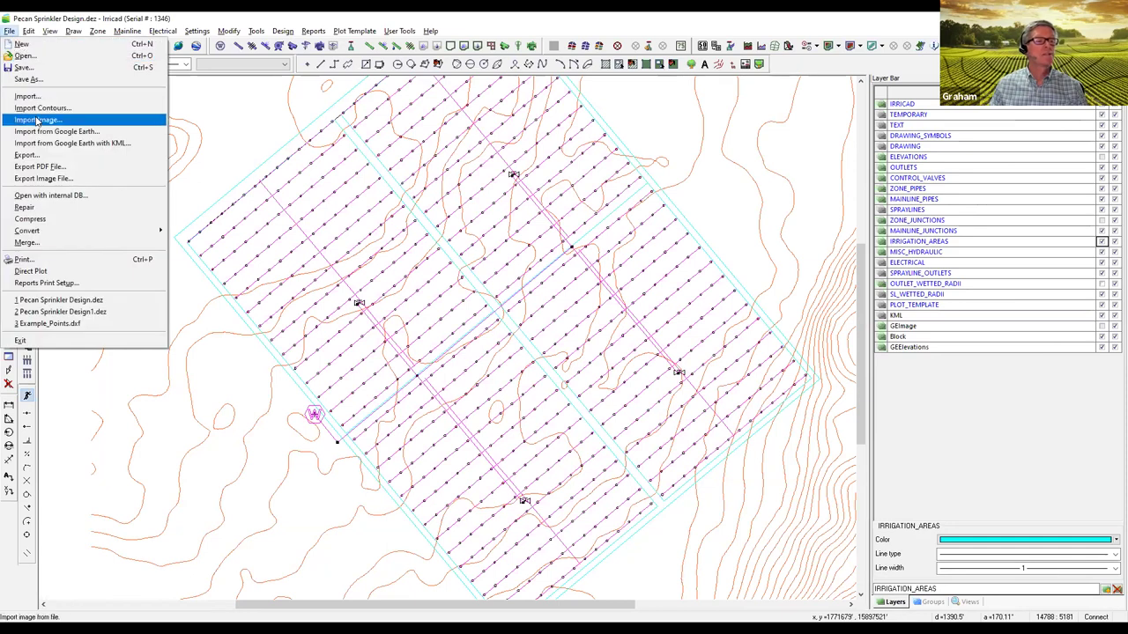
click(46, 120)
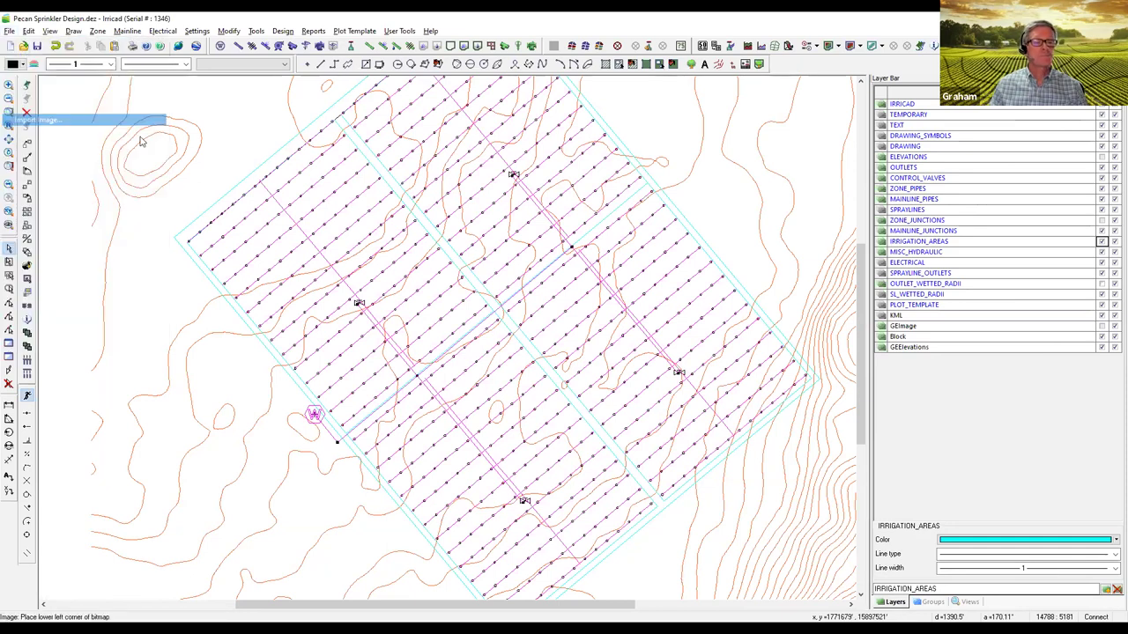
click(312, 161)
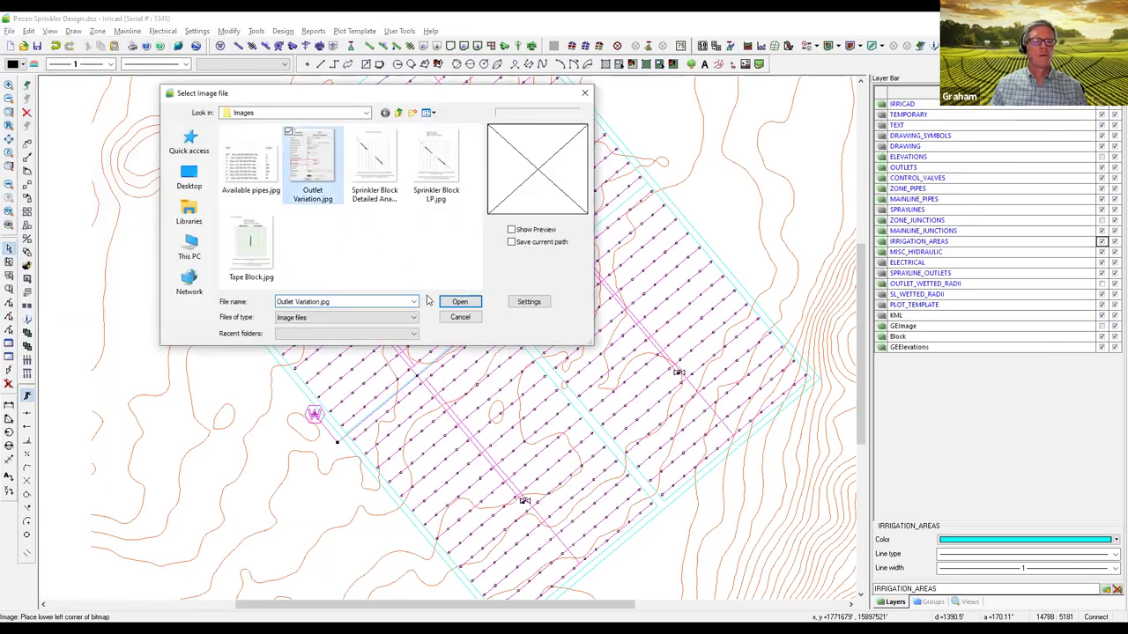
click(457, 303)
click(56, 490)
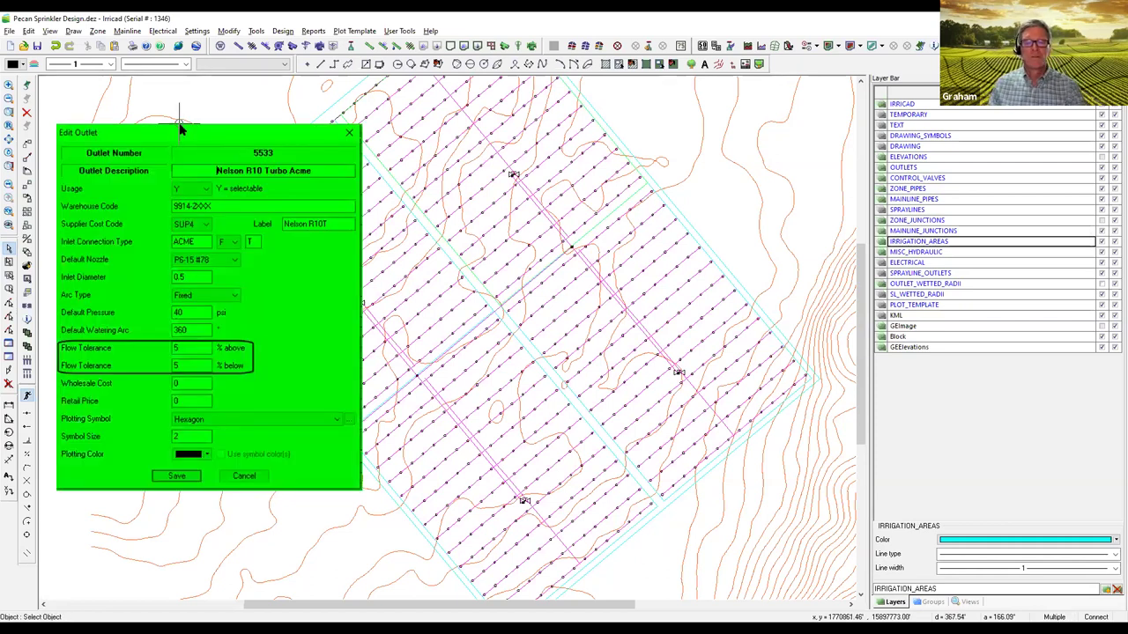
Step: Delete the outlet flow tolerance image from the field plan
key(Delete)
click(594, 353)
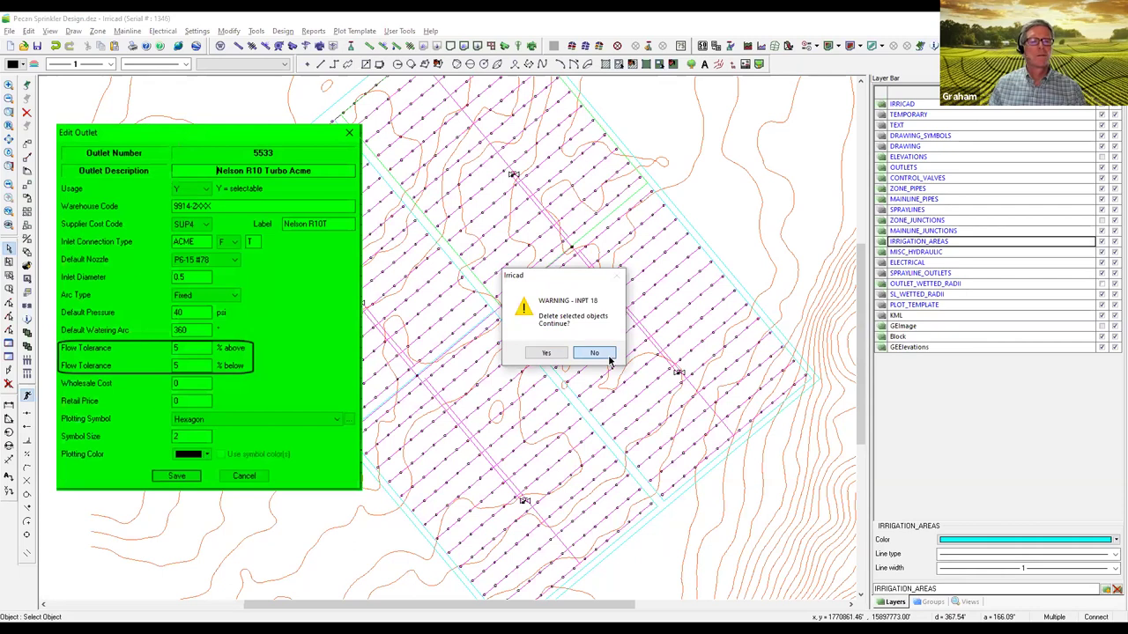
key(Escape)
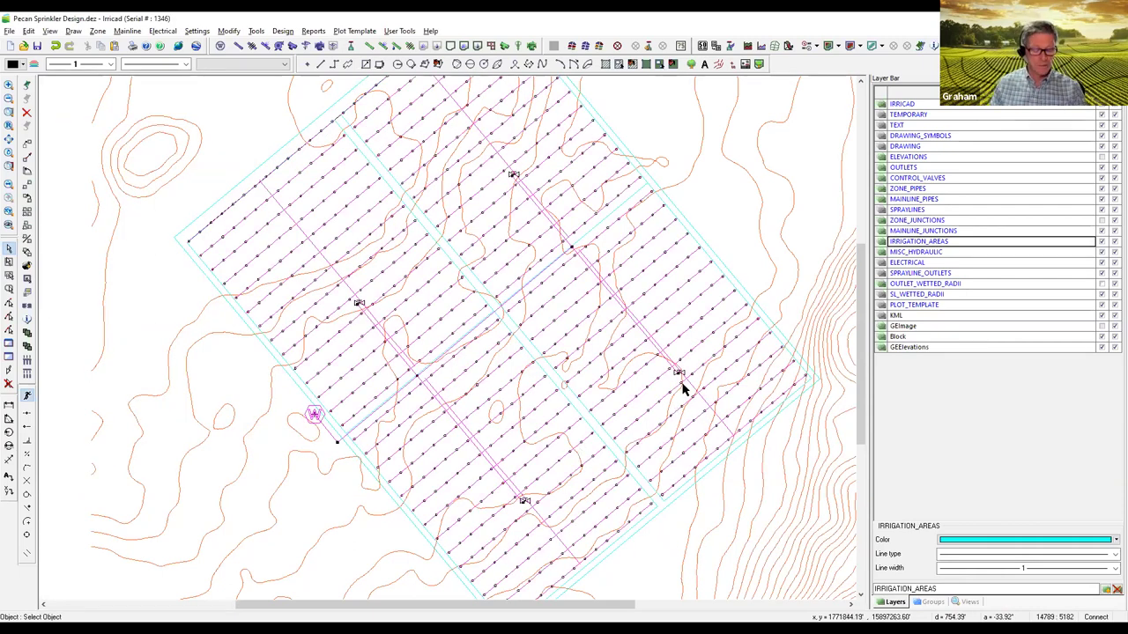
Step: Check the nozzle operating pressure in the properties of the field's eastern irrigation block
click(740, 301)
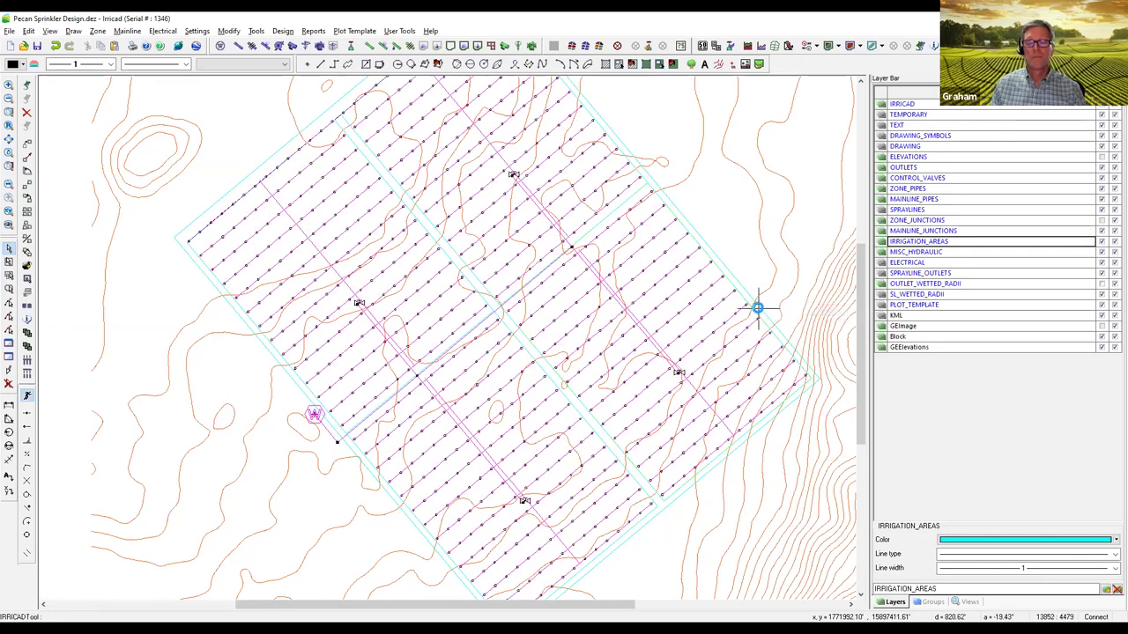
double_click(758, 307)
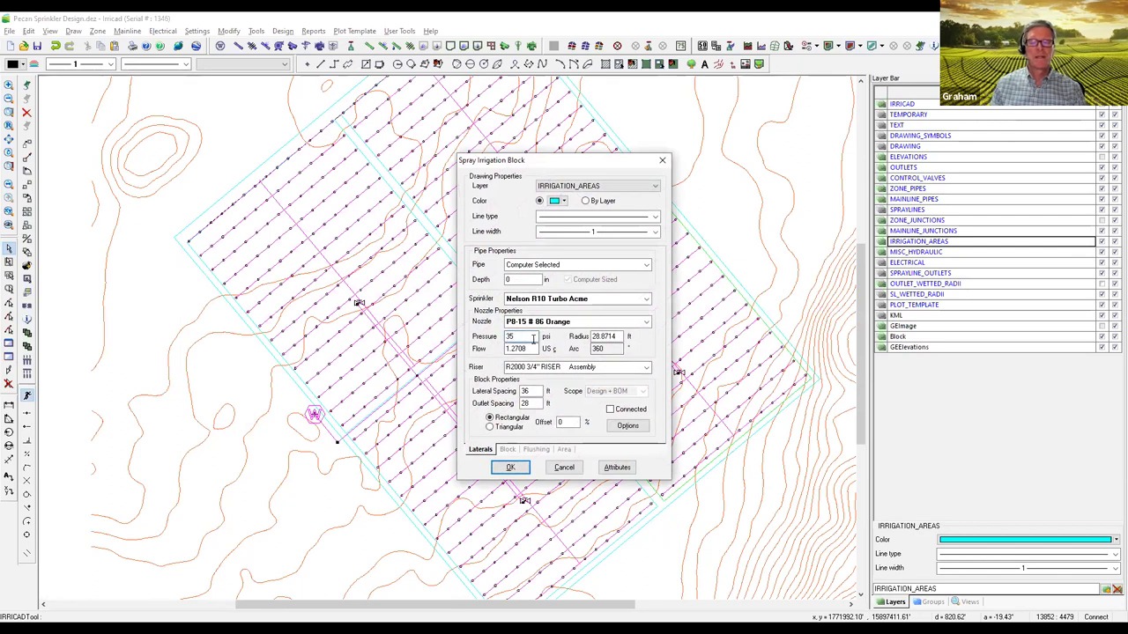
click(577, 473)
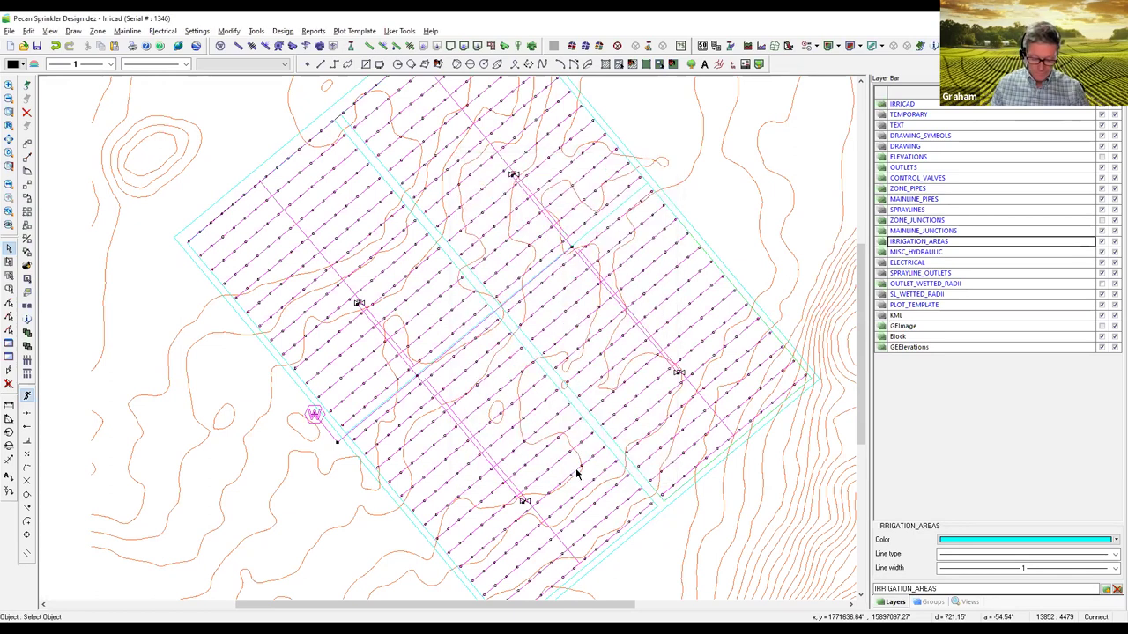
Step: Examine the site's topography in the 3D DEM view with an exaggerated vertical scale and a rotated viewpoint
click(686, 368)
click(637, 360)
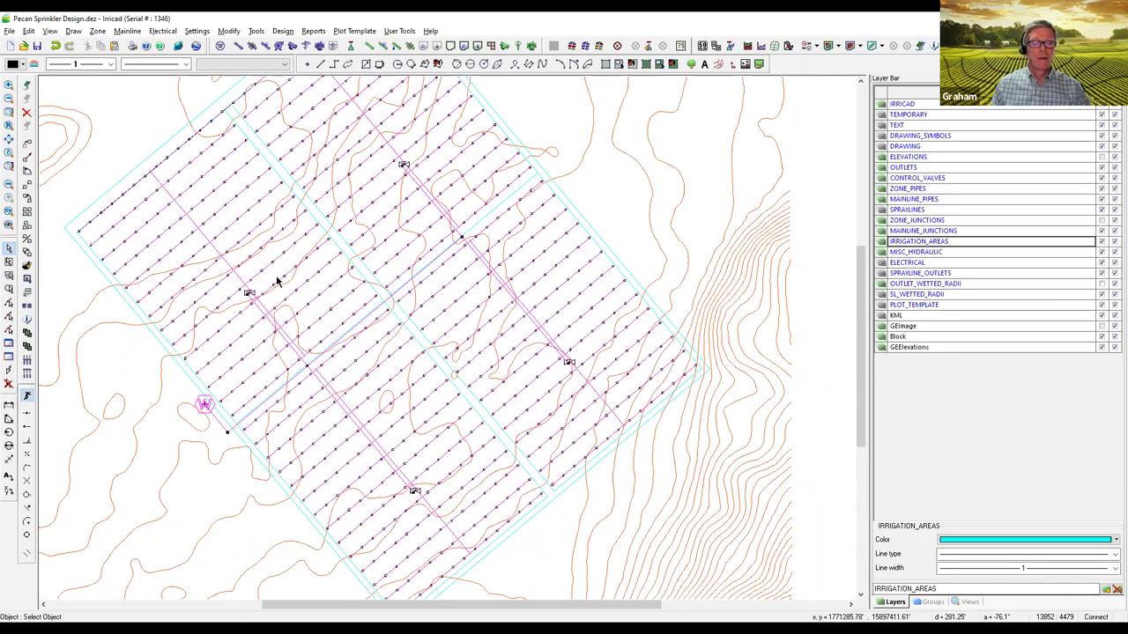
click(319, 33)
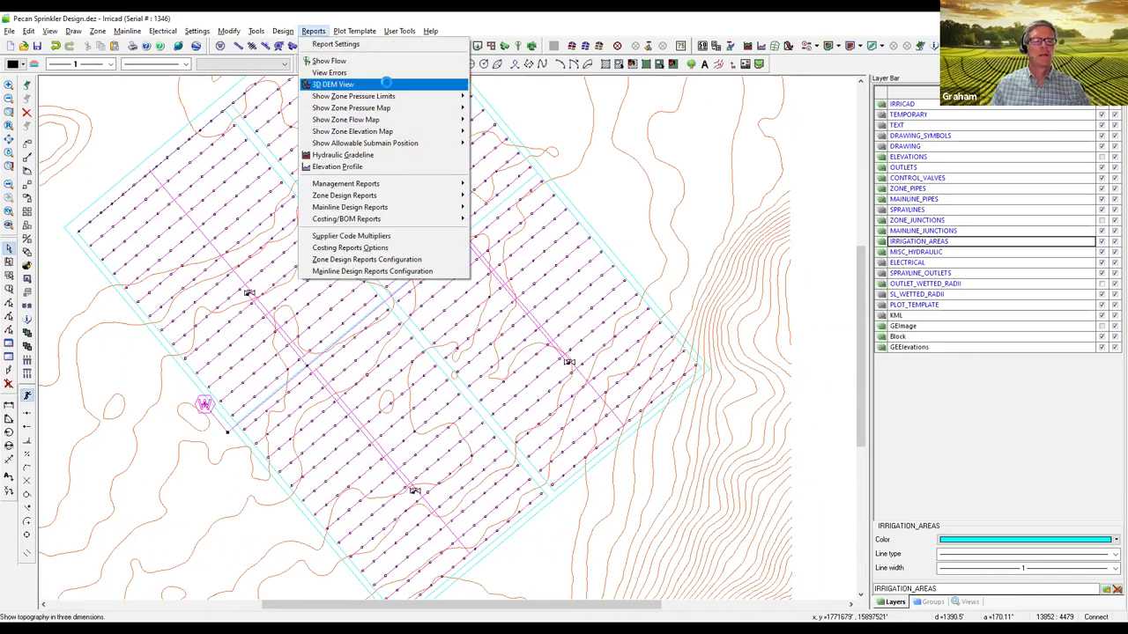
click(387, 85)
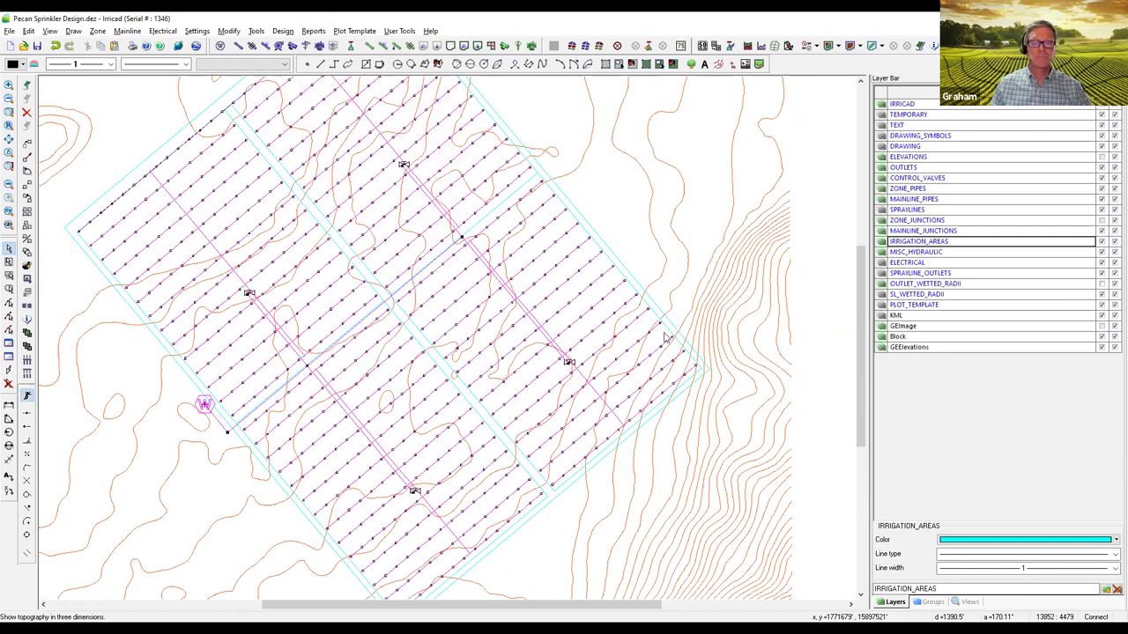
drag(624, 376, 629, 374)
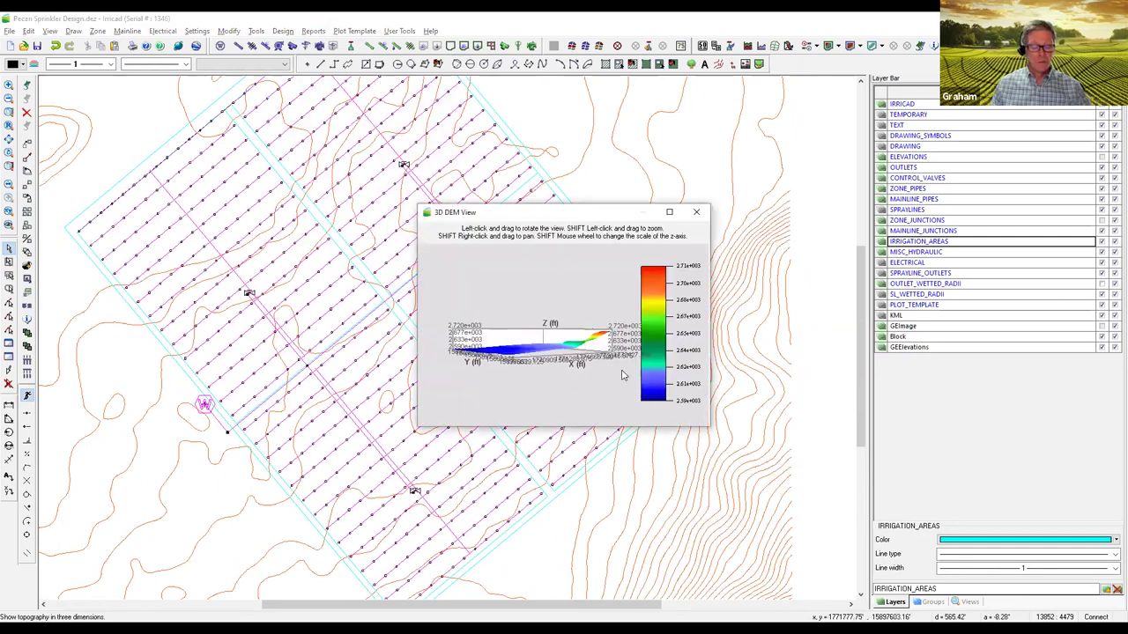
drag(559, 355, 557, 336)
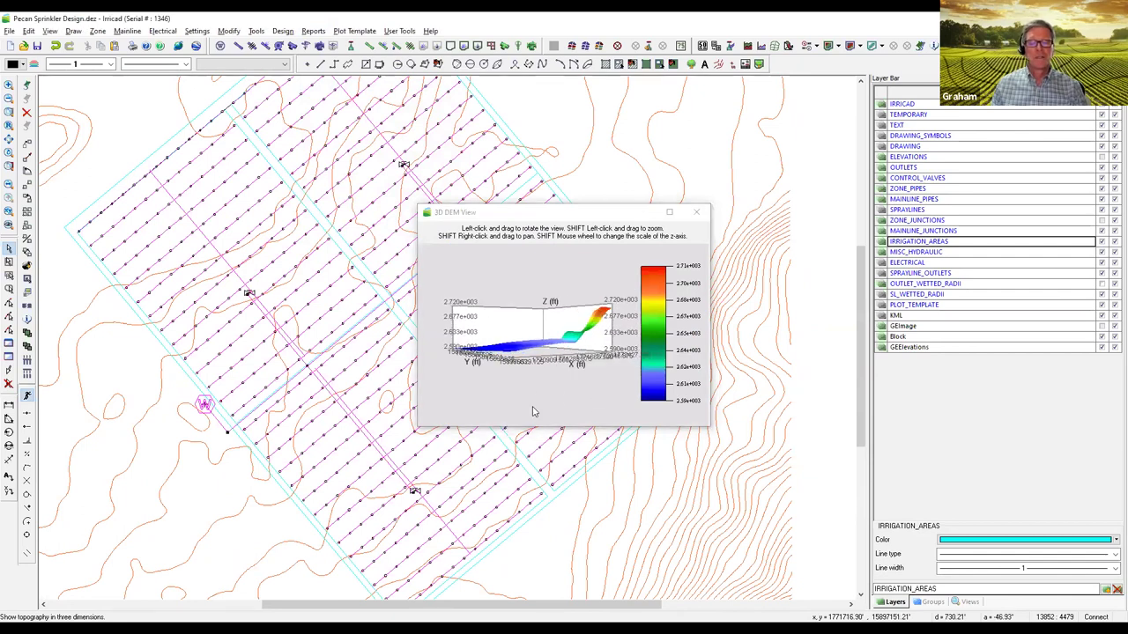
drag(532, 412, 540, 394)
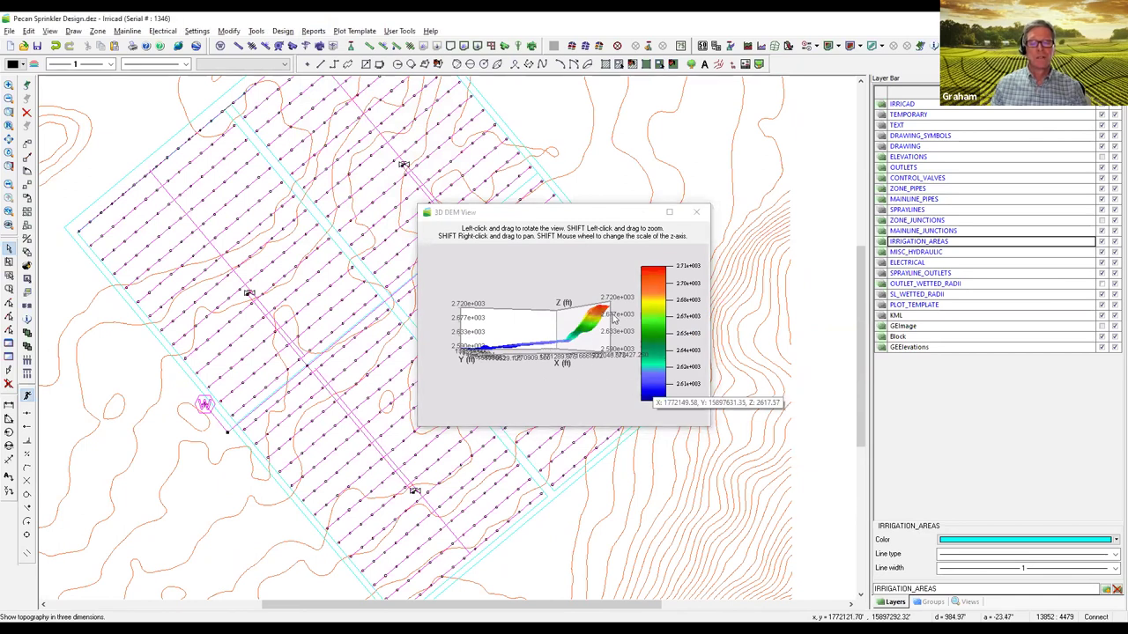
click(697, 214)
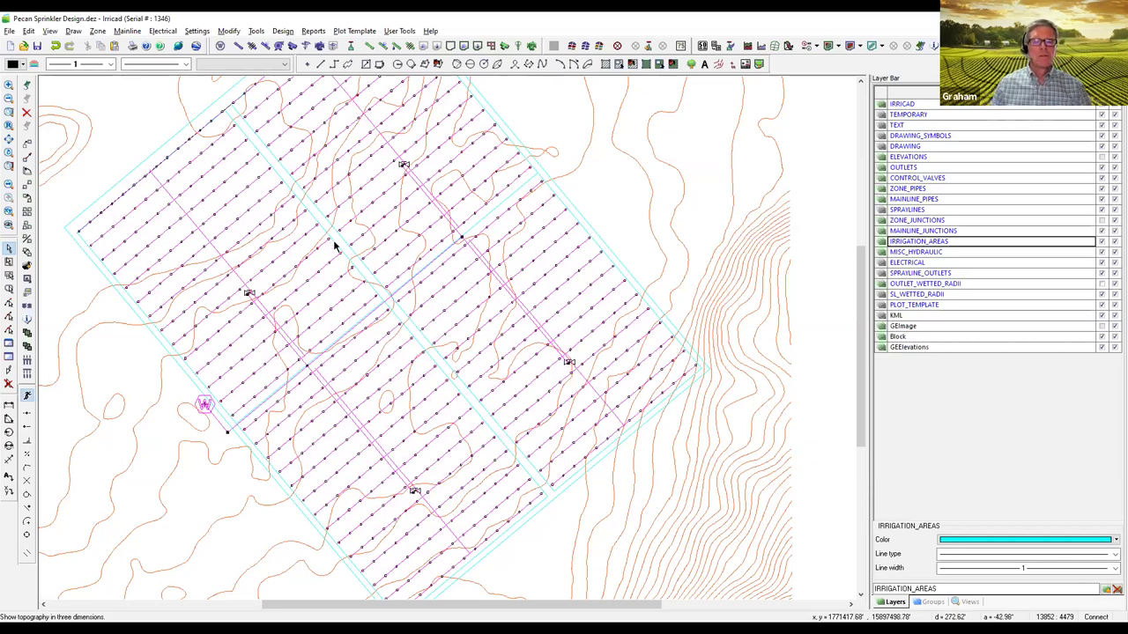
Step: Configure the zone design to process only Area no. 1 - 4, excluding areas 1 - 1, 1 - 2 and 1 - 3
click(283, 31)
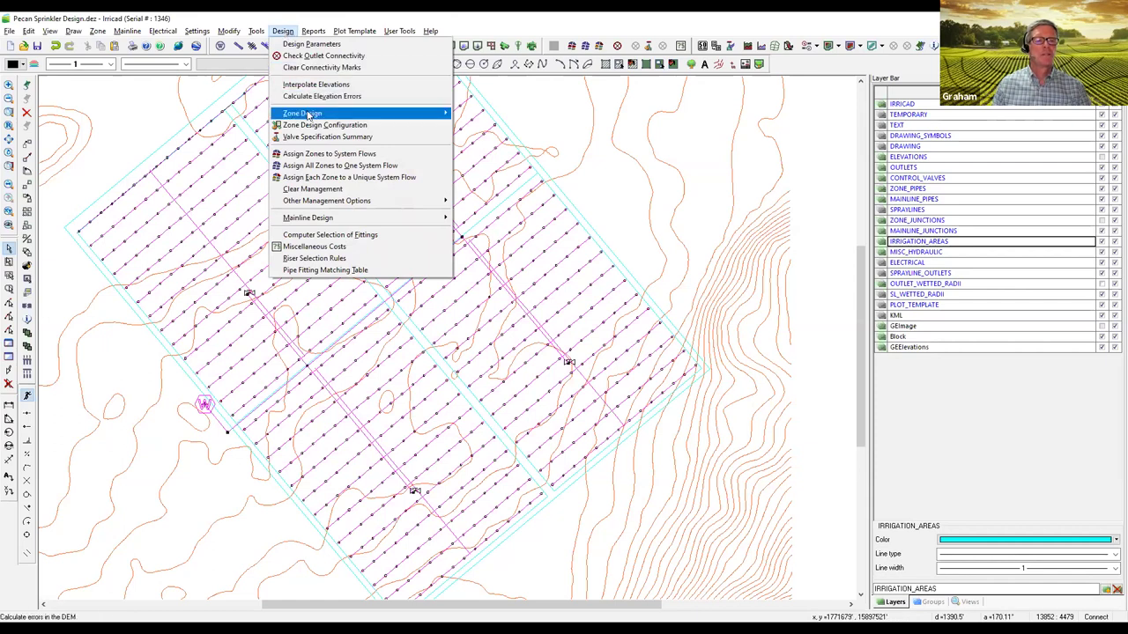
mouse_move(308, 114)
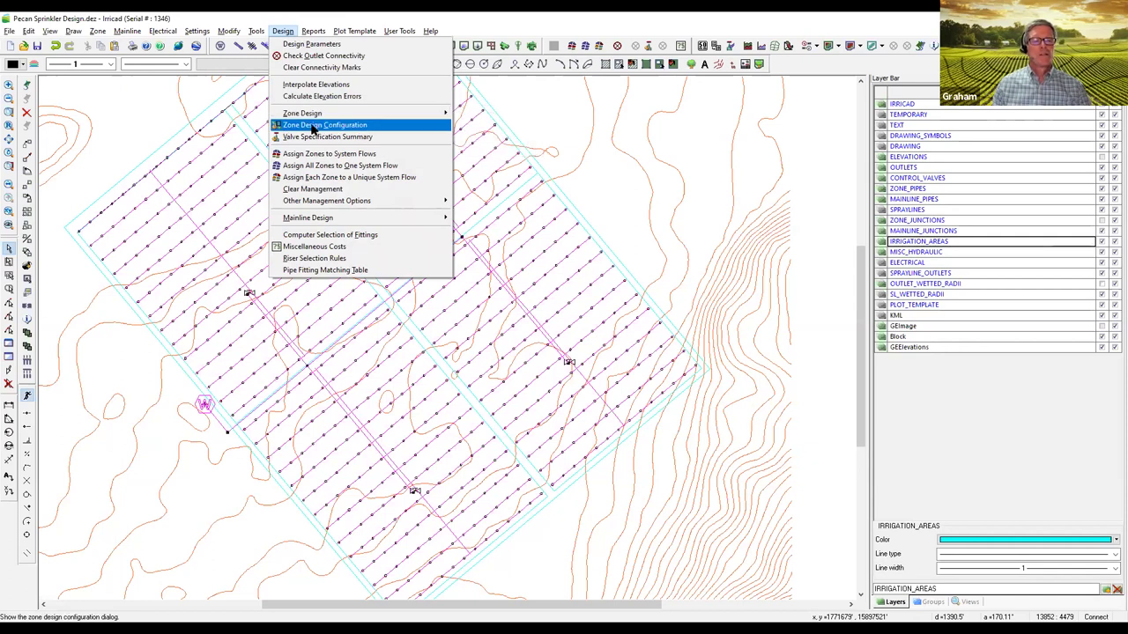
click(329, 275)
click(329, 285)
click(329, 296)
click(328, 296)
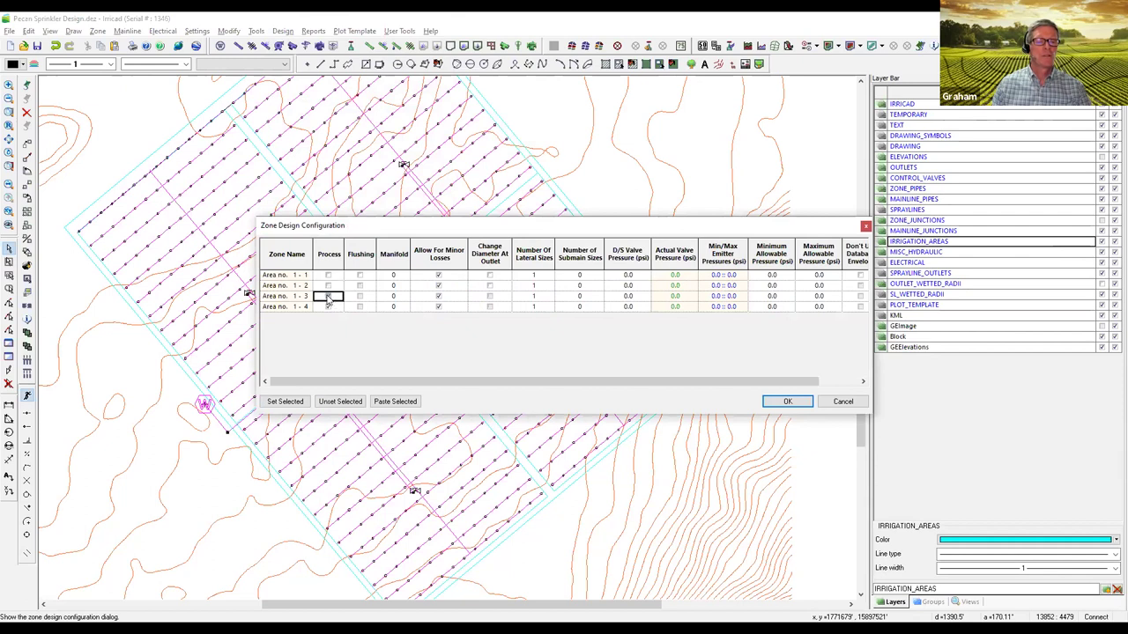
click(787, 401)
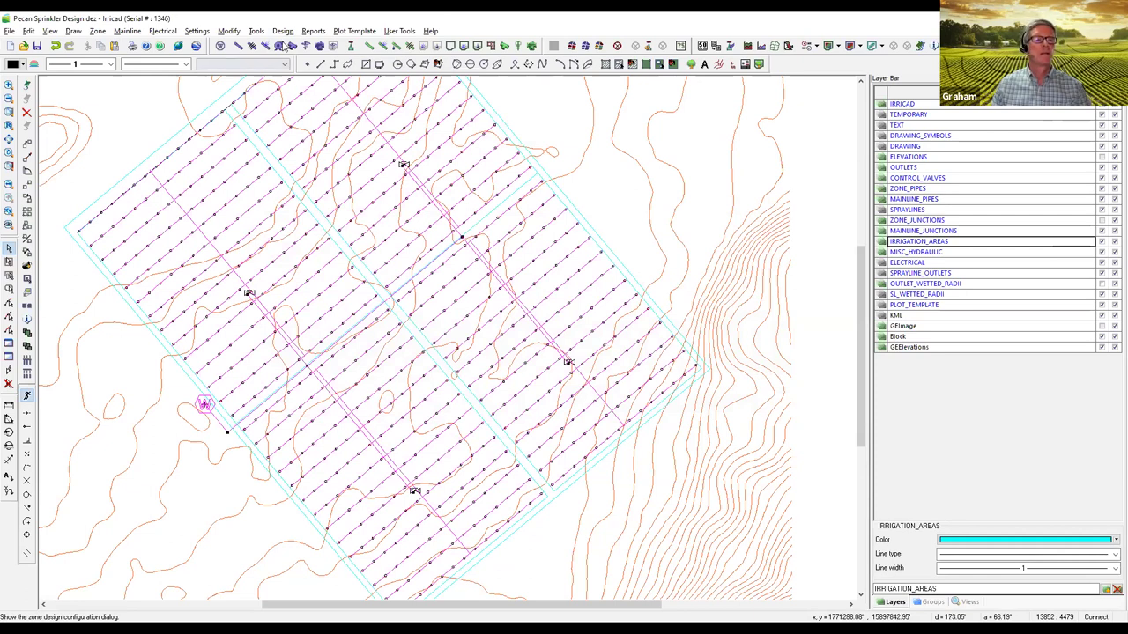
Step: Run the Velocity Design on the zone Area no. 1 - 4 and acknowledge the design notices
click(283, 31)
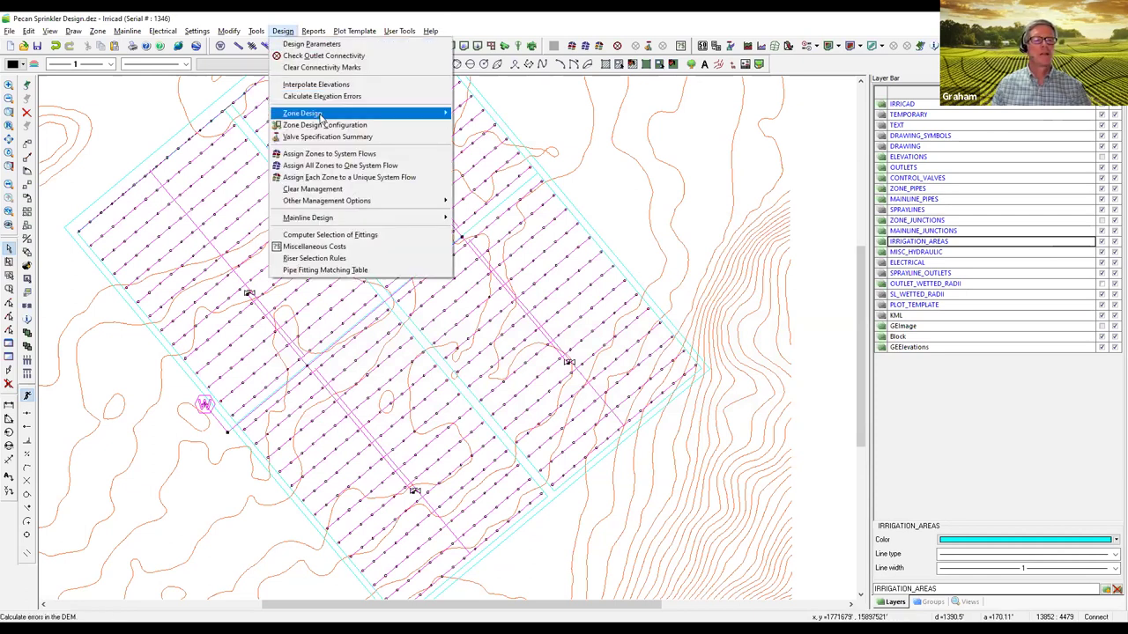
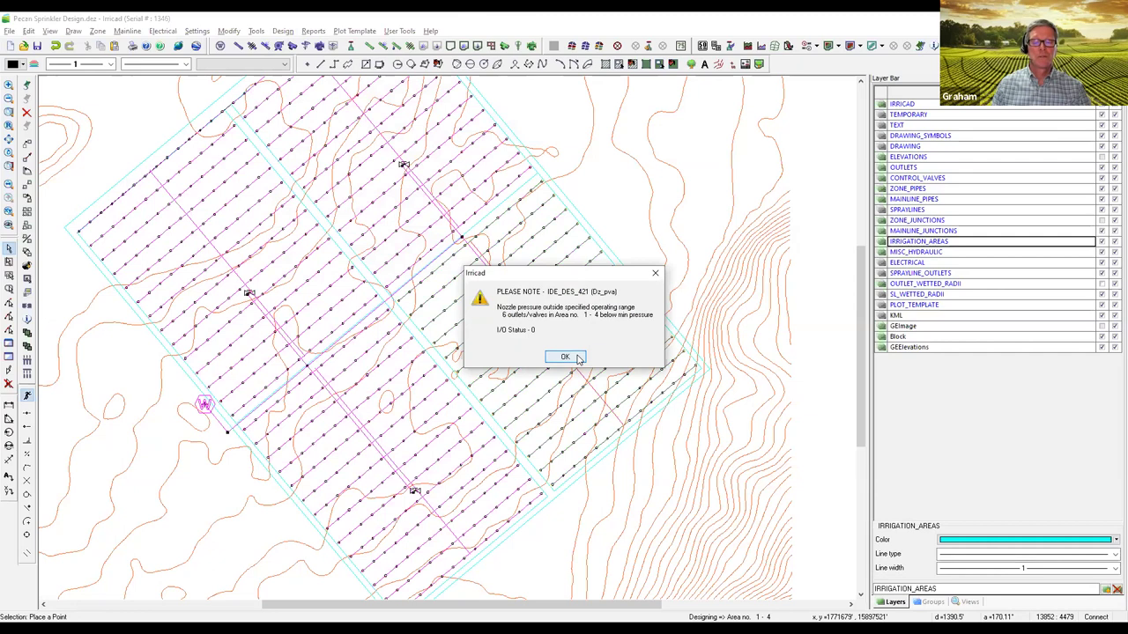
click(578, 358)
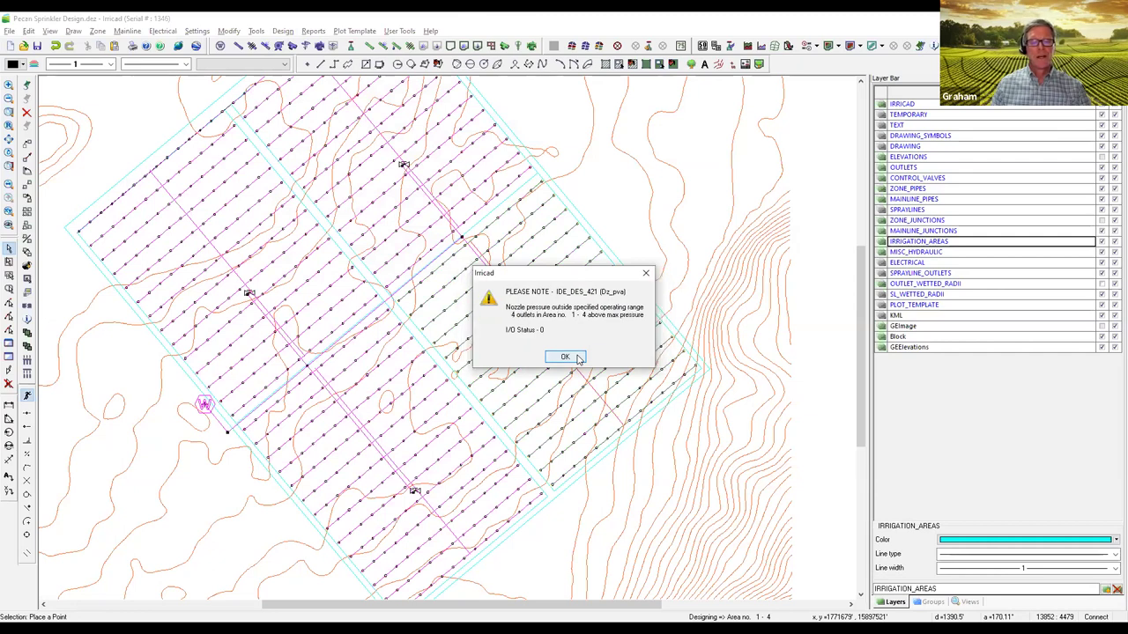
click(578, 358)
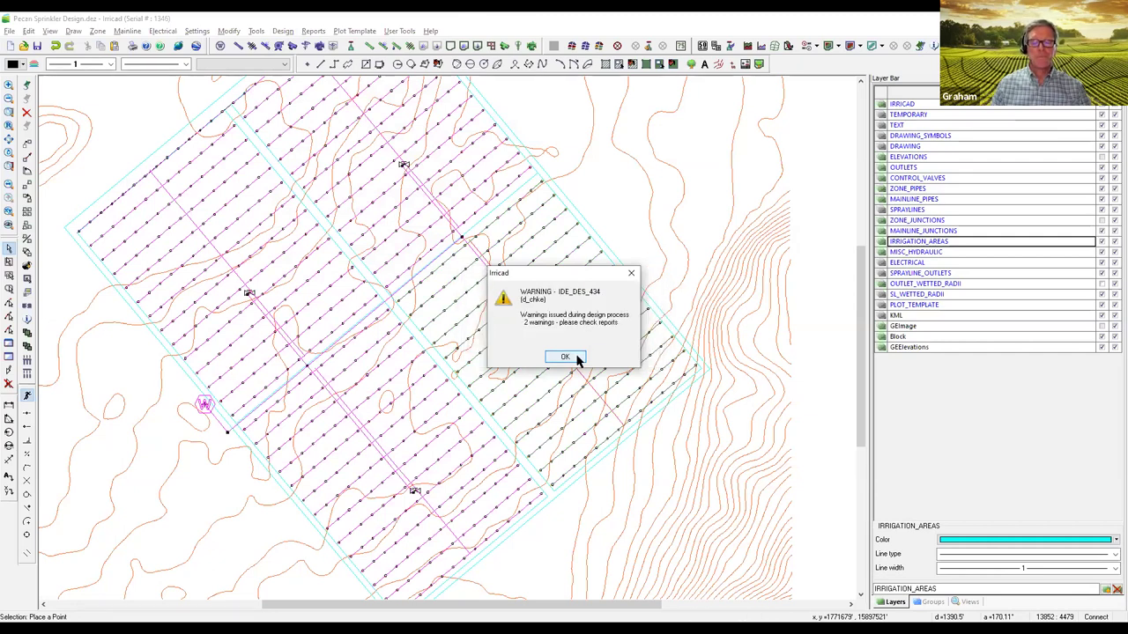
click(565, 357)
Step: Check the properties of a lateral pipe and of the submain pipe southeast of the control valve in Area no. 1 - 4
scroll(650, 420, up, 5)
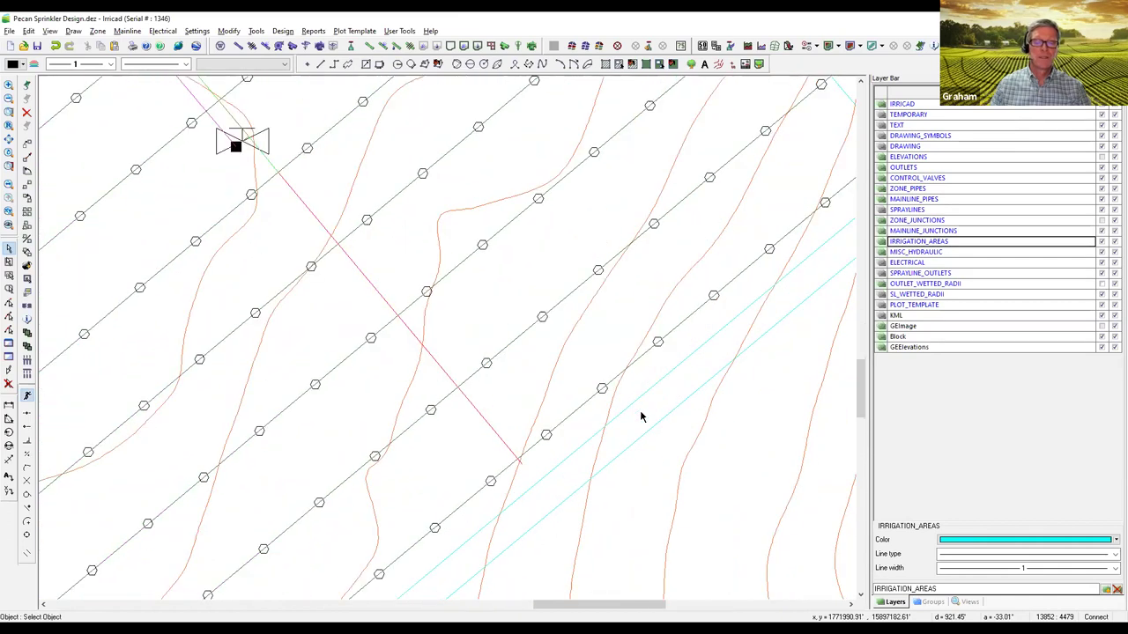
click(520, 341)
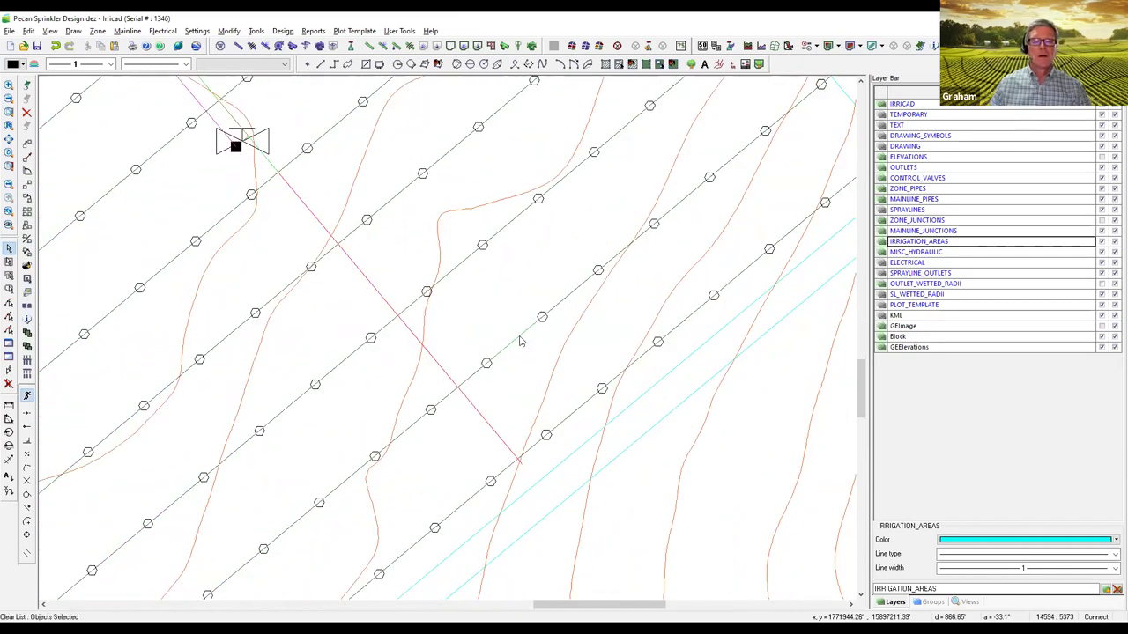
double_click(519, 341)
click(640, 229)
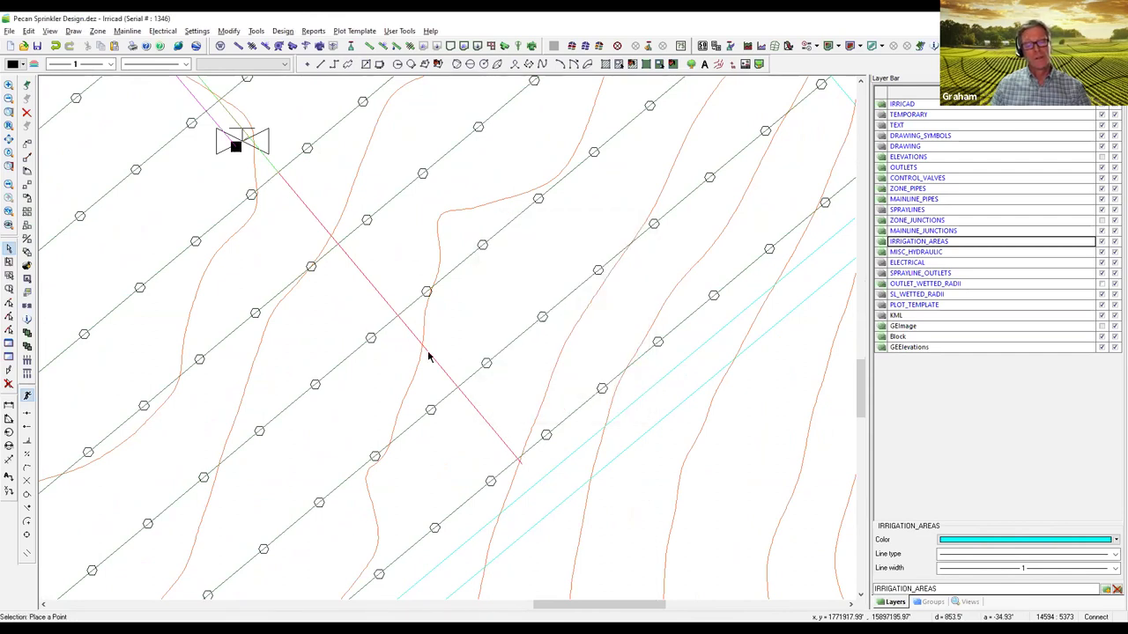
double_click(358, 278)
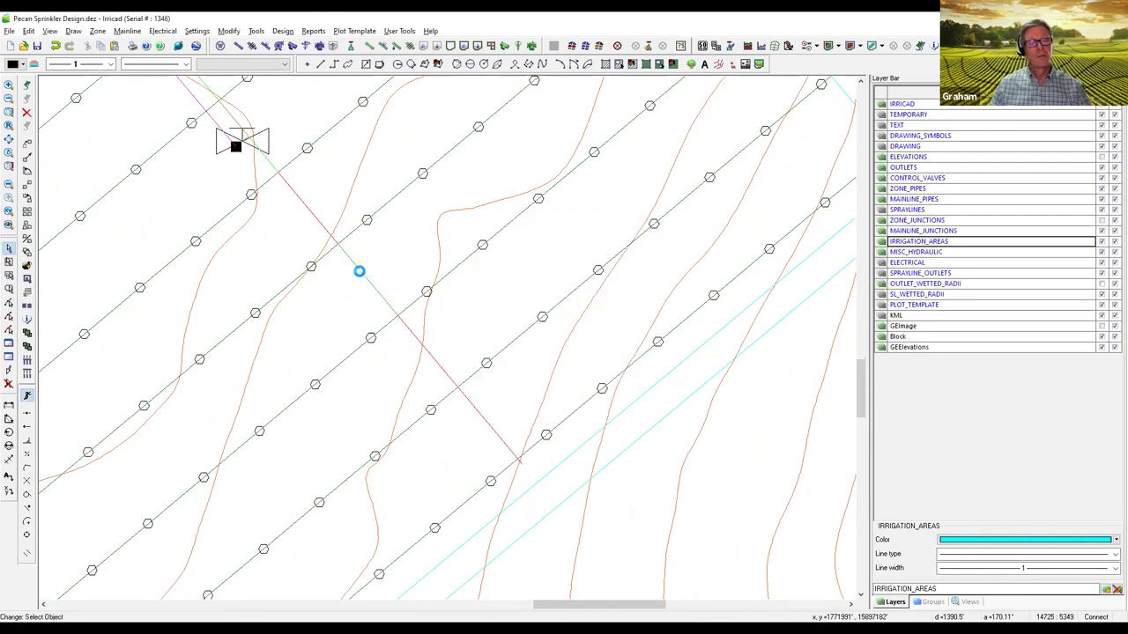
click(638, 227)
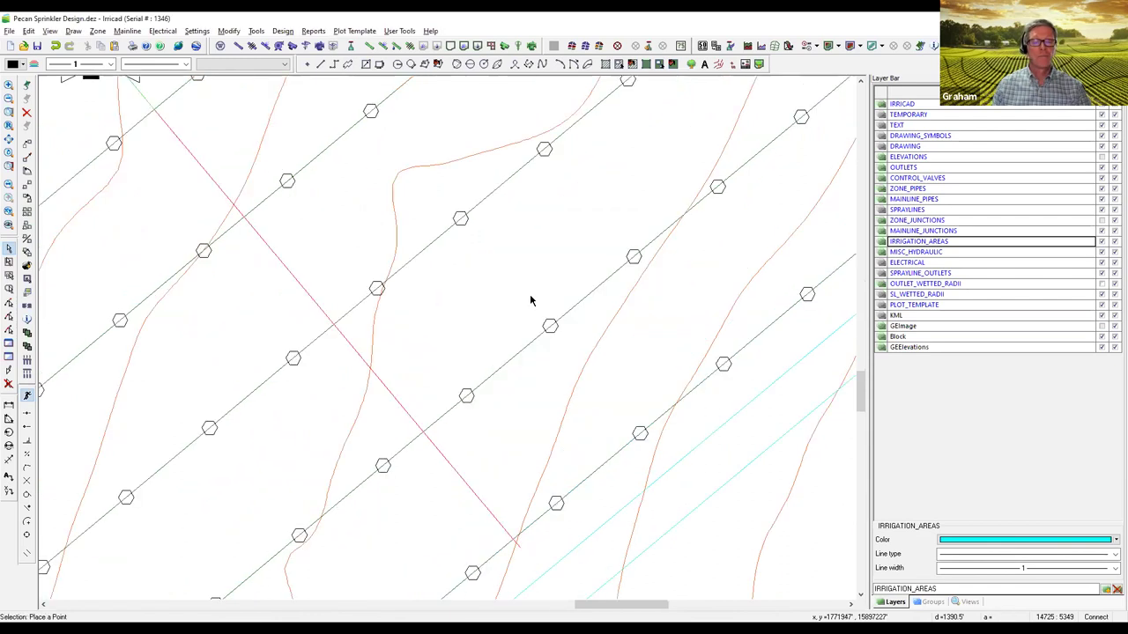
Step: Show the pressure limits for the control valve of Area no. 1 - 4 and examine the maximum and minimum markers
scroll(531, 299, down, 3)
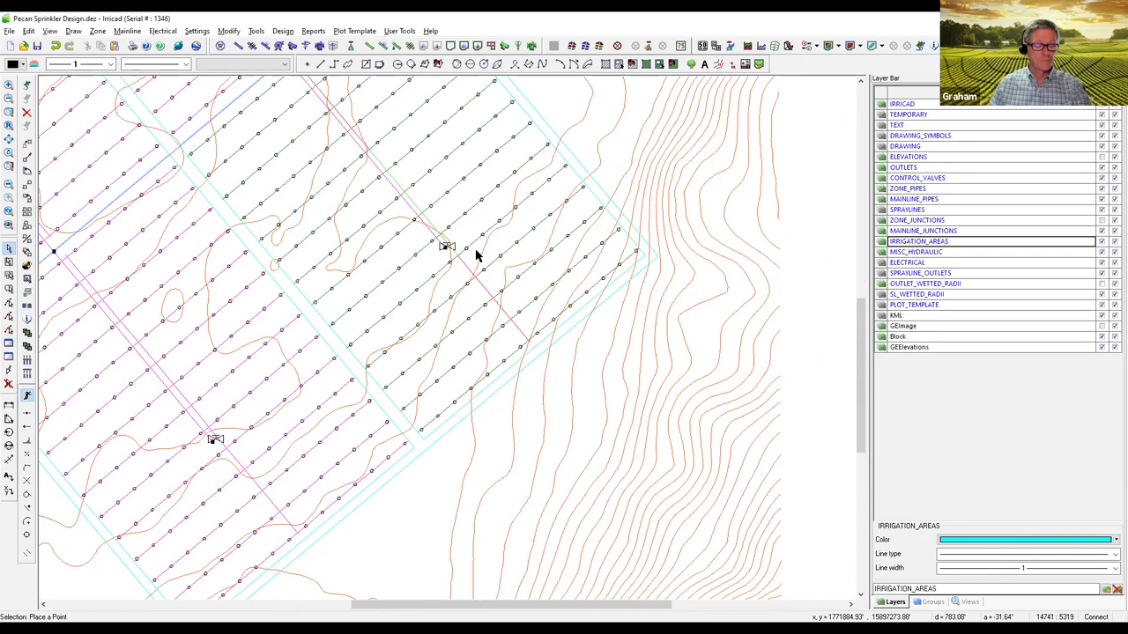
right_click(458, 251)
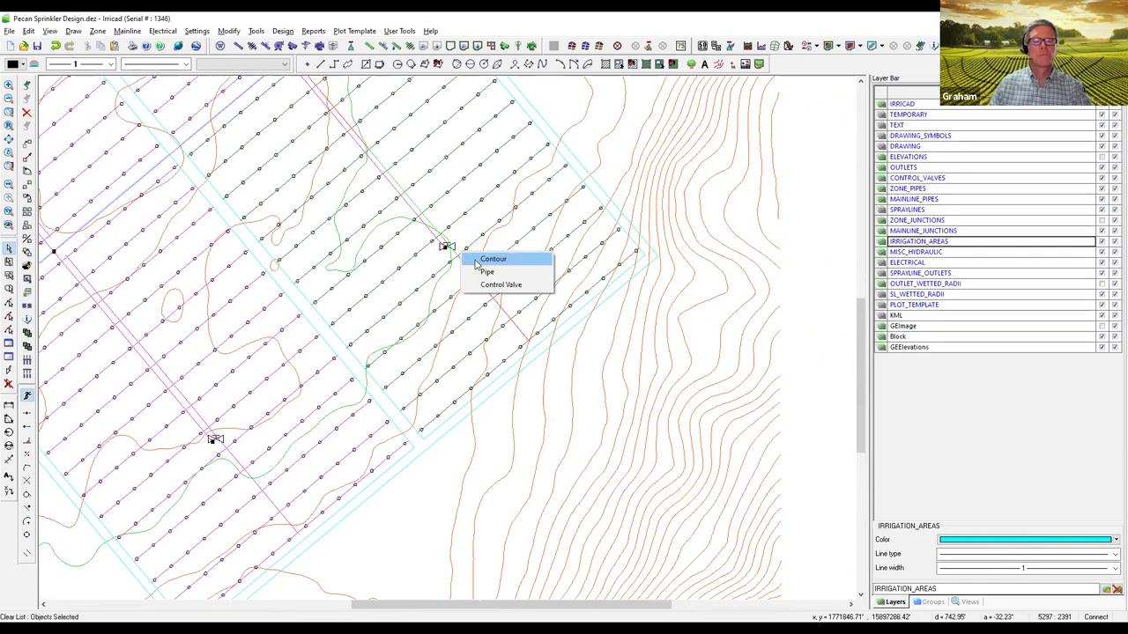
click(495, 284)
scroll(554, 332, up, 2)
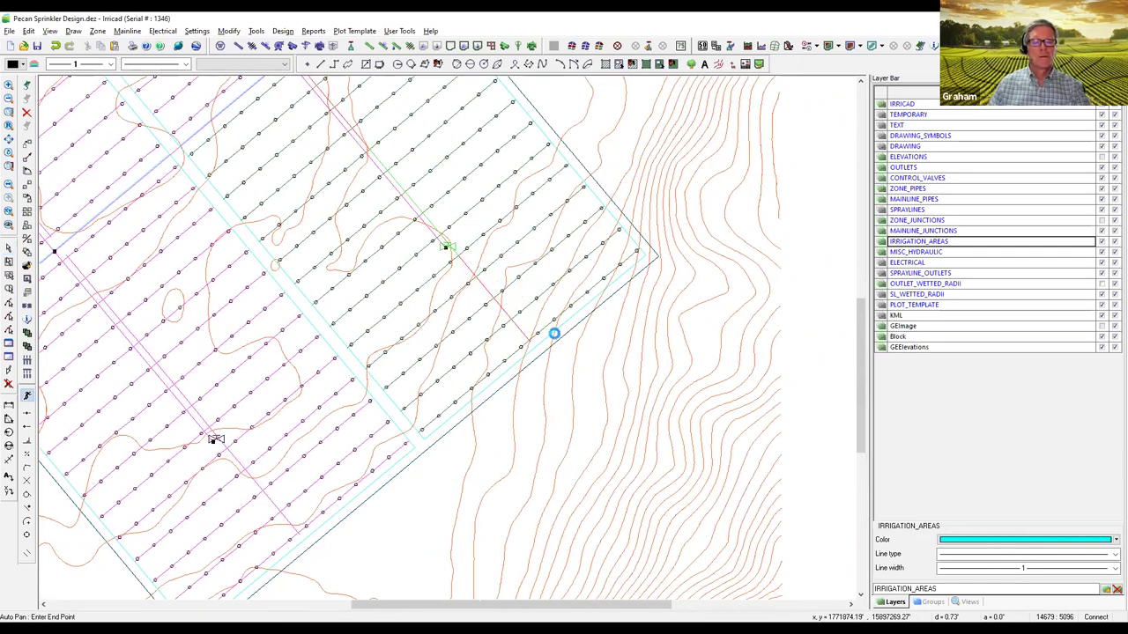
click(572, 366)
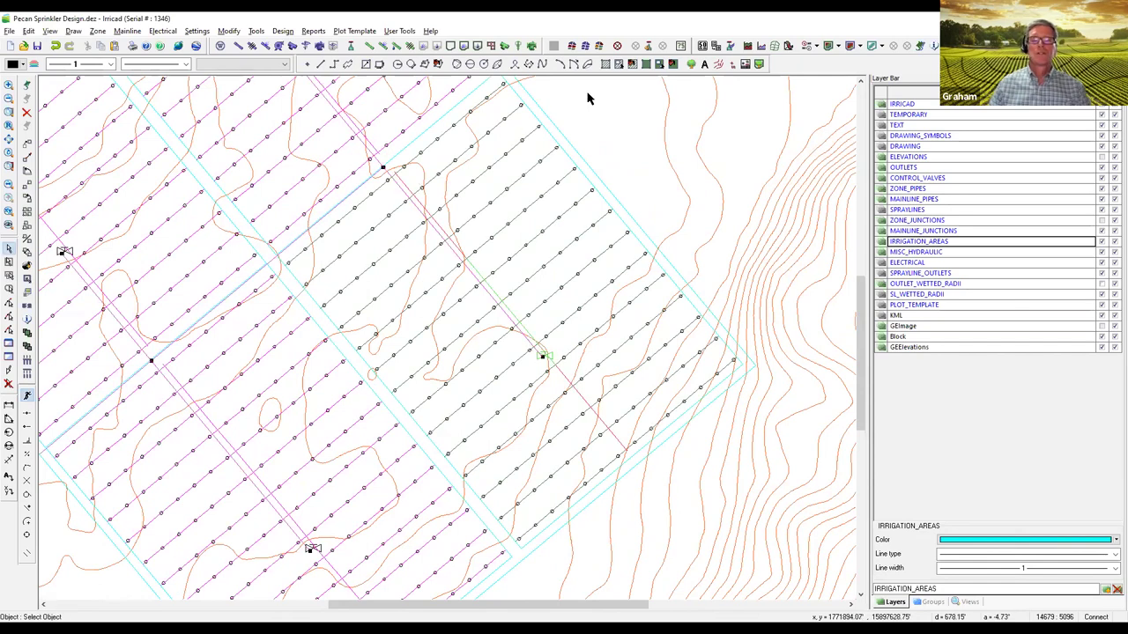
click(815, 45)
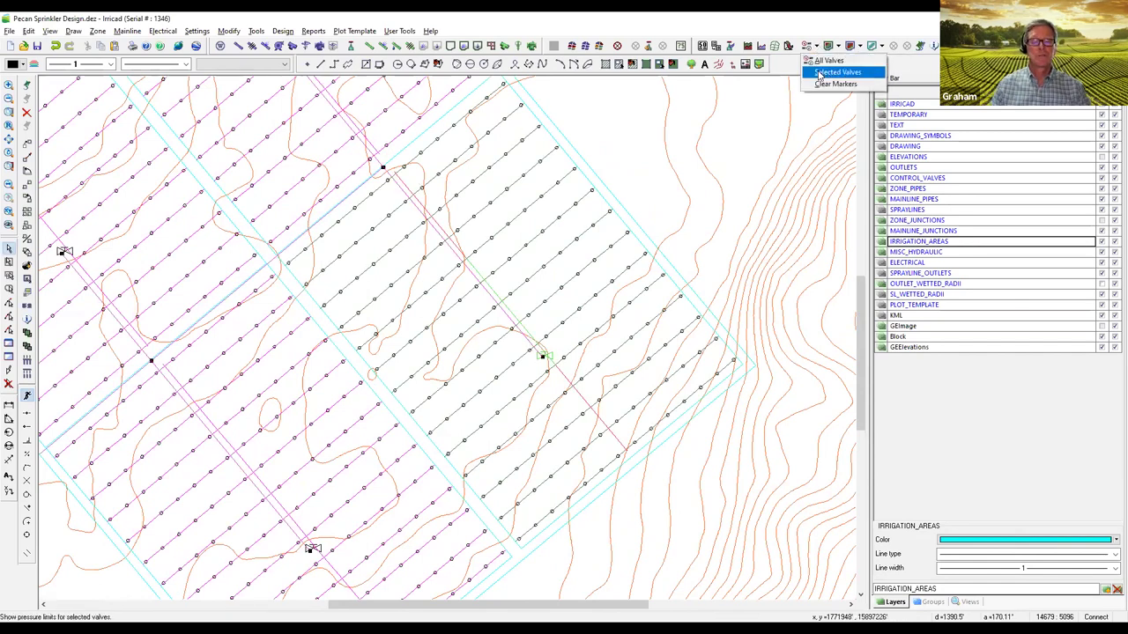
click(817, 76)
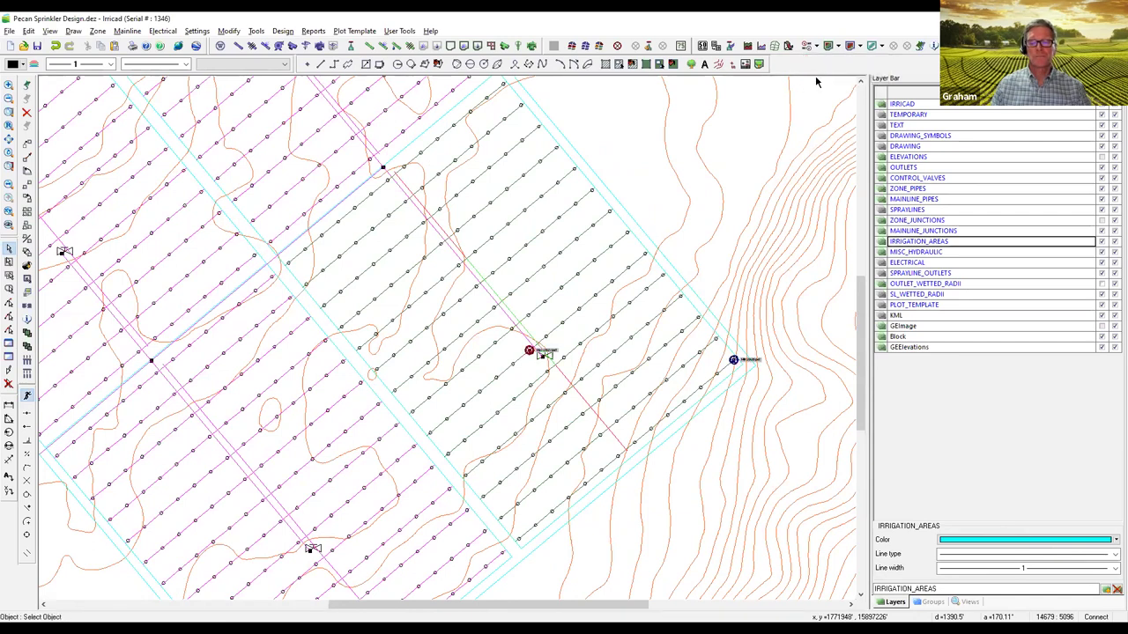
scroll(534, 354, up, 4)
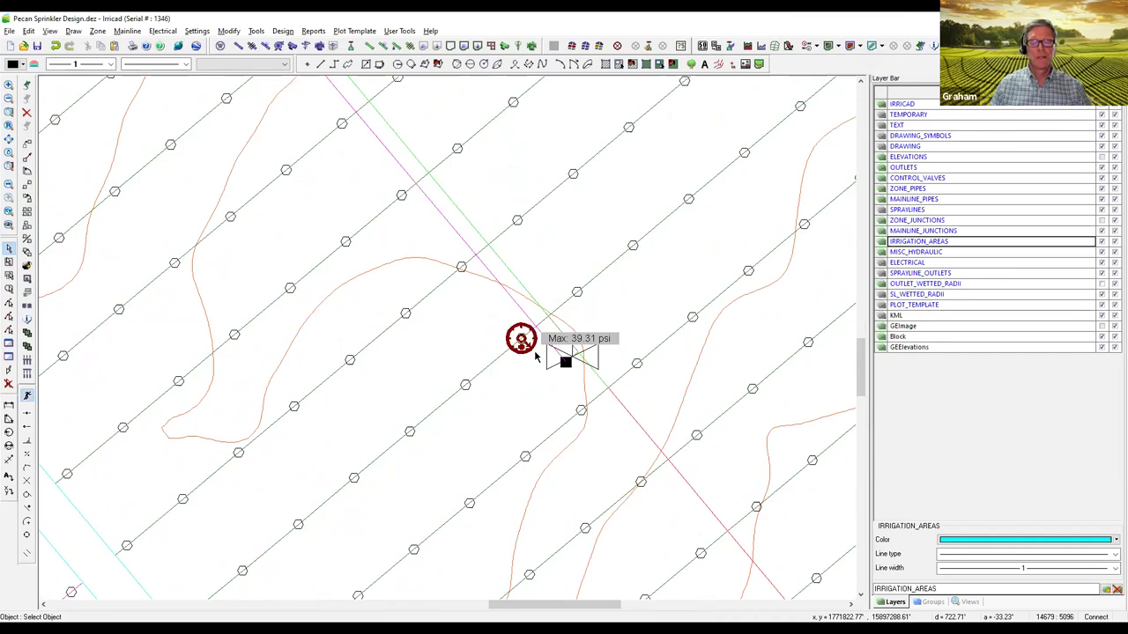
scroll(534, 354, down, 5)
scroll(690, 358, up, 5)
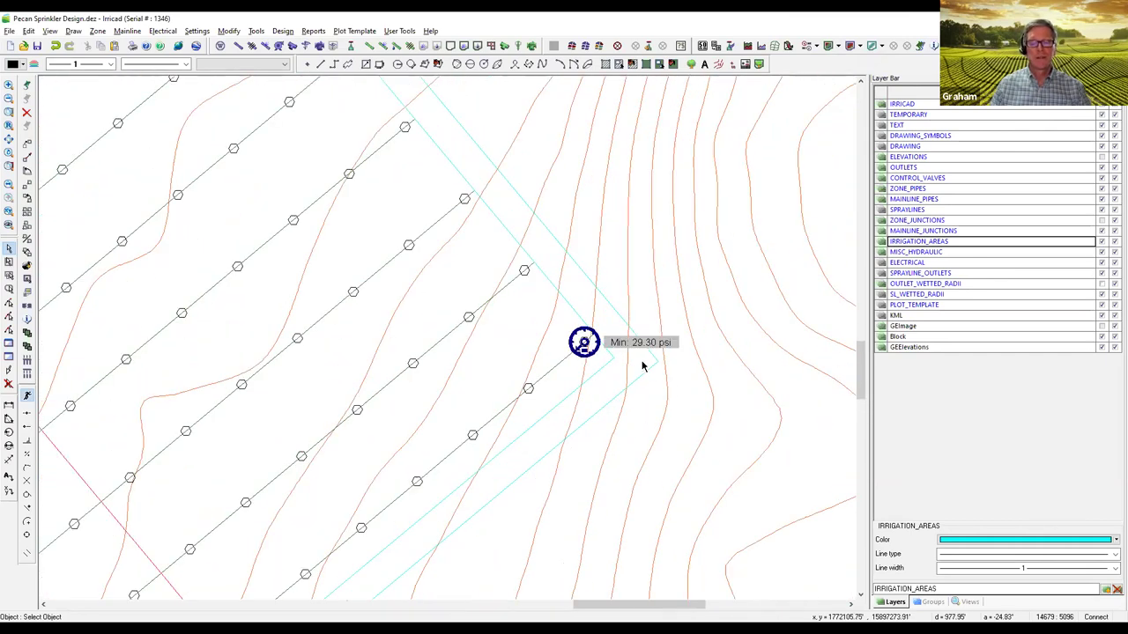
scroll(641, 366, down, 3)
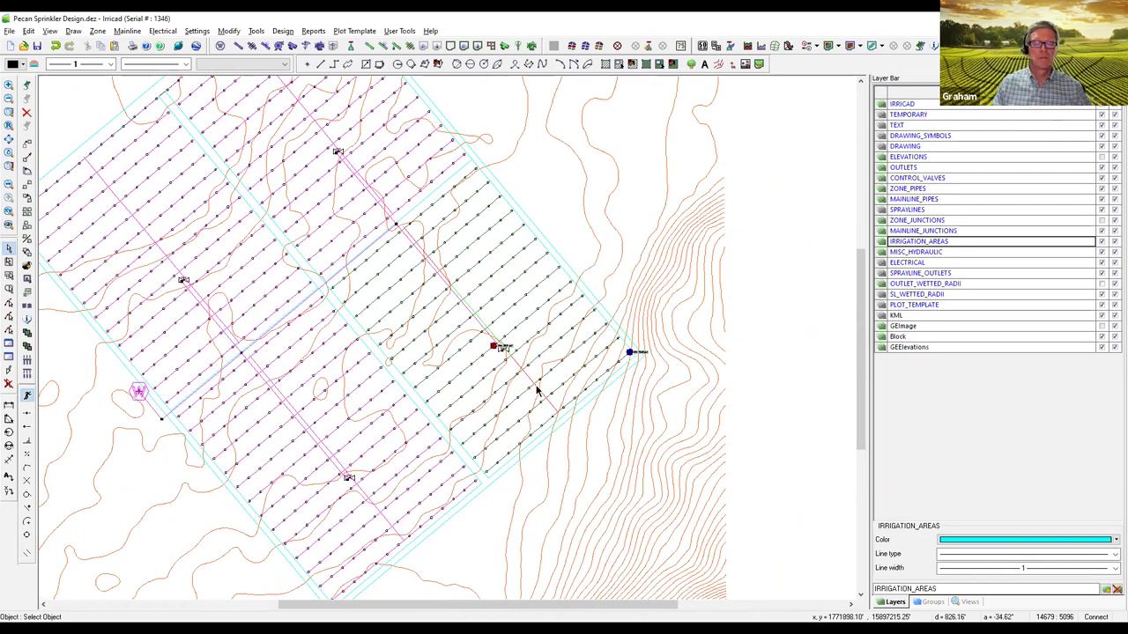
Step: Inspect the hydraulic information of the lateral pipe feeding the minimum-pressure outlet at the block's eastern corner
scroll(642, 354, up, 4)
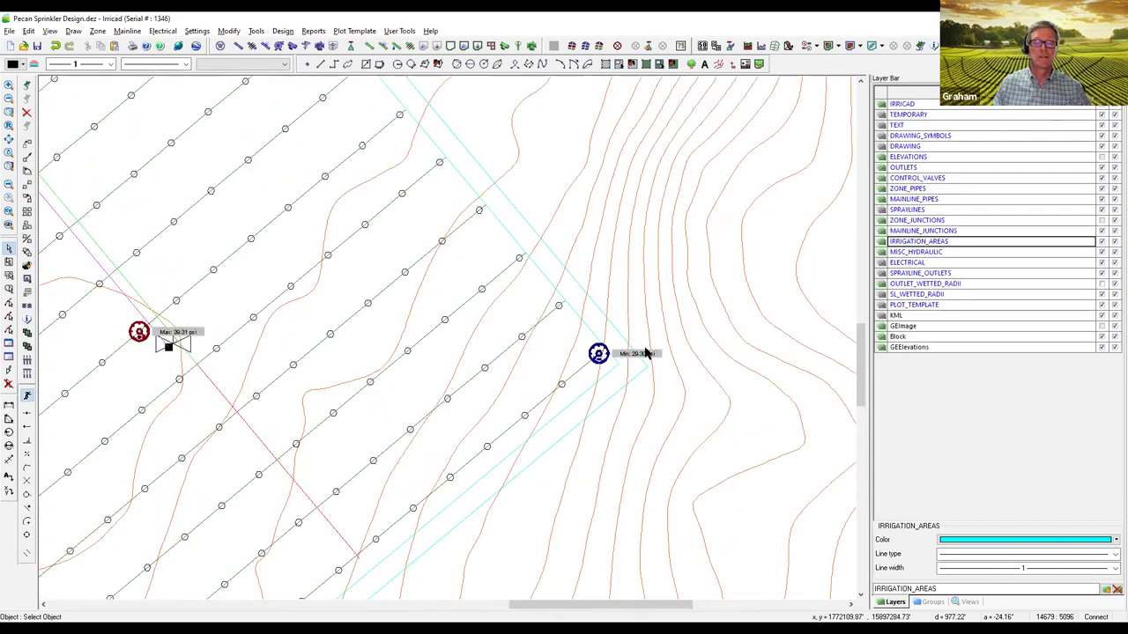
click(583, 373)
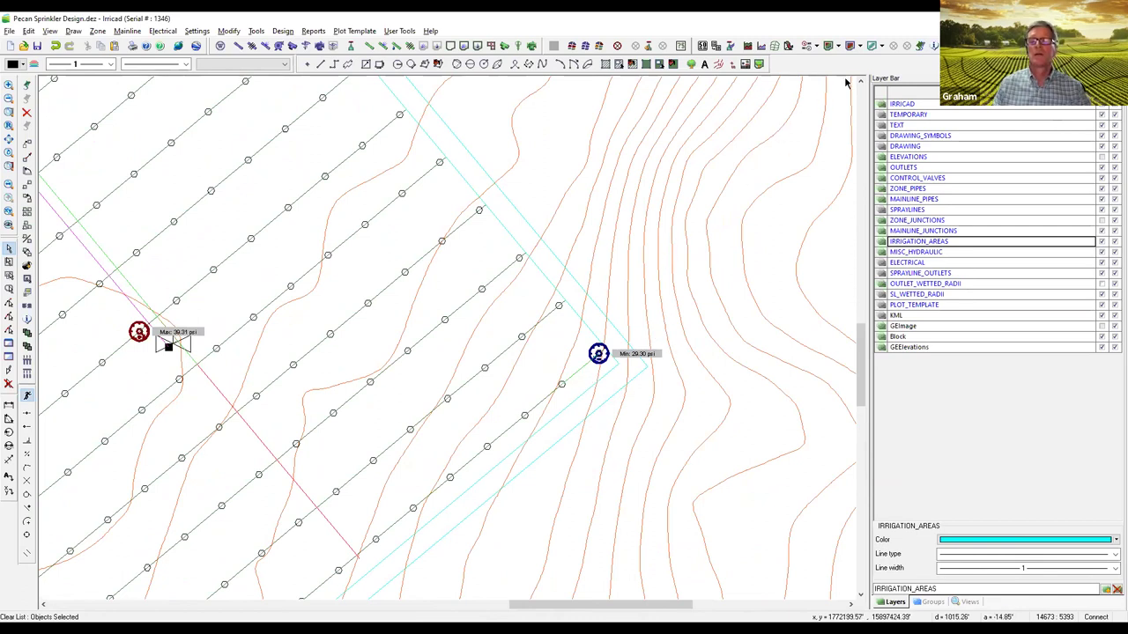
click(936, 49)
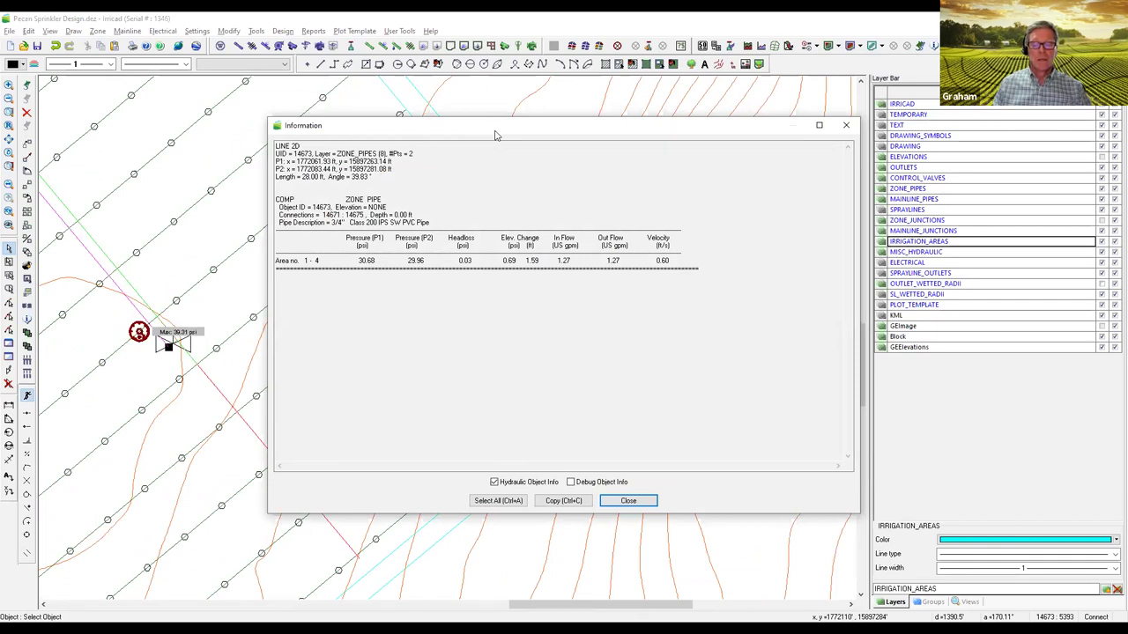
drag(495, 135, 763, 383)
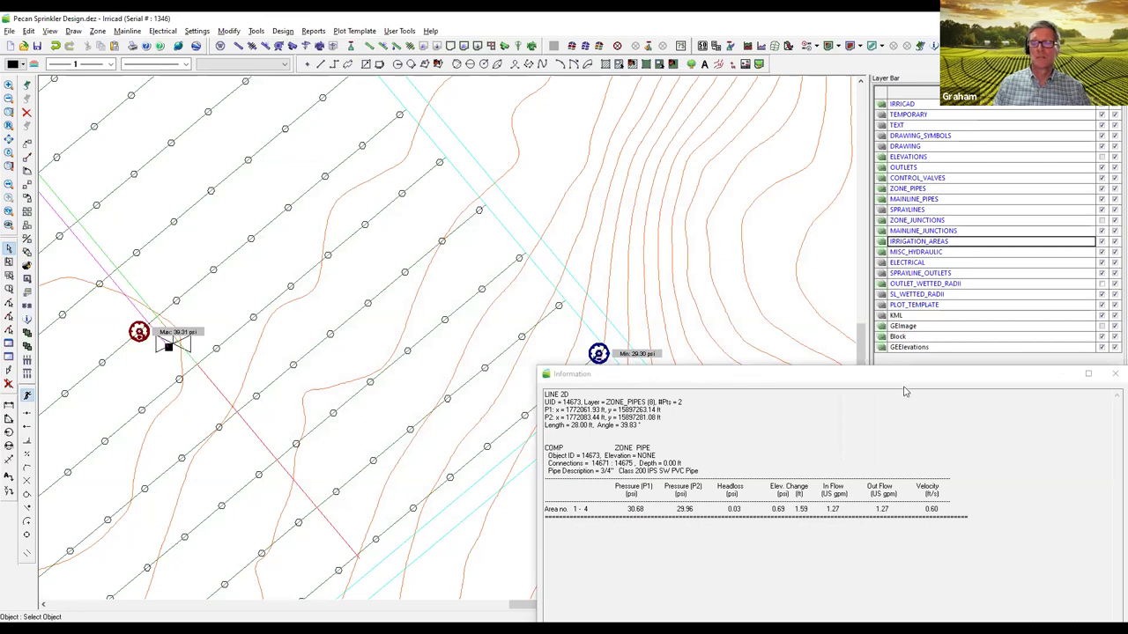
drag(912, 377, 617, 125)
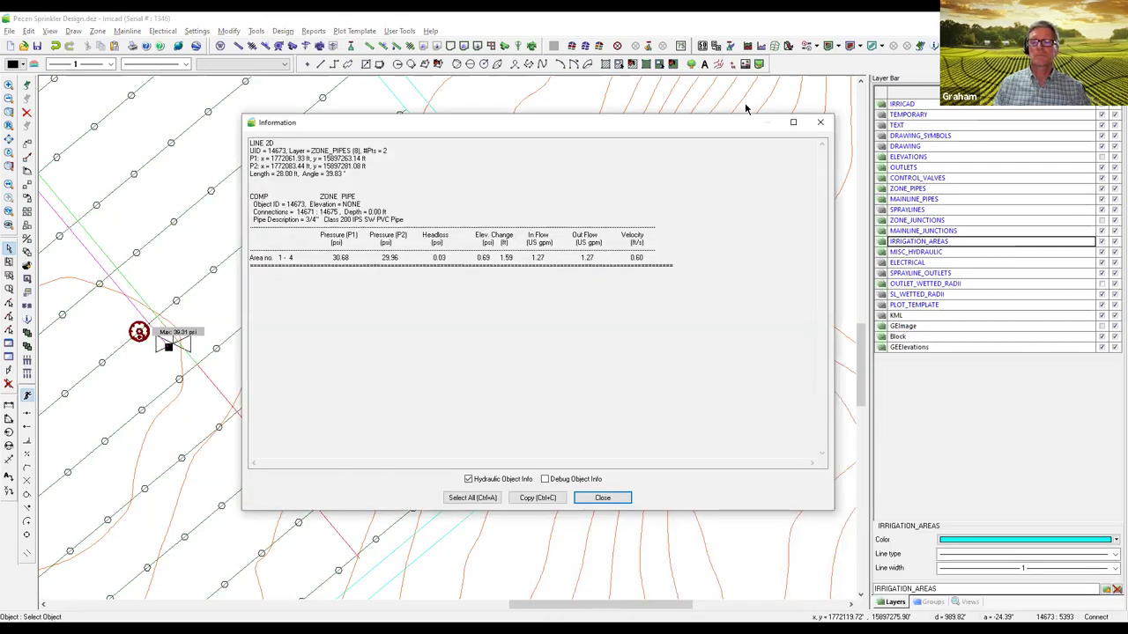
key(Escape)
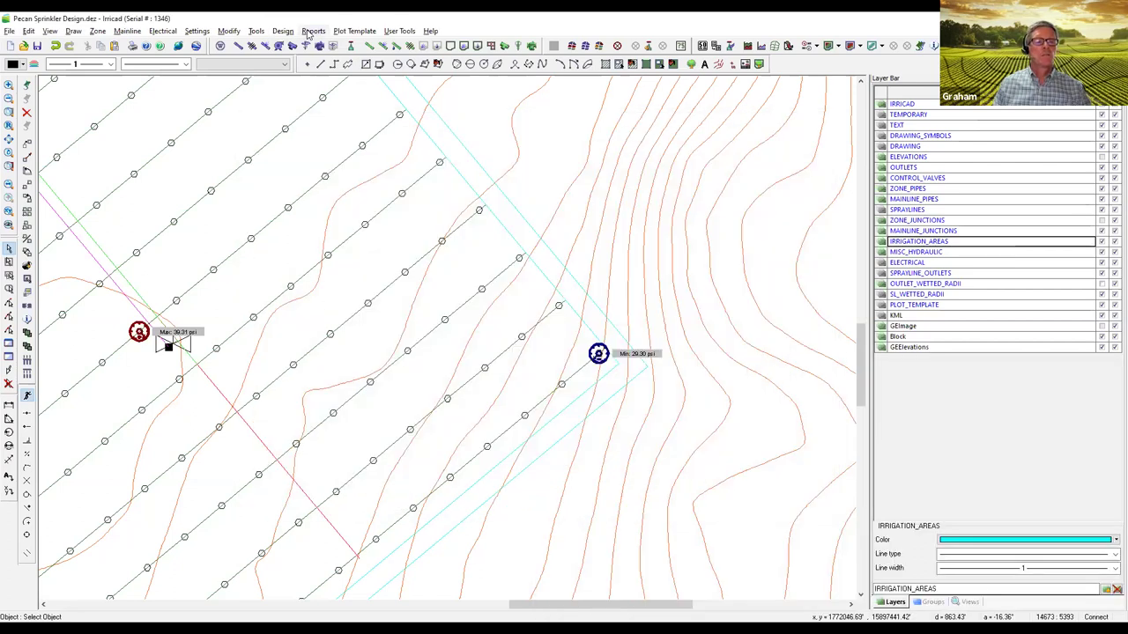
Step: Review the Zone Design Summary report's allowable and actual outlet flows and pressures for Area no. 1 - 4
click(308, 33)
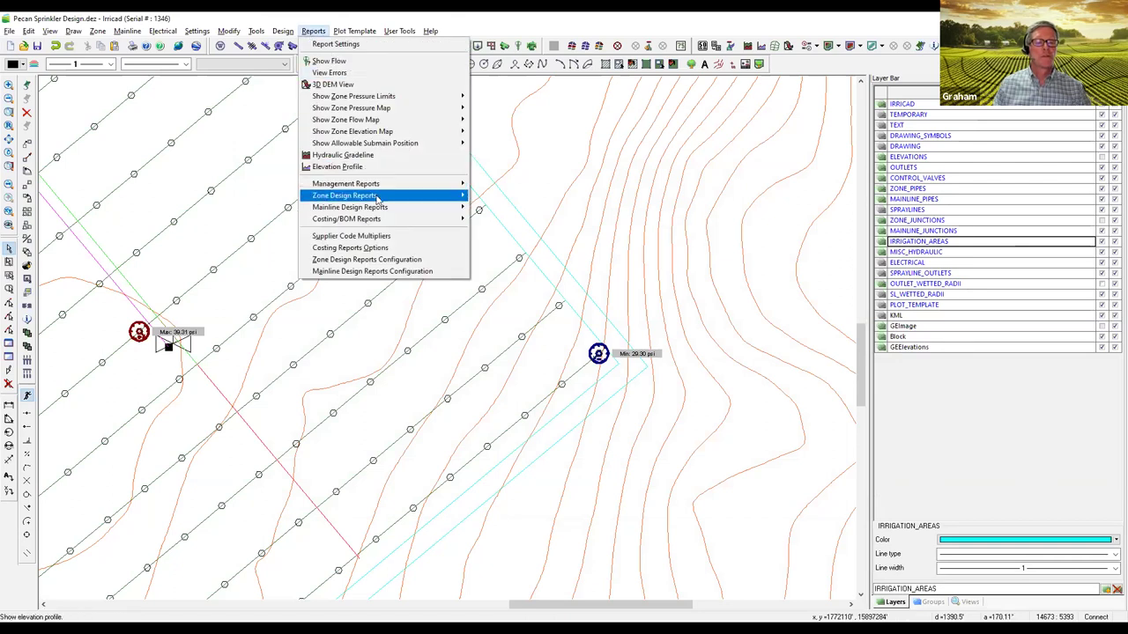
mouse_move(379, 197)
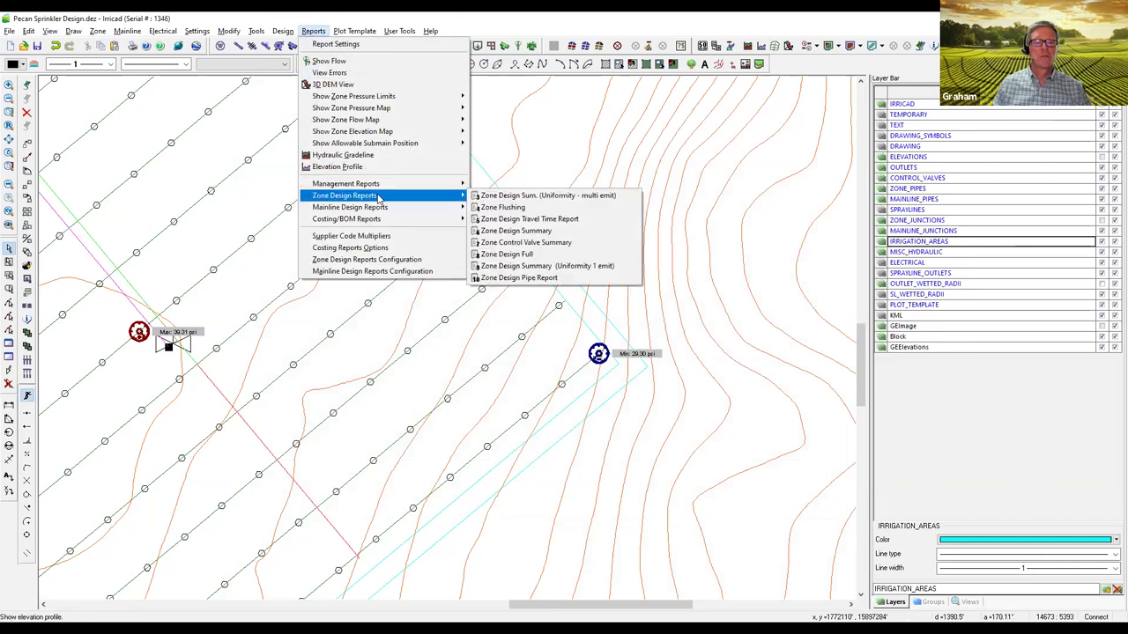
click(531, 232)
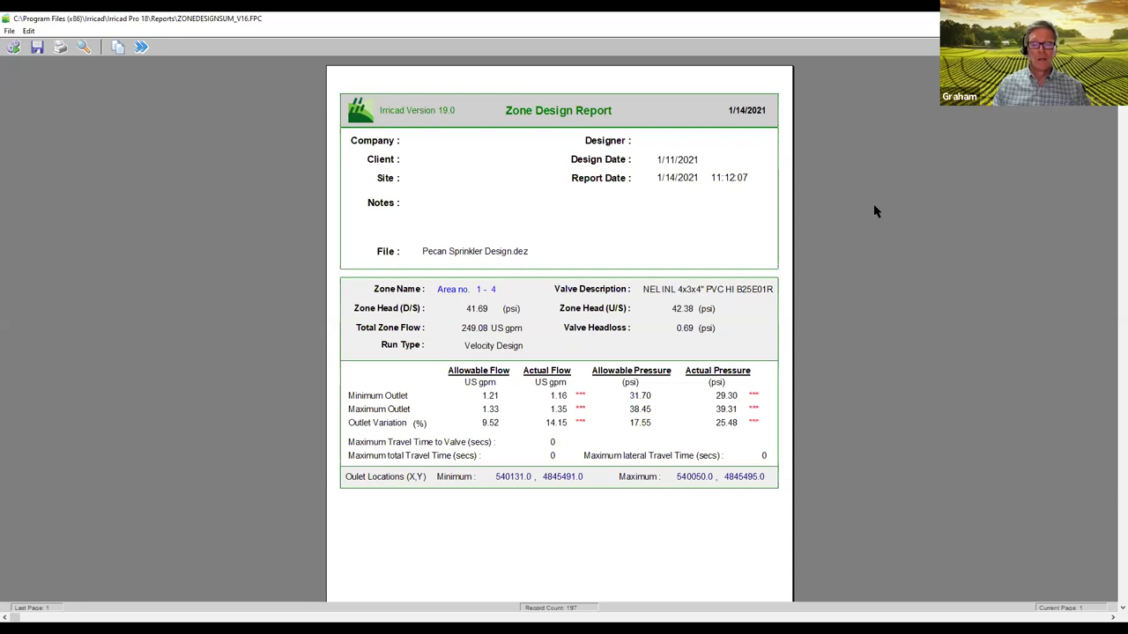
key(Escape)
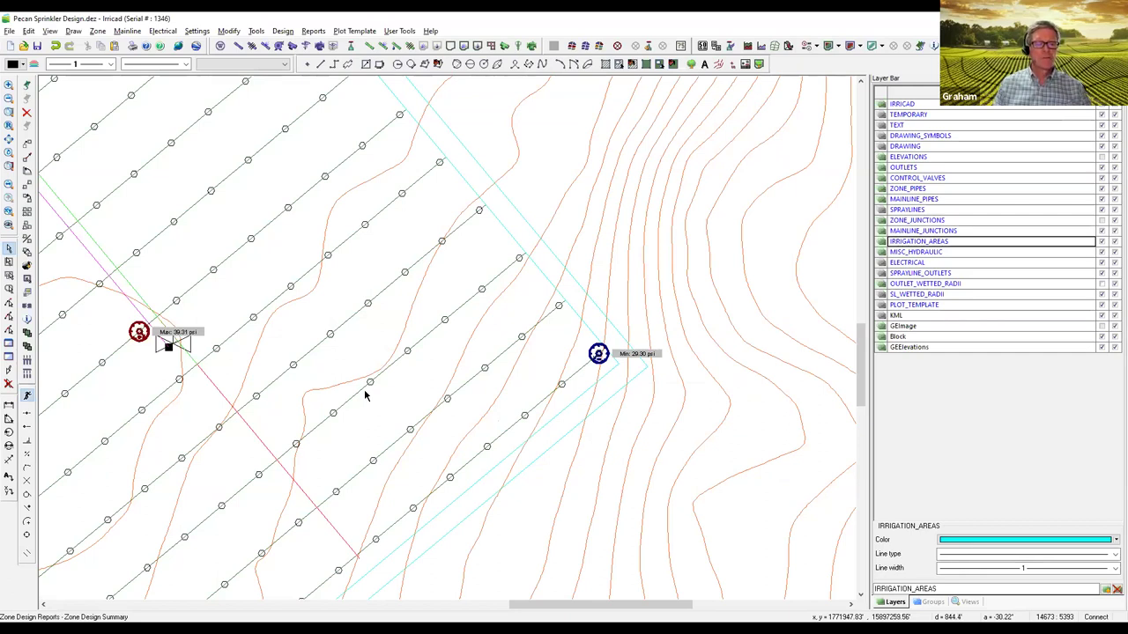
Step: Clear the pressure limit markers from the field plan
scroll(282, 340, up, 3)
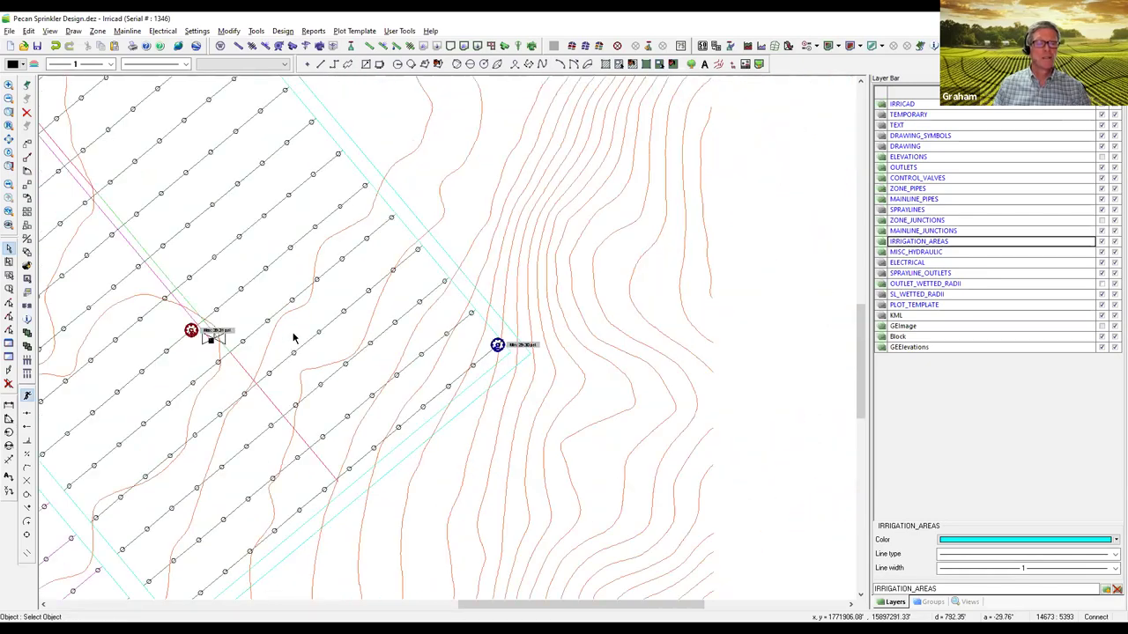
scroll(293, 338, down, 2)
mouse_move(300, 267)
middle_down()
mouse_move(498, 329)
mouse_move(545, 278)
middle_up()
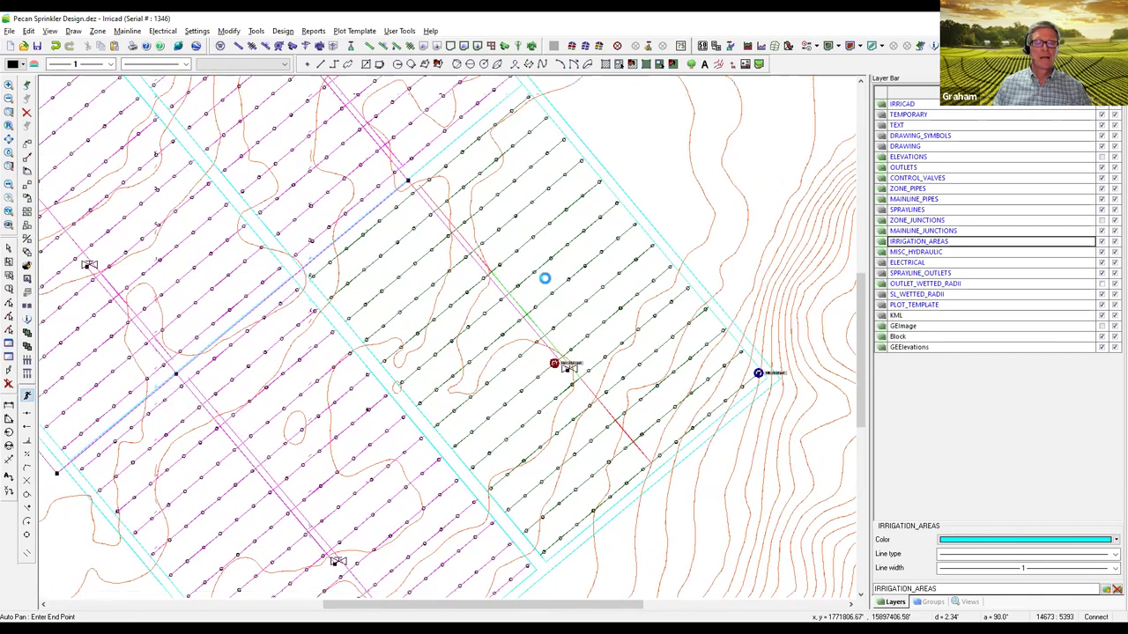
key(Escape)
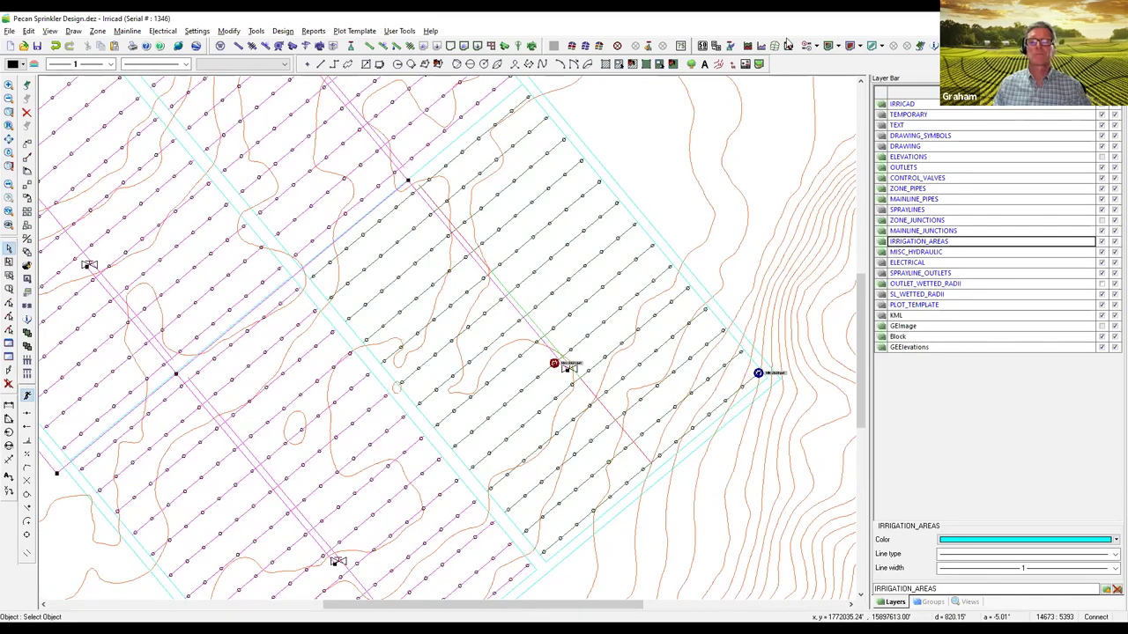
click(817, 47)
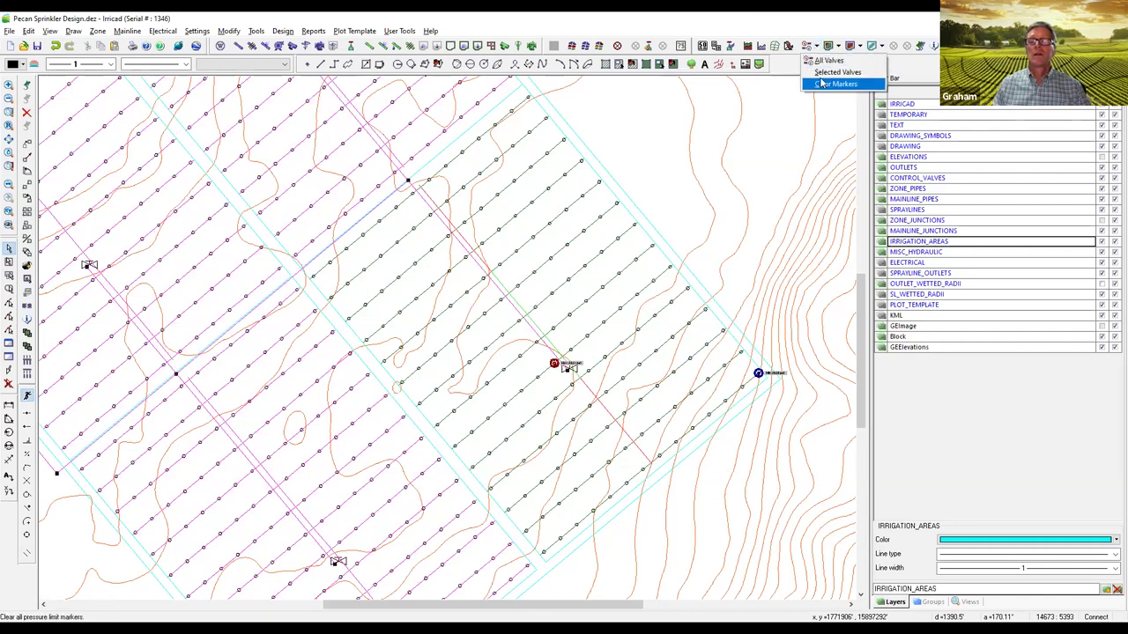
click(820, 84)
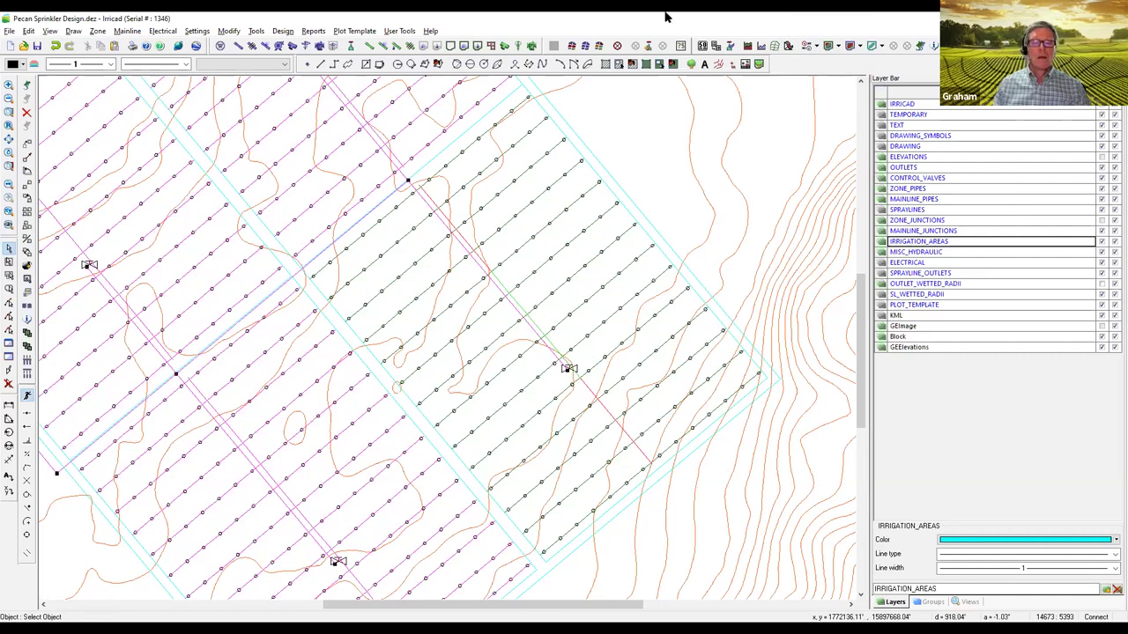
Step: Run the LP Design on the zone Area no. 1 - 4
click(283, 32)
mouse_move(323, 116)
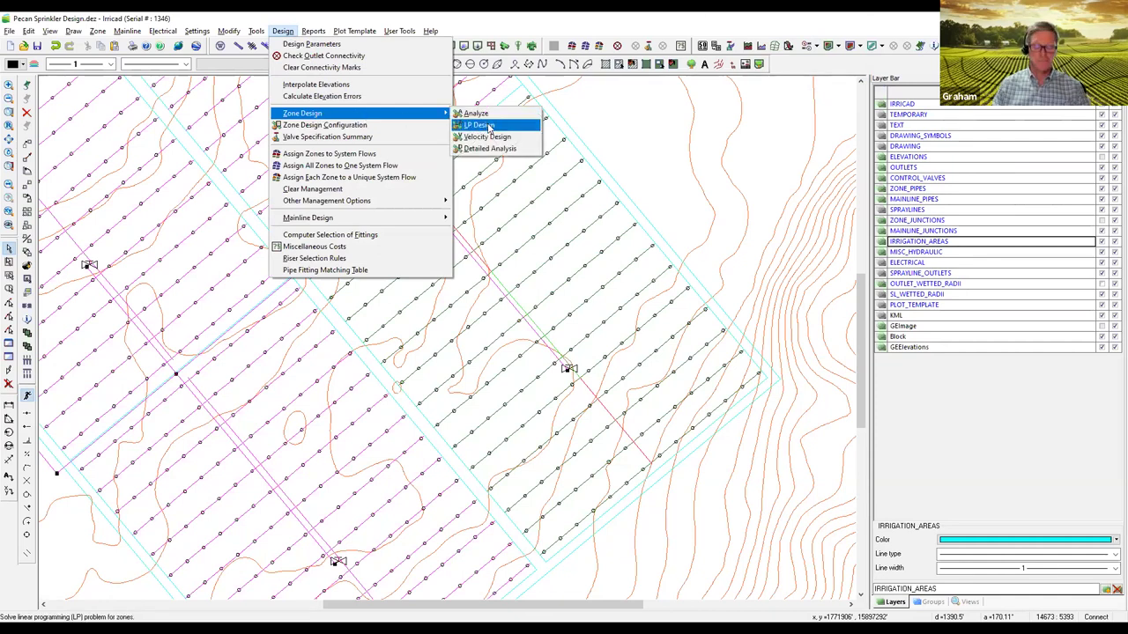
click(490, 126)
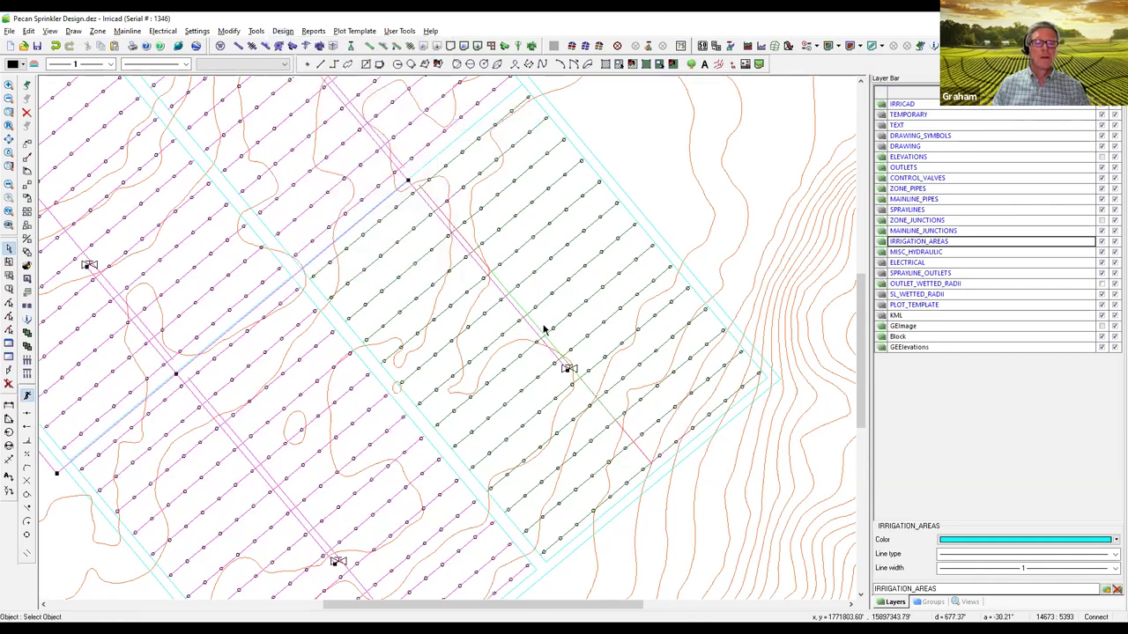
Step: Show the pressure limit markers for the Area no. 1 - 4 valve and examine its maximum and minimum outlet pressures
click(581, 373)
click(635, 407)
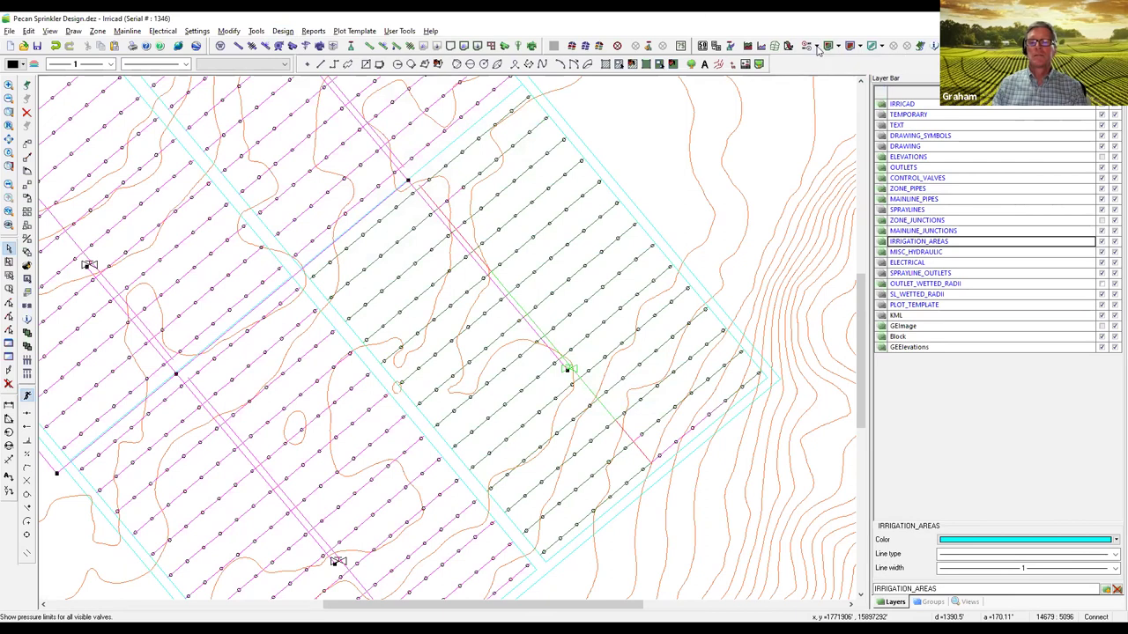
click(816, 47)
click(833, 72)
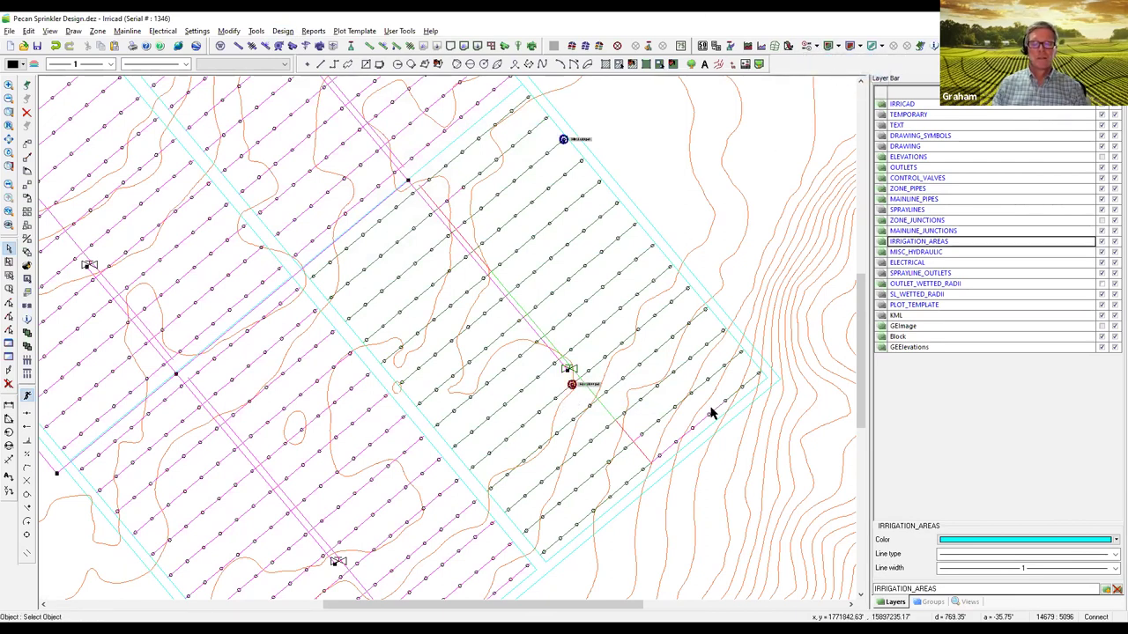
scroll(574, 390, up, 5)
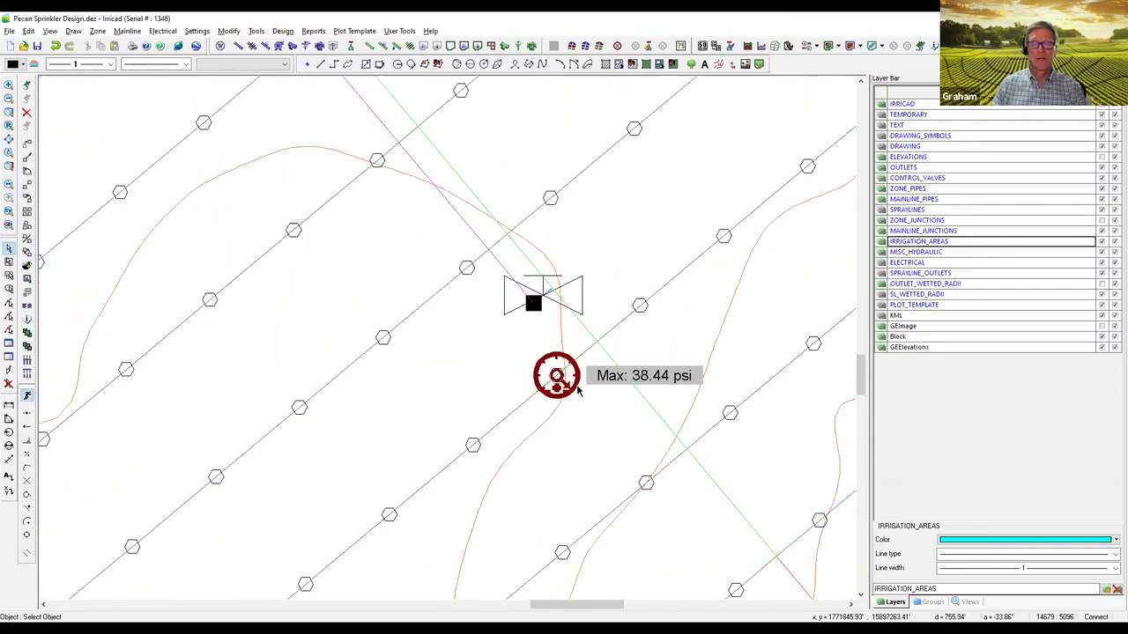
scroll(576, 390, down, 6)
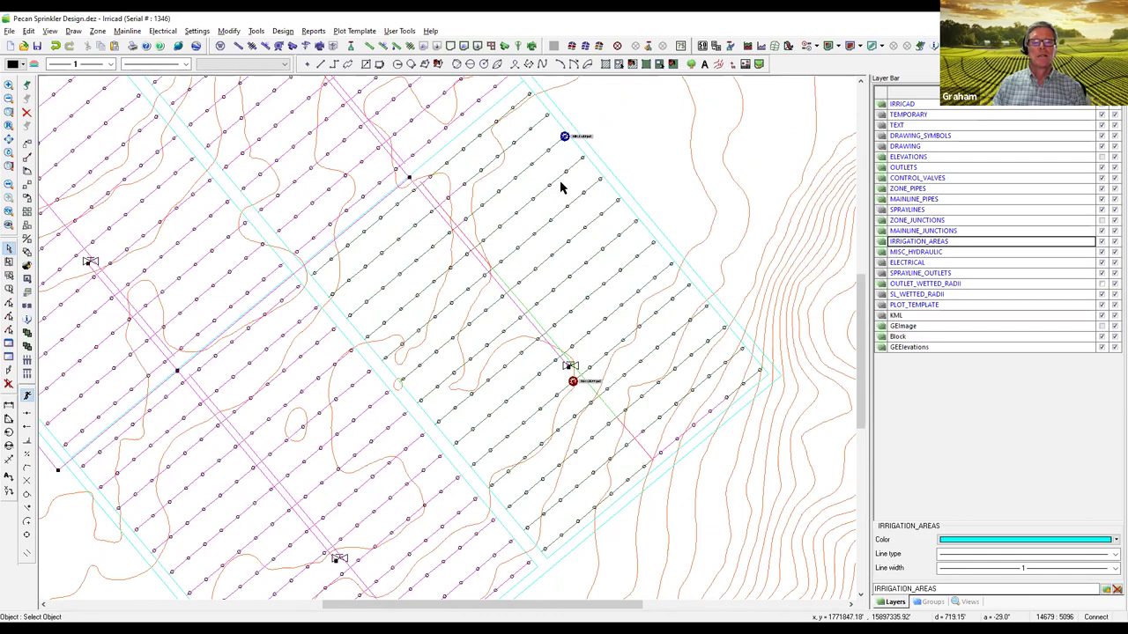
scroll(583, 130, up, 5)
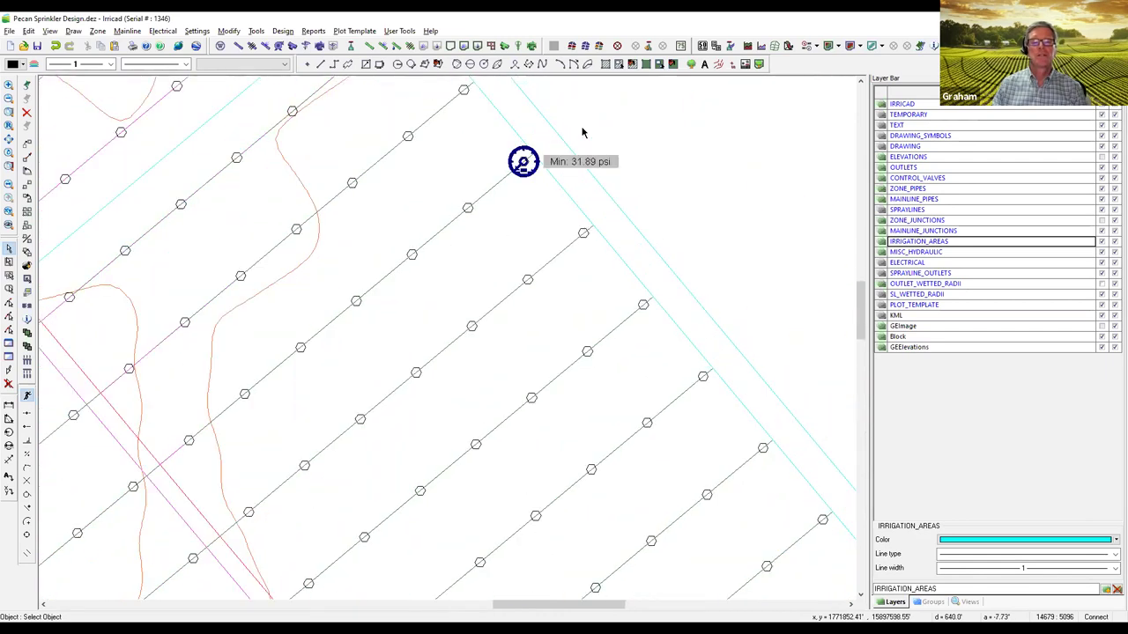
scroll(601, 321, down, 5)
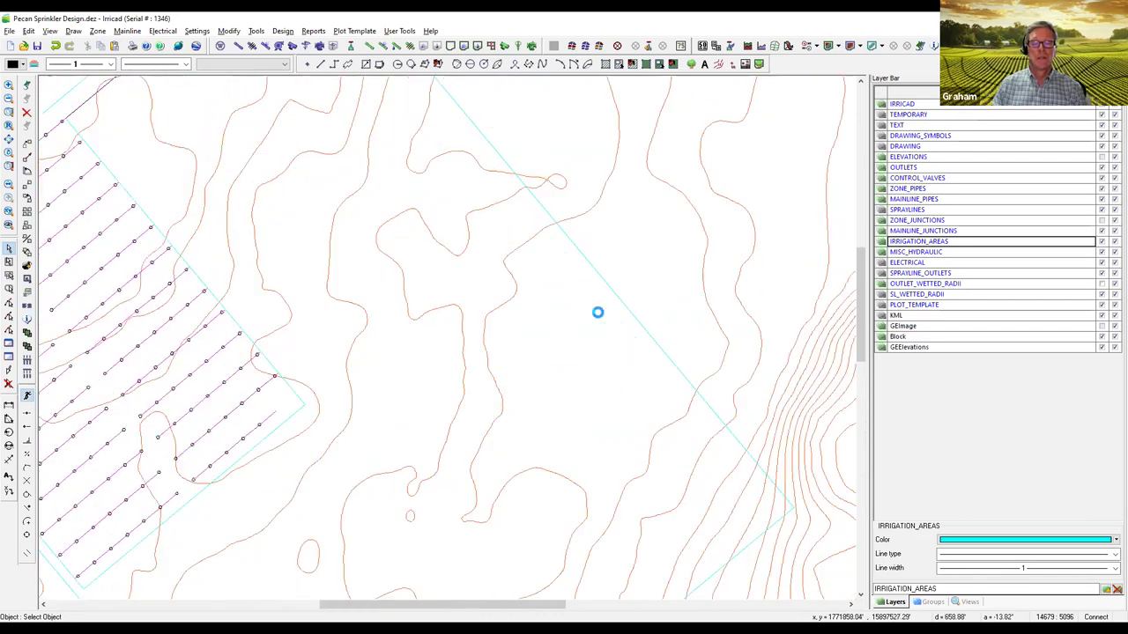
Step: Review the Zone Design Summary report's allowable and actual outlet flows and pressures from the LP Design of Area no. 1 - 4
middle_drag(616, 483, 627, 442)
scroll(681, 432, up, 3)
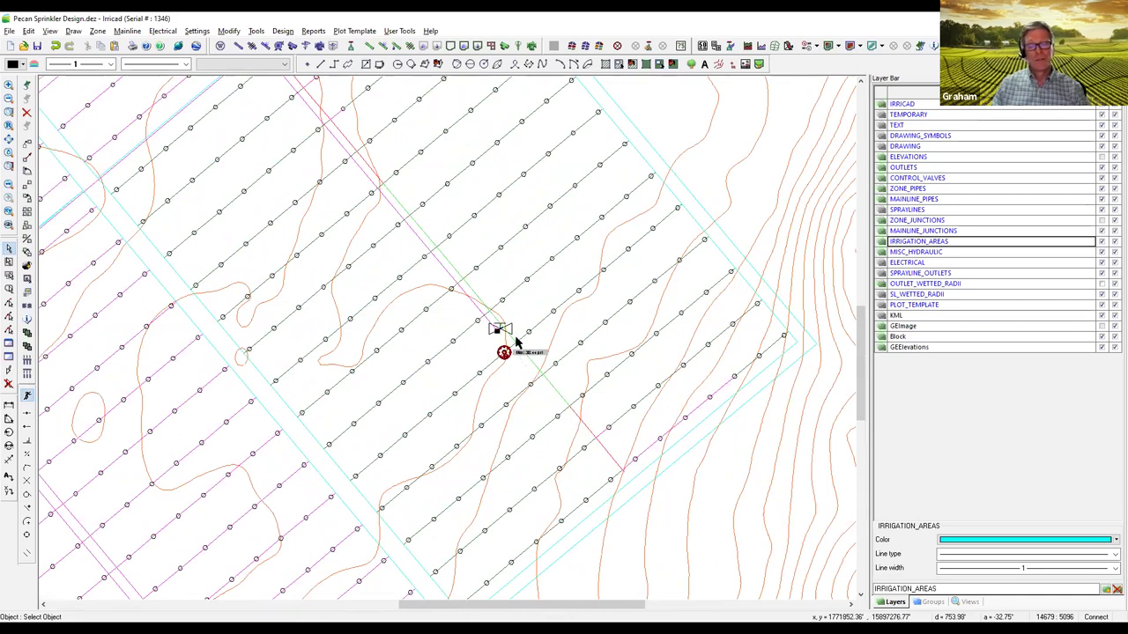
click(313, 31)
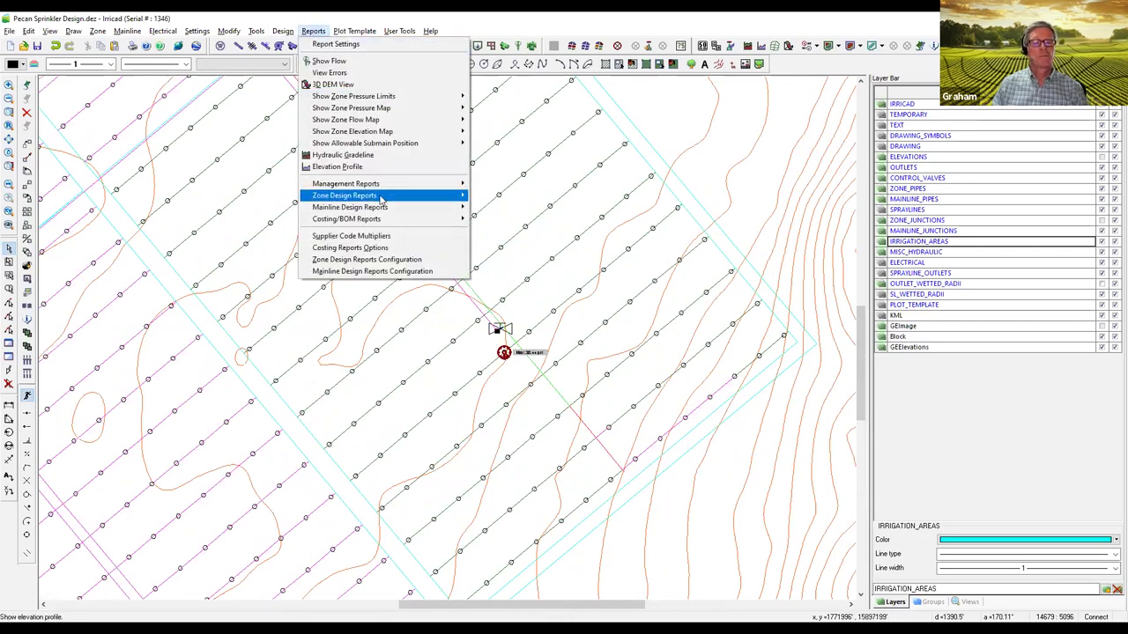
mouse_move(385, 200)
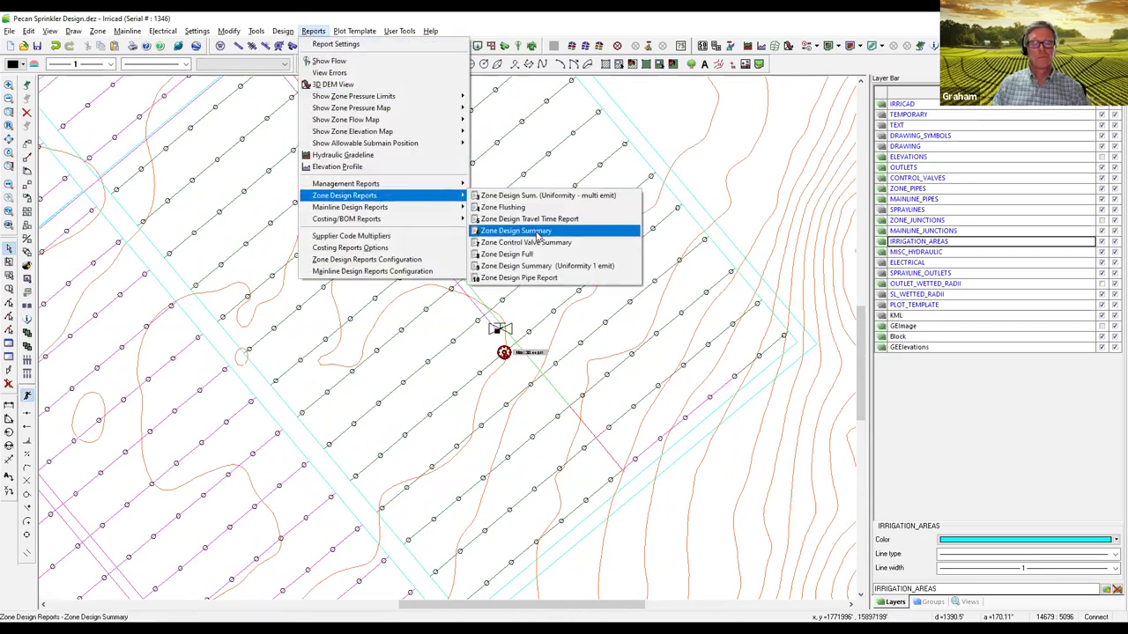
click(537, 232)
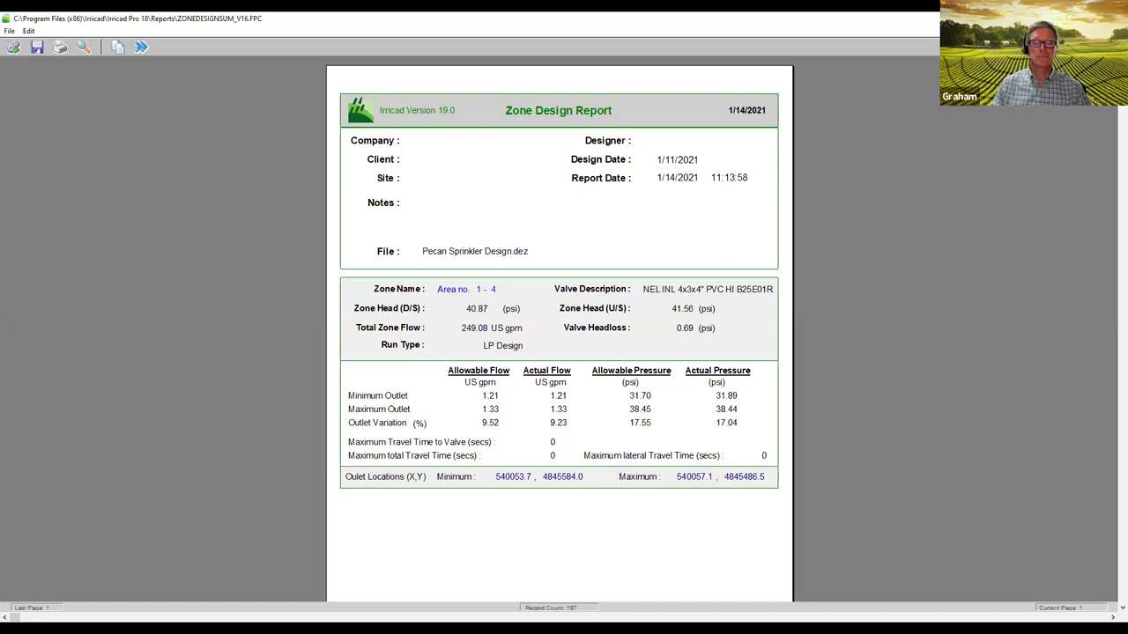
key(alt+F4)
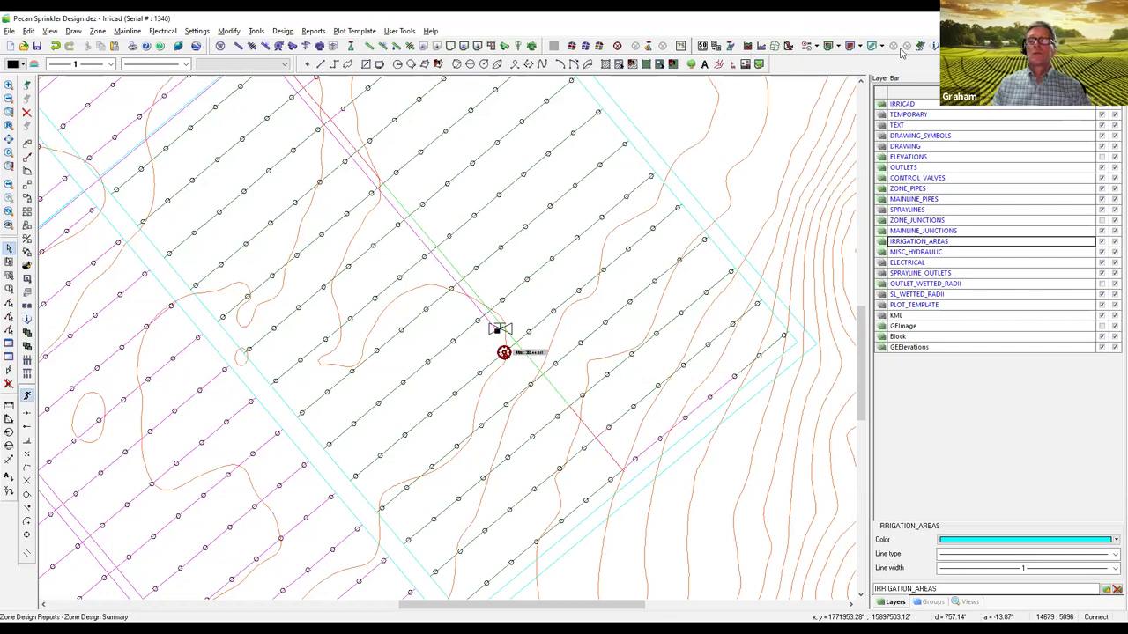
Step: Clear all pressure limit markers from the plan and bring the whole field into view
click(815, 46)
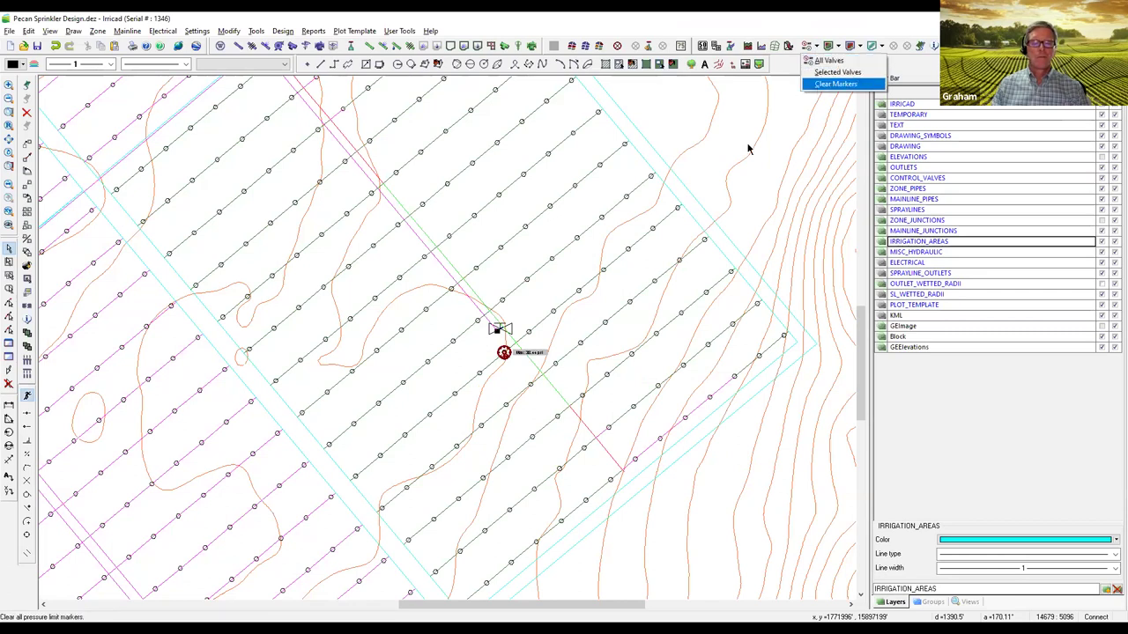
key(Return)
scroll(281, 277, down, 3)
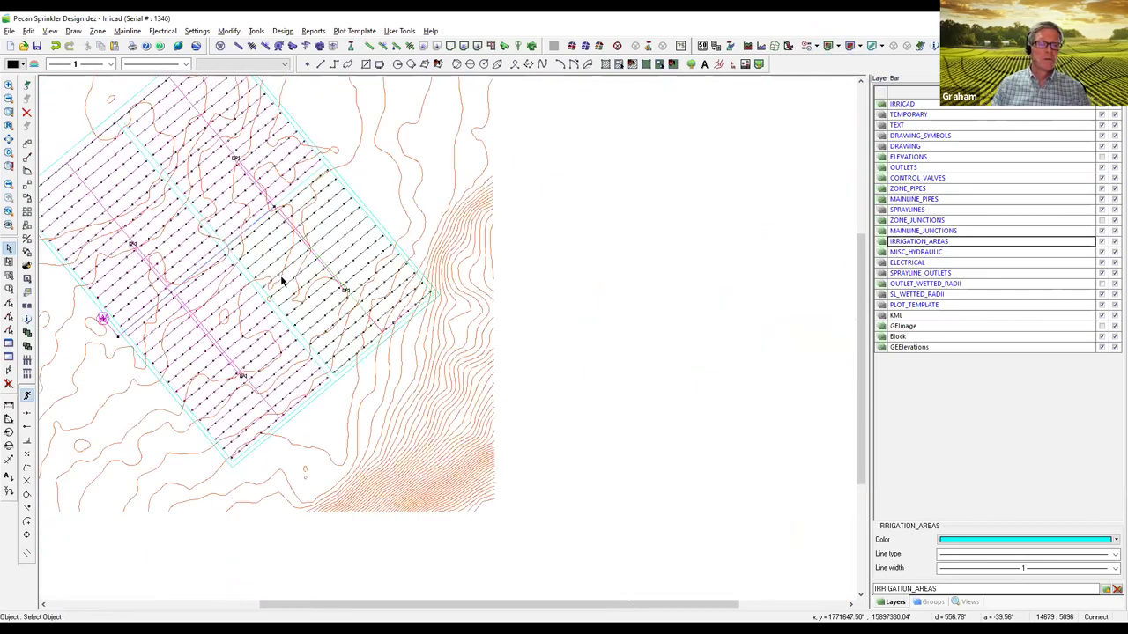
middle_drag(232, 252, 463, 312)
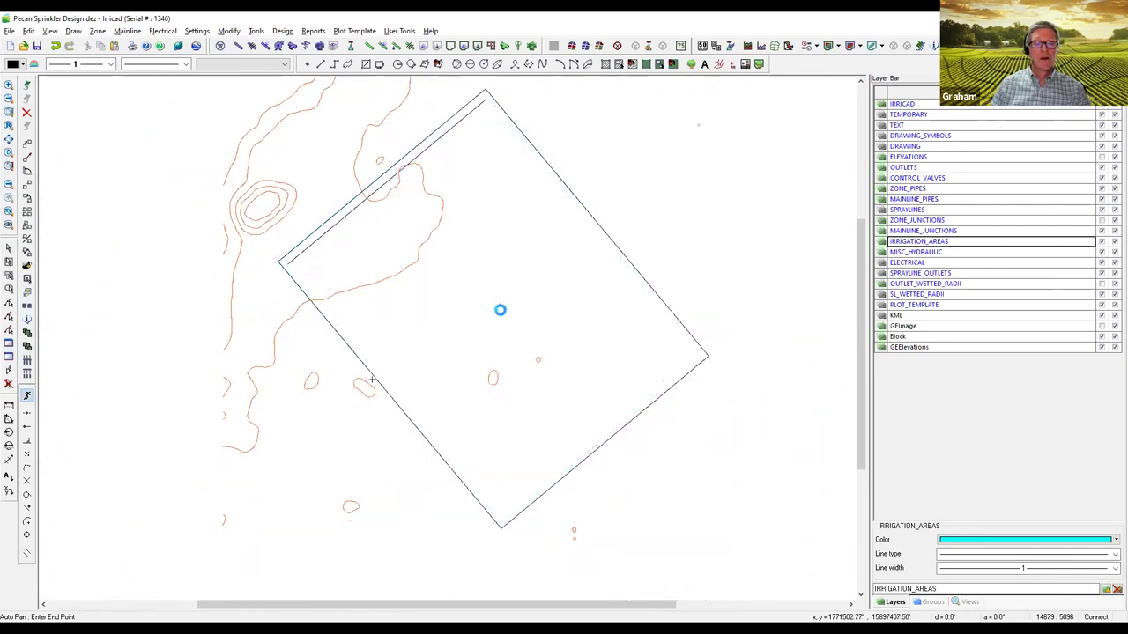
Step: Enable processing for zones Area no. 1 - 1, 1 - 2 and 1 - 3 in the zone design configuration, keeping Area no. 1 - 4 enabled
click(282, 32)
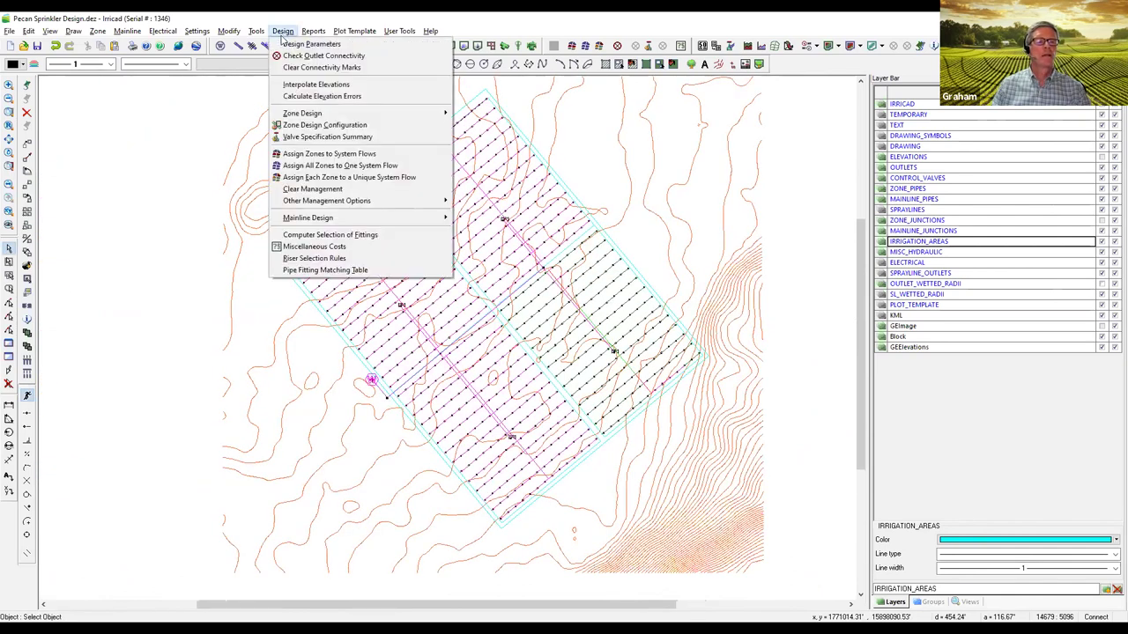
click(330, 128)
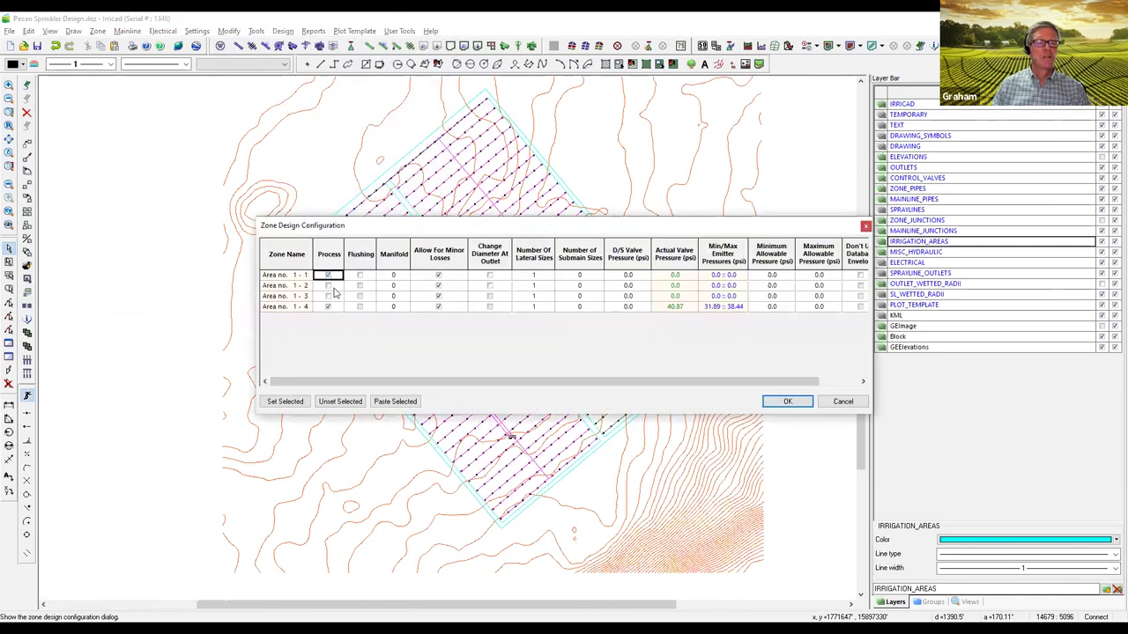
click(328, 286)
click(328, 296)
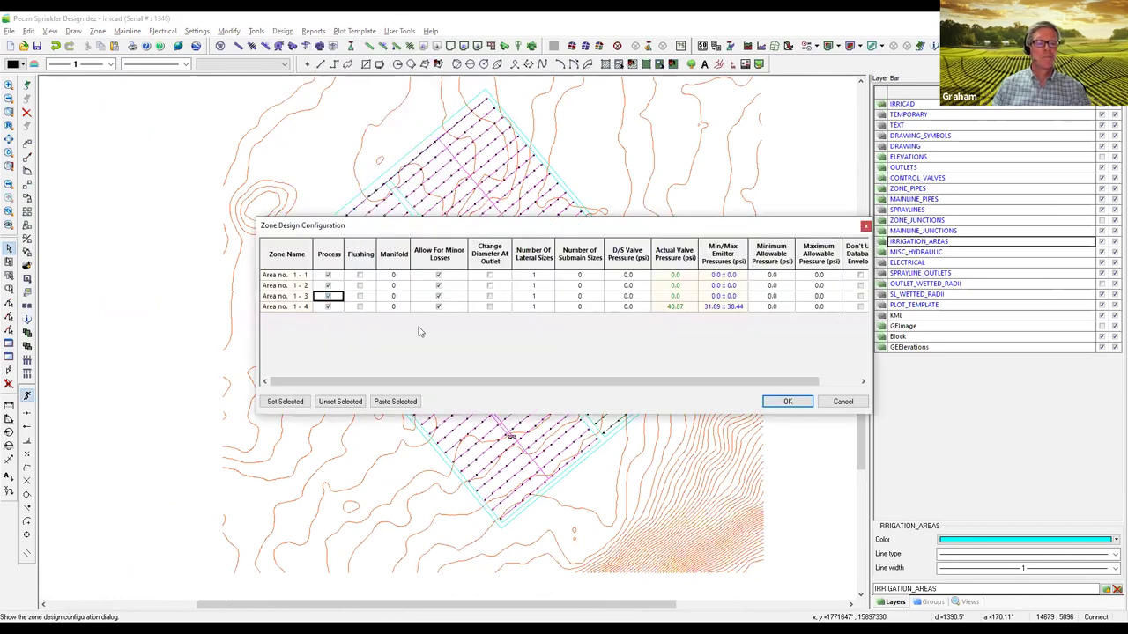
click(783, 403)
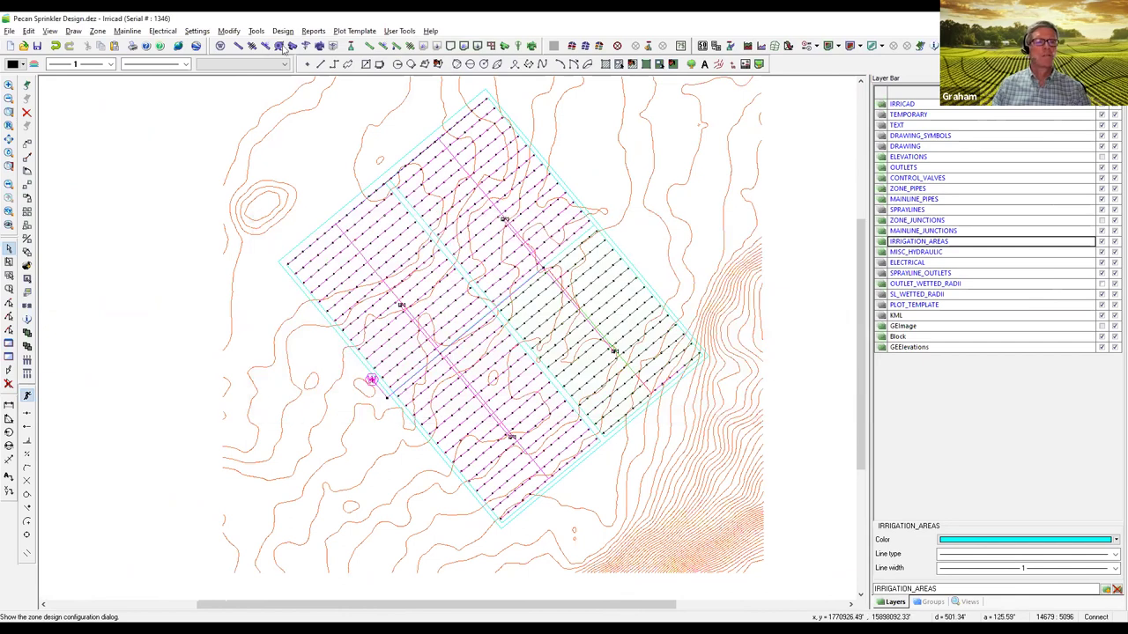
Step: Run the LP Design on all four zones and dismiss the warning messages
click(281, 31)
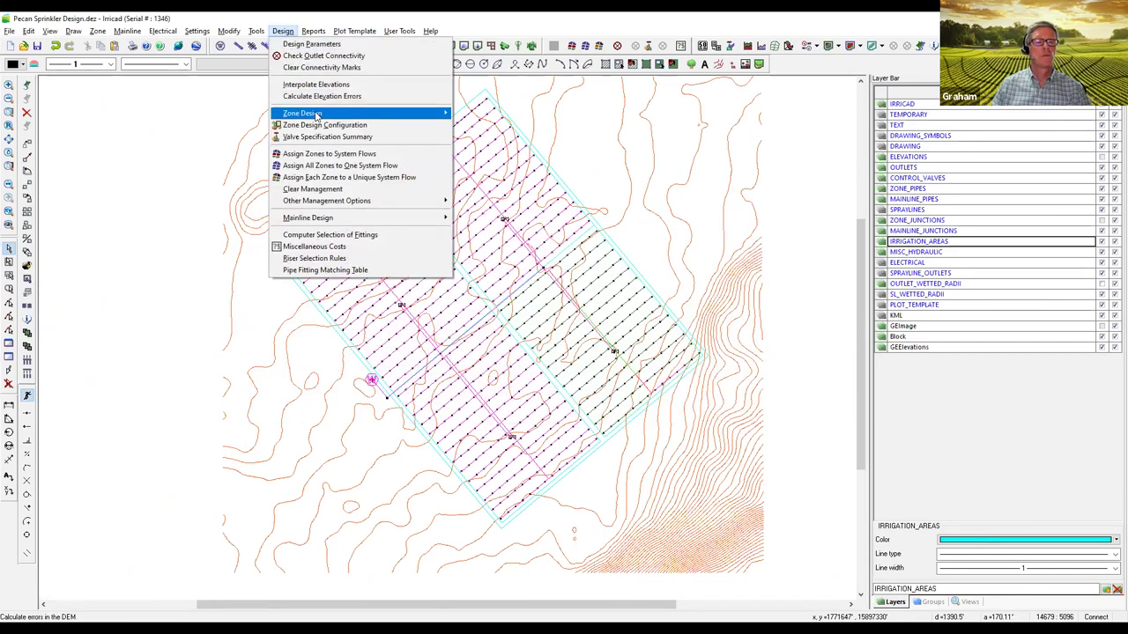
mouse_move(315, 115)
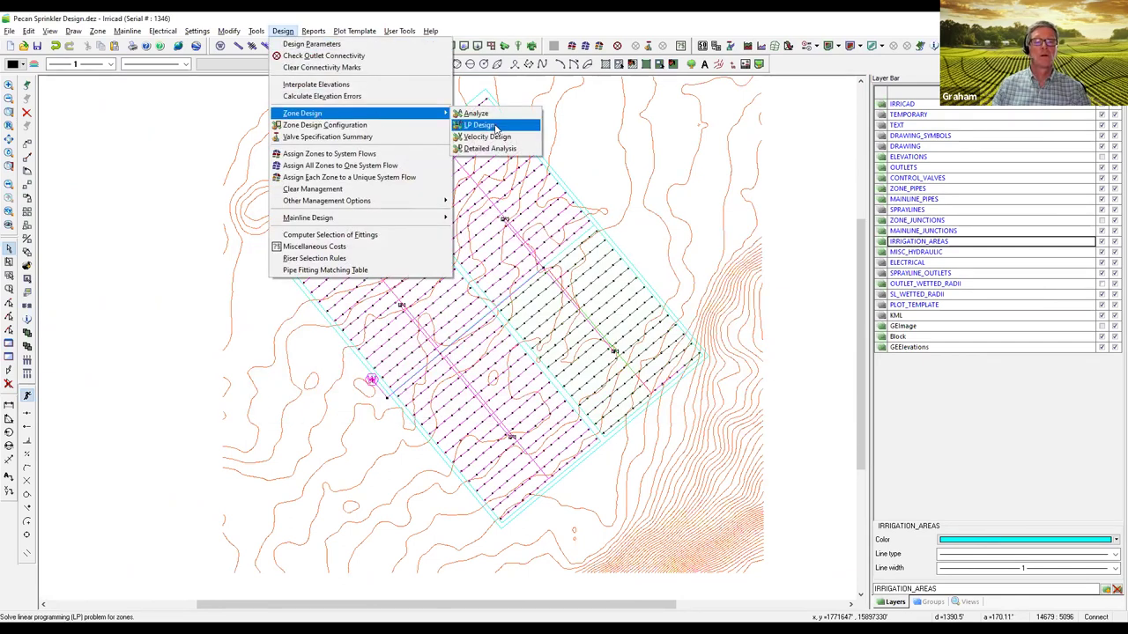
click(496, 126)
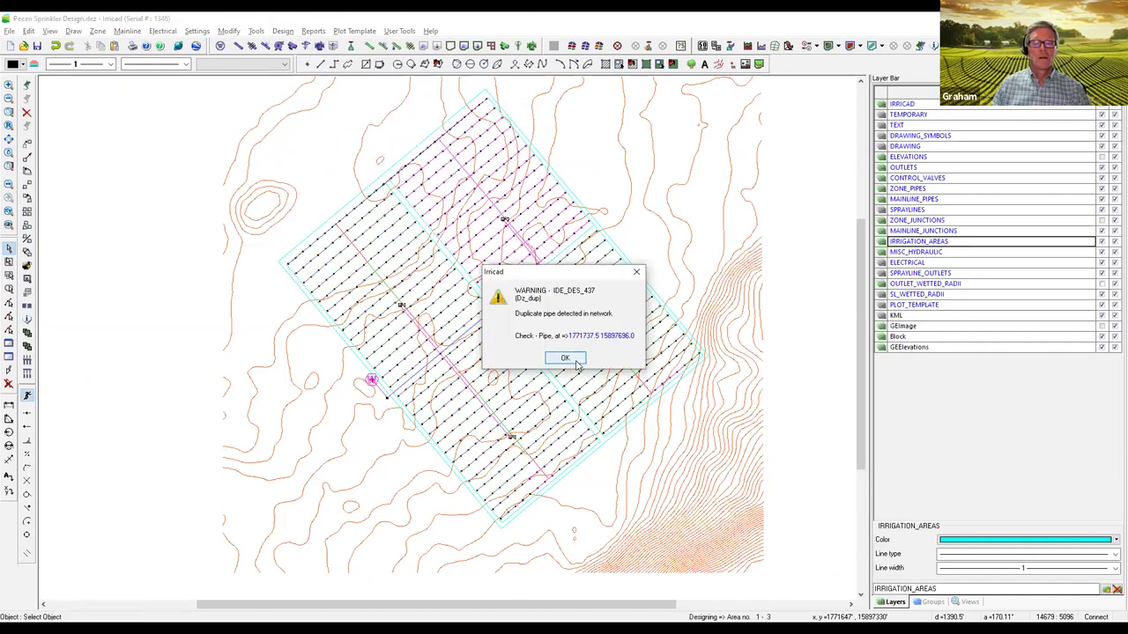
click(569, 358)
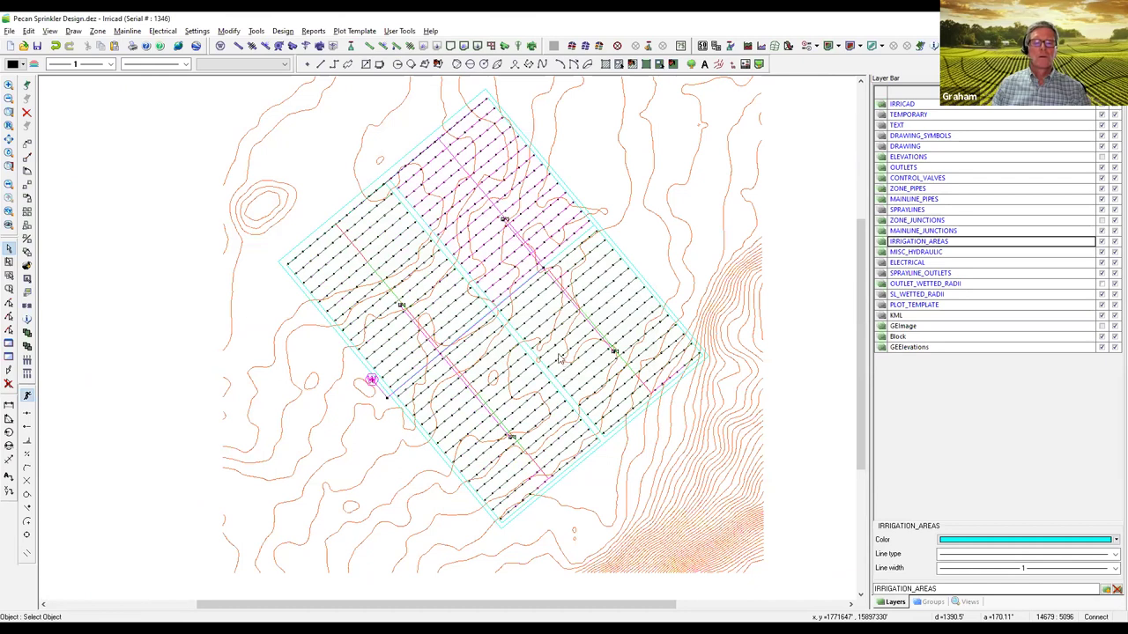
click(562, 357)
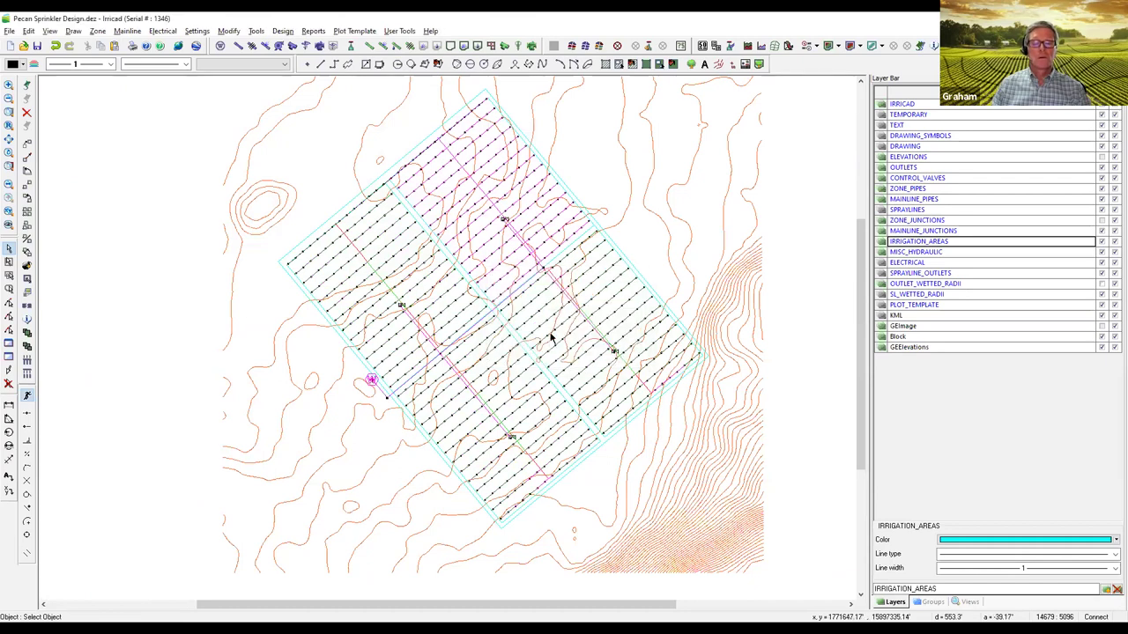
Step: Check the laterals along the northeast edge of Area no. 1 - 3 for a duplicate pipe
scroll(526, 166, up, 2)
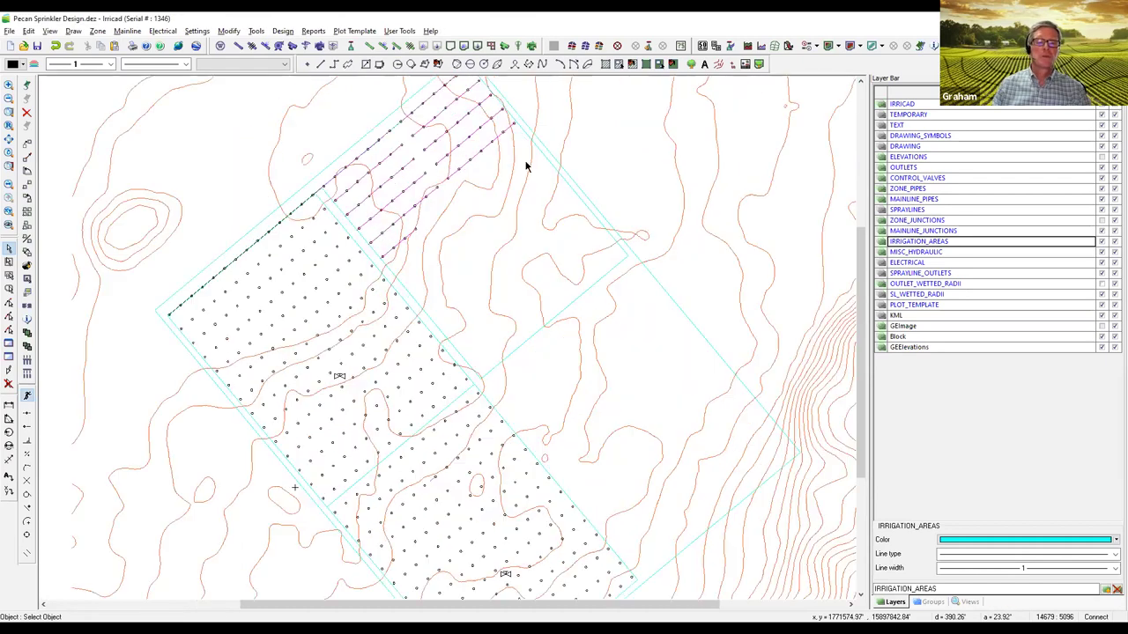
scroll(527, 167, up, 3)
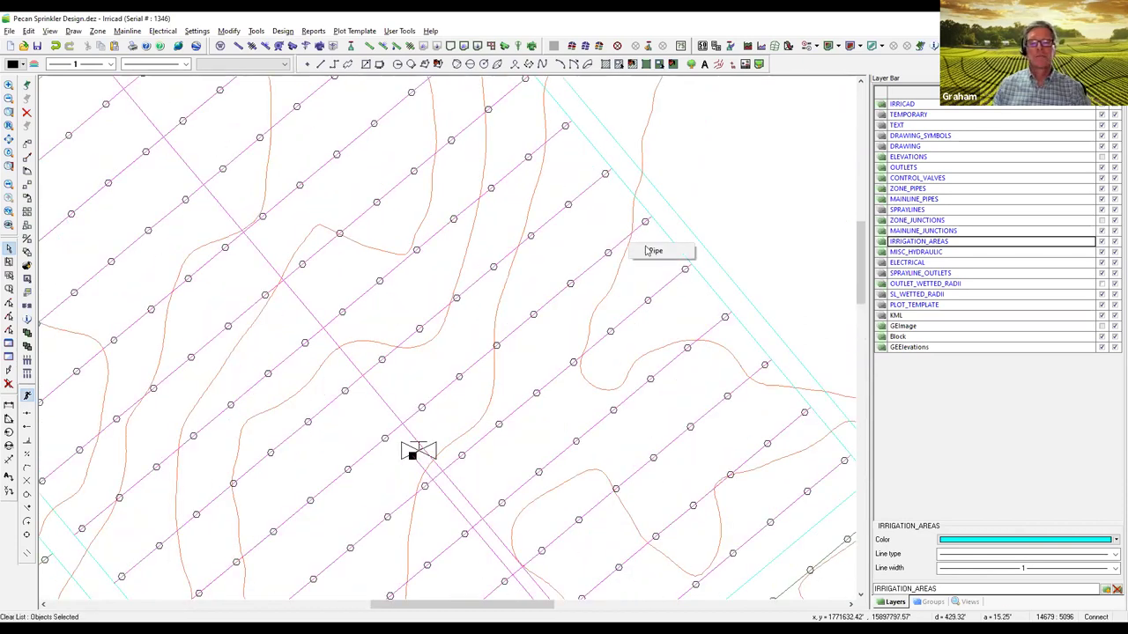
click(651, 251)
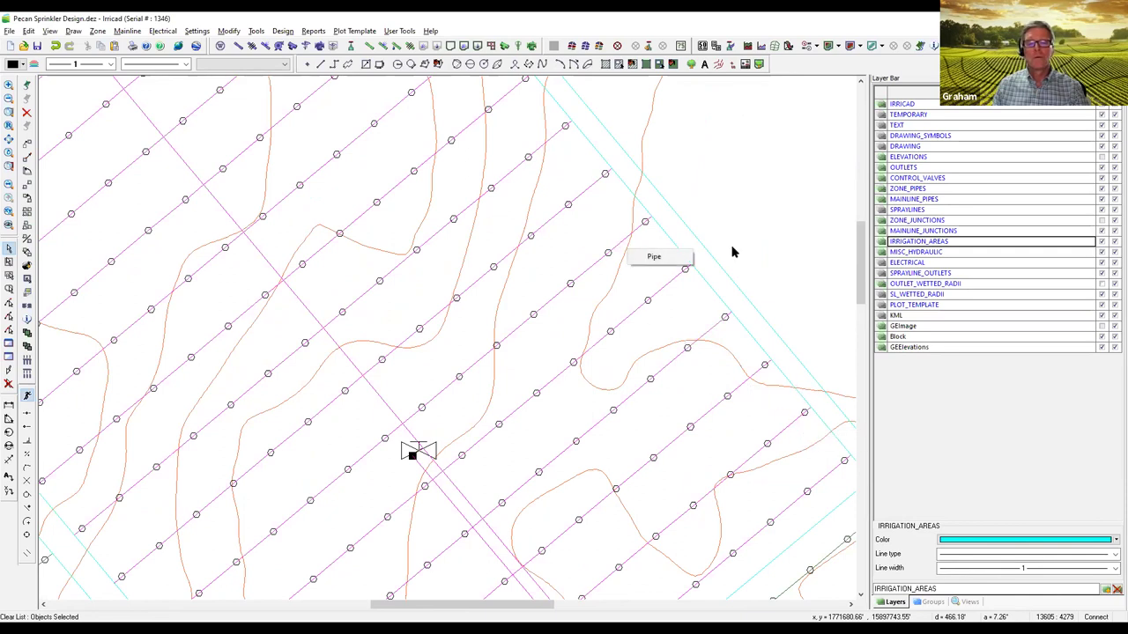
scroll(714, 264, down, 2)
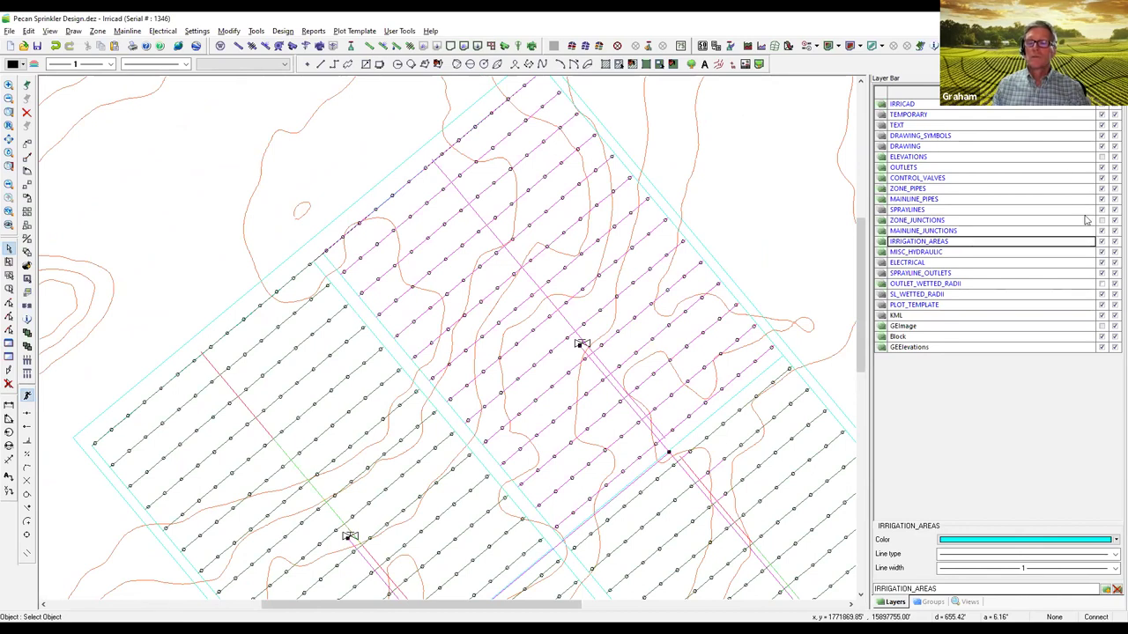
Step: Keep the ELEVATIONS layer hidden and hide the GEElevations layer to remove the contour lines from the plan
click(1102, 158)
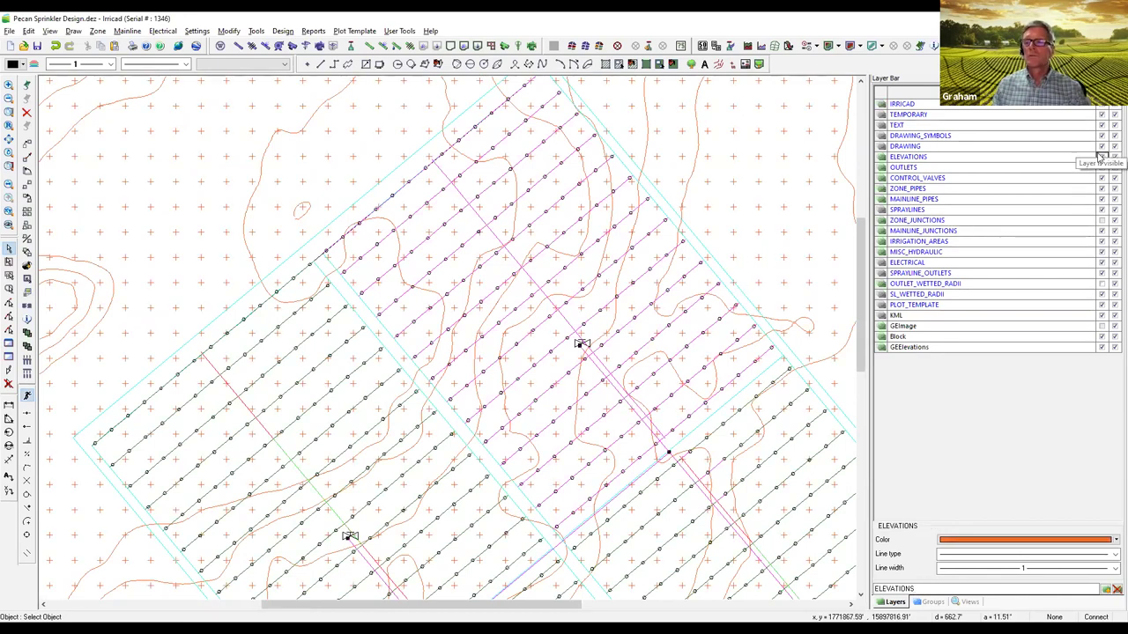
click(1101, 157)
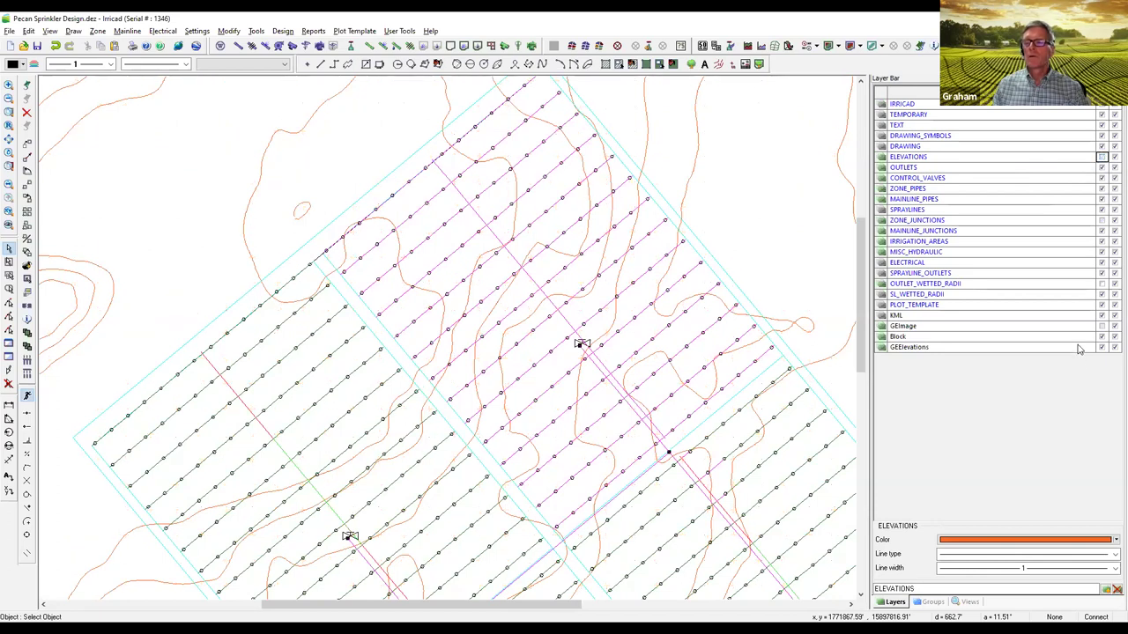
click(1101, 348)
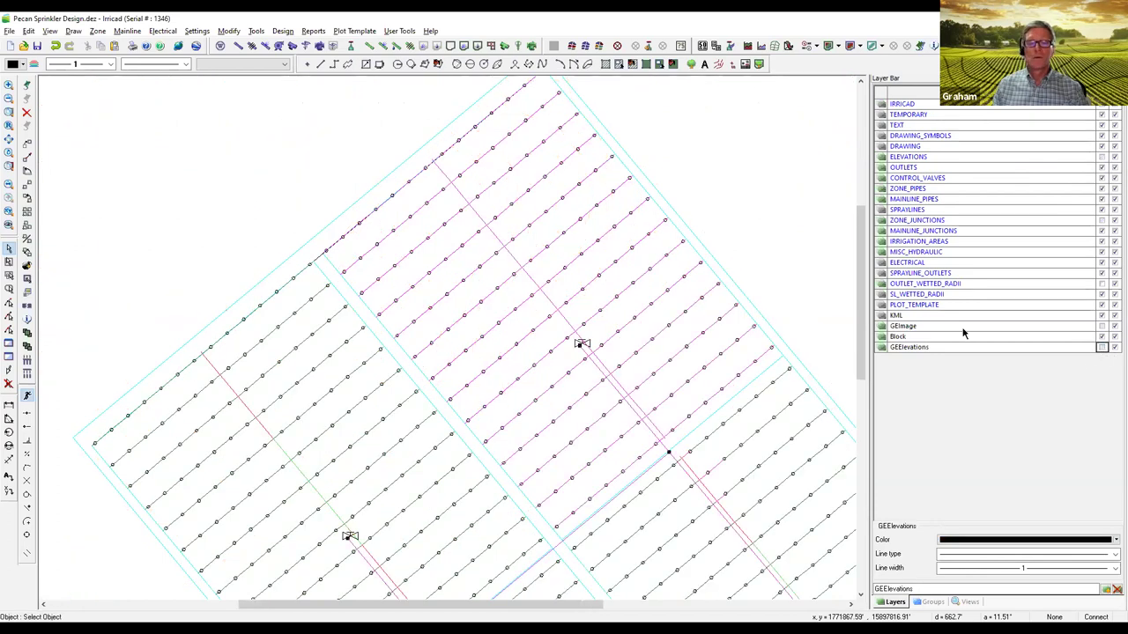
Step: Window-select the laterals and outlets northeast of the Area no. 1 - 3 submain and delete the selection to remove the duplicate pipe
click(10, 261)
click(573, 327)
click(787, 128)
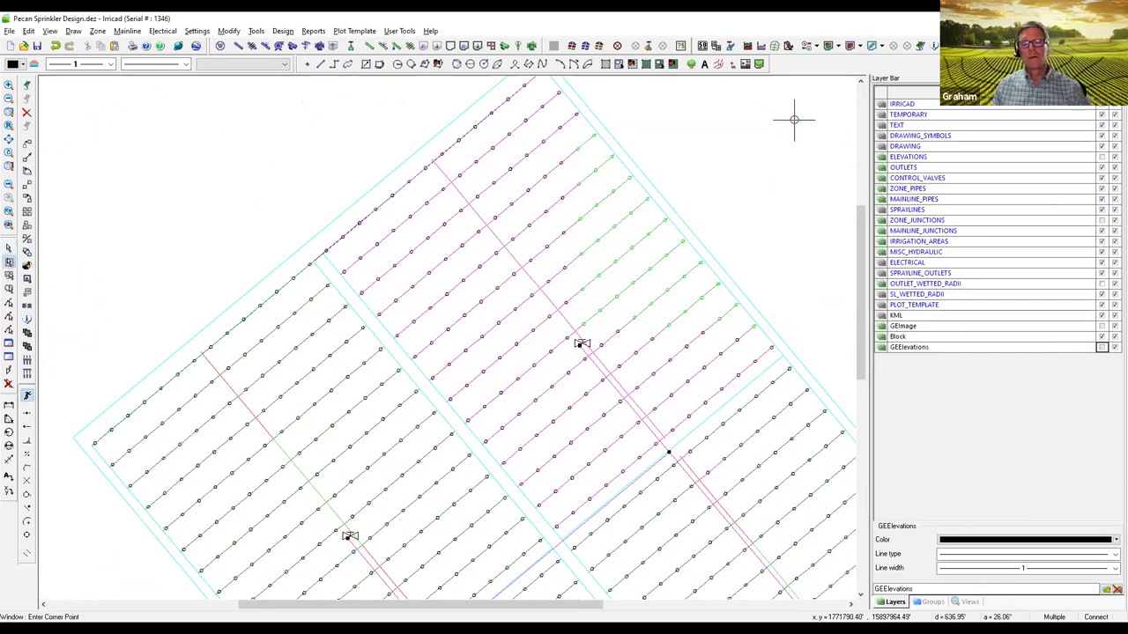
key(Delete)
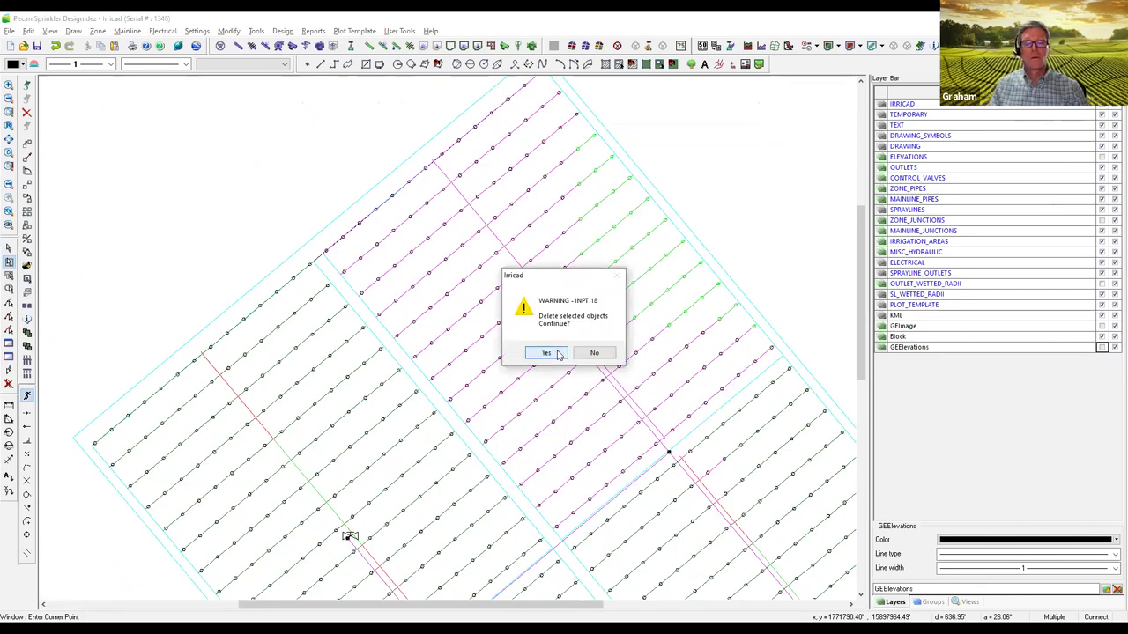
click(557, 354)
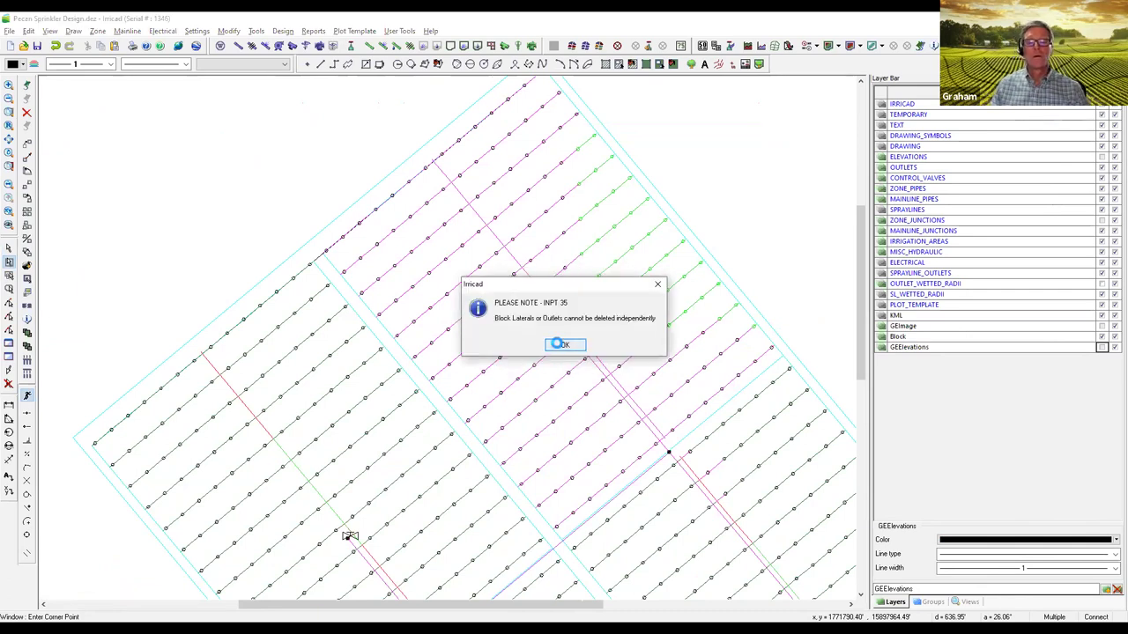
click(561, 345)
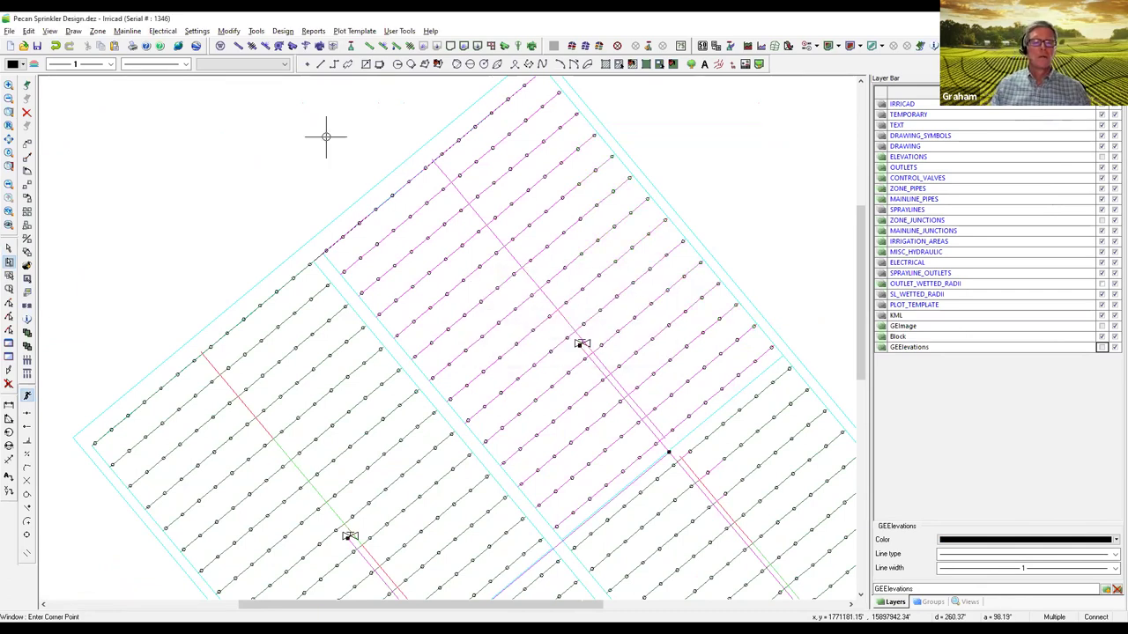
Step: Rerun the LP Design on the zones and go to the duplicate pipe location given in the warning
click(283, 32)
mouse_move(352, 116)
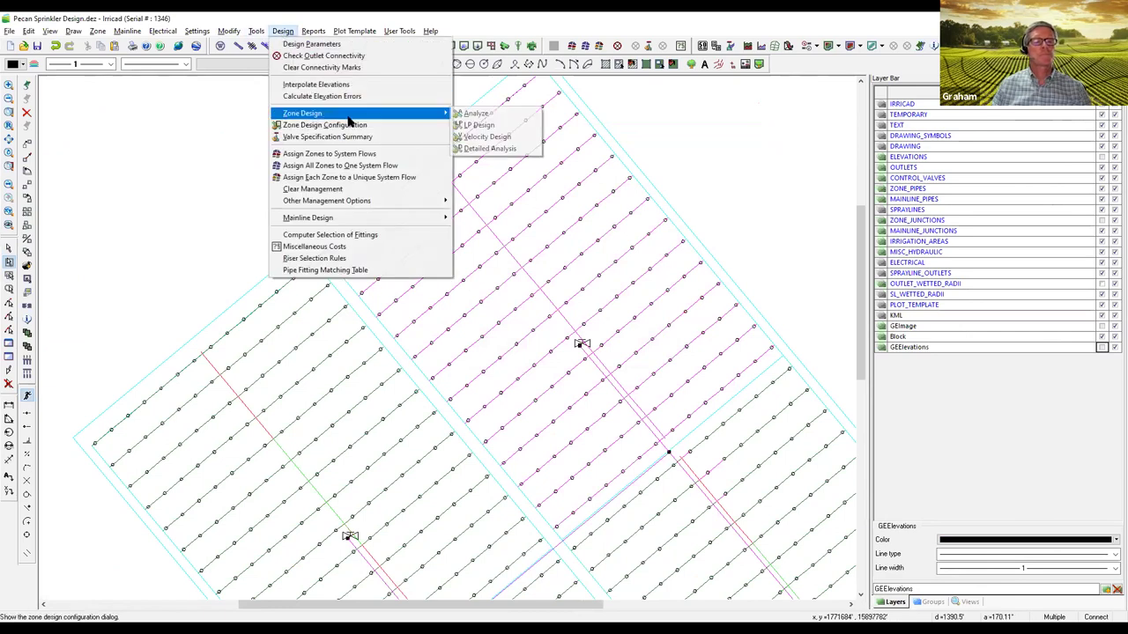
click(490, 138)
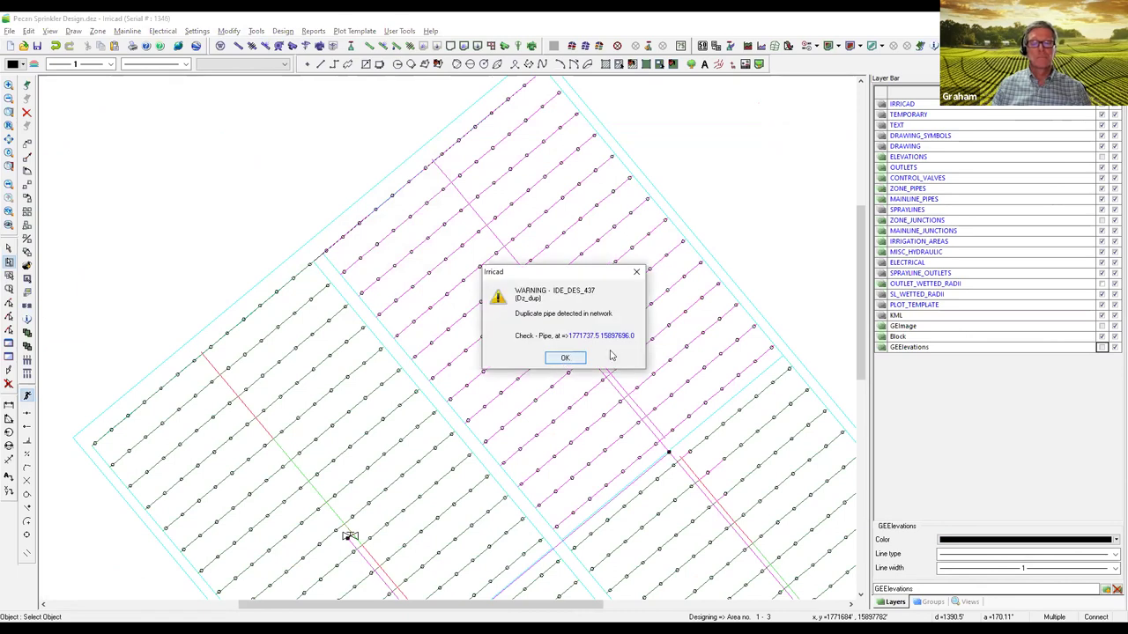
click(616, 335)
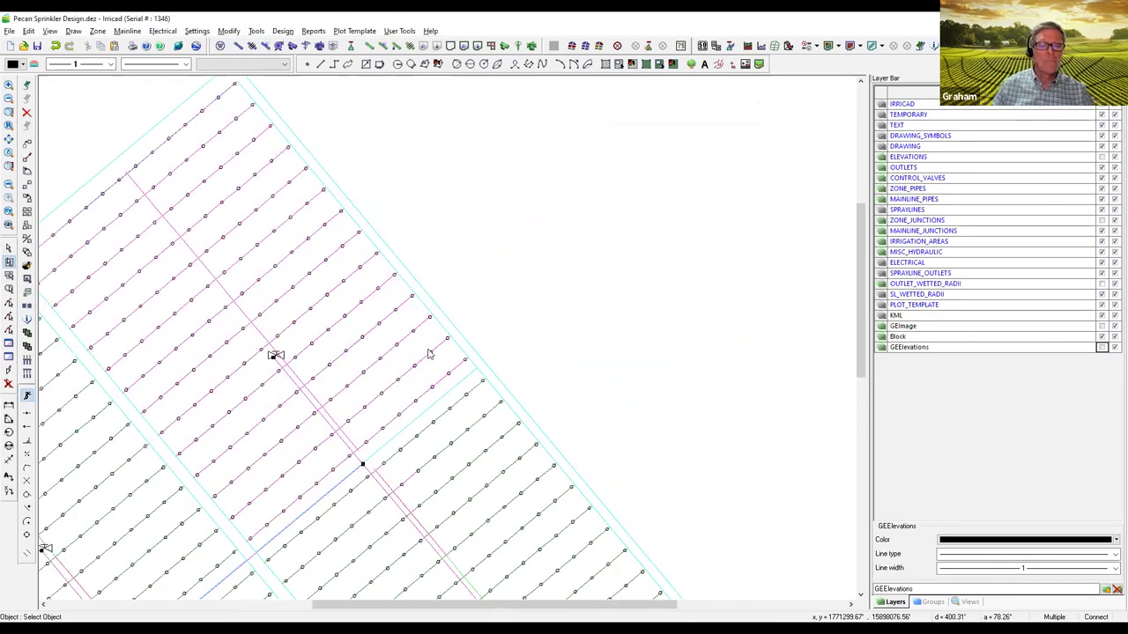
key(Return)
scroll(375, 278, up, 4)
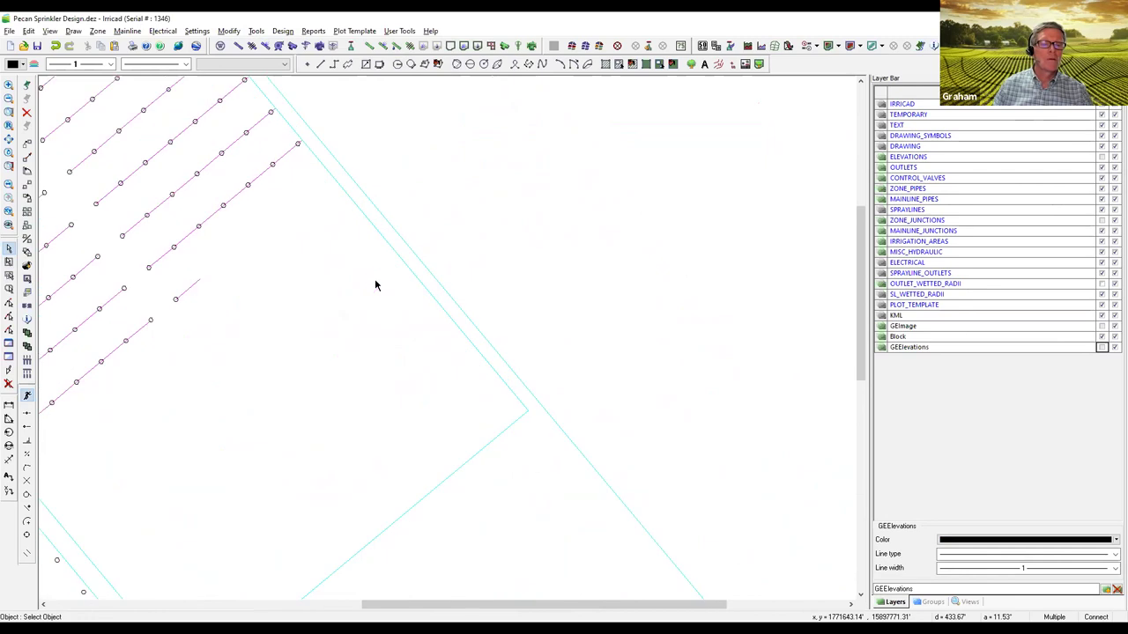
scroll(375, 278, up, 2)
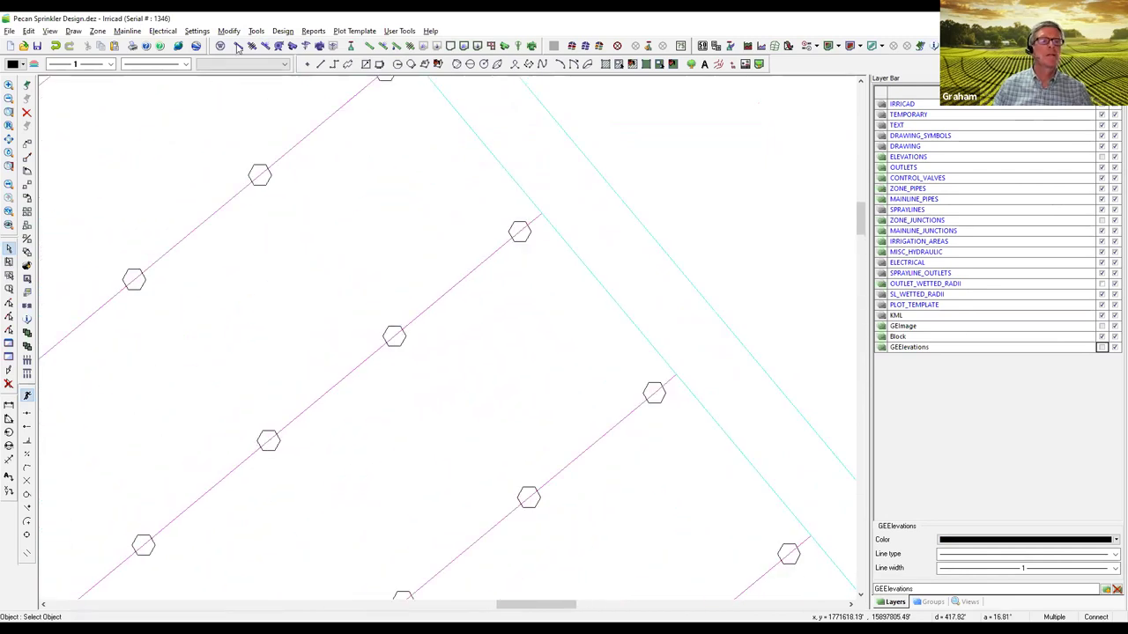
Step: Repeat the zone LP Design, center the view on the reported duplicate pipe coordinates and dismiss the warnings
click(282, 31)
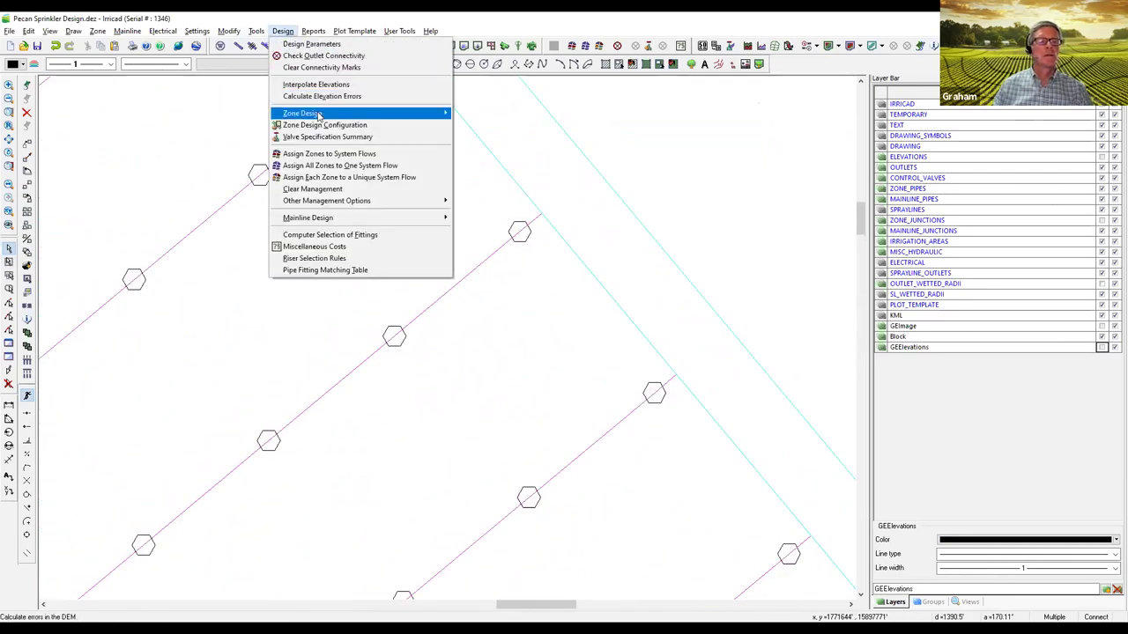
mouse_move(322, 114)
click(491, 126)
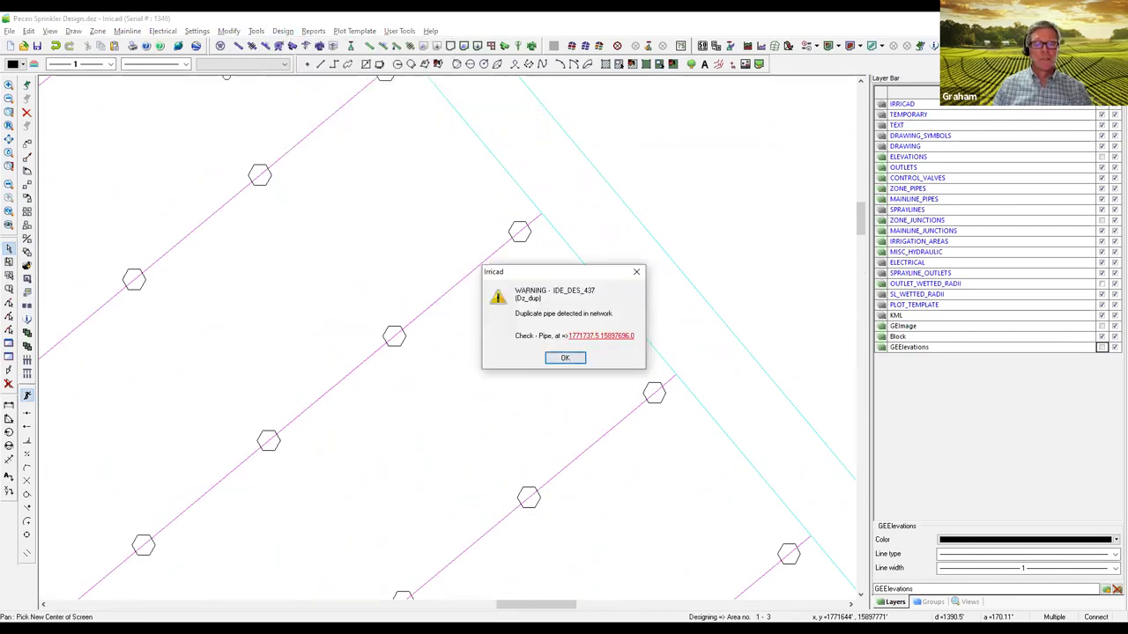
click(605, 337)
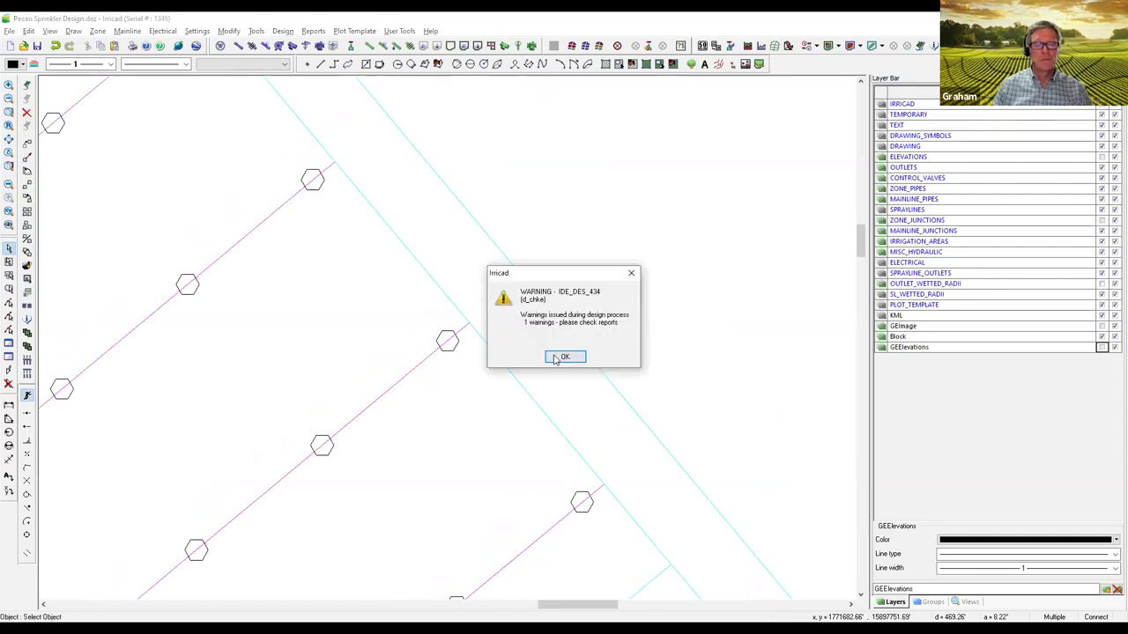
key(Return)
Step: Delete the duplicate pipe segment between the last two outlets of the lateral near the northeast edge of Area no. 1 - 3
click(417, 368)
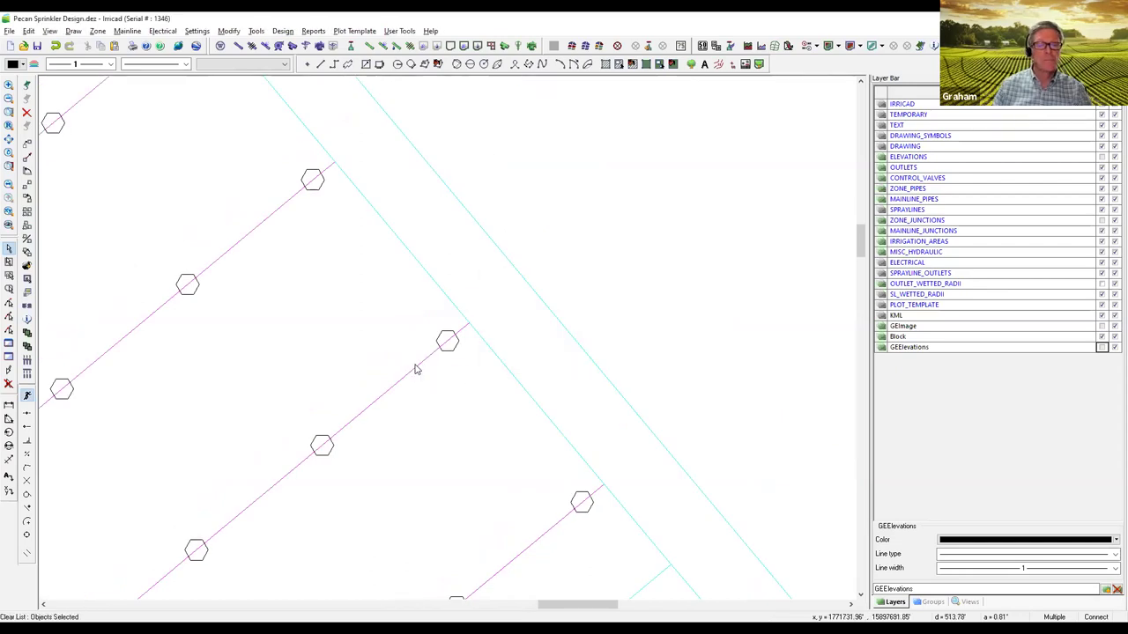
click(442, 379)
key(Delete)
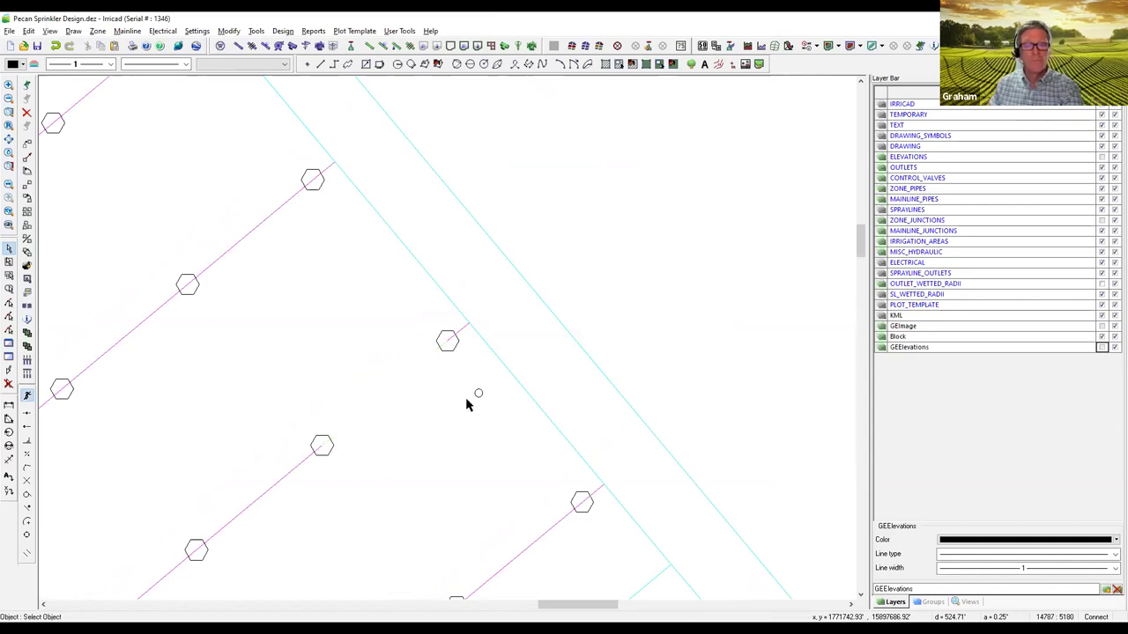
Step: Run the zone LP Design on the corrected pipe network and look over the resized pipes across the zones
click(280, 31)
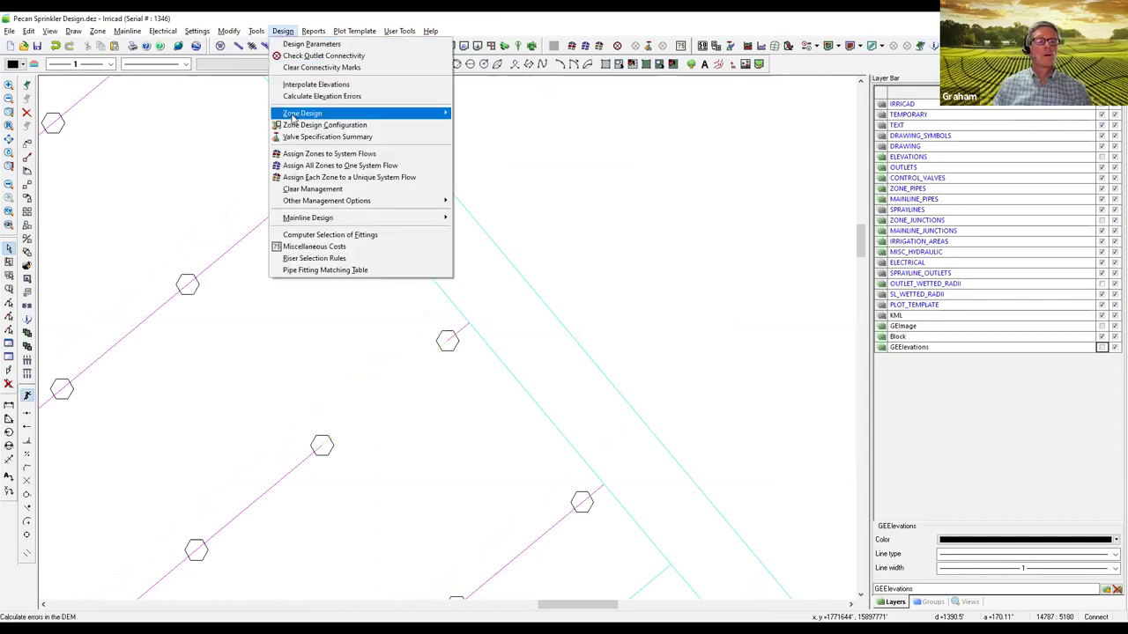
mouse_move(300, 112)
click(480, 125)
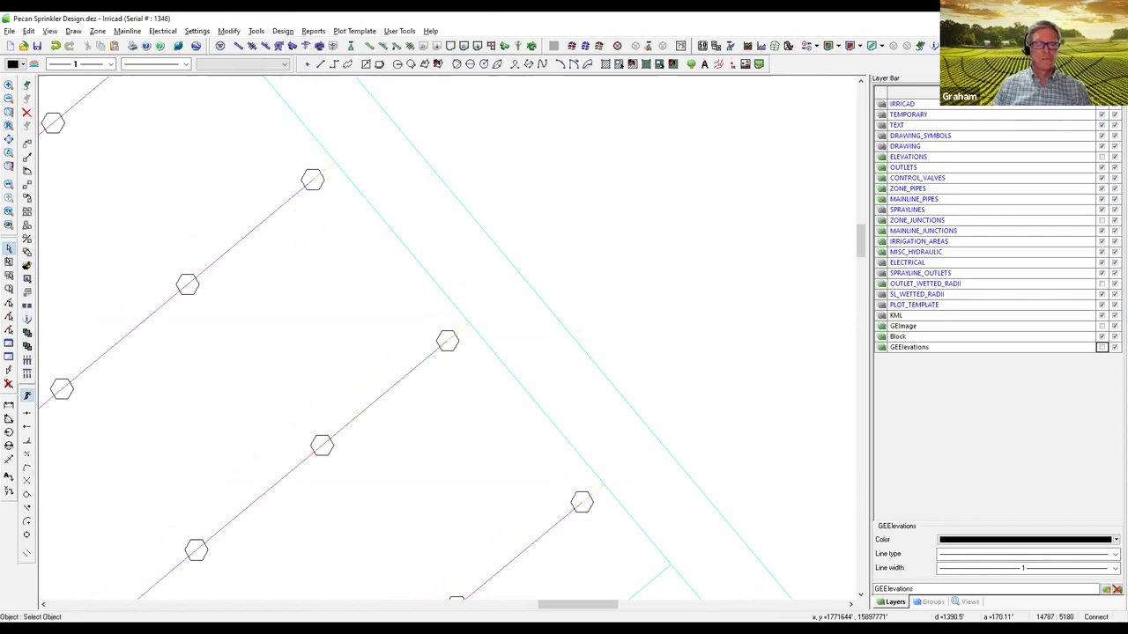
scroll(308, 331, down, 5)
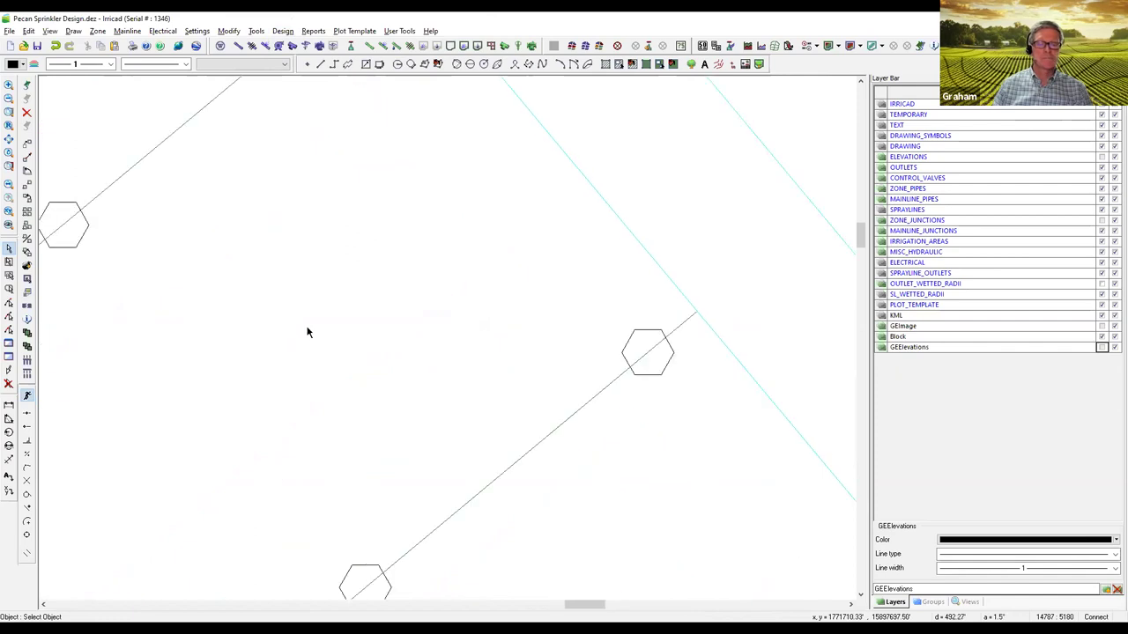
scroll(308, 330, down, 2)
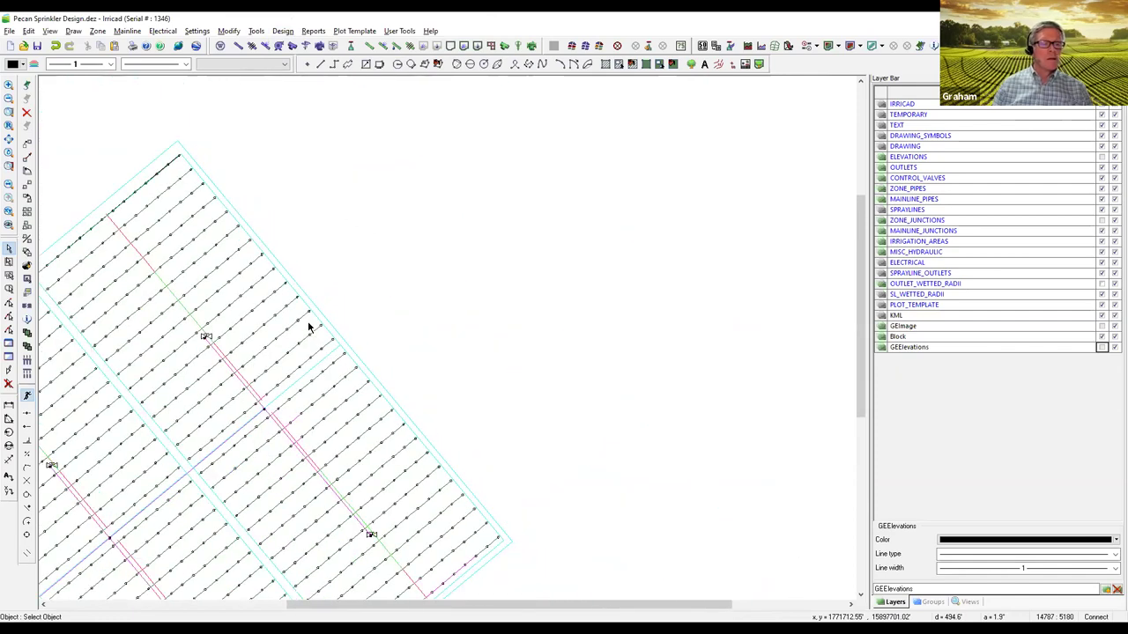
middle_drag(244, 367, 478, 408)
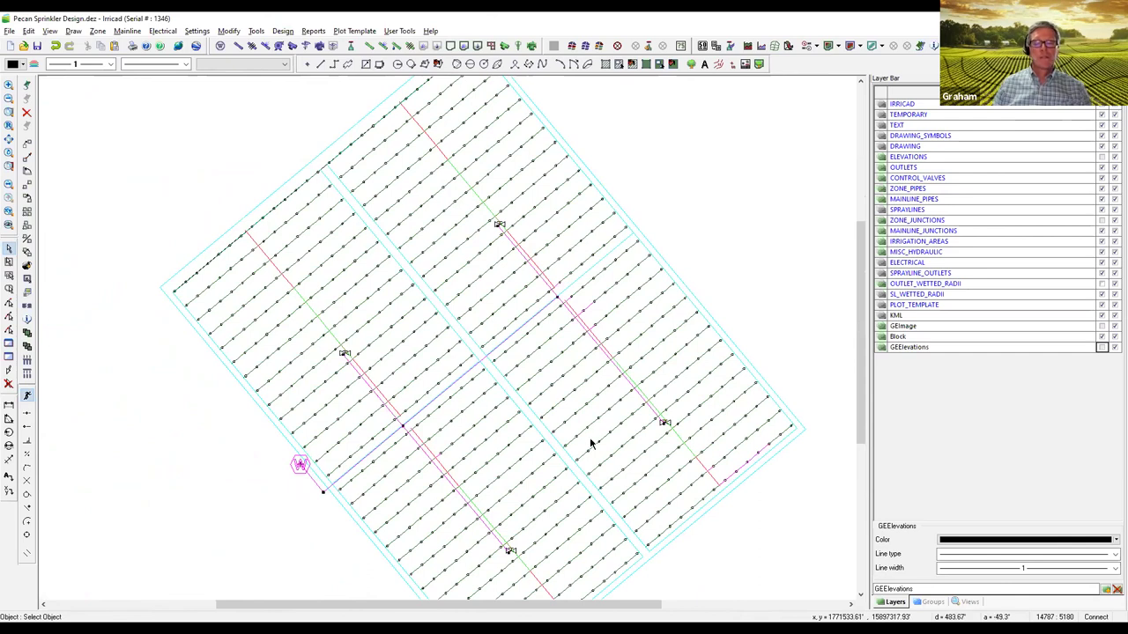
scroll(759, 469, up, 2)
scroll(759, 476, up, 1)
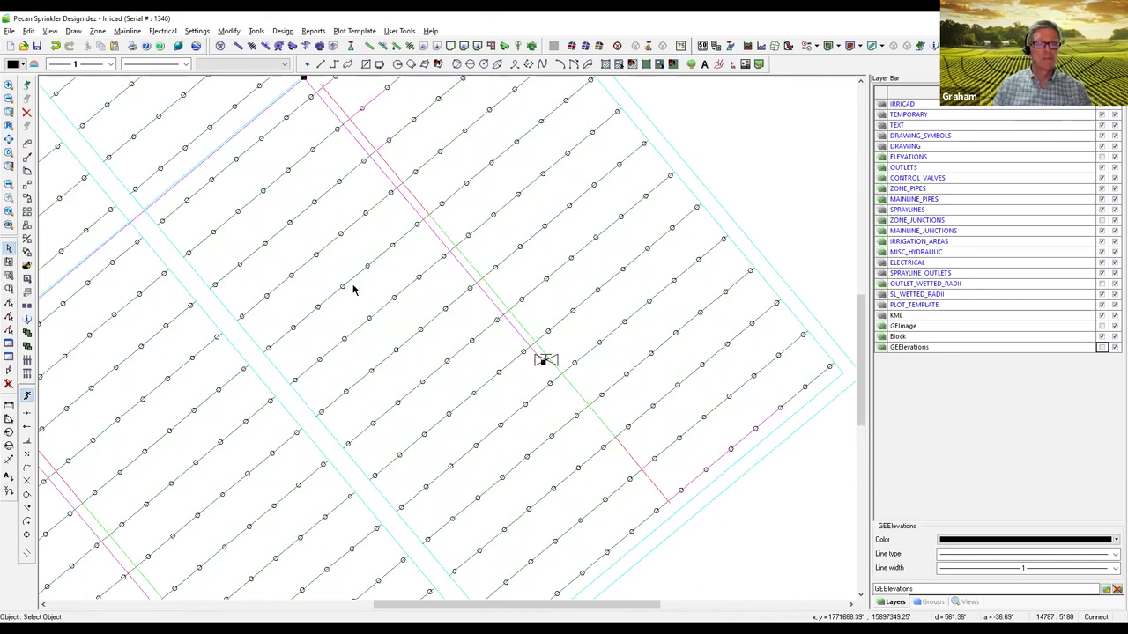
Step: Open the Zone Design Summary report, compare allowable and actual outlet flows and pressures for all four zones, and close it
click(313, 32)
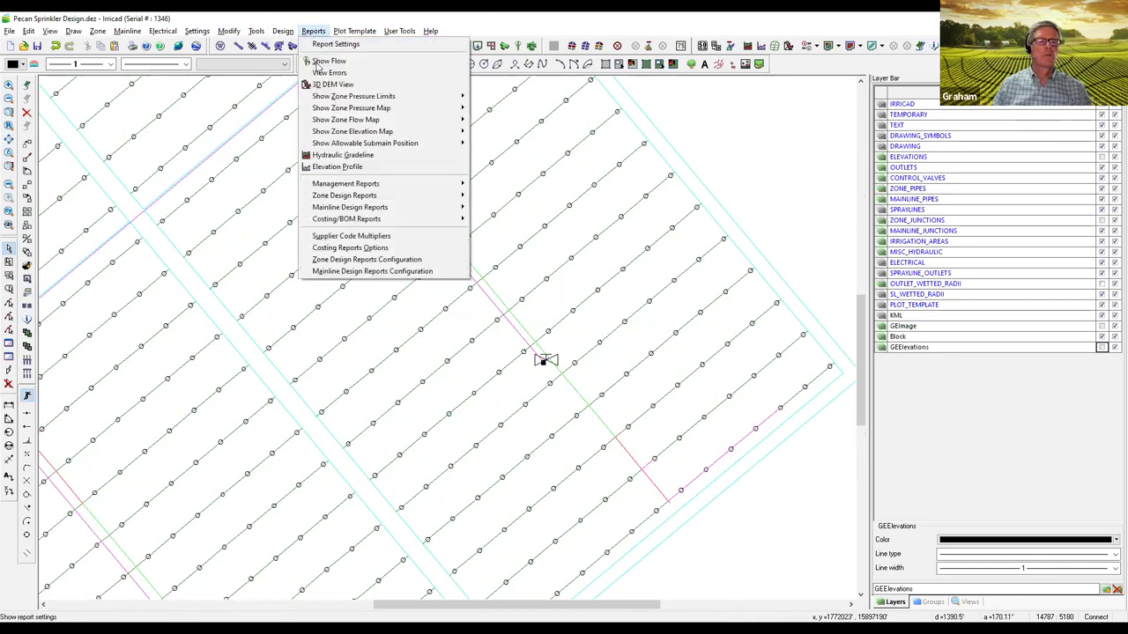
mouse_move(457, 199)
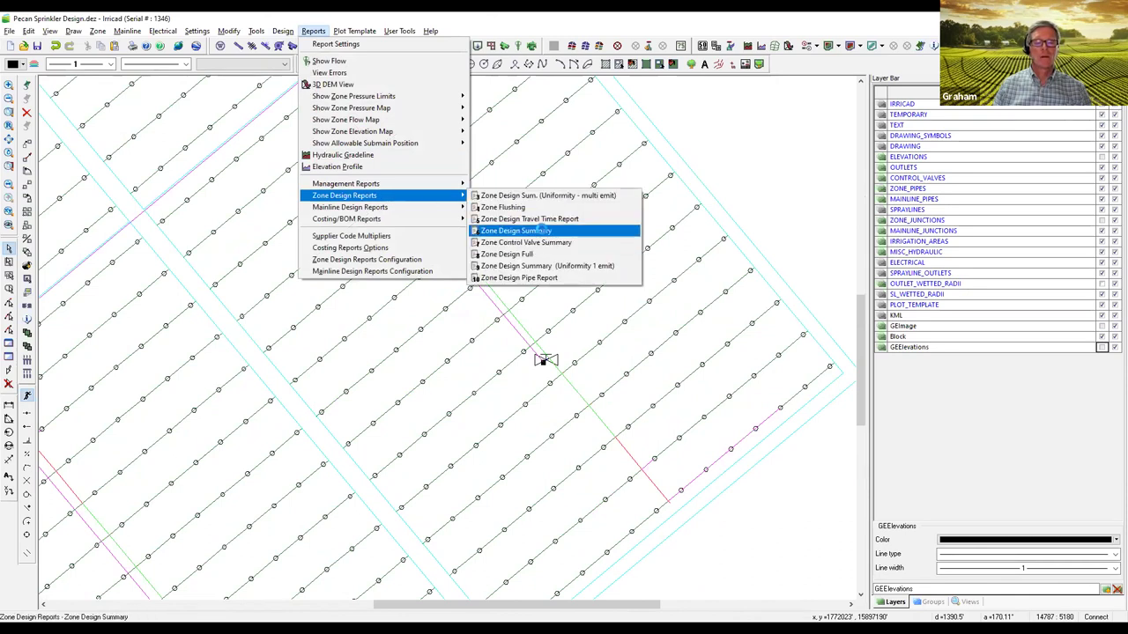
click(544, 231)
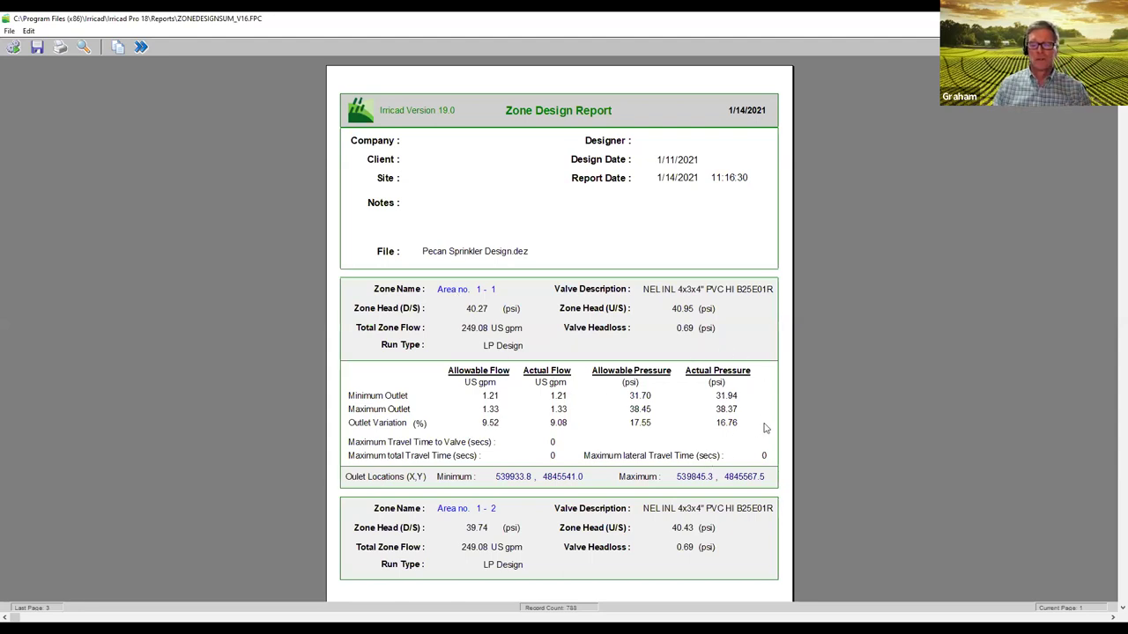
scroll(718, 400, down, 1)
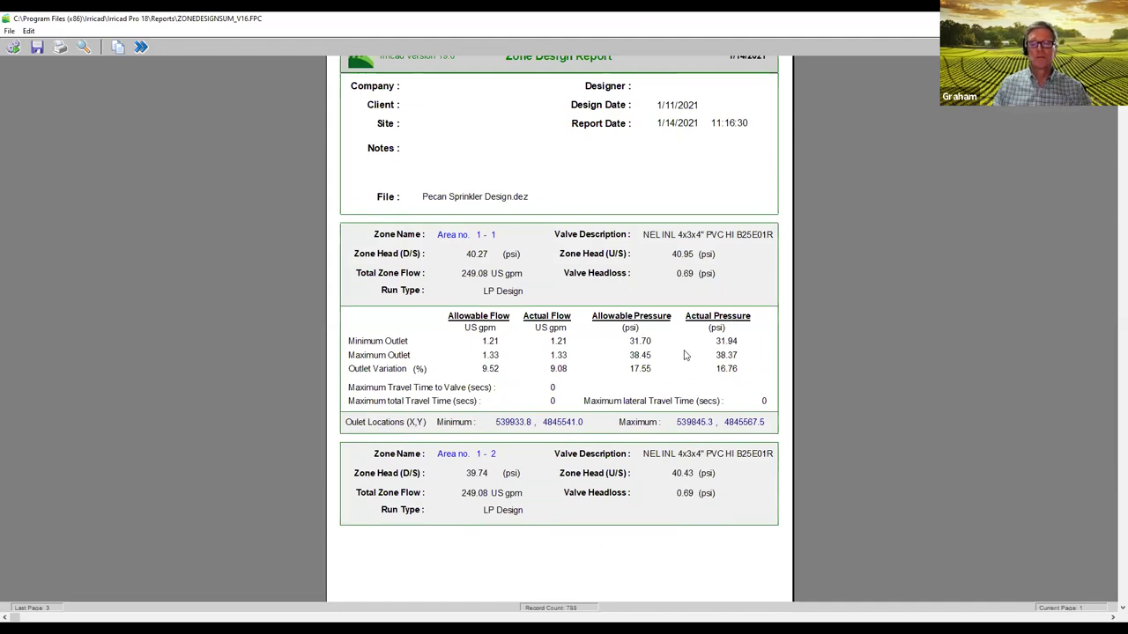
scroll(685, 355, down, 1)
scroll(684, 355, down, 1)
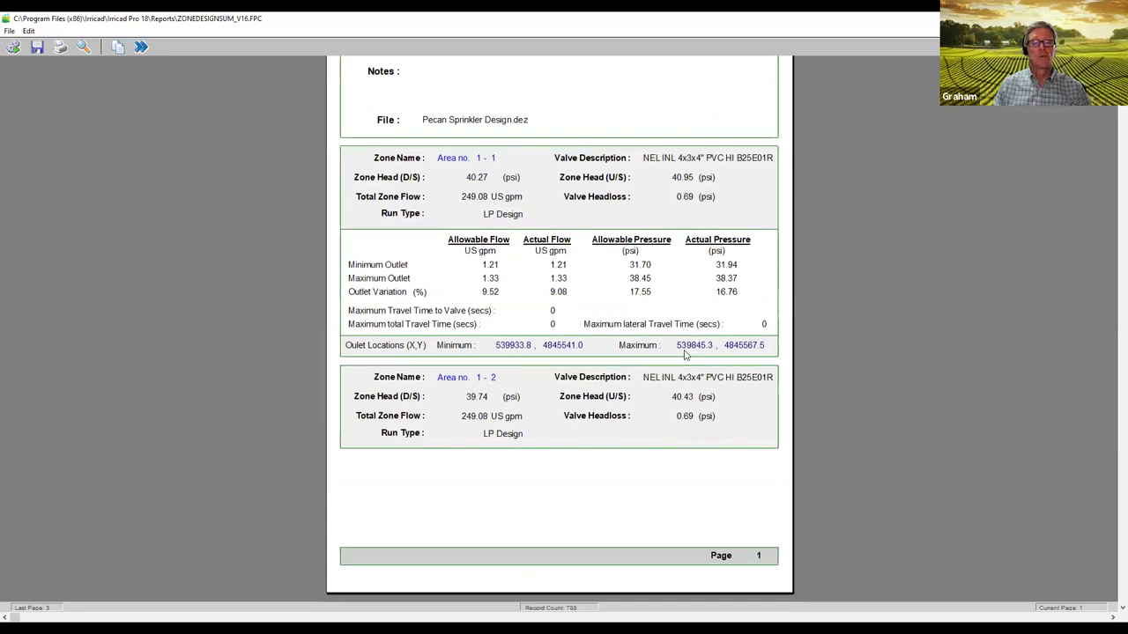
scroll(684, 355, down, 1)
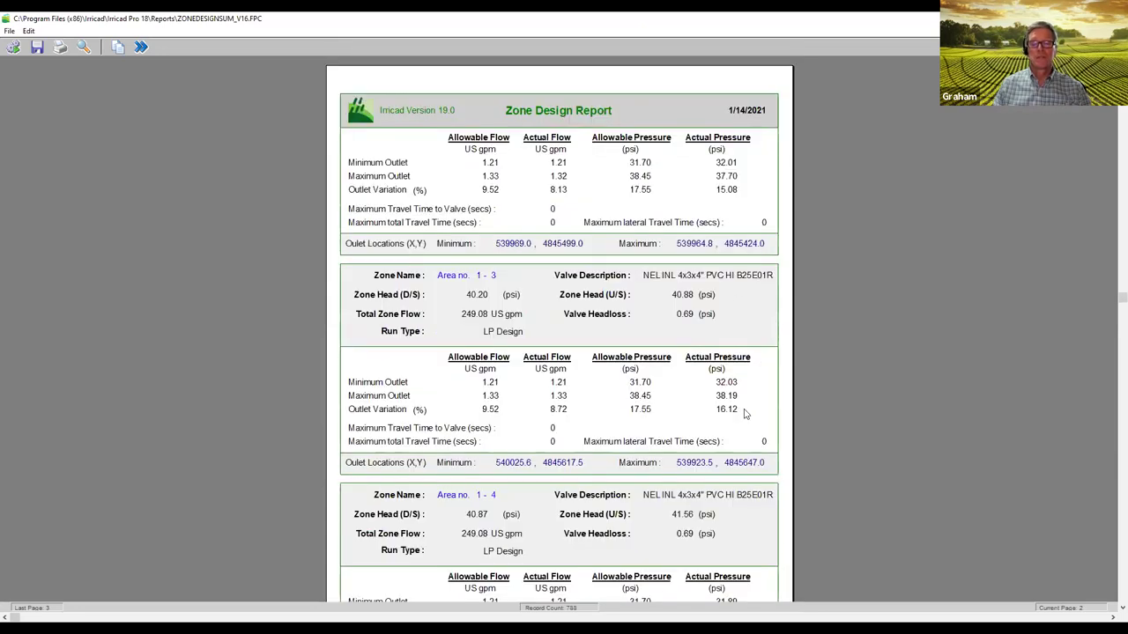
scroll(763, 427, down, 2)
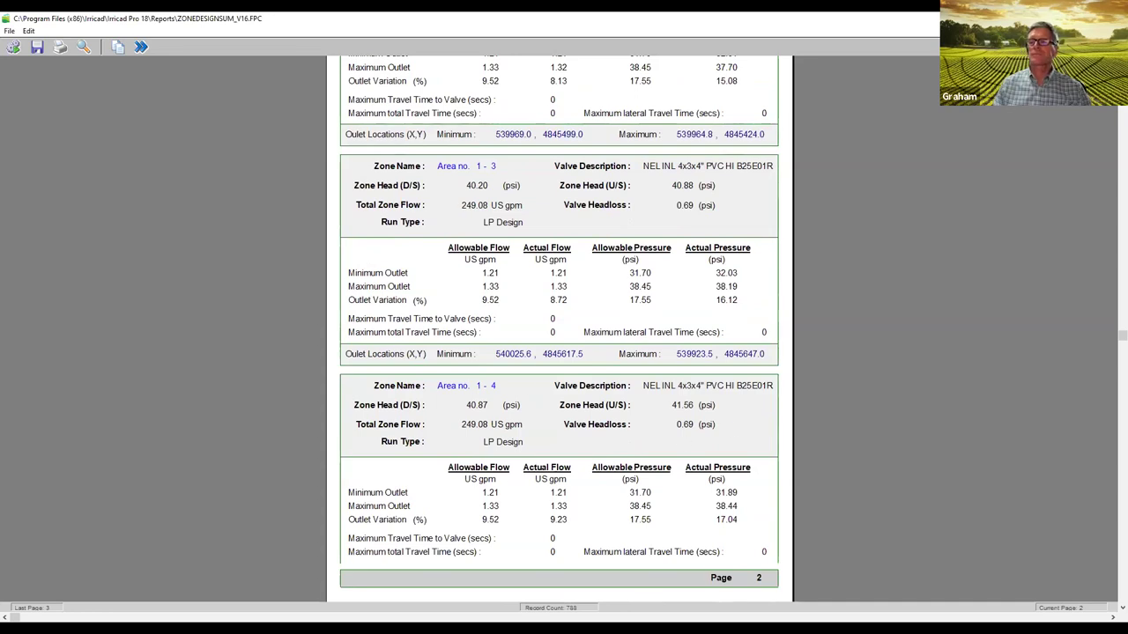
key(alt+F4)
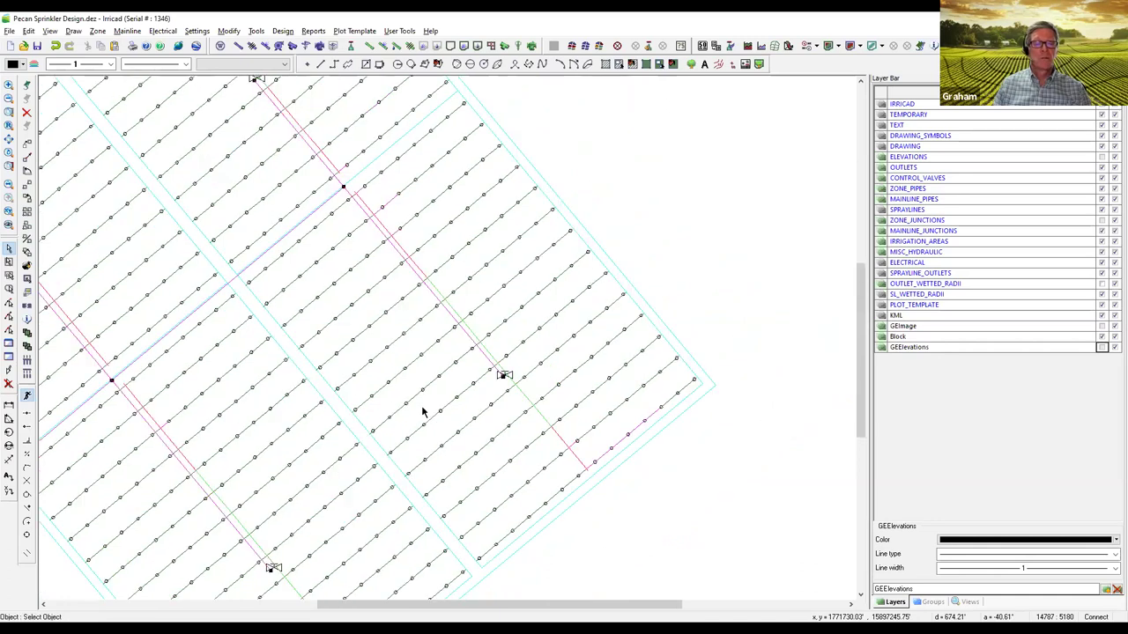
Step: Inspect the pipe sizes of two segments of the lateral near the southeast end of the northeastern submain without changing them
scroll(350, 379, down, 3)
middle_drag(278, 378, 478, 363)
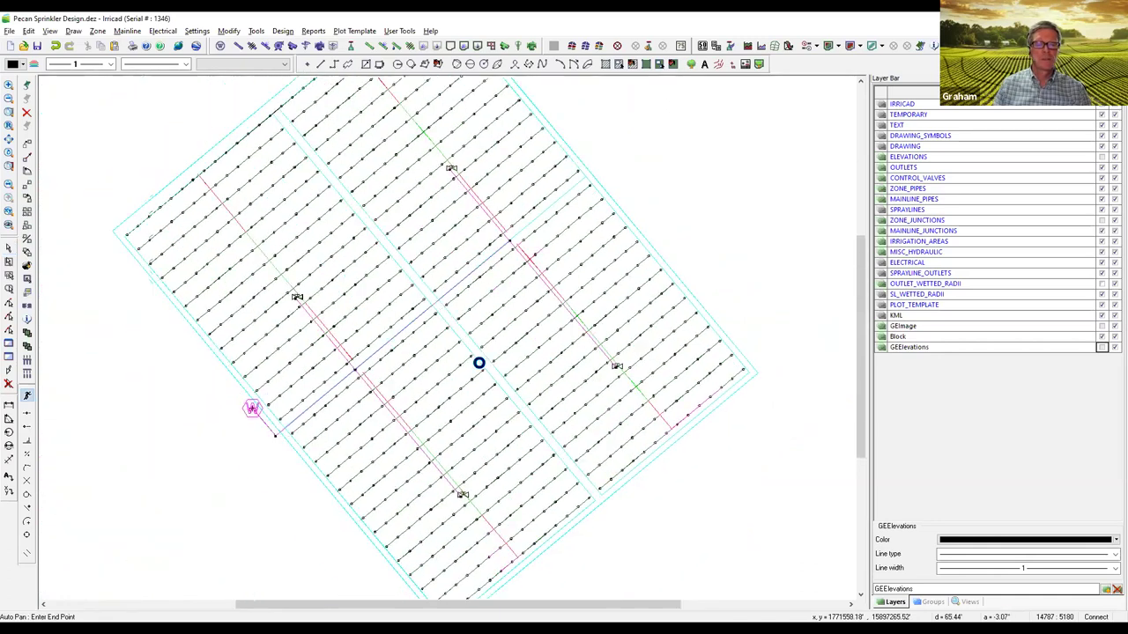
click(481, 345)
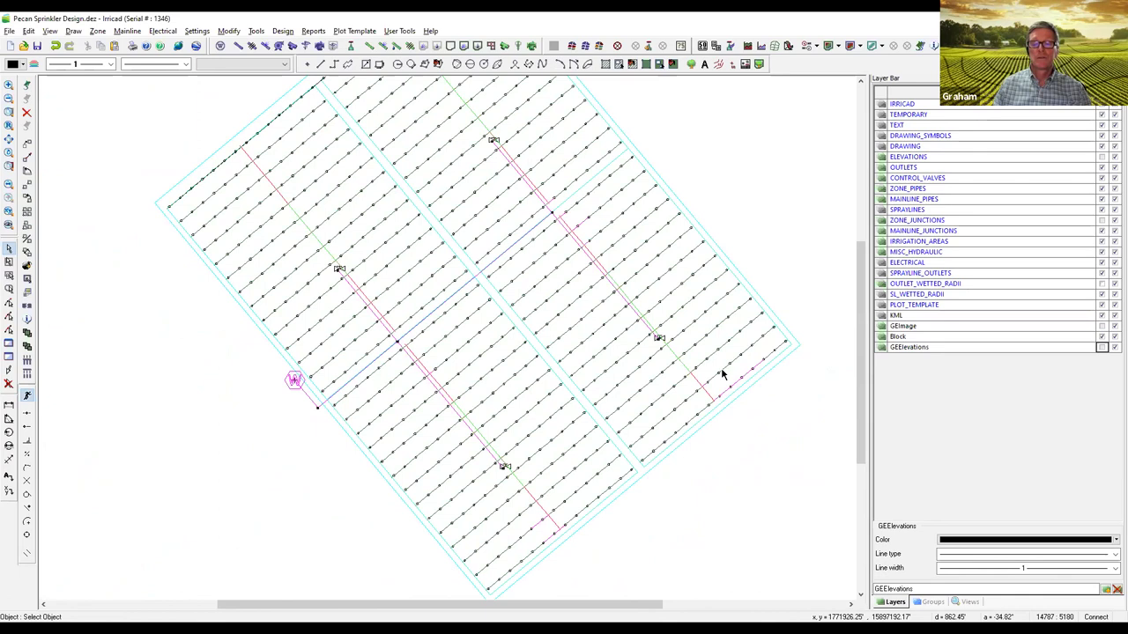
scroll(706, 391, up, 3)
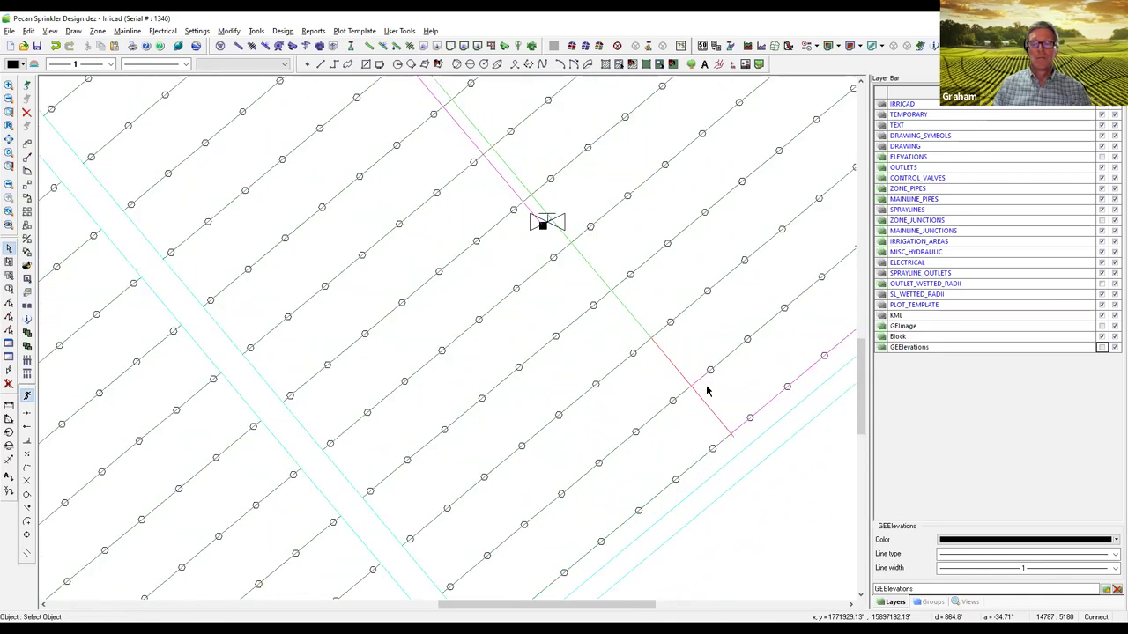
double_click(733, 351)
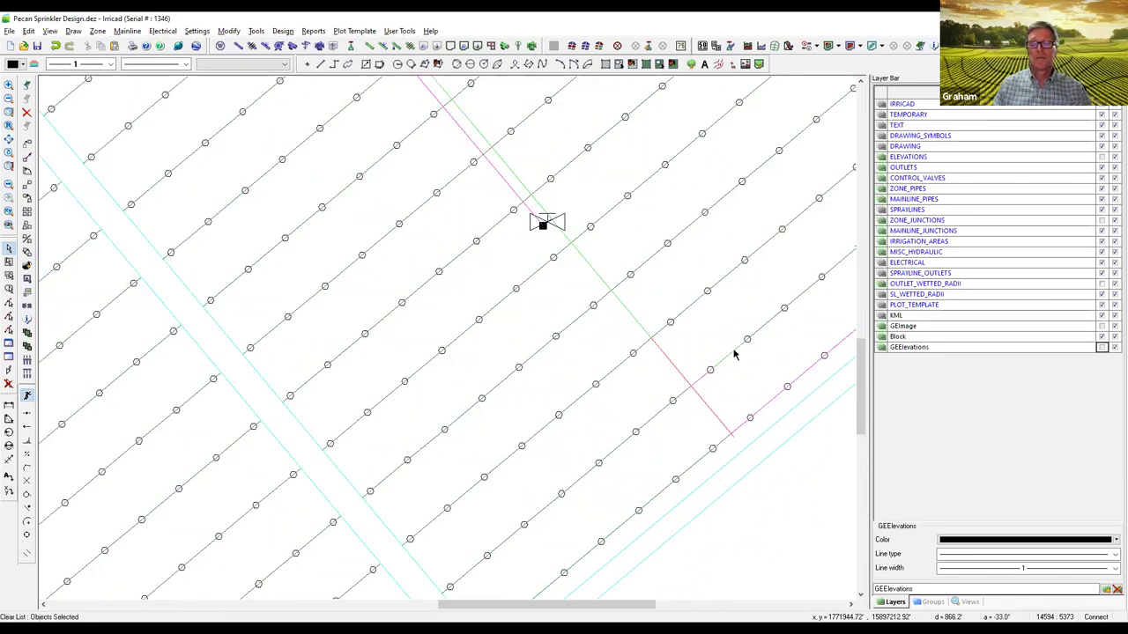
click(534, 403)
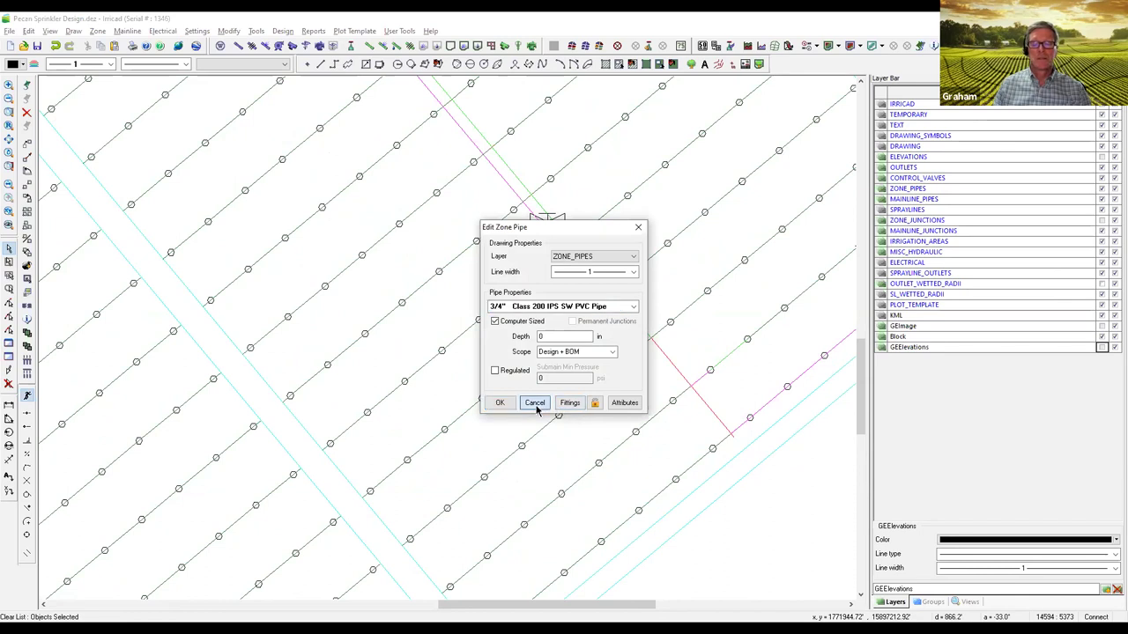
click(696, 383)
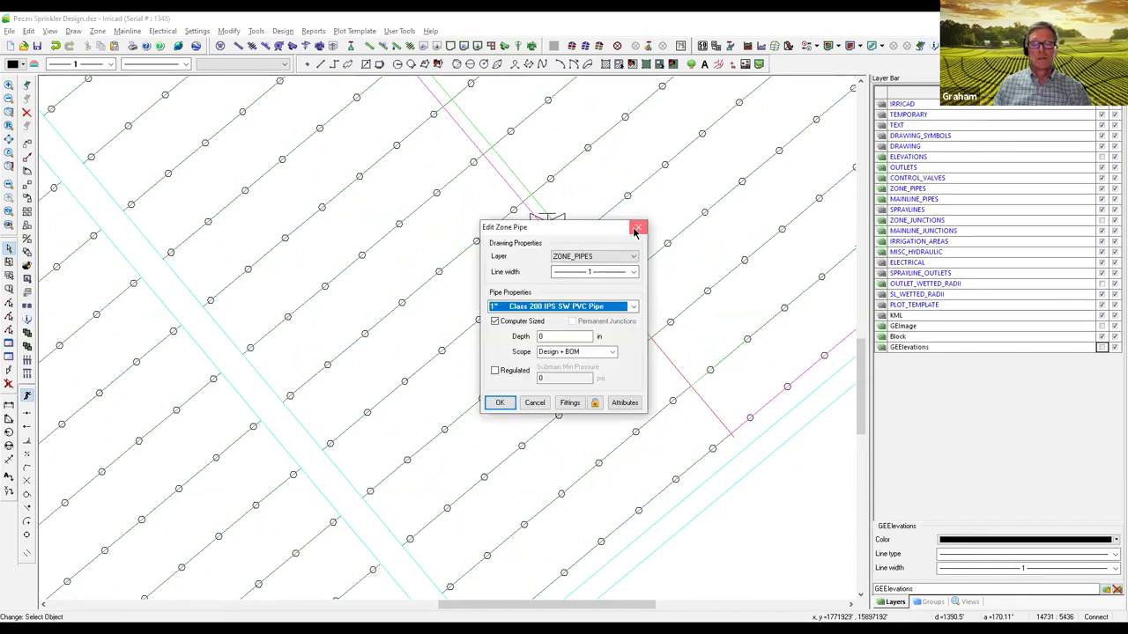
click(636, 229)
Step: Select all four zones and use Change Type to change every matching 1" Class 200 IPS SW PVC zone pipe to 3/4" Class 200 IPS SW PVC Pipe
scroll(526, 324, down, 5)
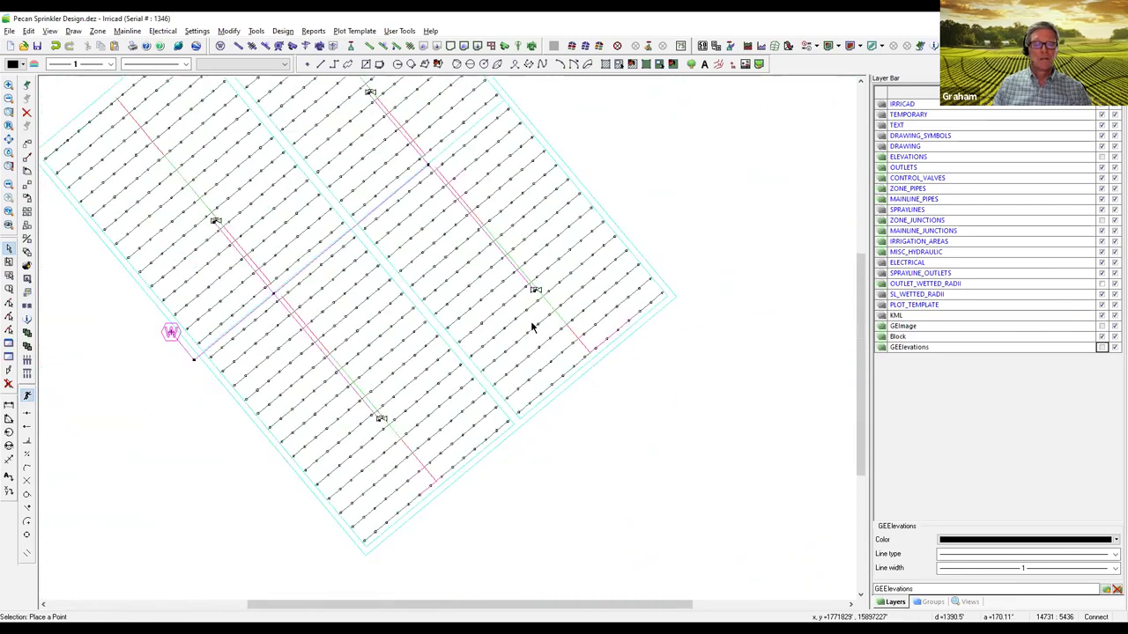
scroll(461, 307, down, 3)
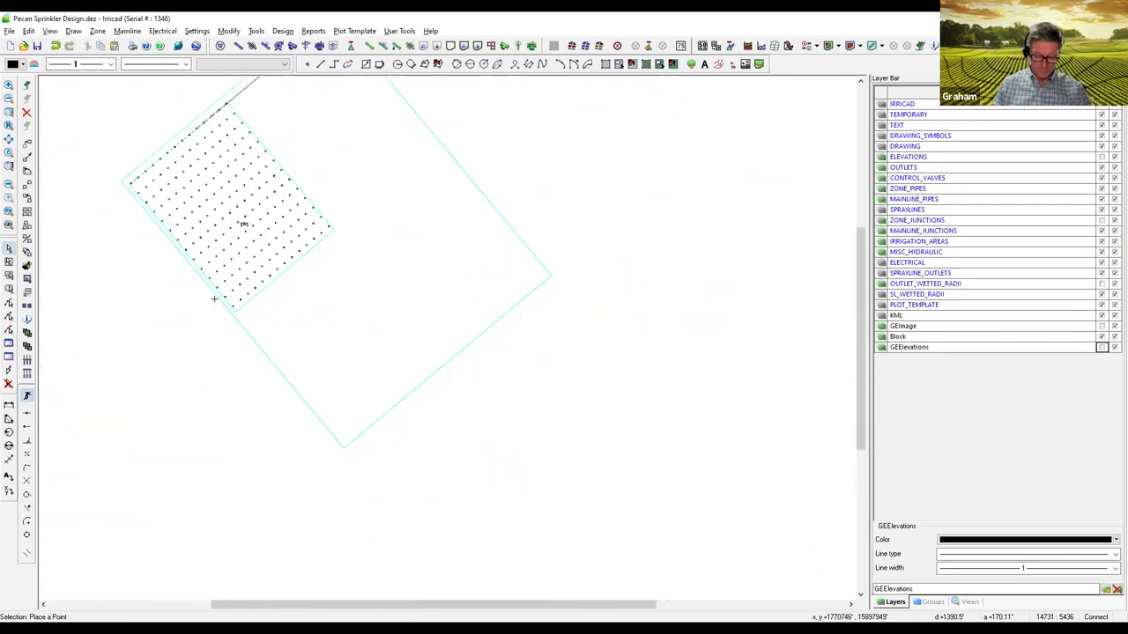
middle_drag(358, 255, 471, 304)
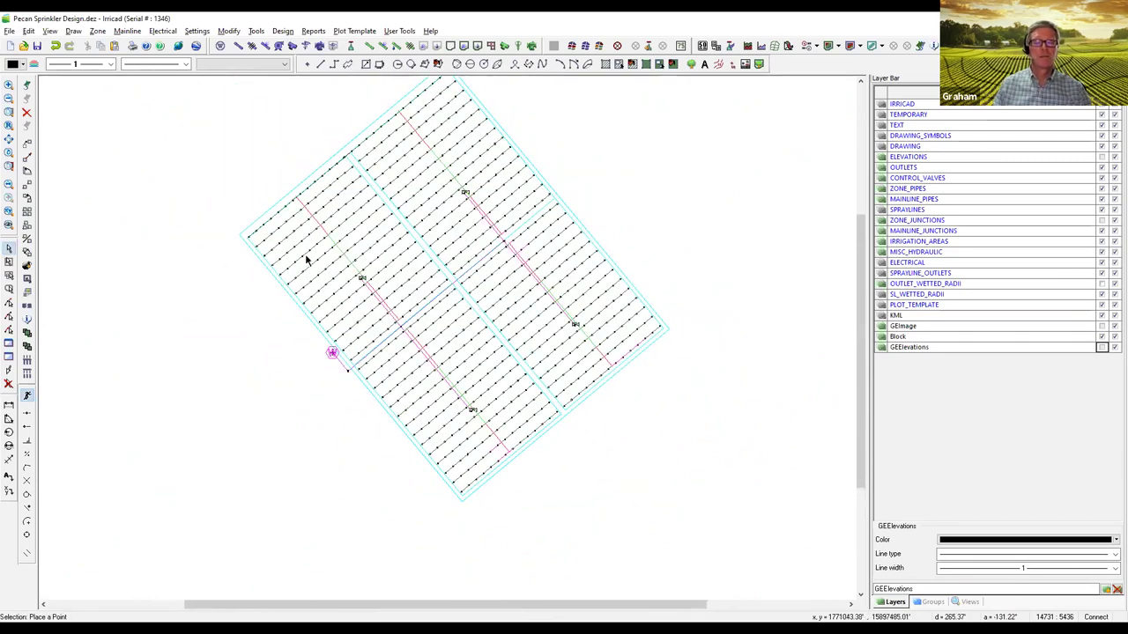
click(9, 262)
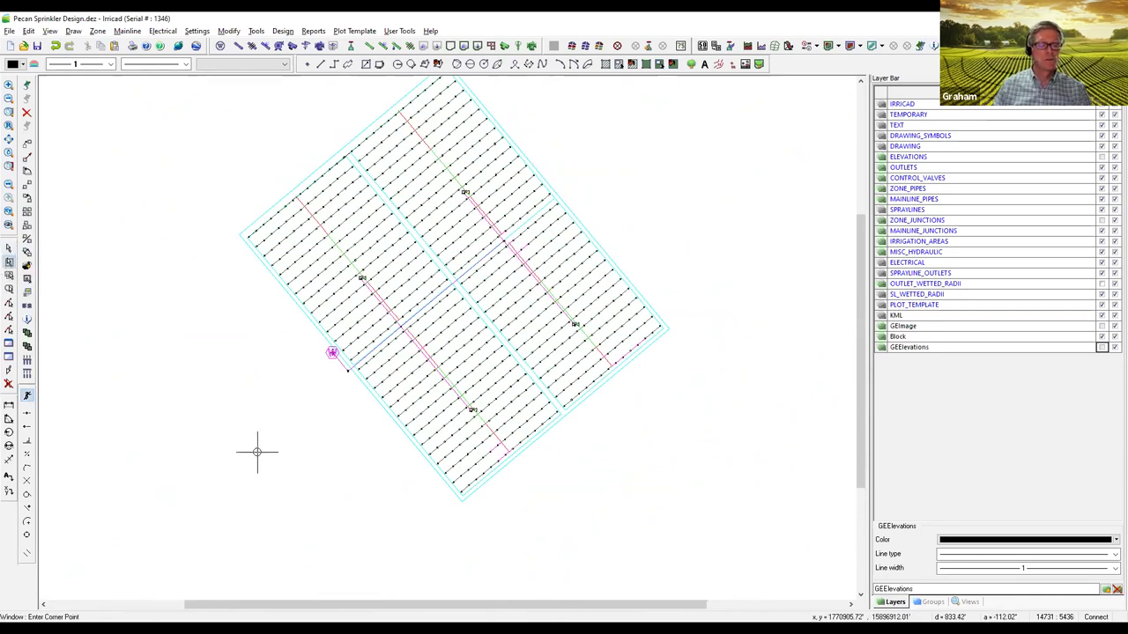
click(195, 531)
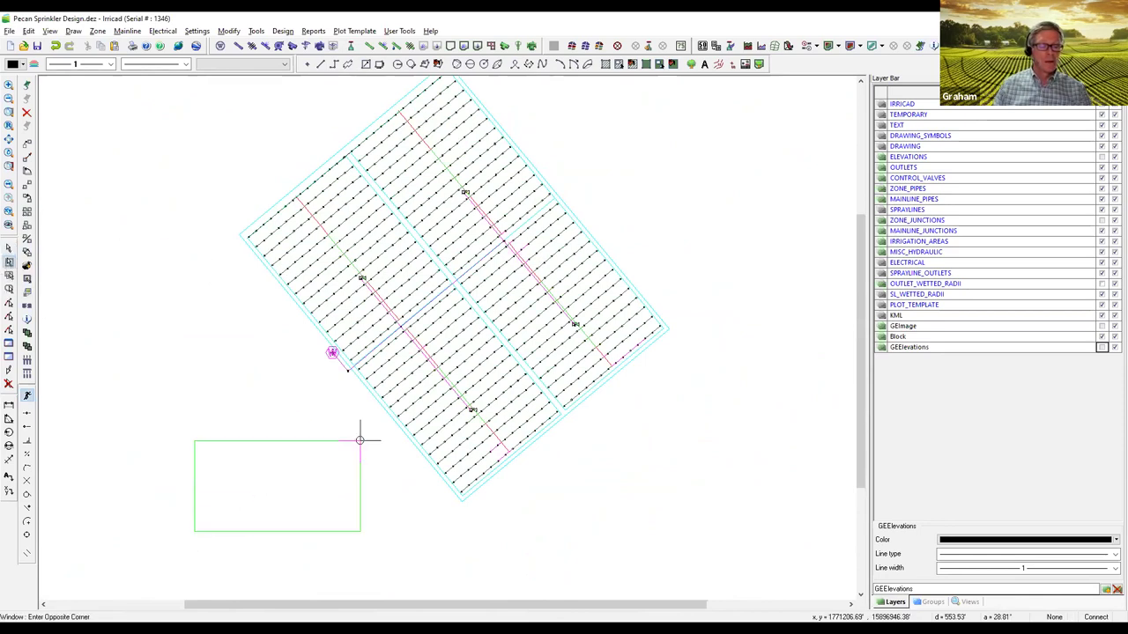
click(710, 79)
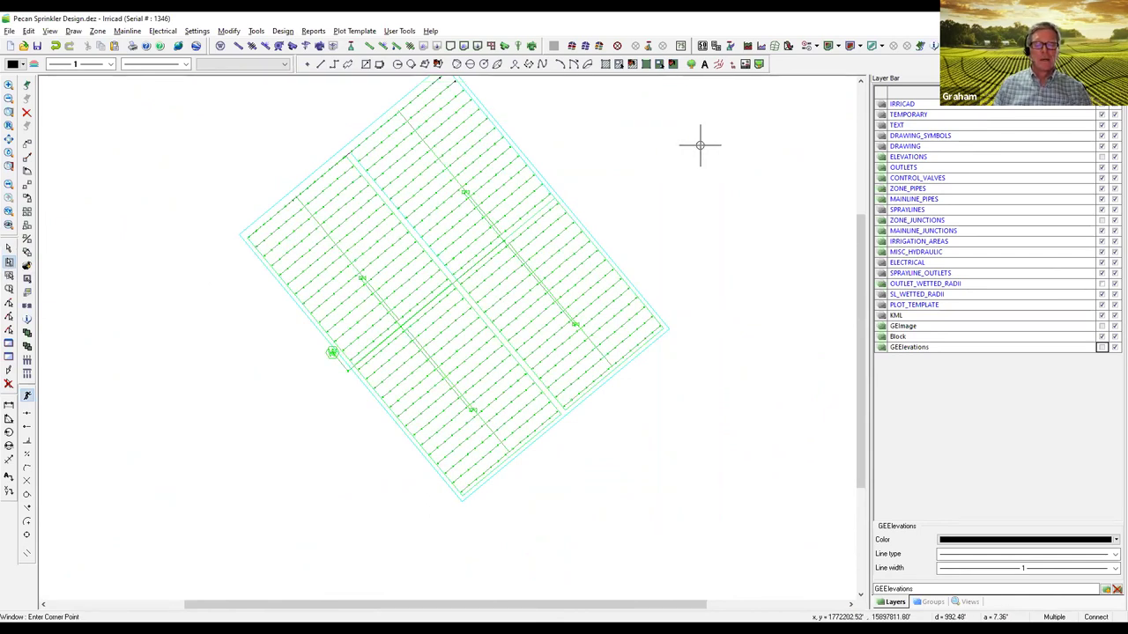
middle_drag(675, 188, 681, 238)
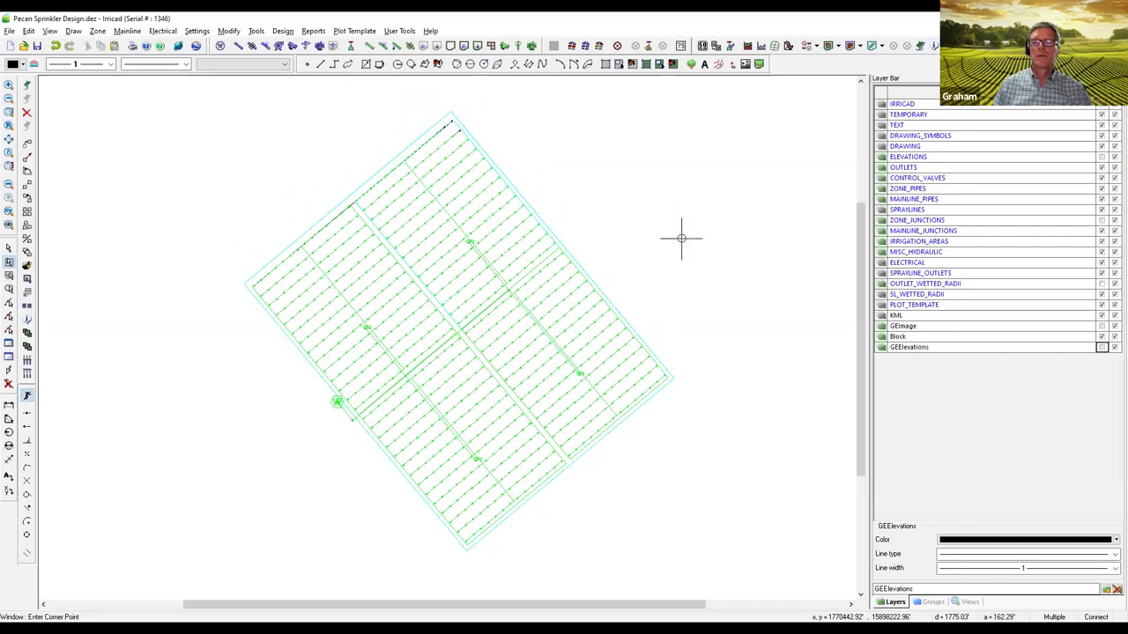
click(229, 32)
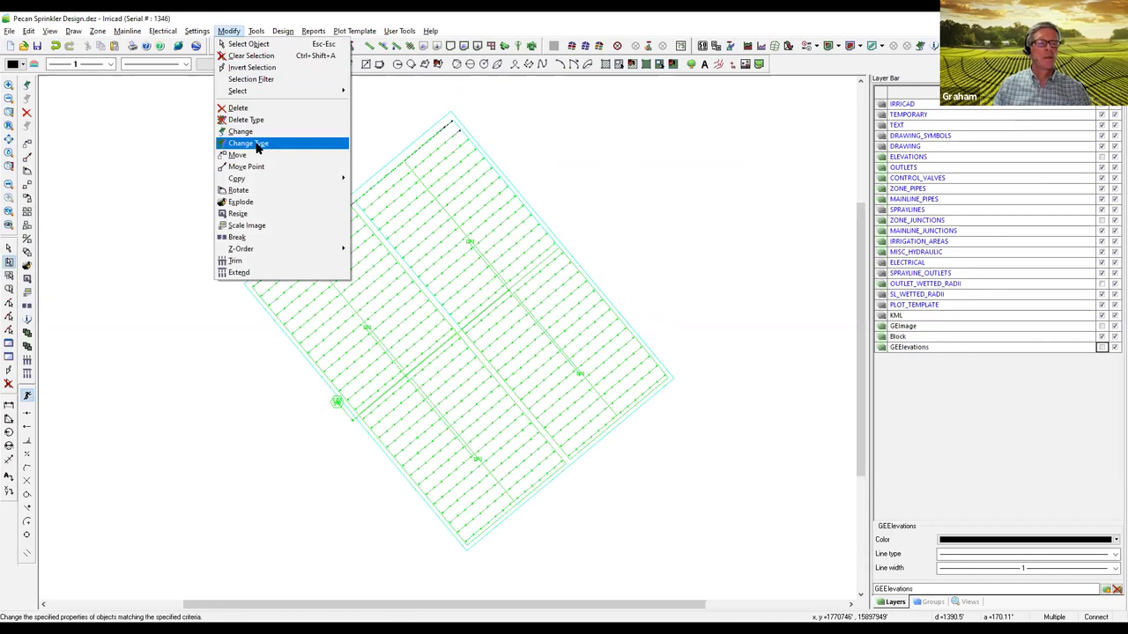
click(778, 20)
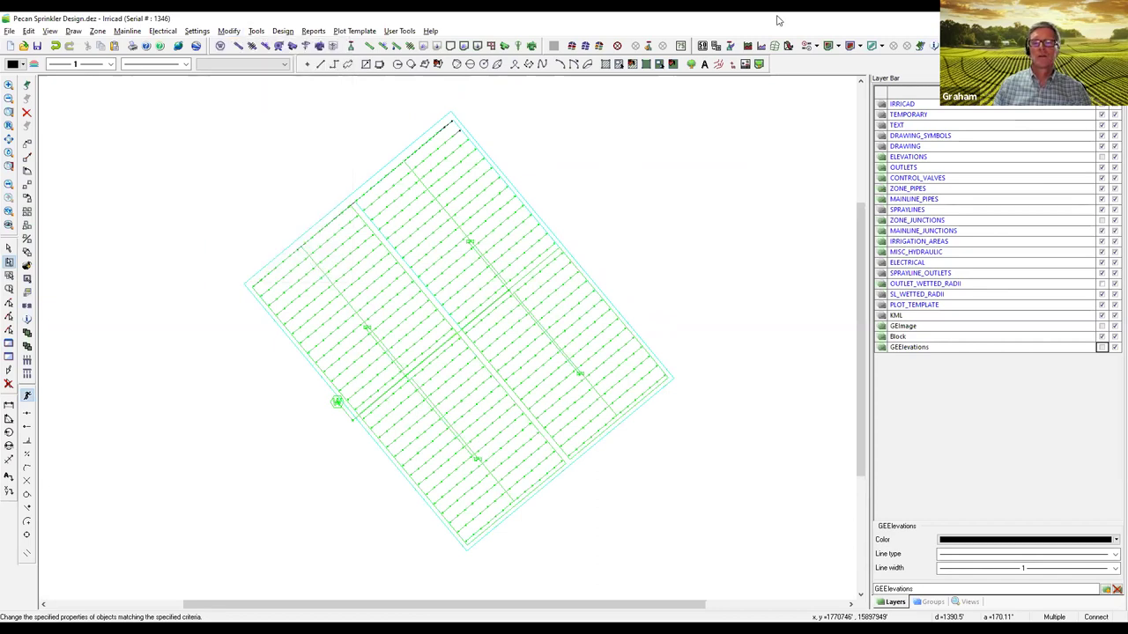
click(922, 47)
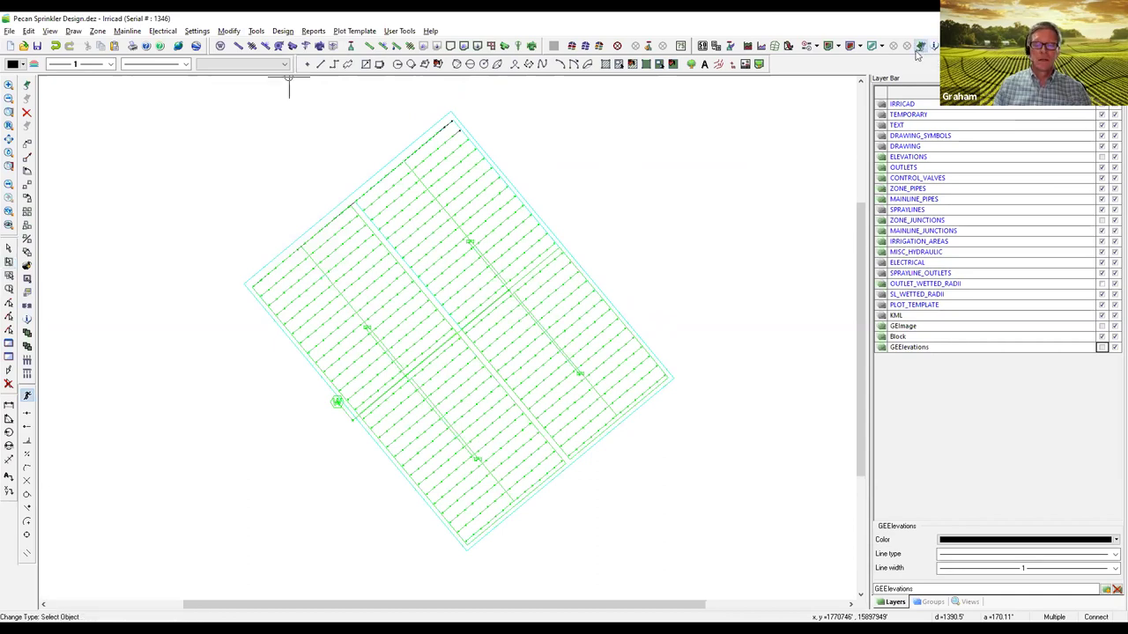
scroll(638, 415, up, 5)
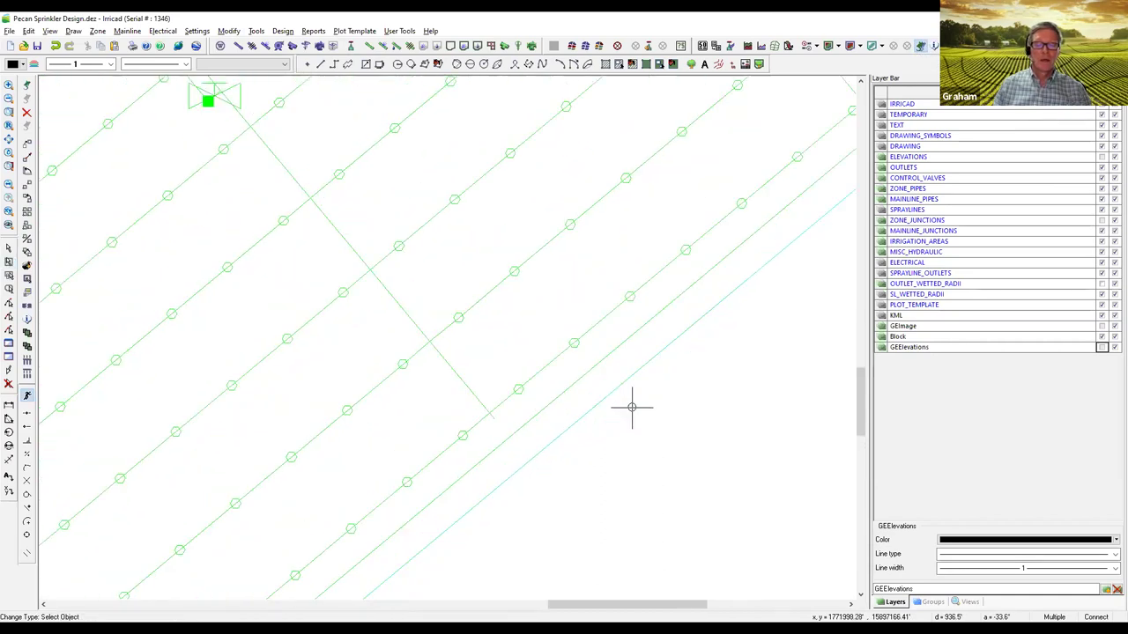
click(546, 364)
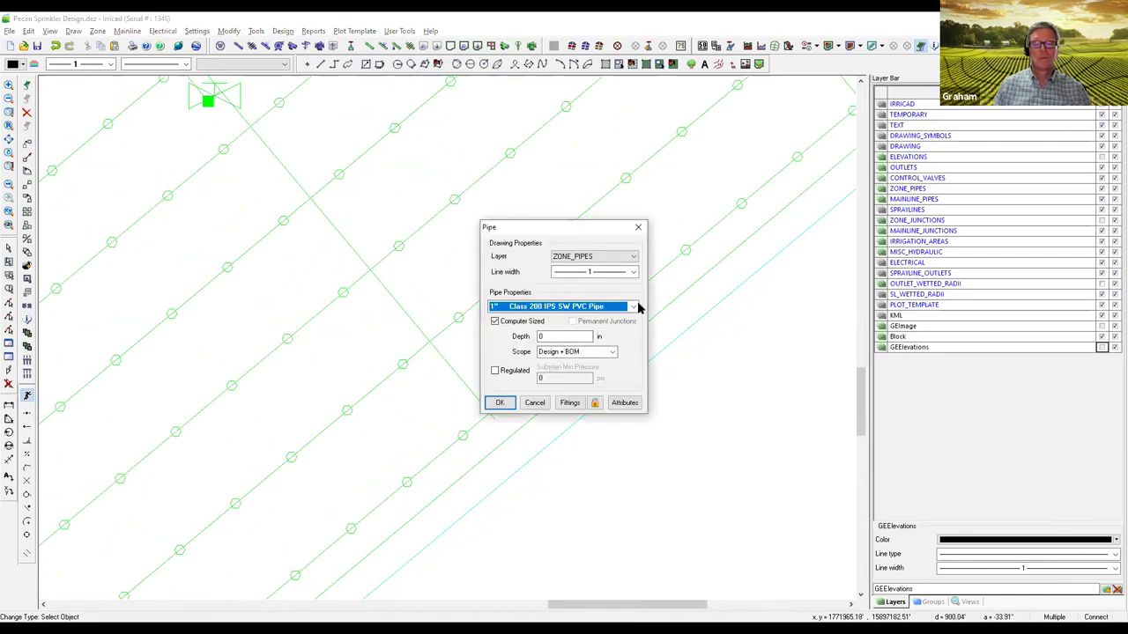
click(638, 305)
click(559, 378)
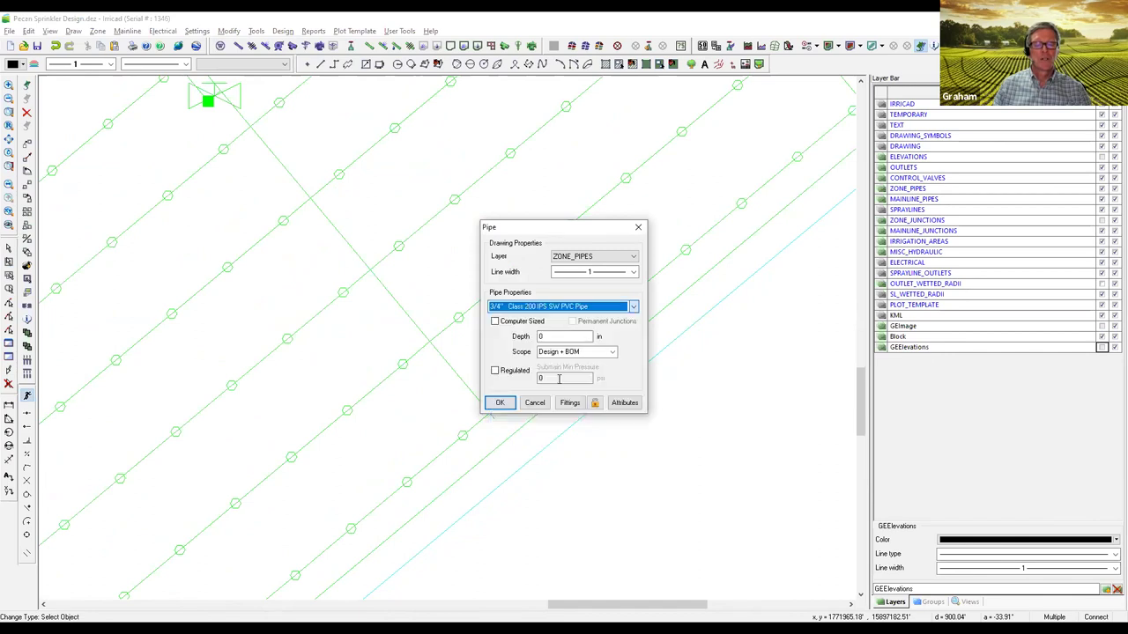
click(501, 402)
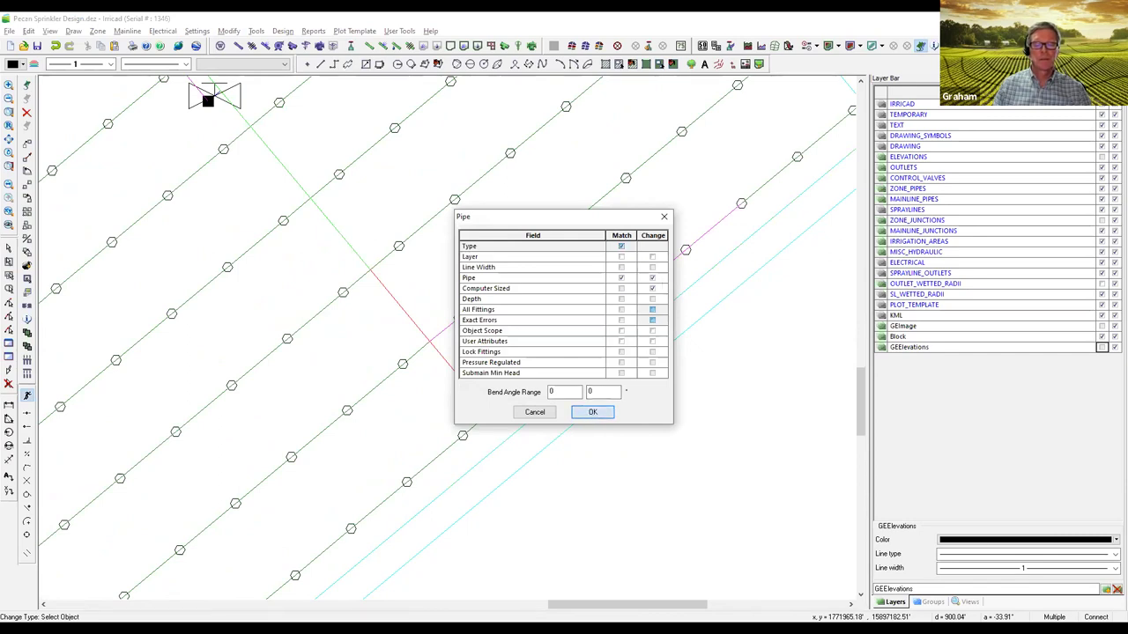
click(592, 411)
Step: Change the 2" pipe segments at the southeast end of the northeastern submain to 3" Class 125 IPS SW PVC Pipe
scroll(525, 341, down, 3)
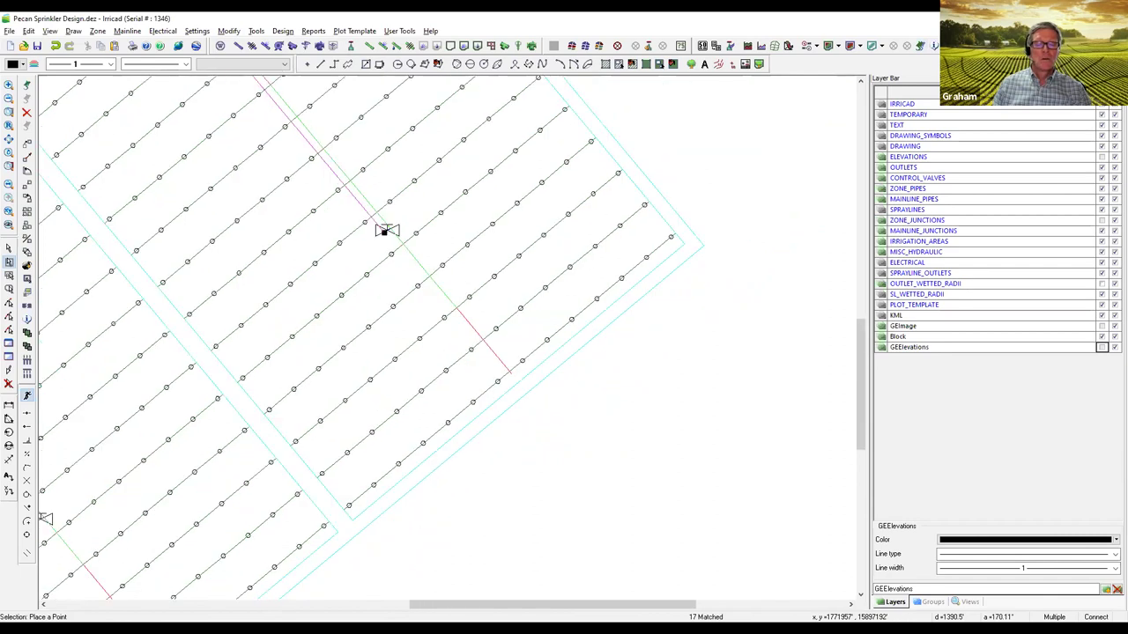
middle_drag(390, 330, 515, 327)
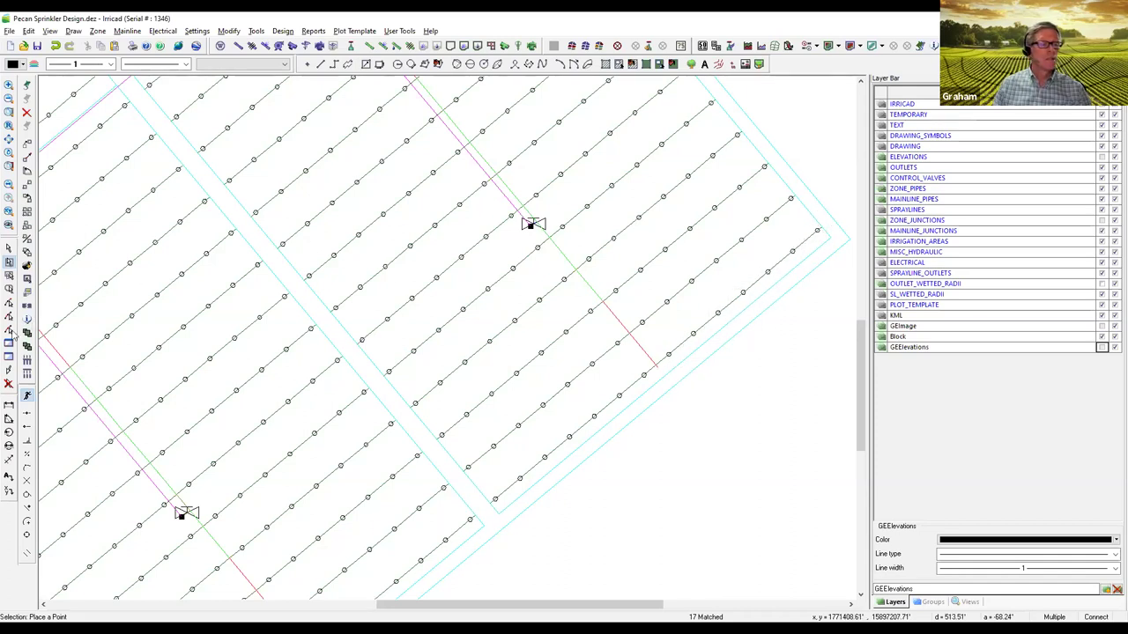
click(9, 249)
double_click(614, 317)
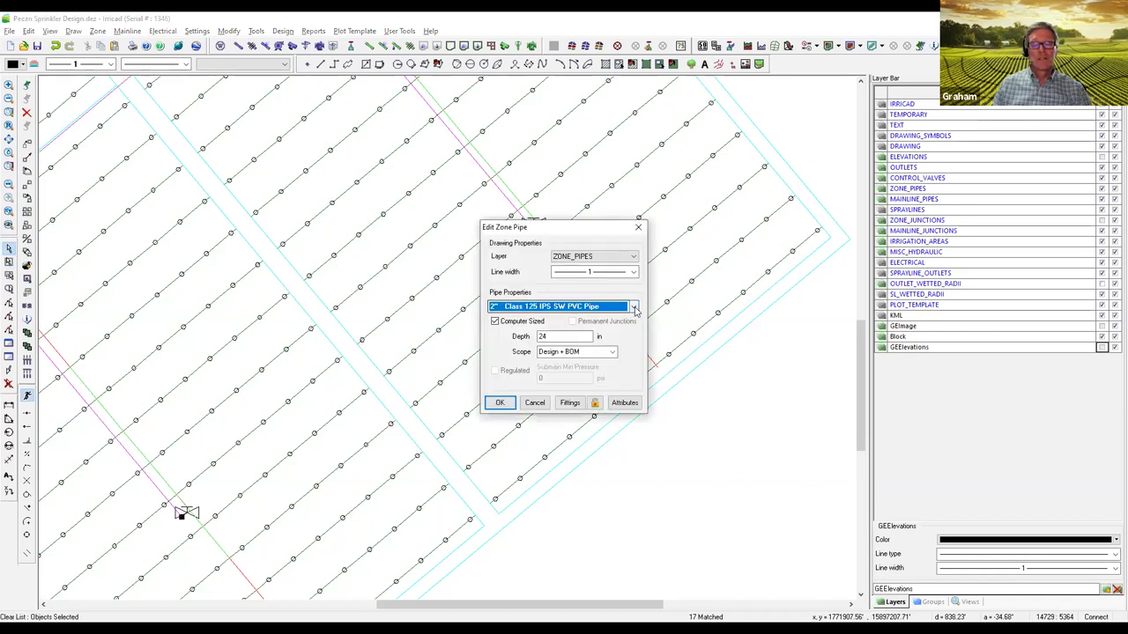
click(635, 307)
click(551, 415)
click(499, 403)
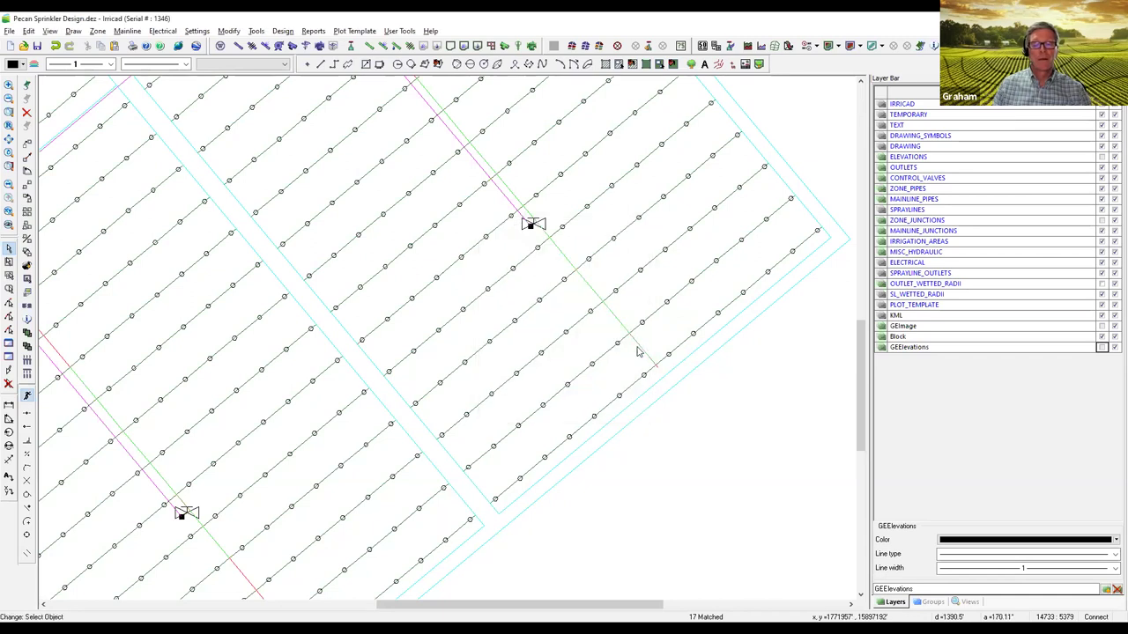
double_click(629, 321)
click(633, 306)
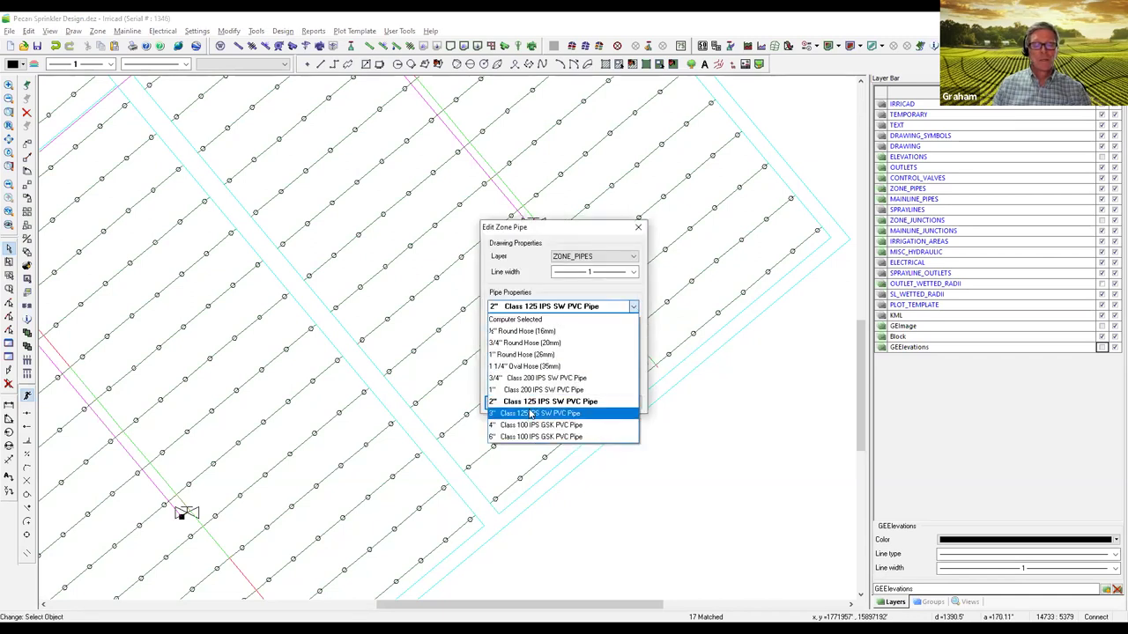
click(550, 409)
click(499, 403)
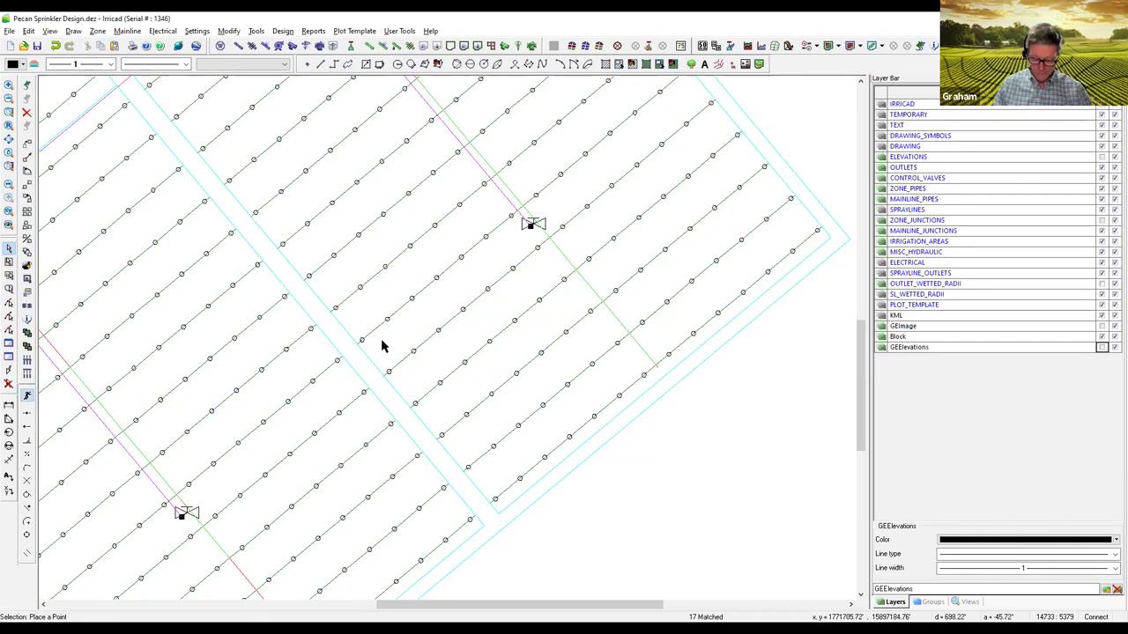
Step: Run the zone design Analyze on the network with the manually changed pipe sizes and dismiss the nozzle pressure note
click(283, 31)
mouse_move(355, 113)
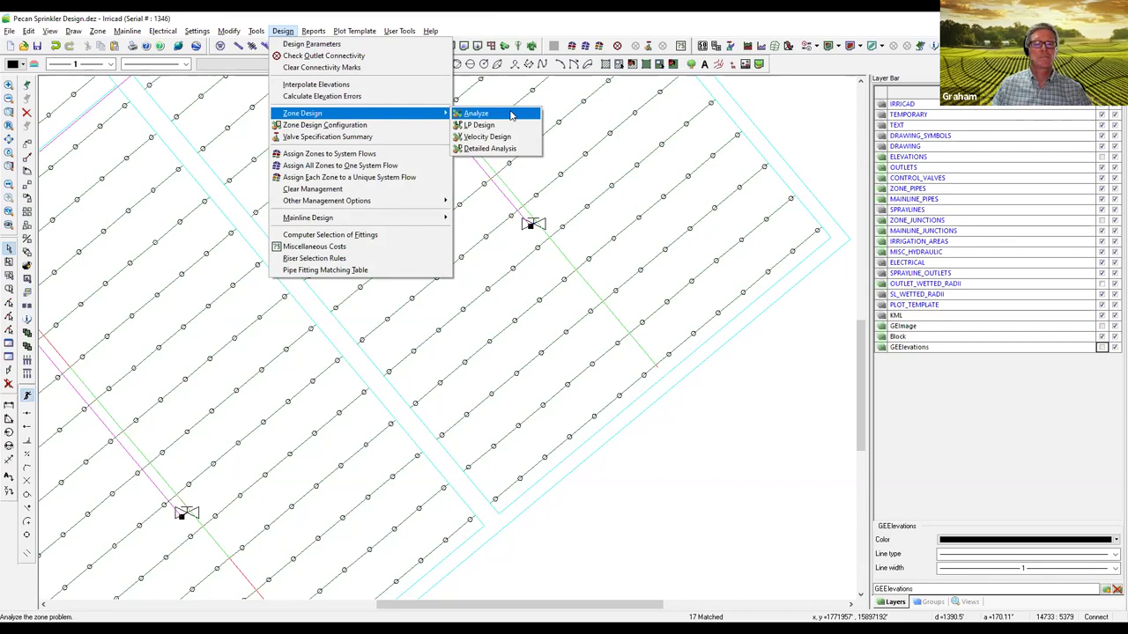
click(511, 113)
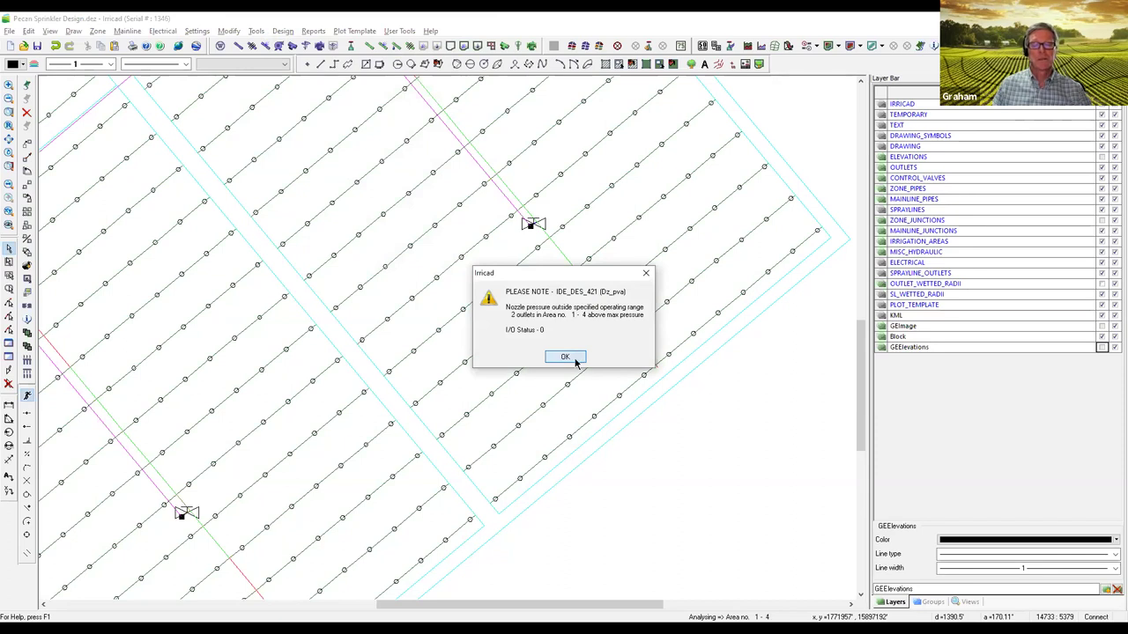
key(Return)
Step: Open the Zone Design Summary report, compare allowable and actual outlet flows, pressures and variations for each zone, and close it
scroll(344, 241, down, 2)
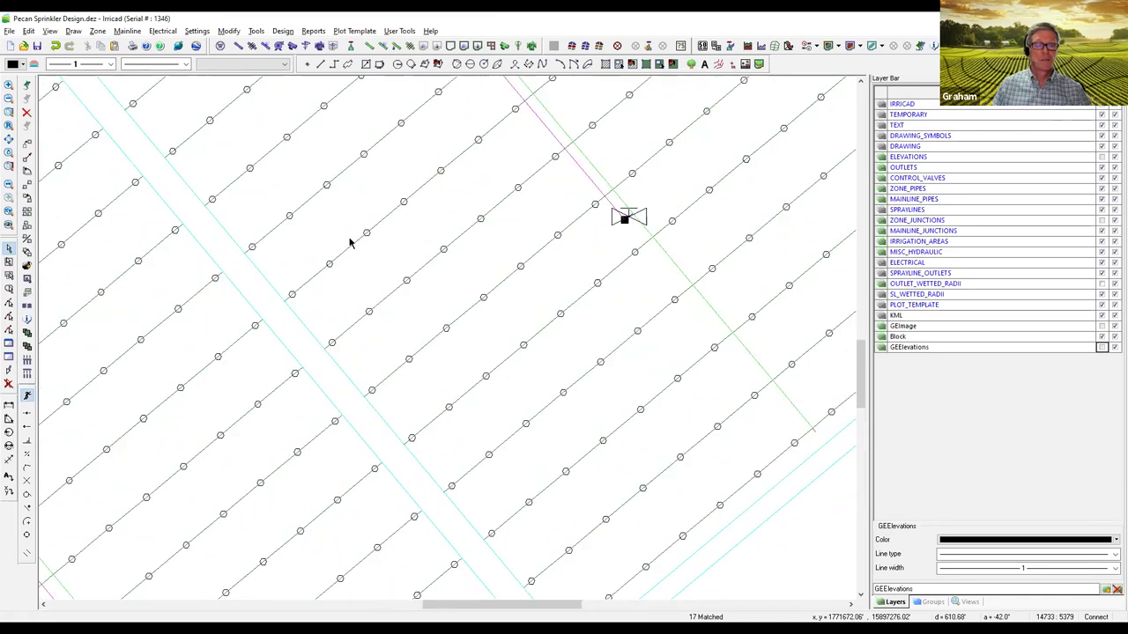
mouse_move(384, 242)
middle_down()
mouse_move(587, 330)
mouse_move(596, 348)
middle_up()
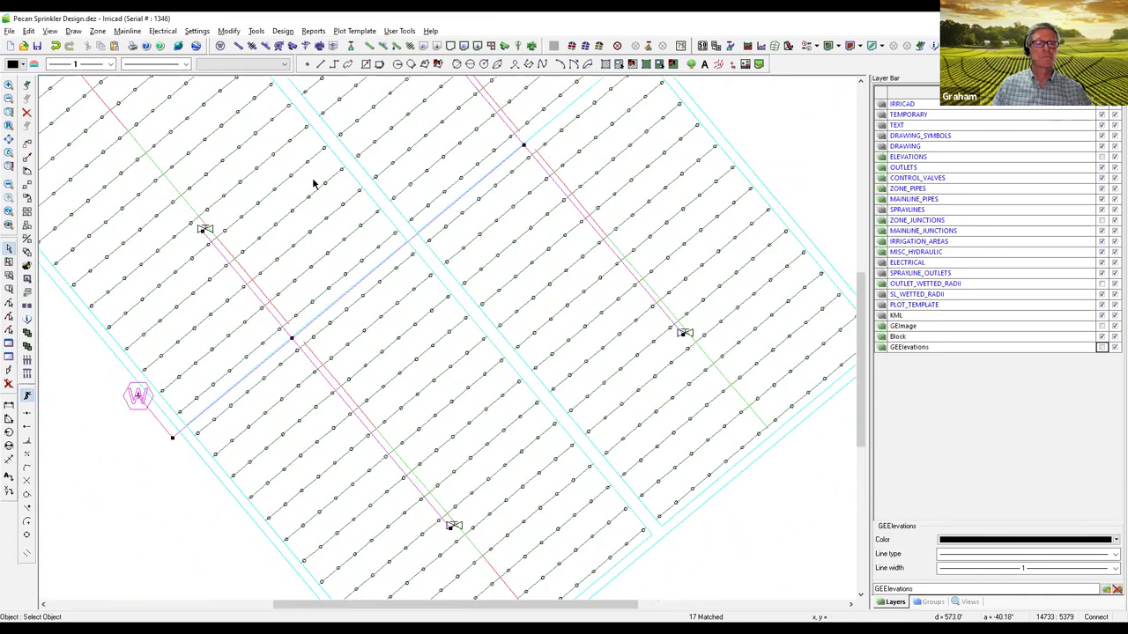
click(323, 34)
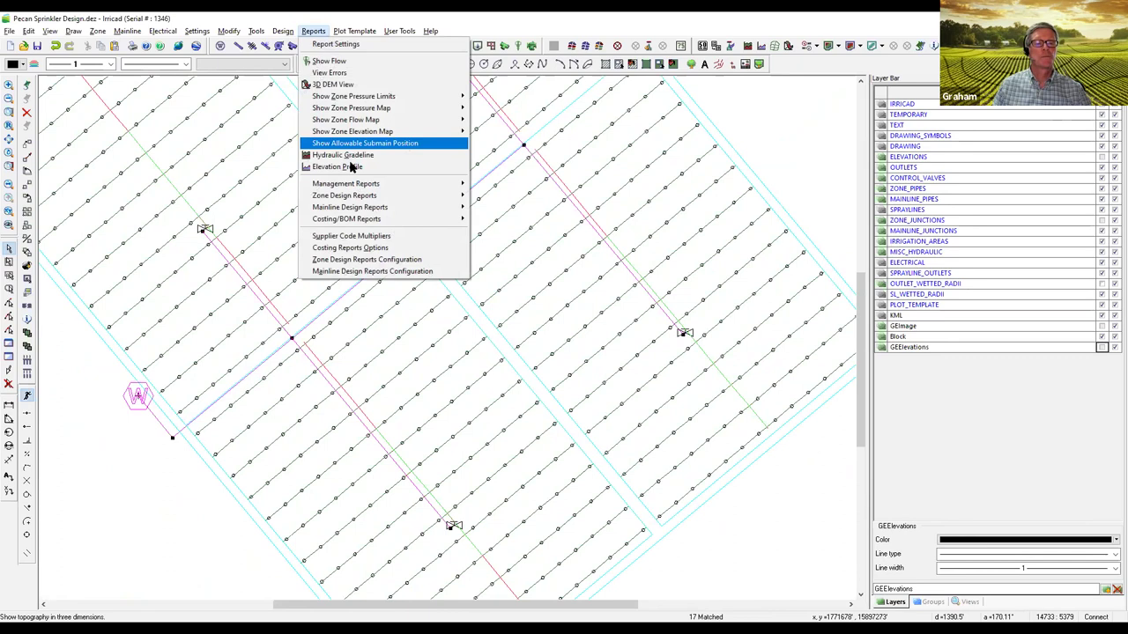
mouse_move(364, 196)
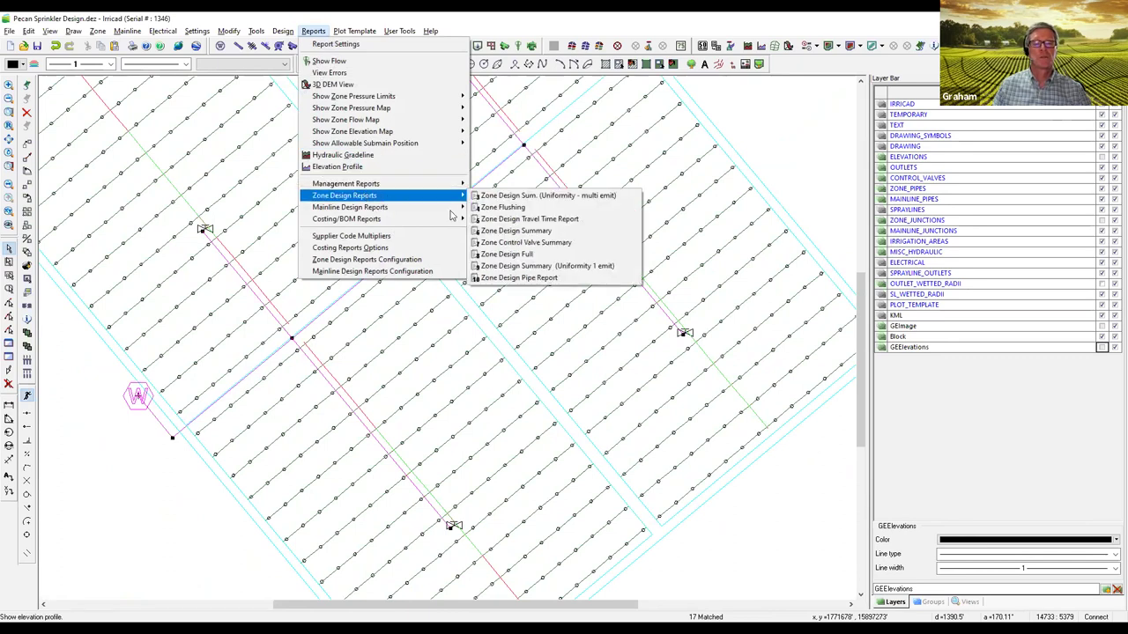
click(550, 232)
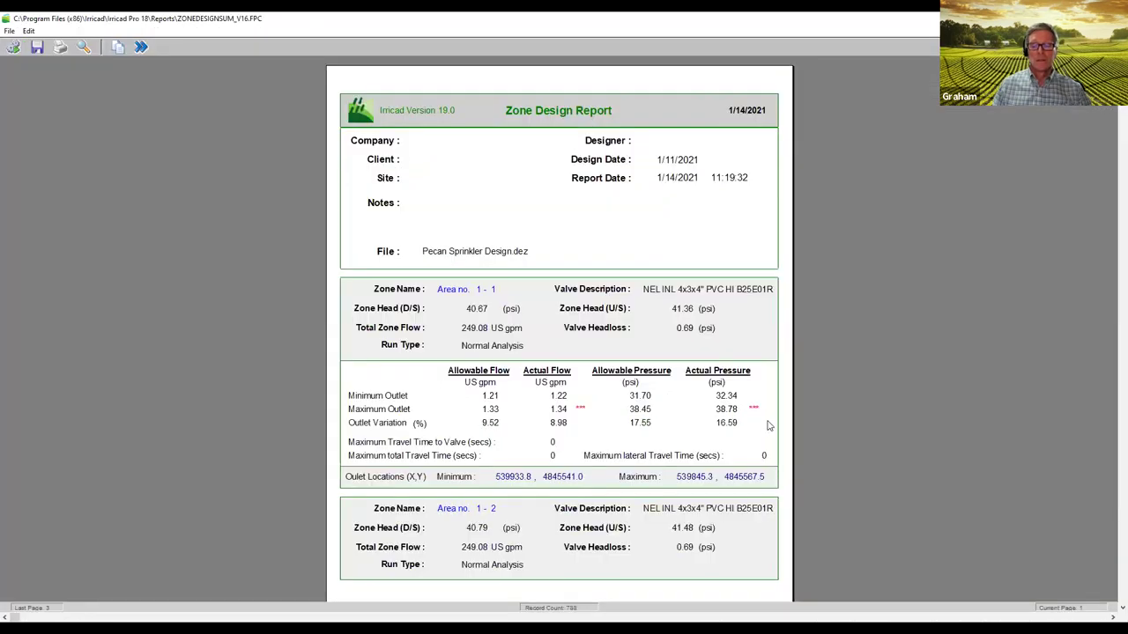
scroll(767, 425, down, 1)
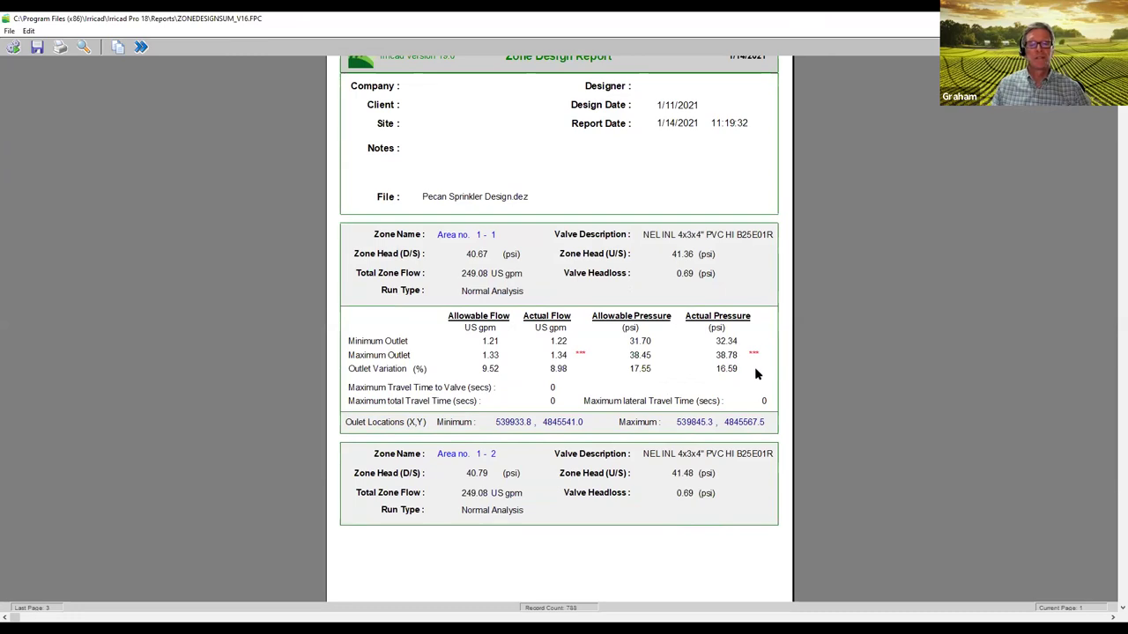
scroll(625, 319, down, 5)
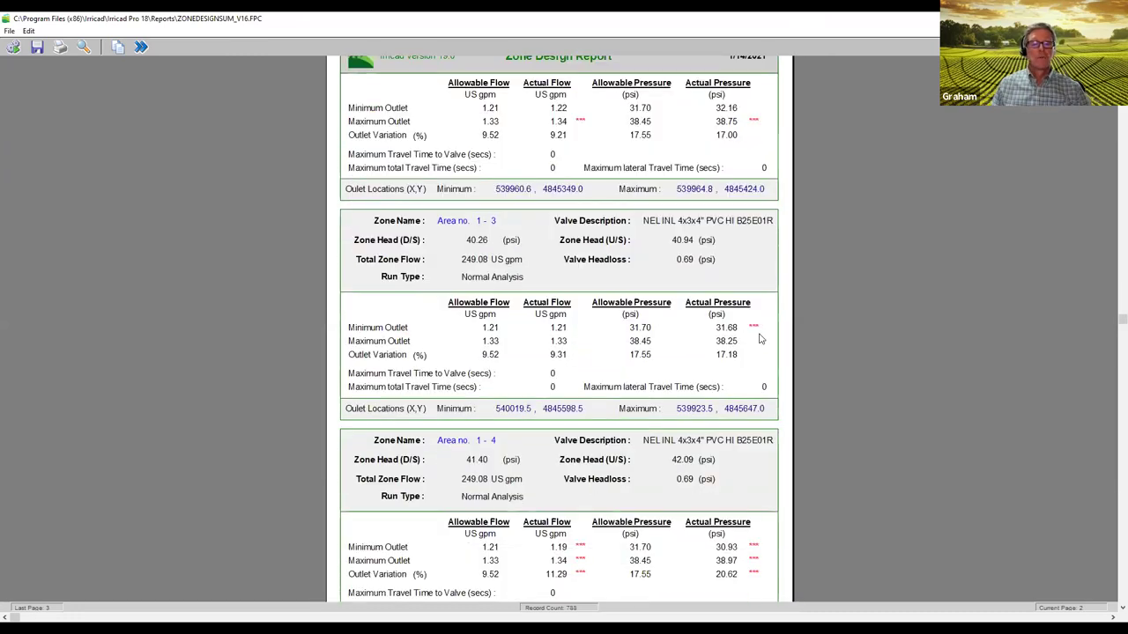
scroll(758, 338, up, 1)
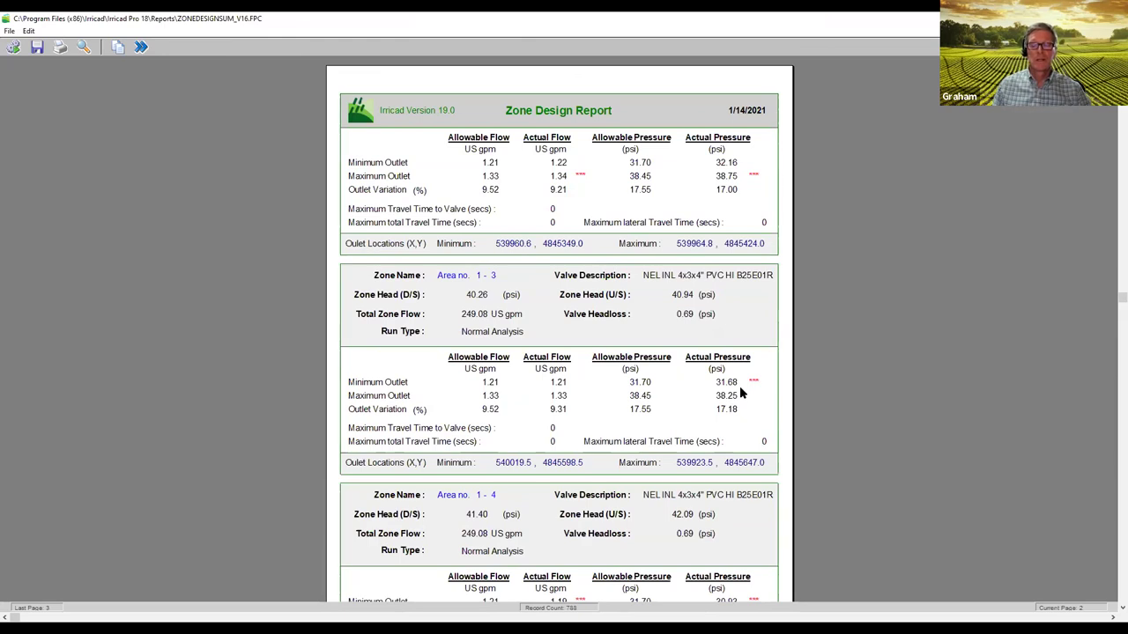
scroll(730, 389, down, 2)
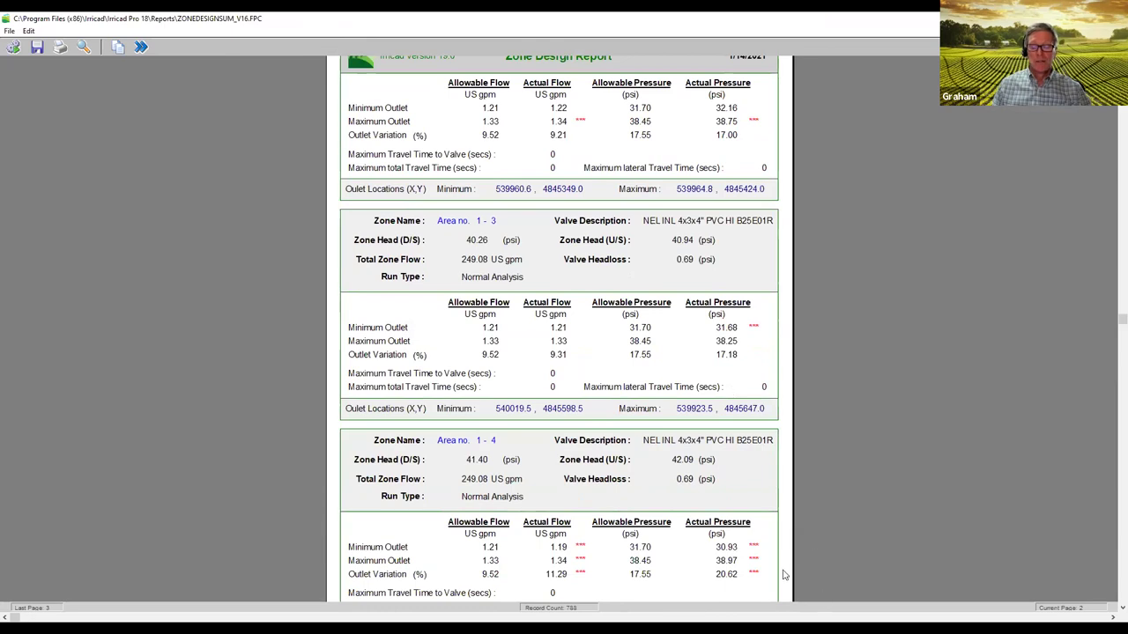
scroll(763, 547, down, 2)
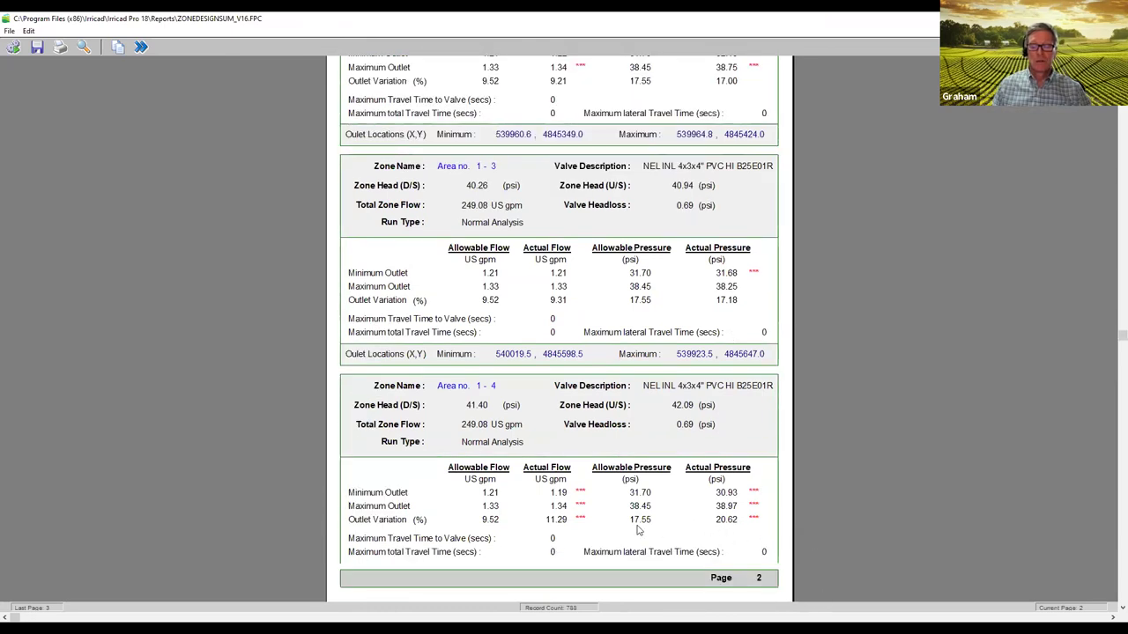
scroll(762, 530, down, 1)
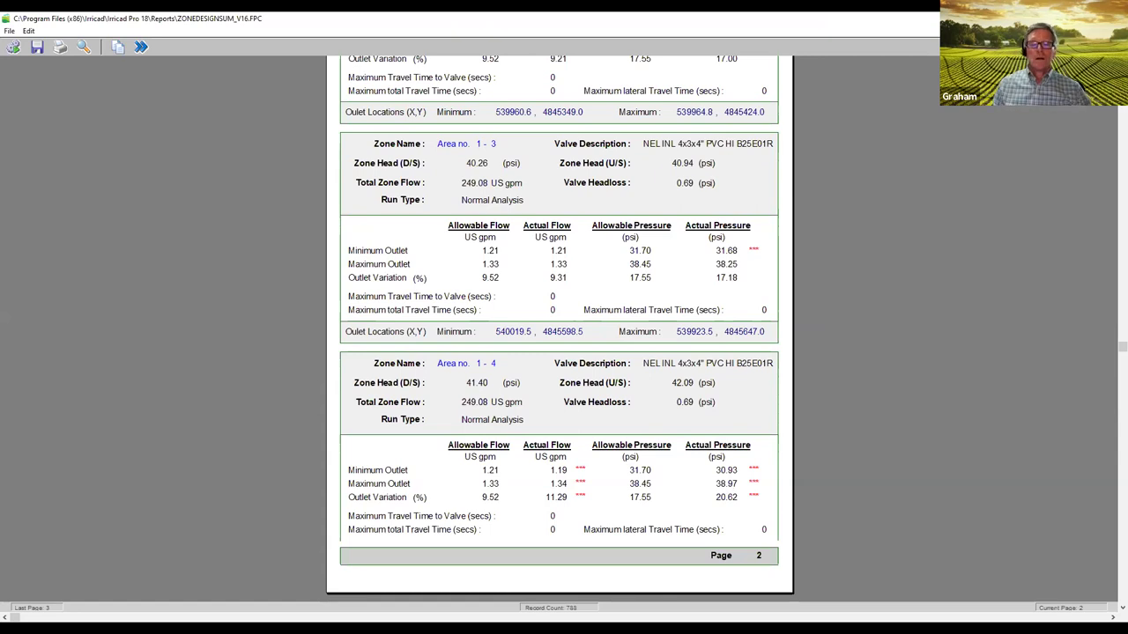
key(Escape)
Step: Insert the image Sprinkler Block LP.jpg over the western part of the design, sized as a large frame covering the water supply
mouse_move(685, 289)
middle_down()
mouse_move(625, 315)
mouse_move(667, 298)
middle_up()
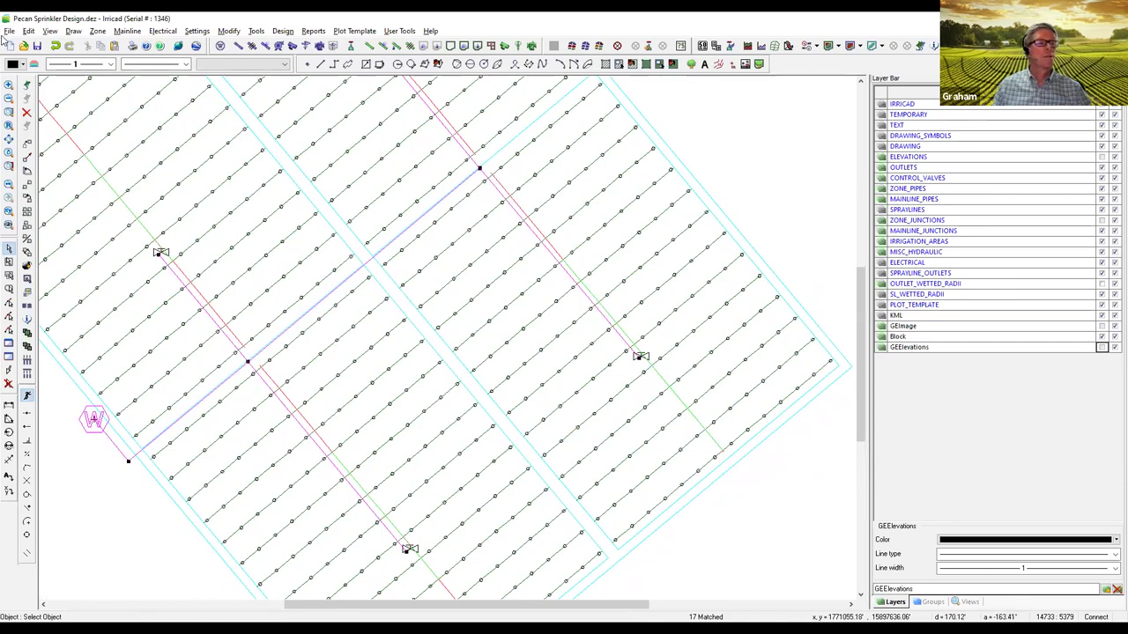
click(9, 31)
click(44, 122)
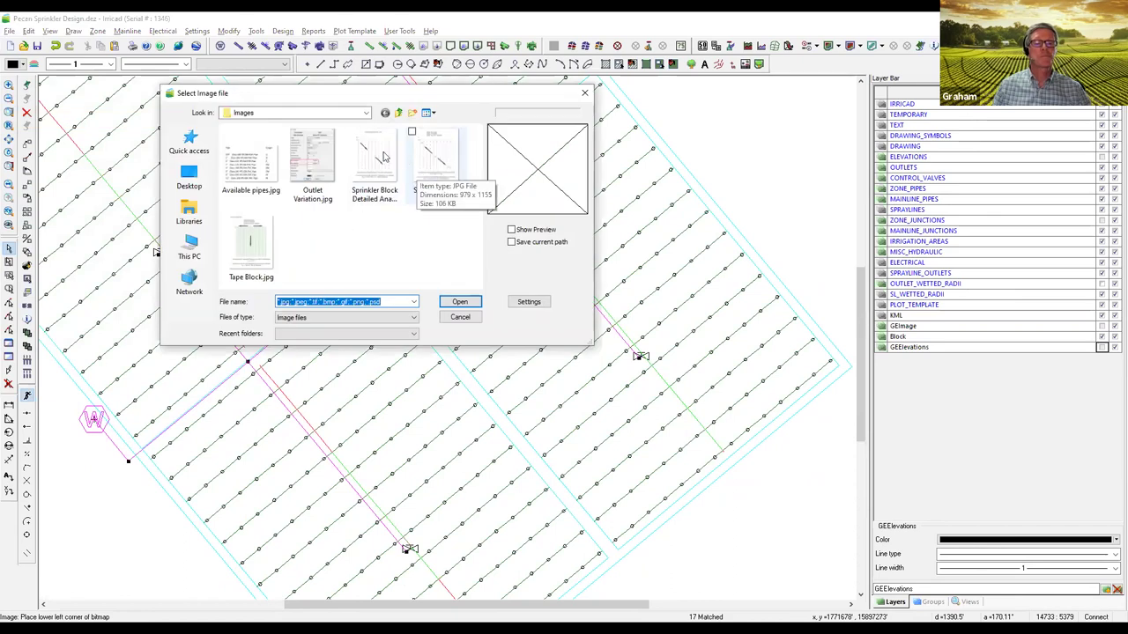
click(436, 161)
click(458, 302)
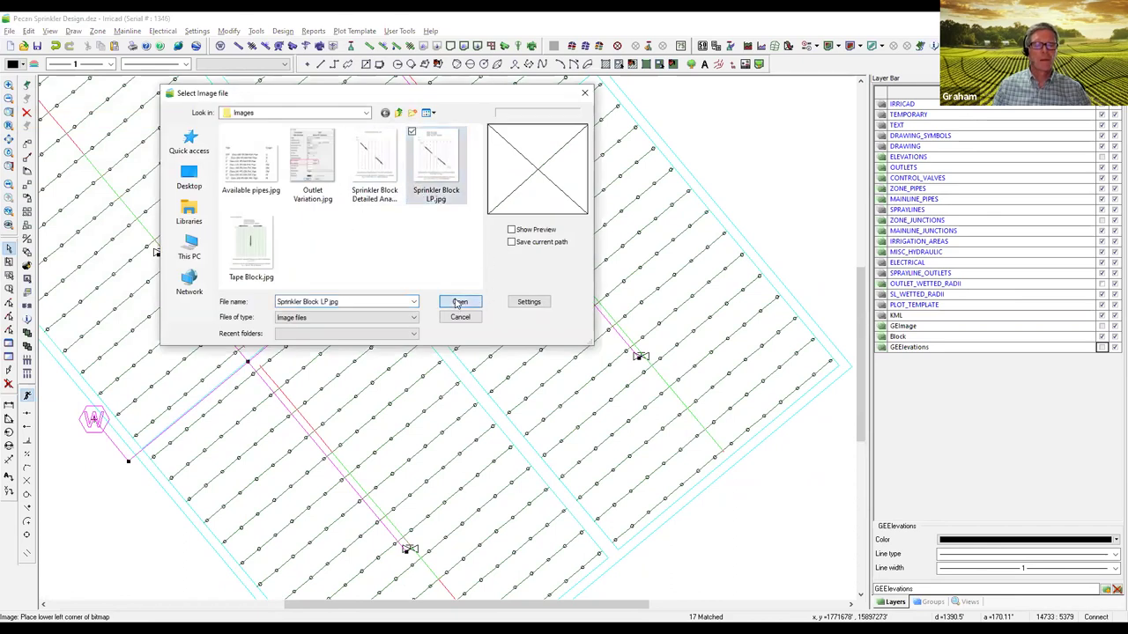
click(59, 543)
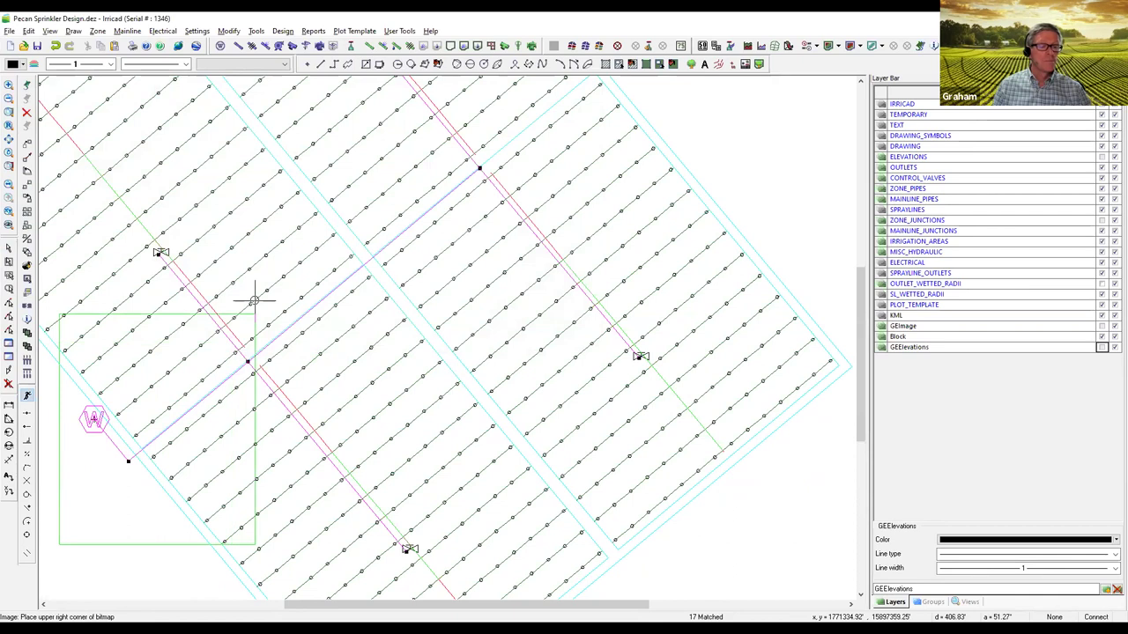
click(430, 107)
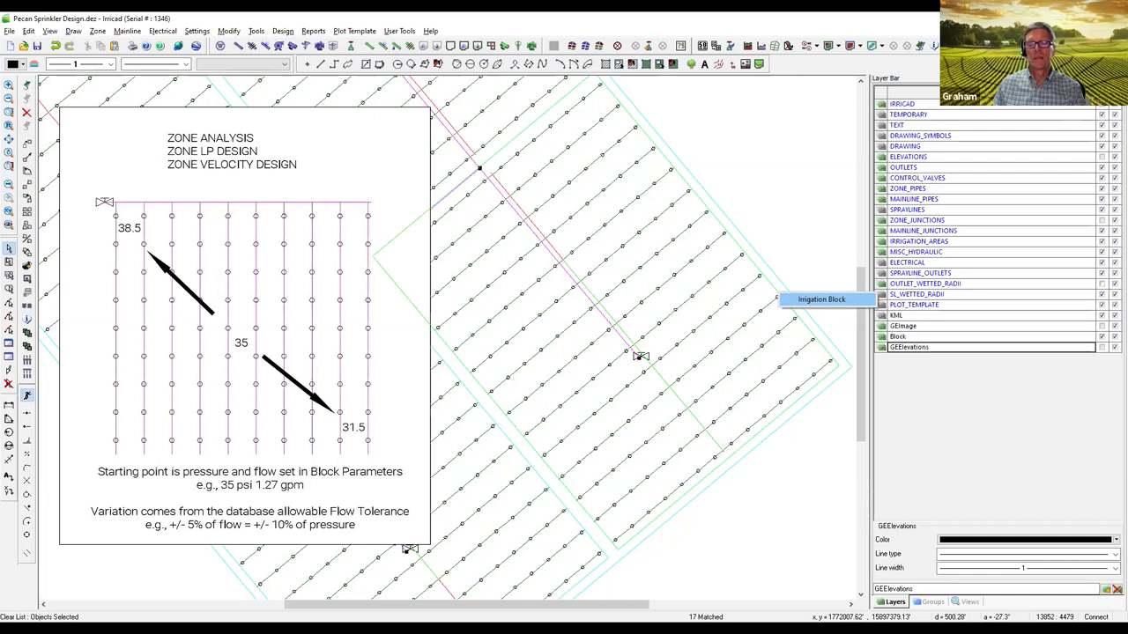
Step: Open the eastern irrigation block's properties, check the nozzle pressure and flow settings, and close them without changes
click(808, 299)
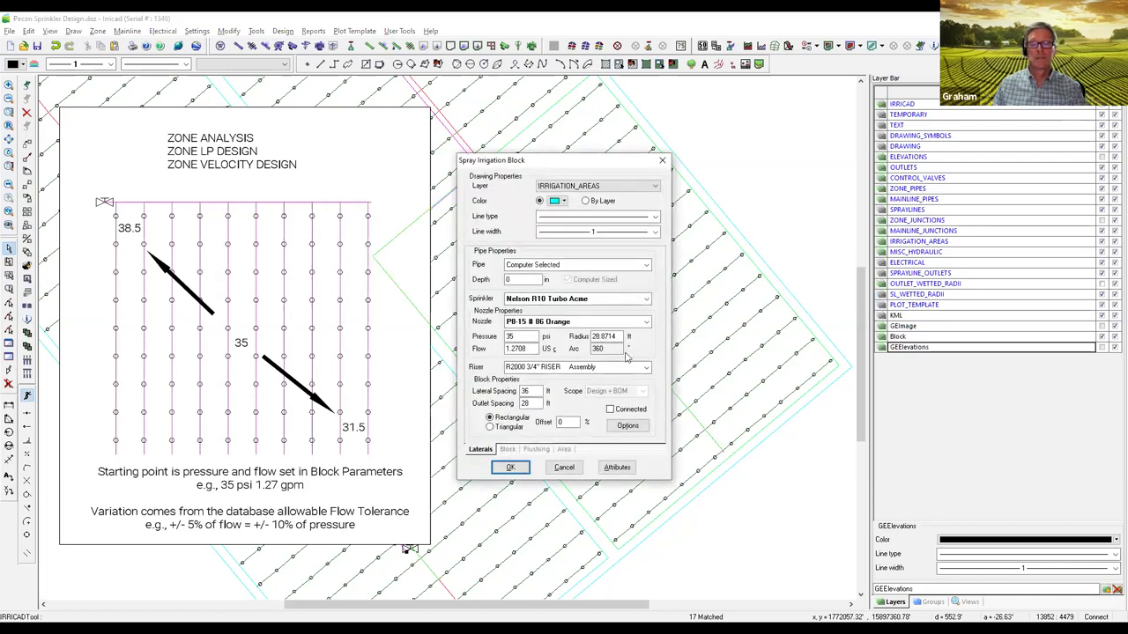
click(528, 337)
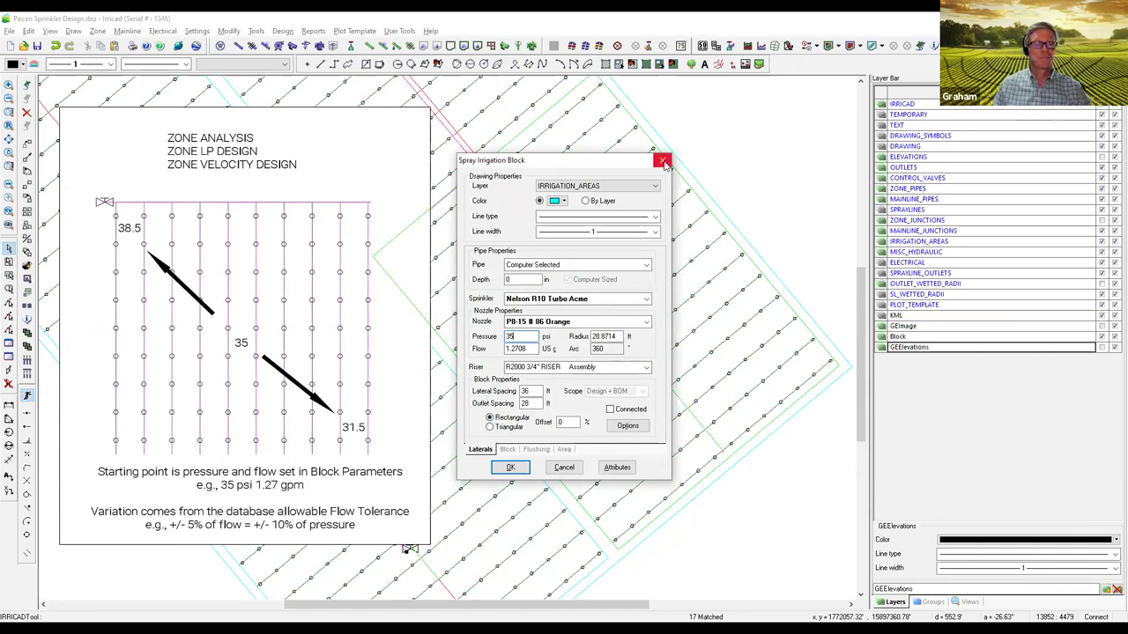
click(534, 348)
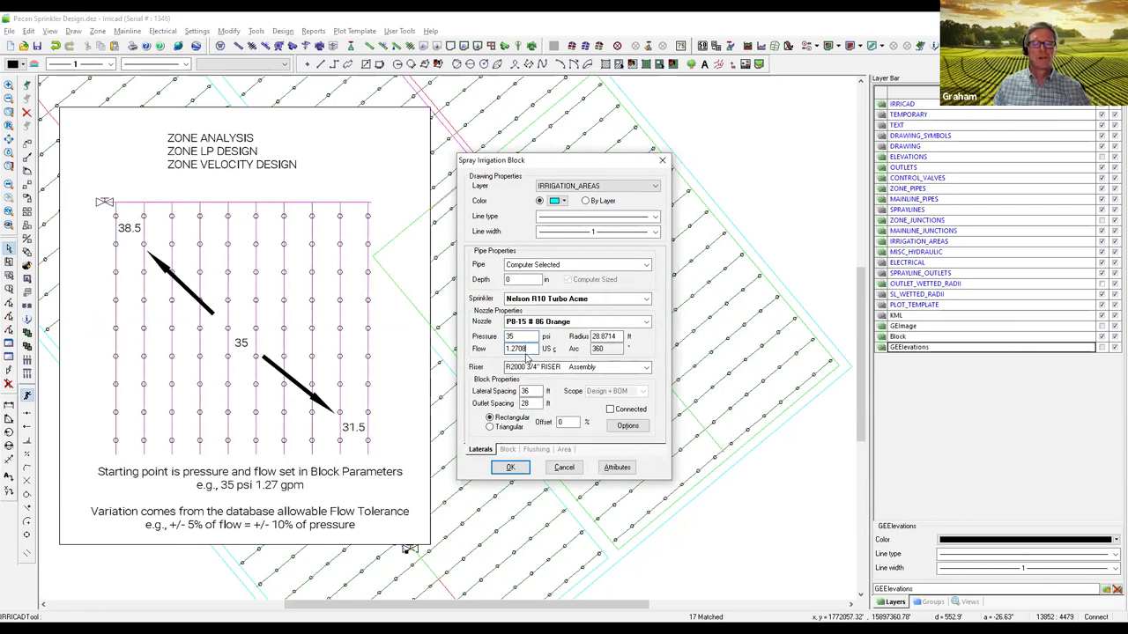
click(527, 337)
double_click(526, 337)
click(662, 161)
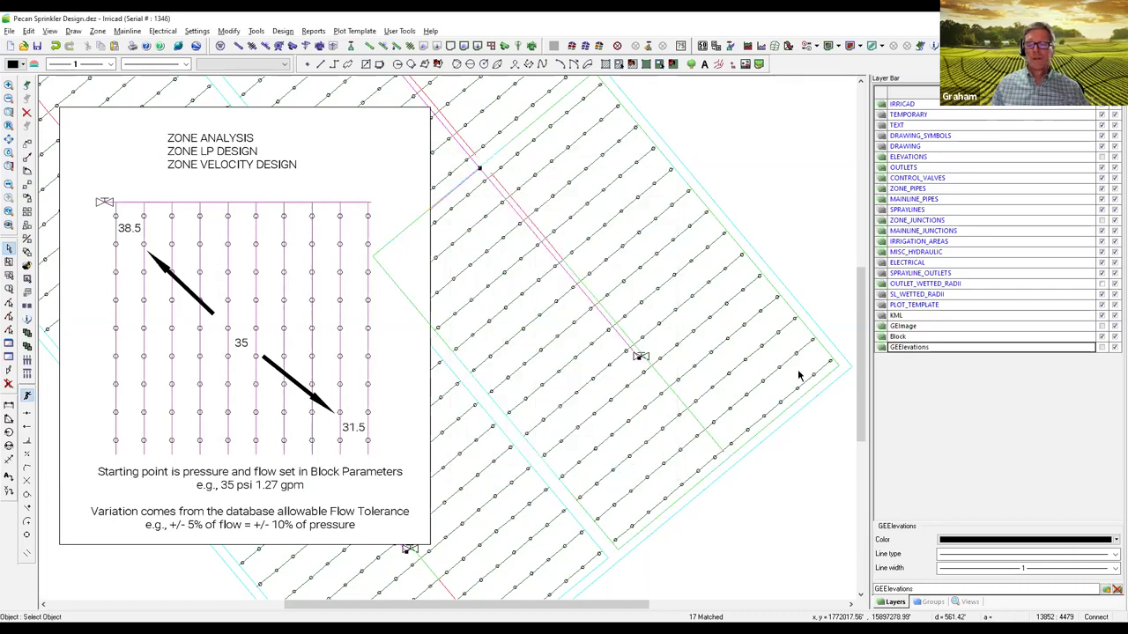
Step: Display the hydraulic information of the end lateral pipe in the eastern block and check its inlet flow
click(821, 372)
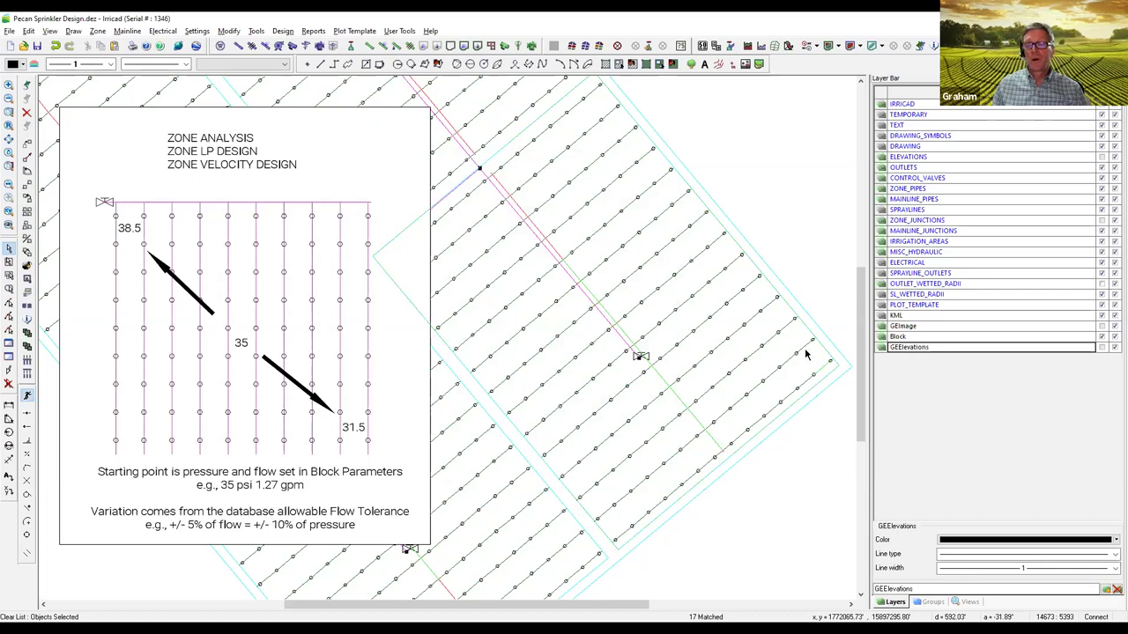
click(933, 49)
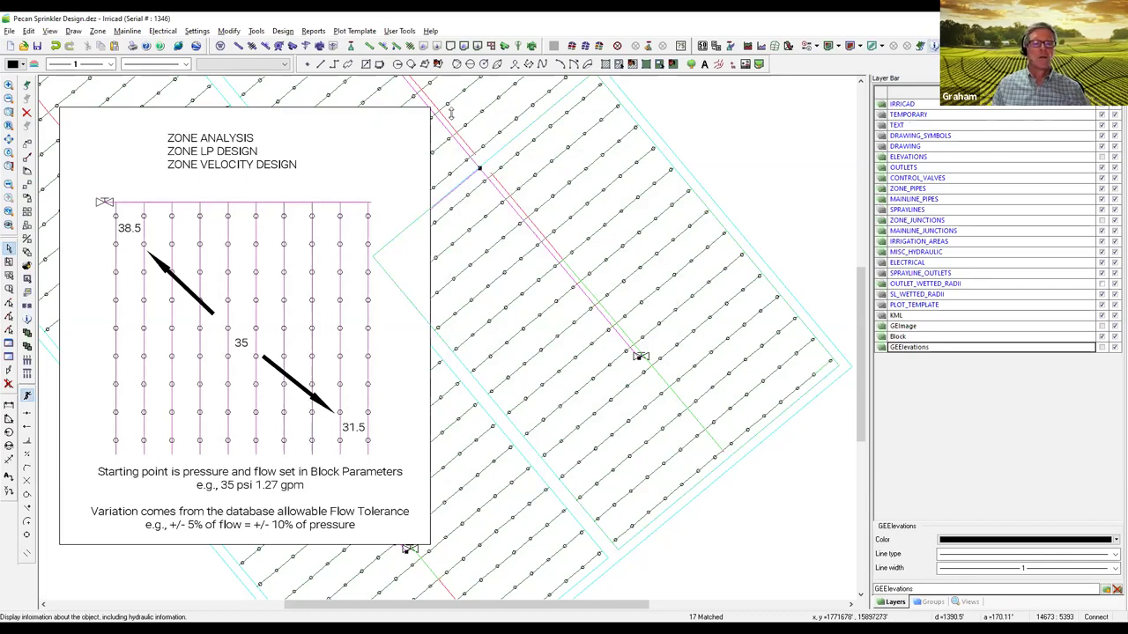
click(450, 115)
drag(433, 132, 618, 116)
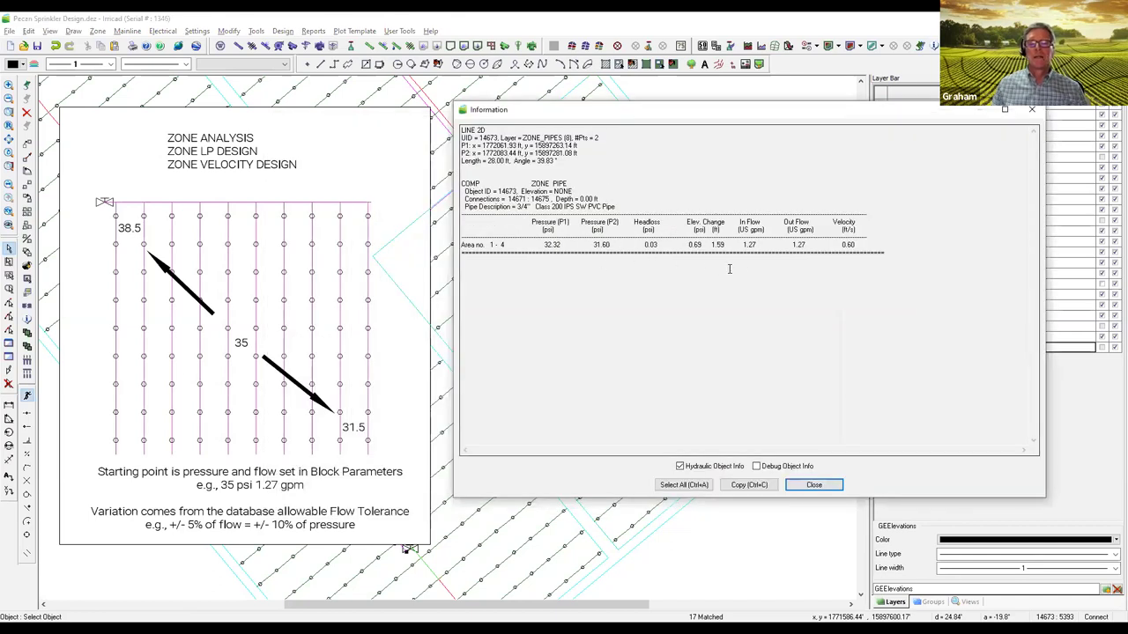
drag(760, 246, 742, 247)
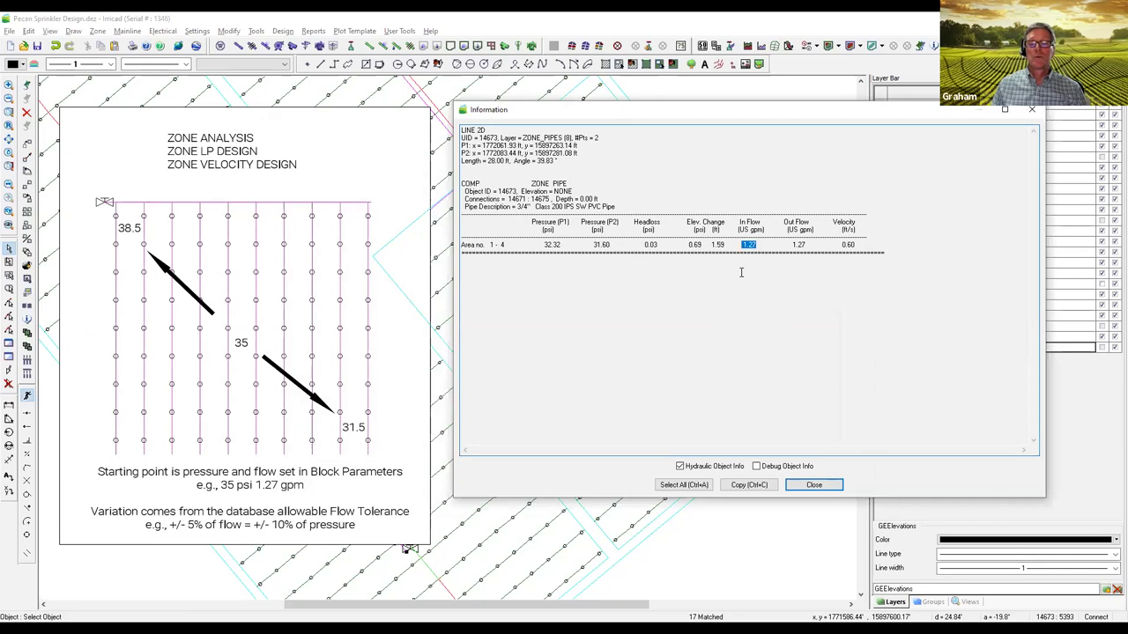
click(724, 255)
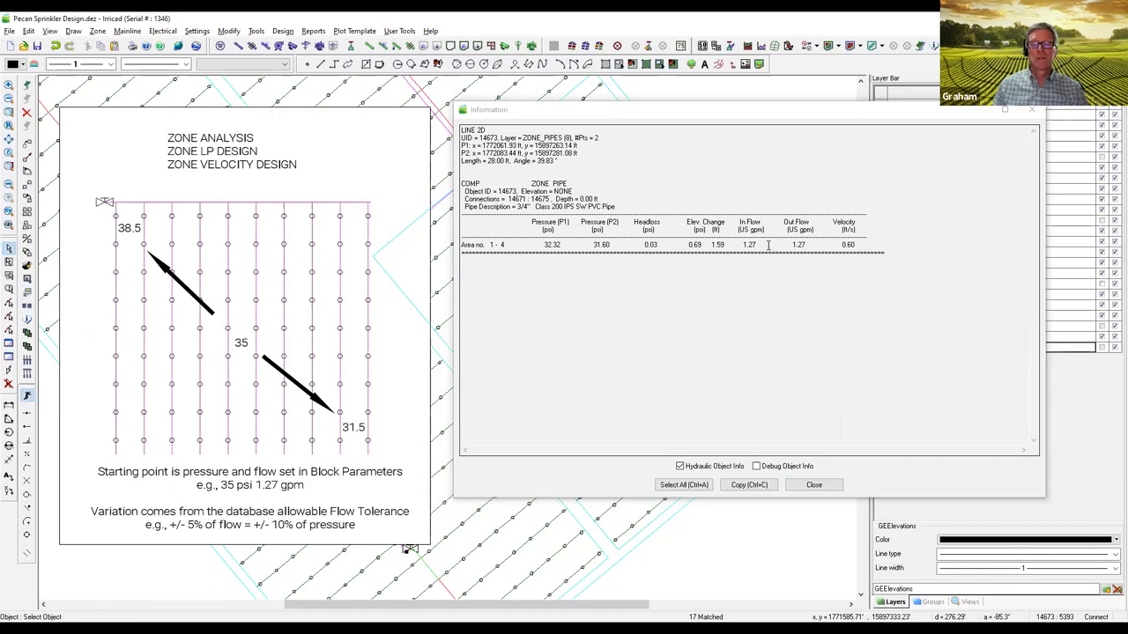
double_click(744, 244)
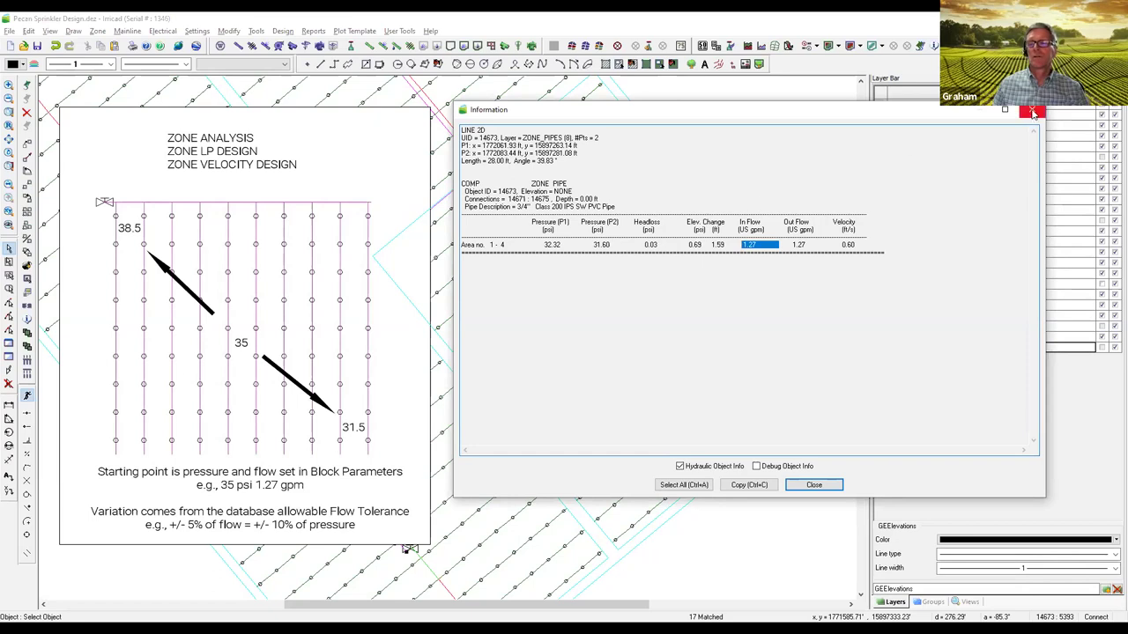
Step: Close the pipe information report and delete the Zone Analysis / LP Design explanation image from the drawing
key(Escape)
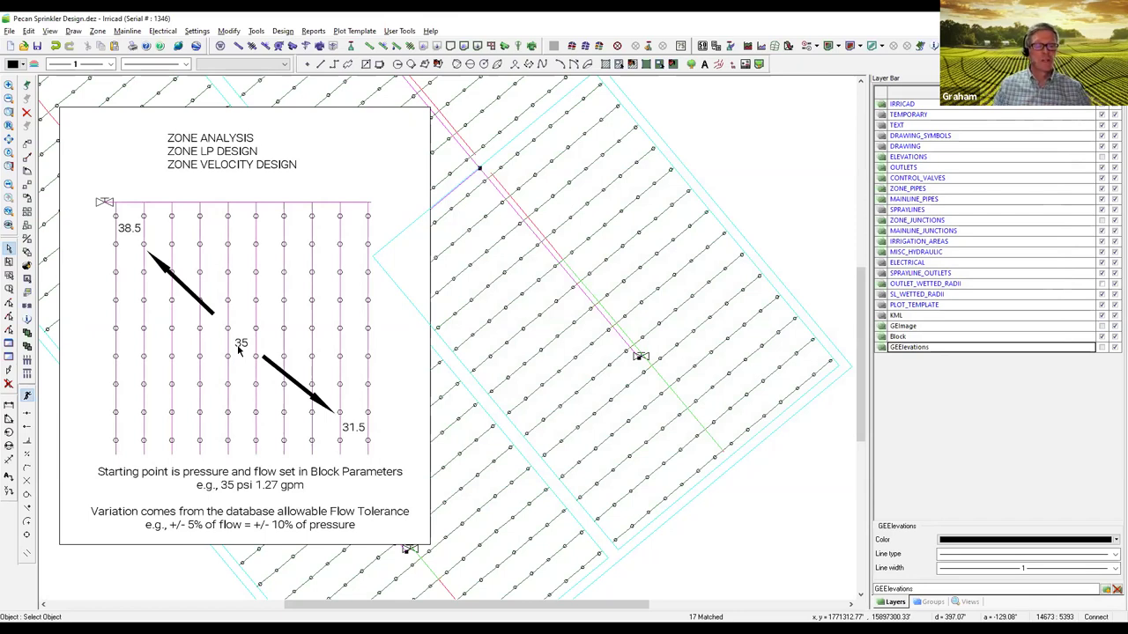
click(332, 106)
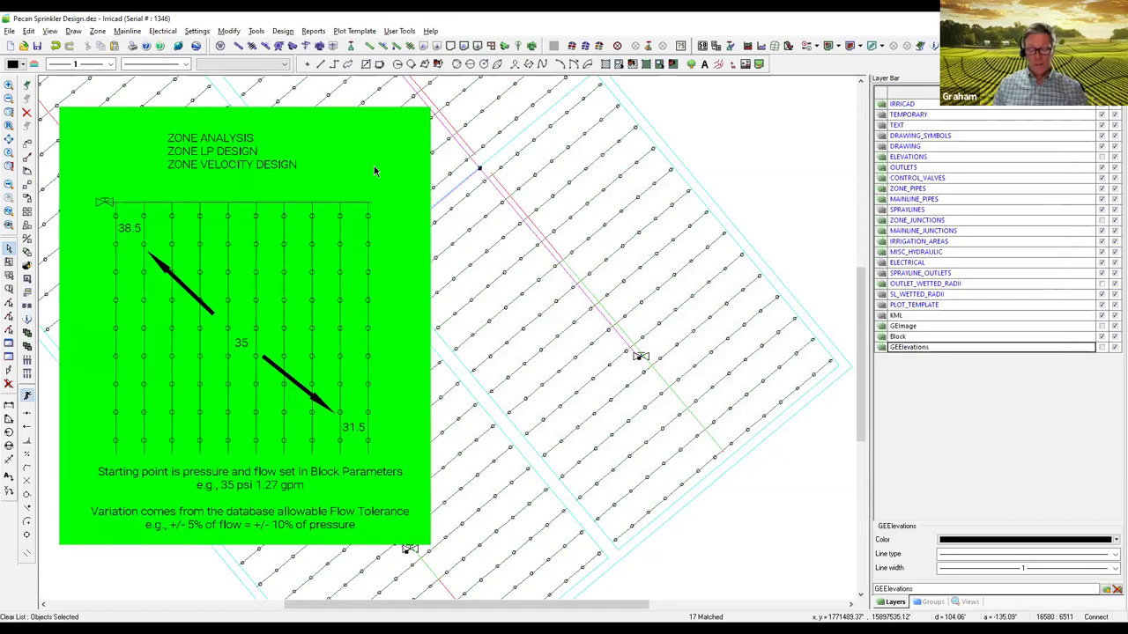
key(Delete)
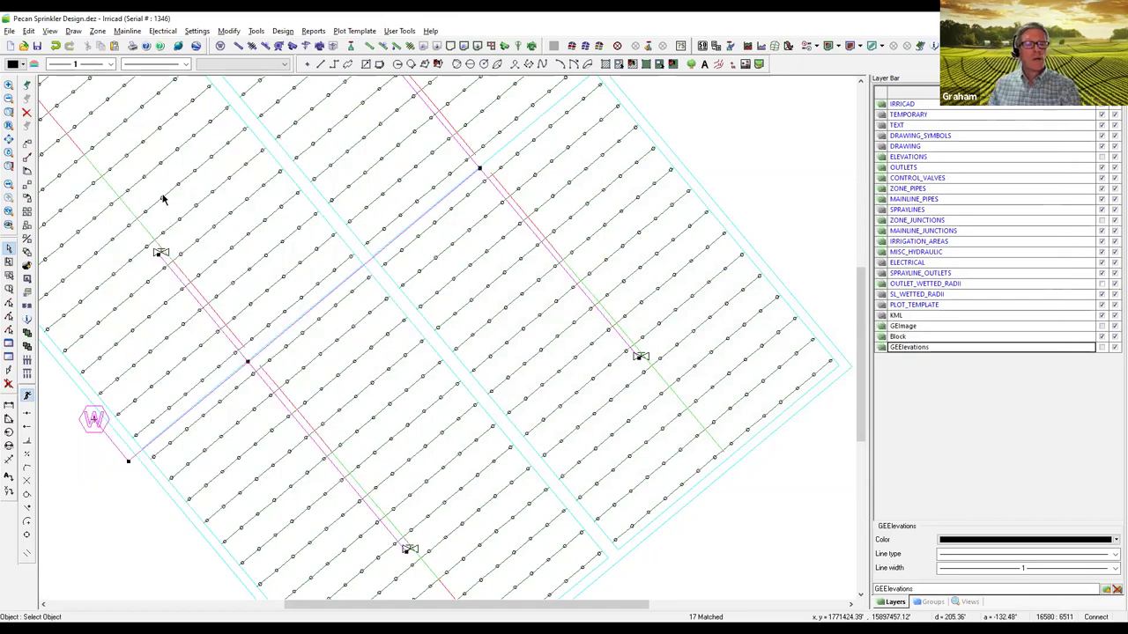
Step: Import the image Tape Block.jpg and place it over the western part of the sprinkler layout
click(10, 31)
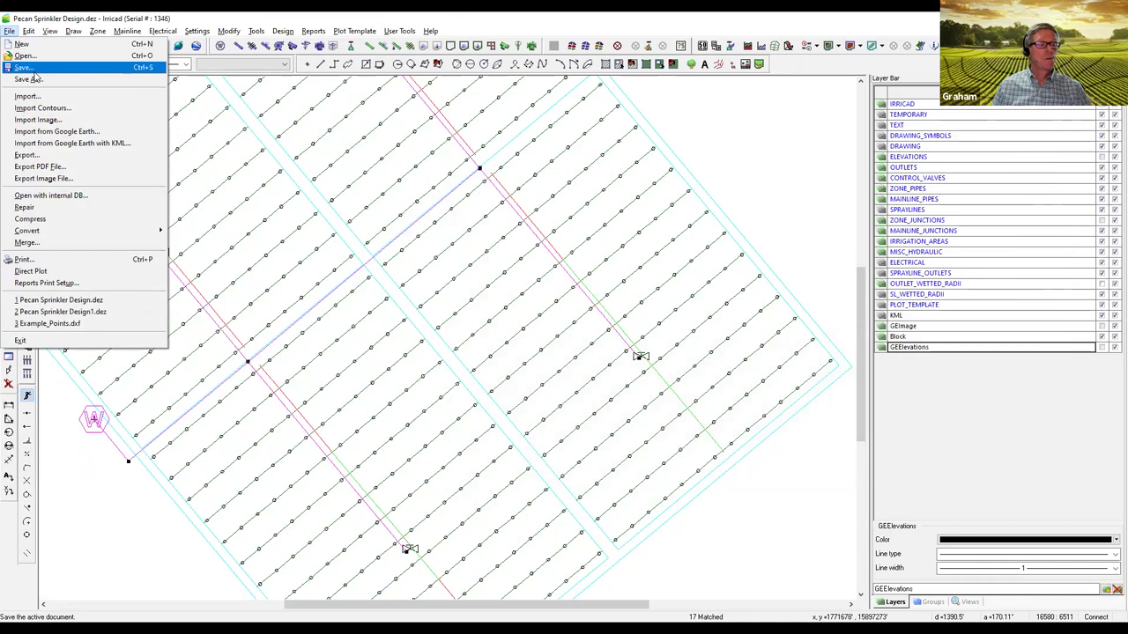
click(54, 123)
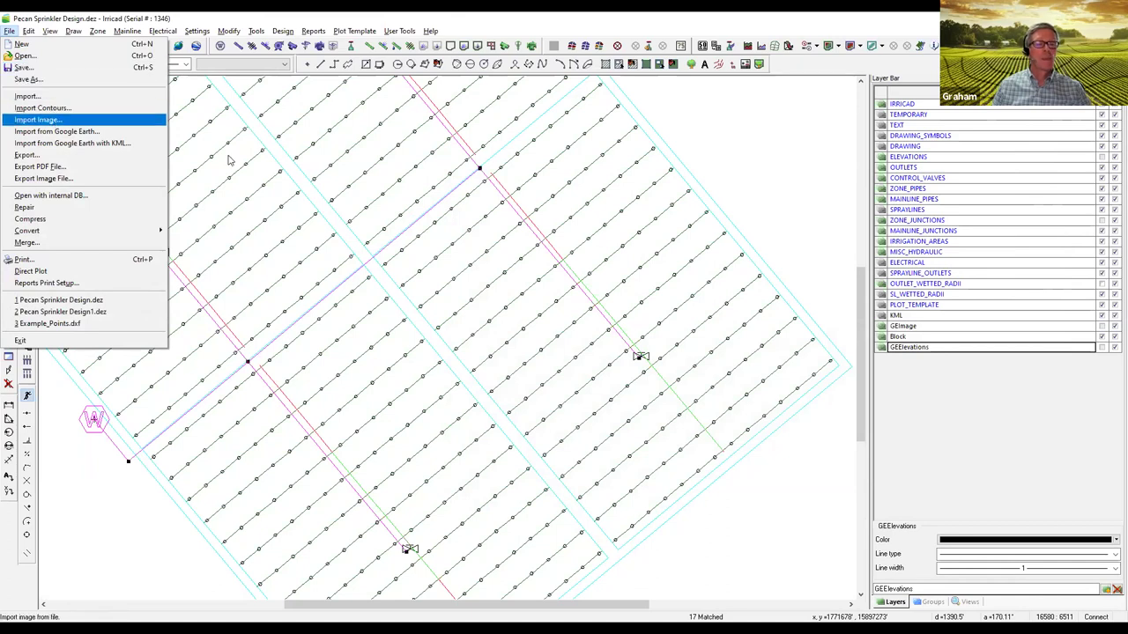
click(245, 238)
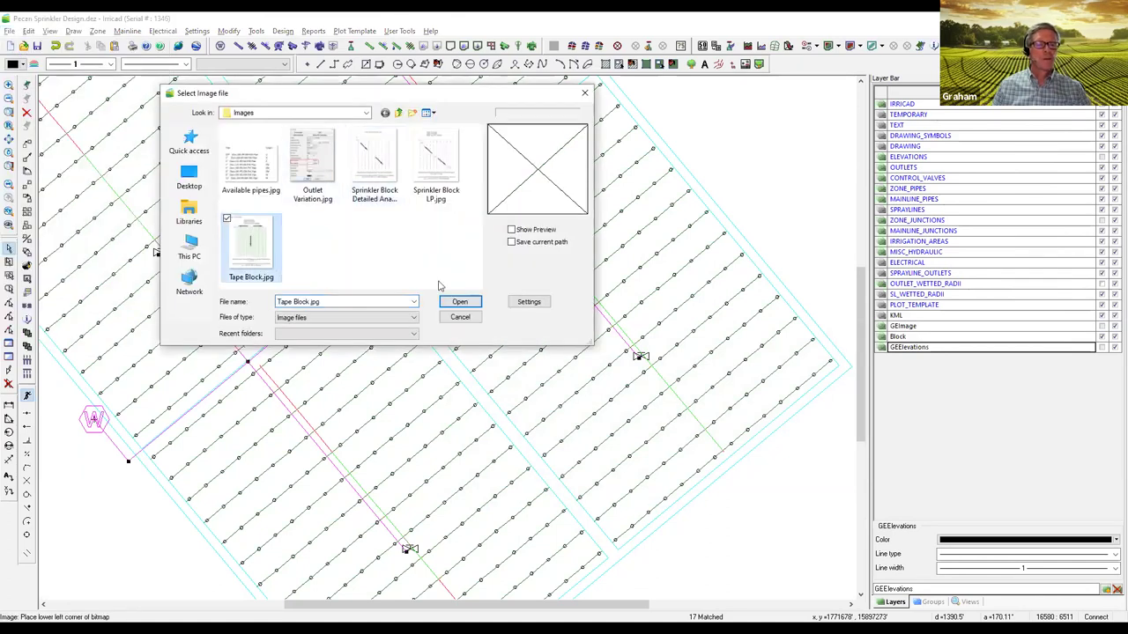
click(456, 302)
click(80, 561)
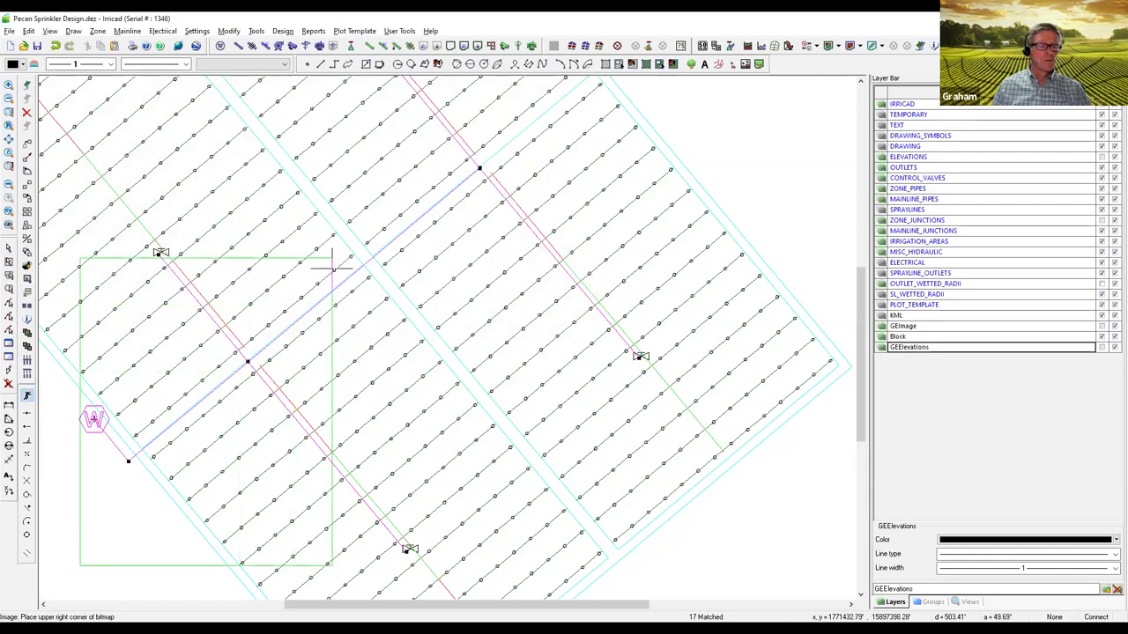
click(435, 132)
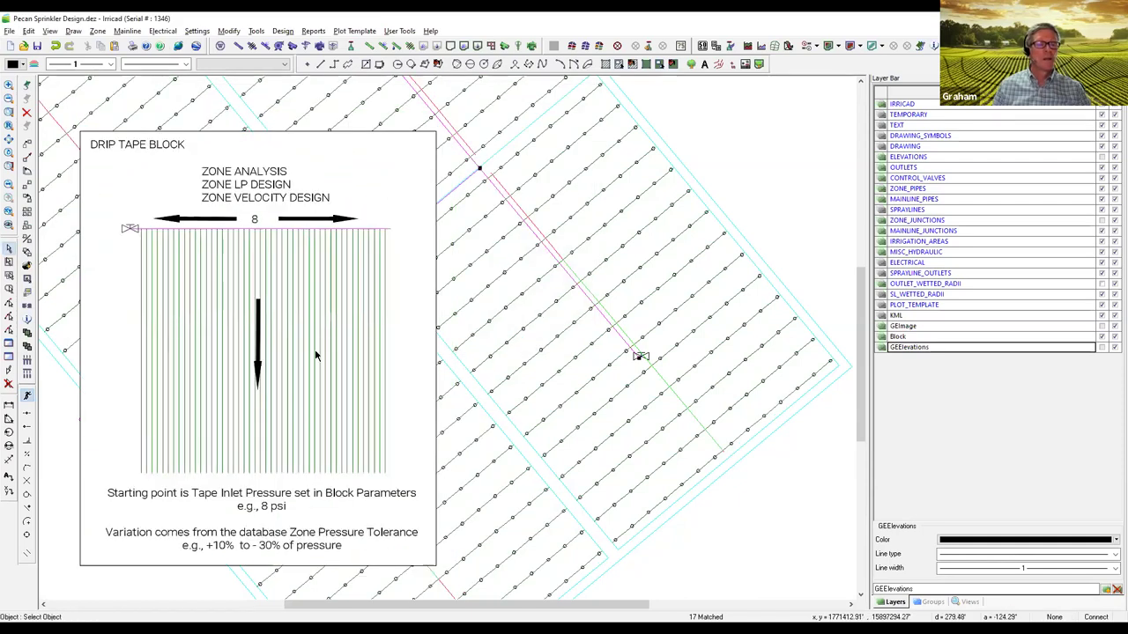
Step: Review the tape inlet pressure in the Tape Irrigation Block settings, then dismiss them without creating a block
click(97, 31)
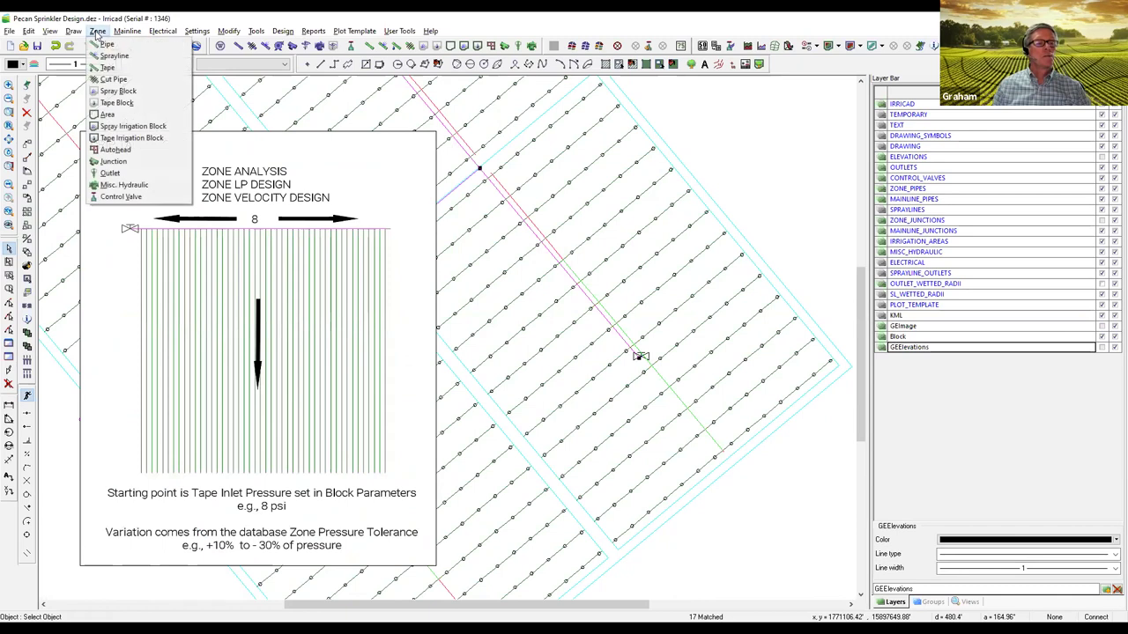
click(131, 141)
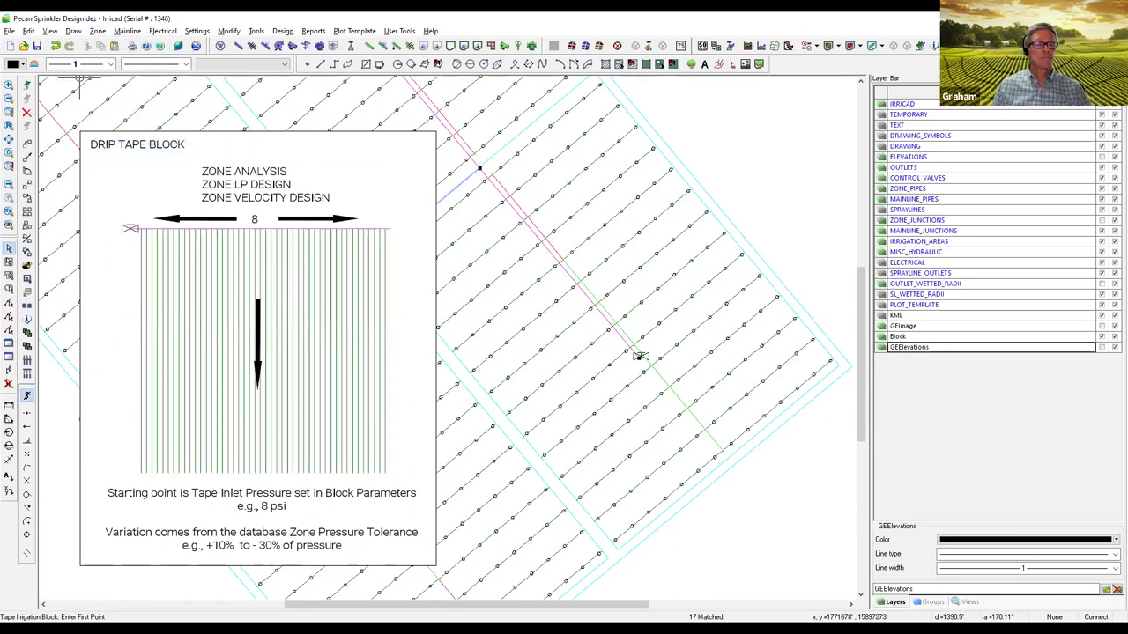
click(640, 355)
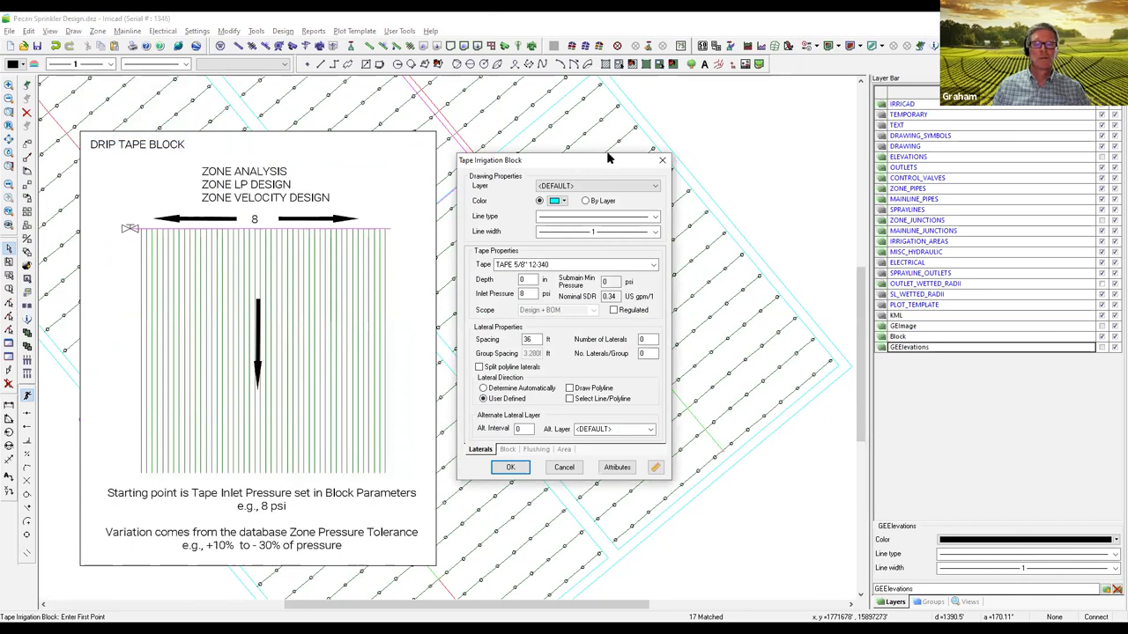
drag(606, 153, 645, 126)
click(569, 265)
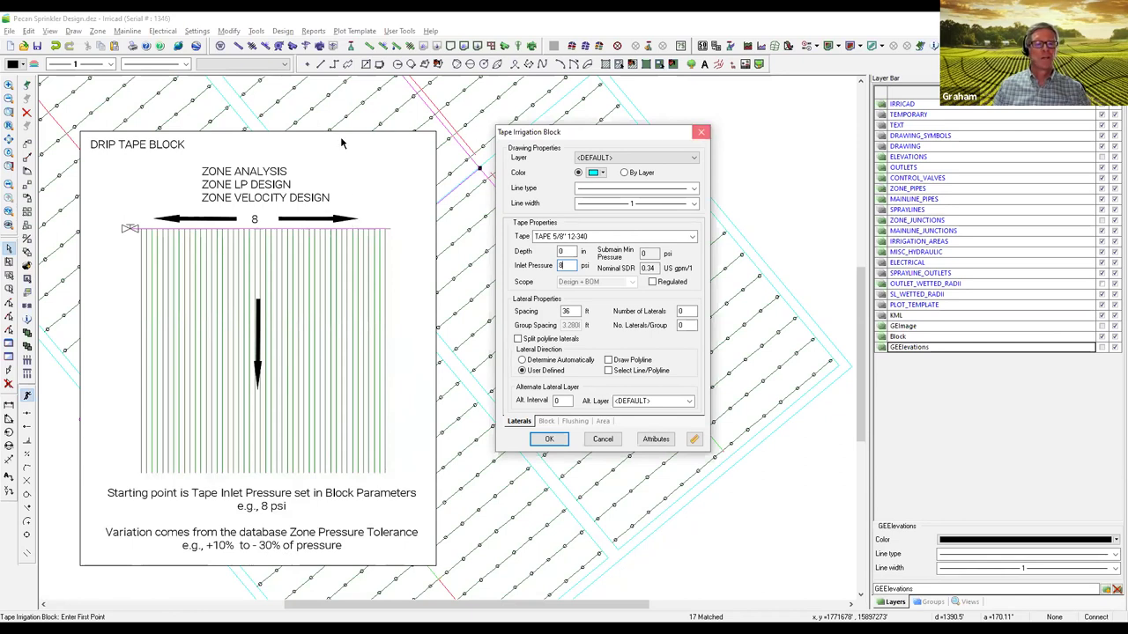
click(701, 133)
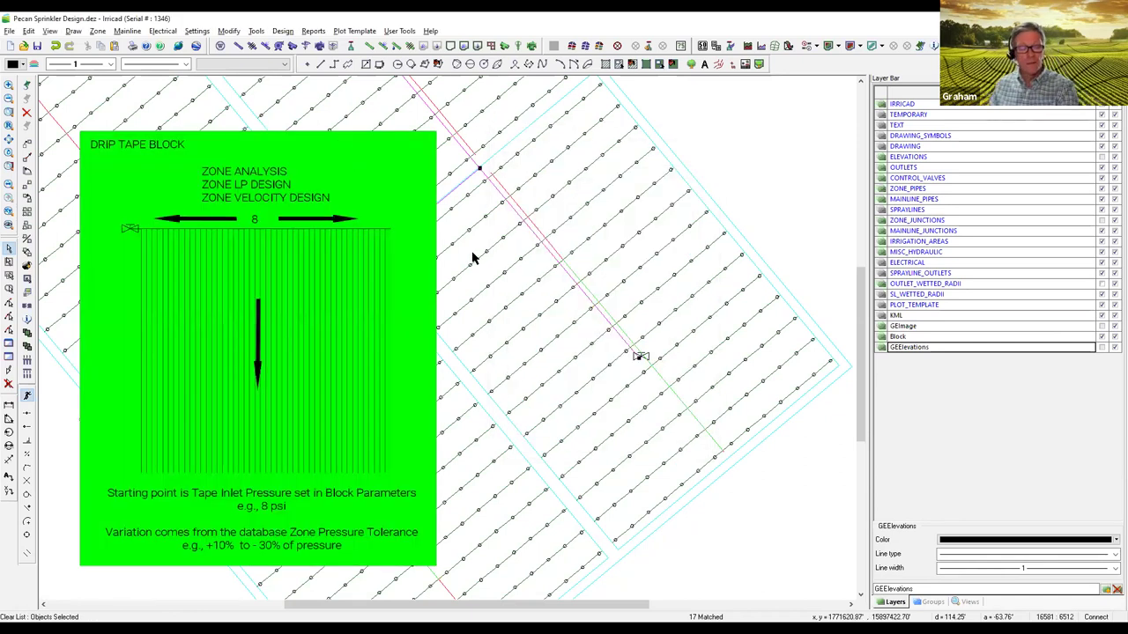
Step: Delete the drip tape block image from the drawing
key(Delete)
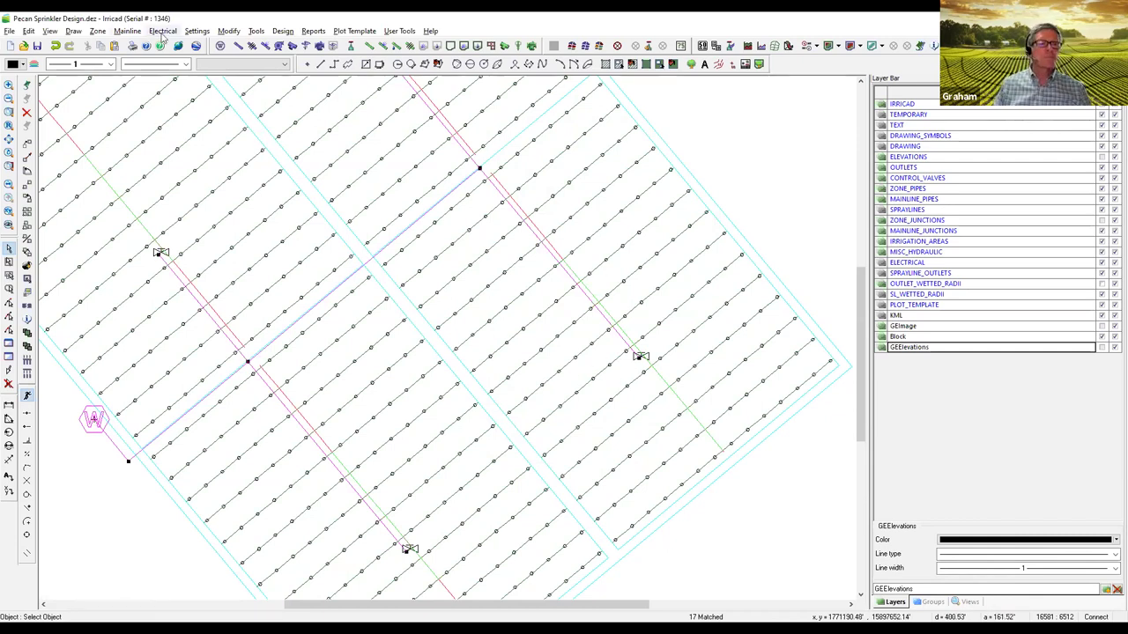
Step: Run the Zone Design Summary report, review allowable against actual outlet flows and pressures for each zone, and close it
click(310, 31)
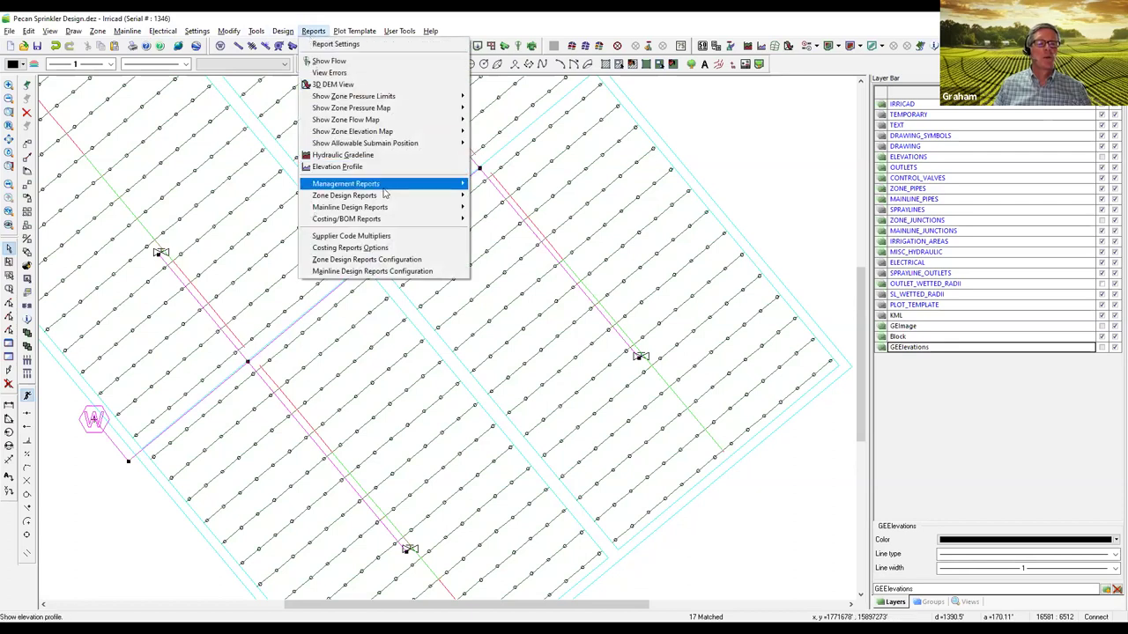
mouse_move(379, 196)
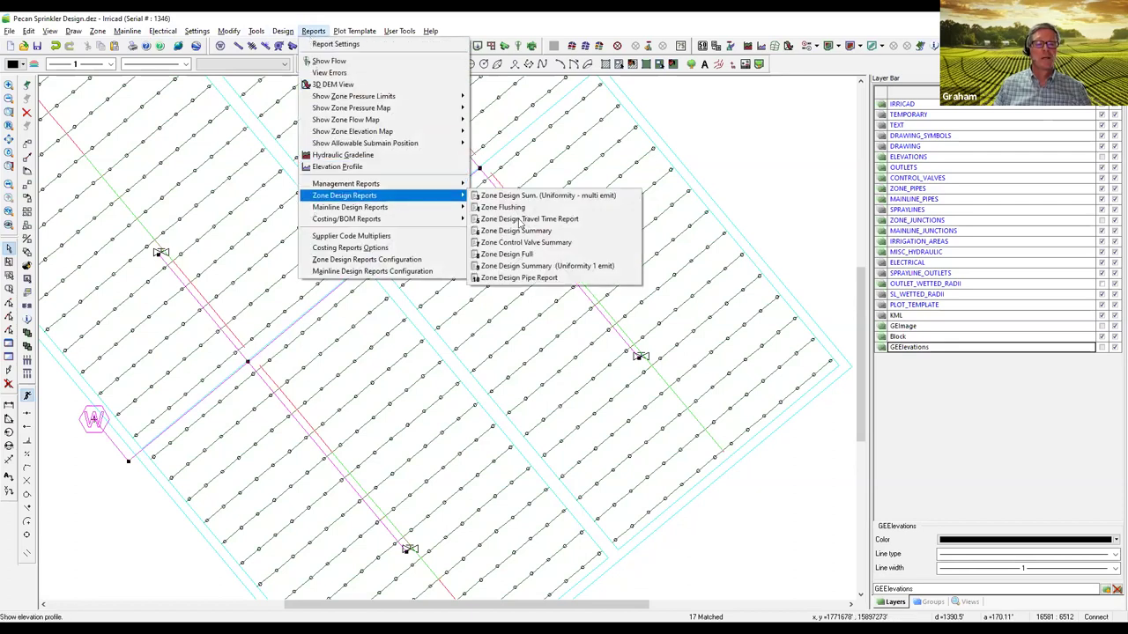
click(534, 232)
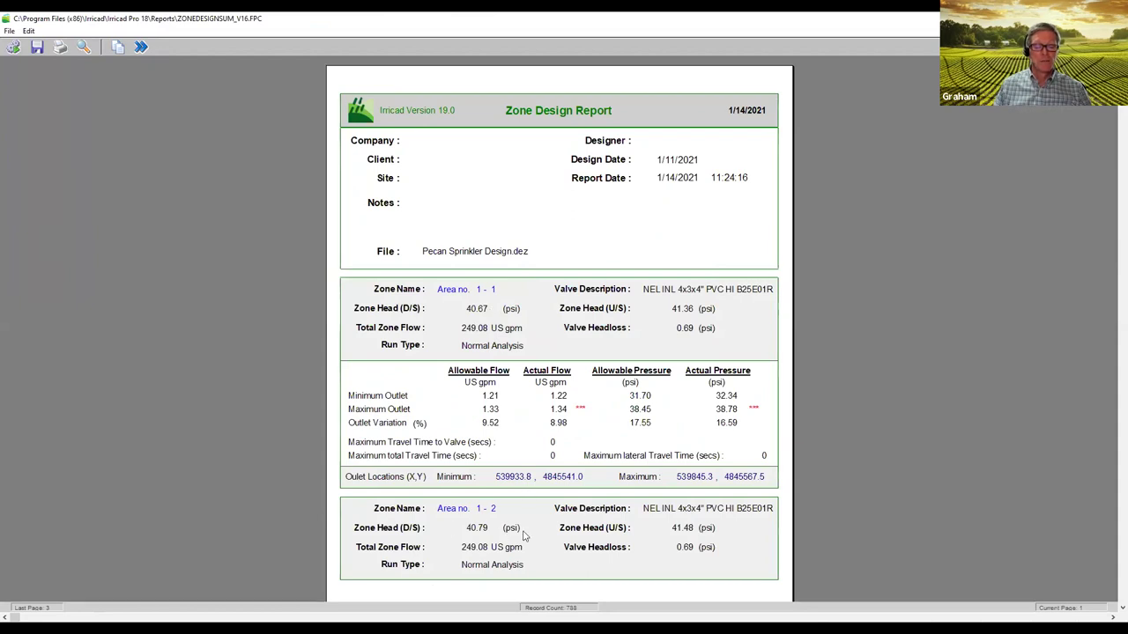
scroll(524, 535, down, 1)
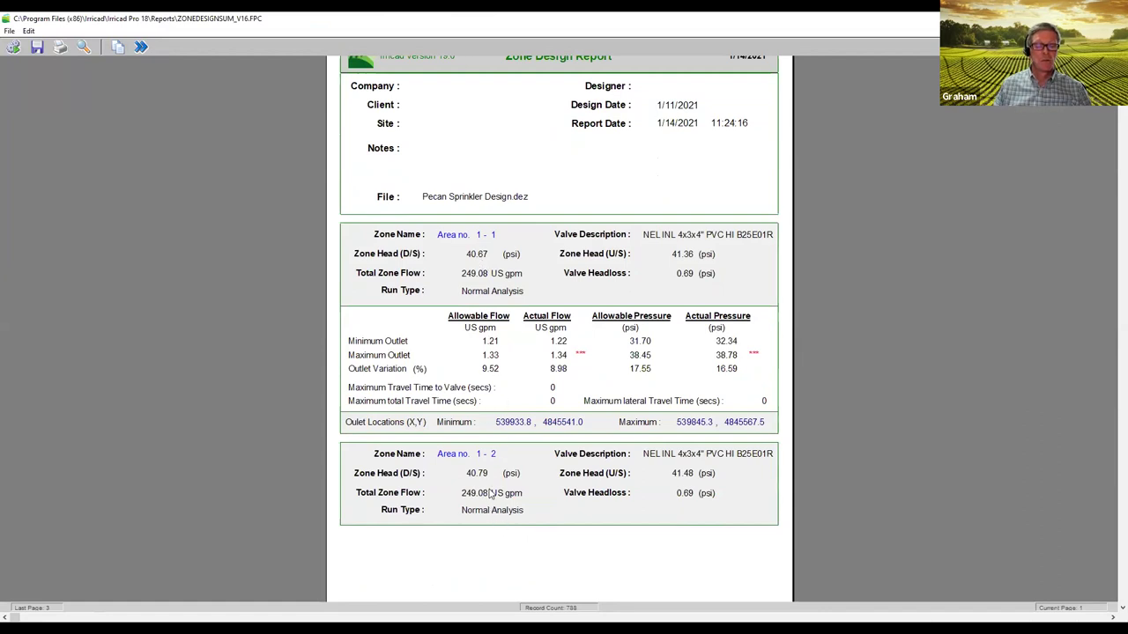
scroll(491, 483, down, 3)
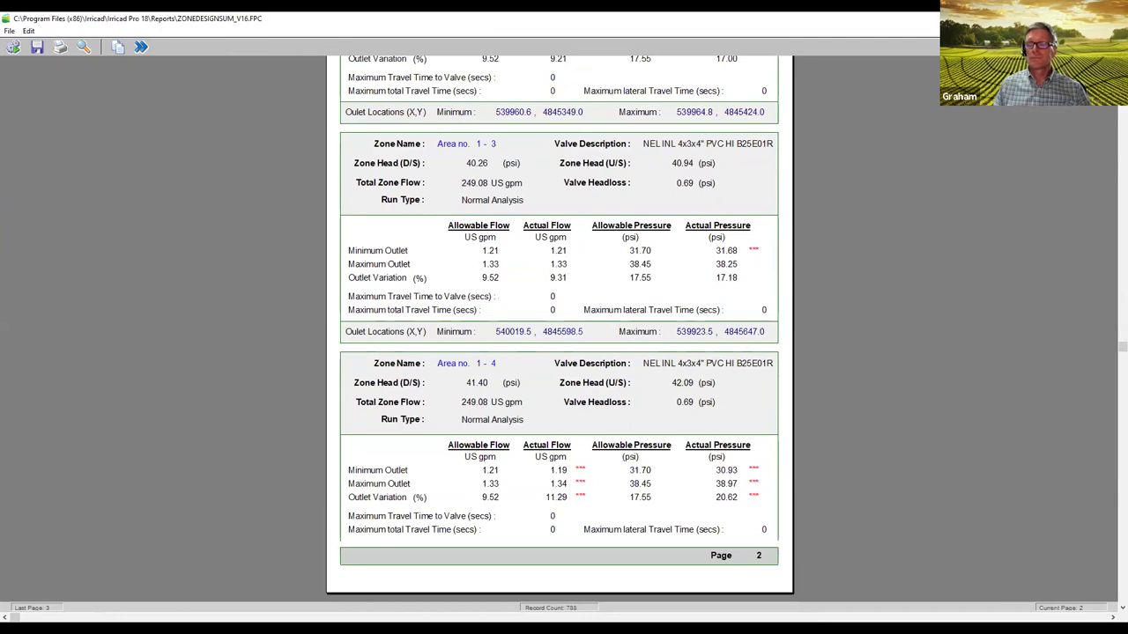
key(Escape)
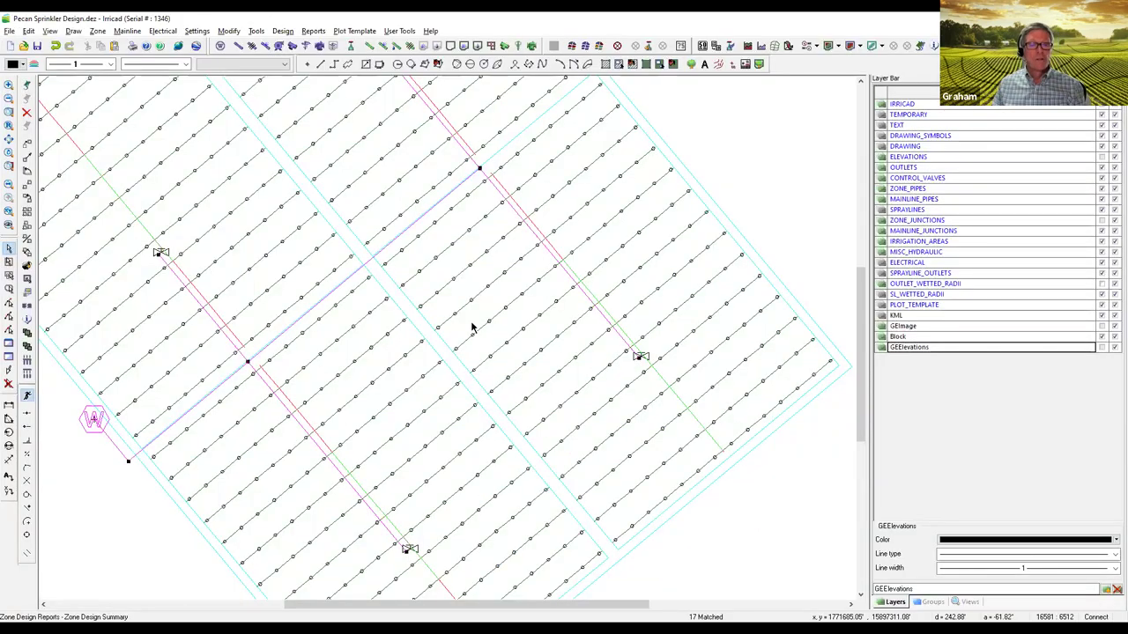
Step: In the Zone Design Configuration, set the D/S valve pressure to 41 psi for all four zones, Area no. 1-1 to 1-4
click(283, 31)
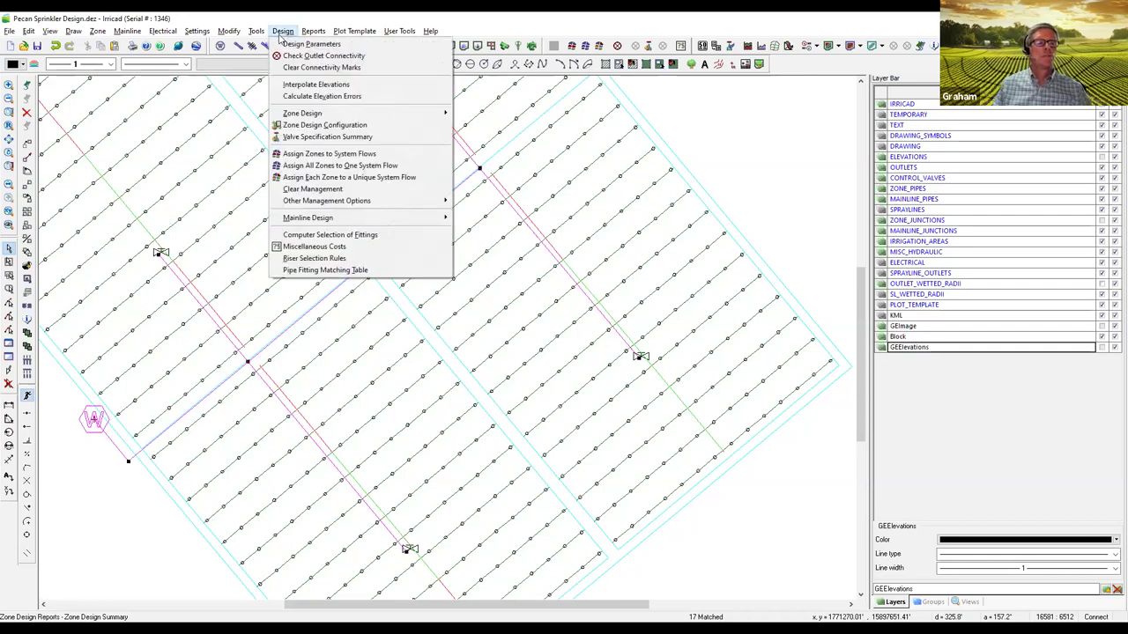
click(350, 126)
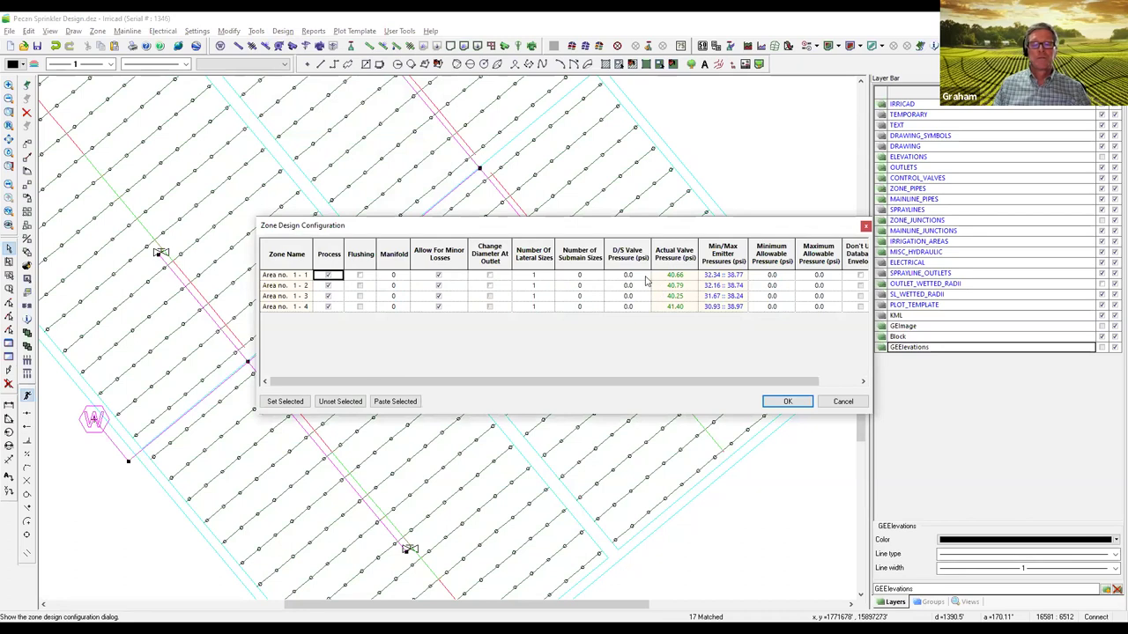
click(646, 279)
text(41)
click(649, 286)
text(41)
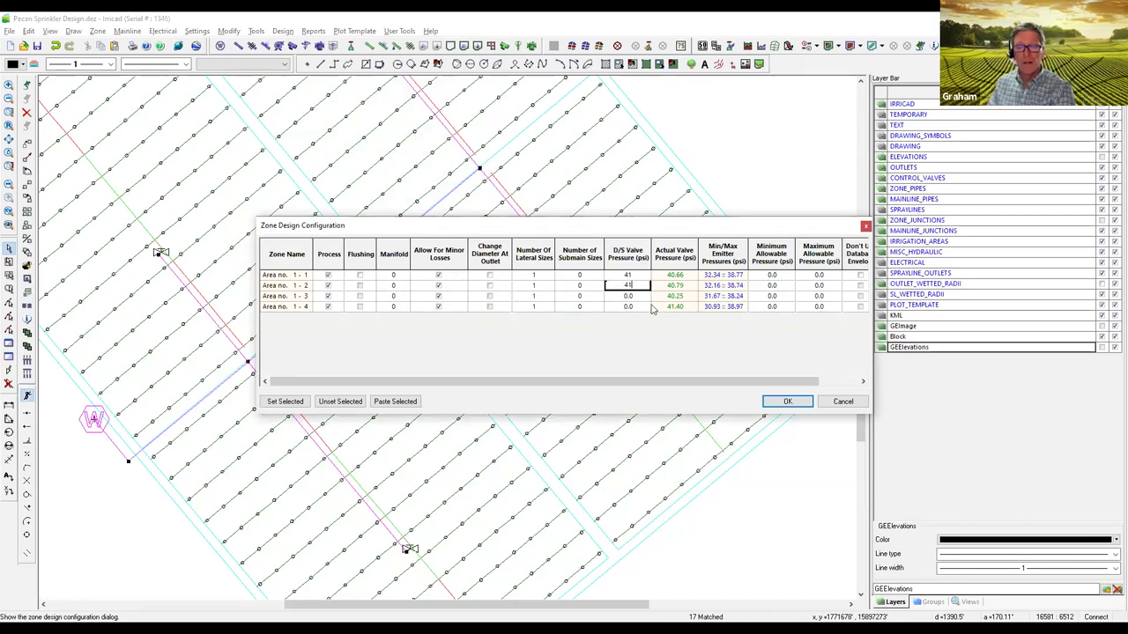
click(647, 297)
text(41)
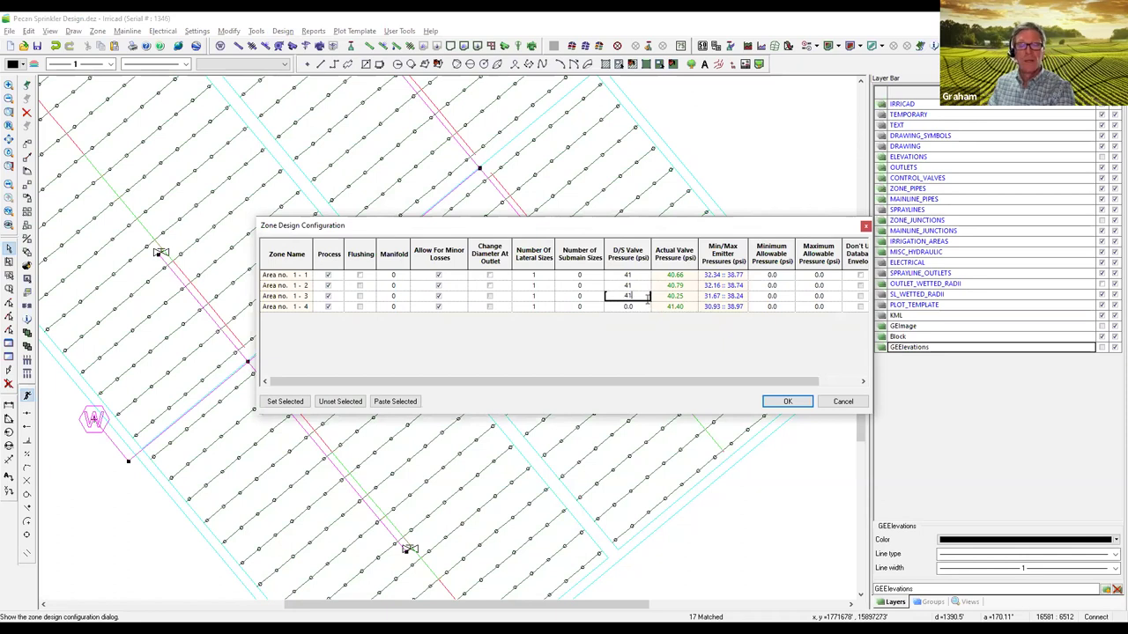
click(647, 308)
text(41)
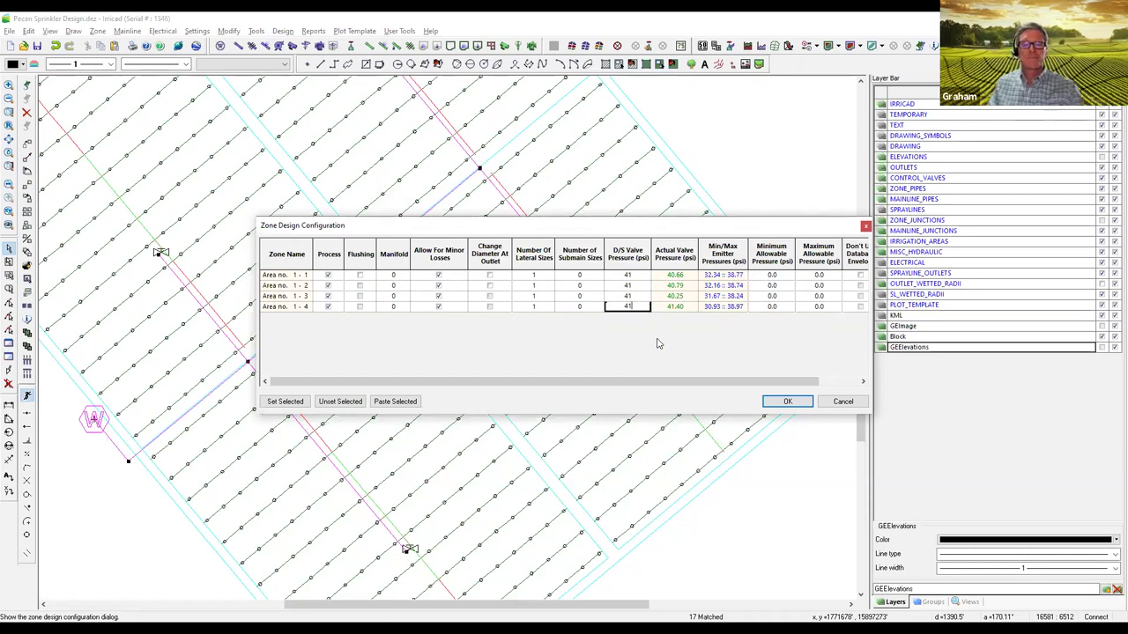
drag(705, 231, 619, 190)
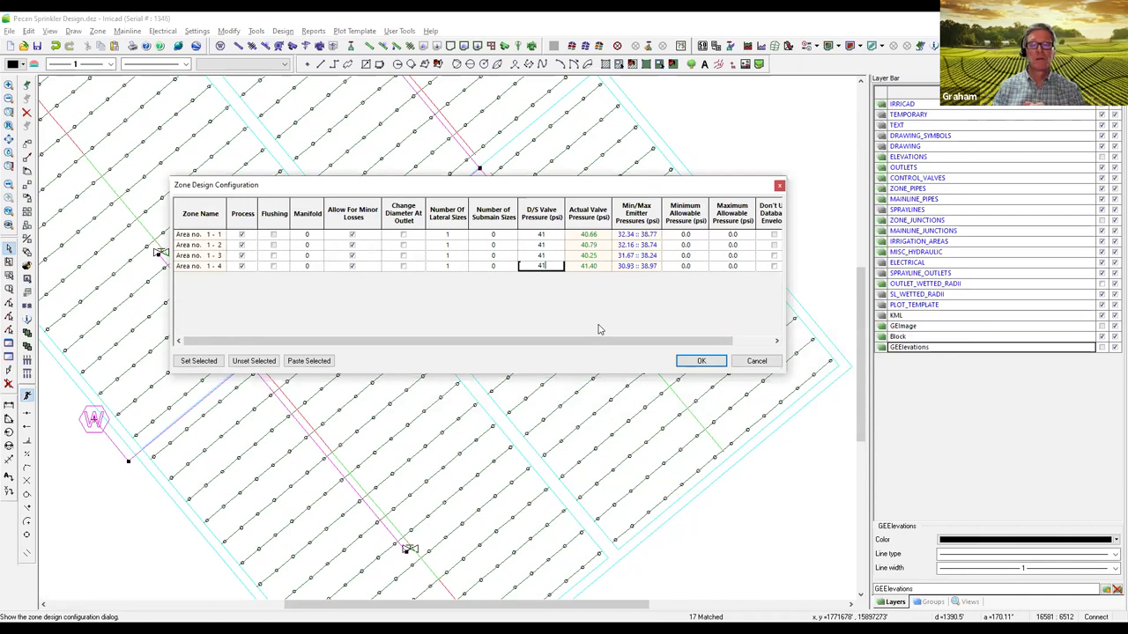
click(608, 245)
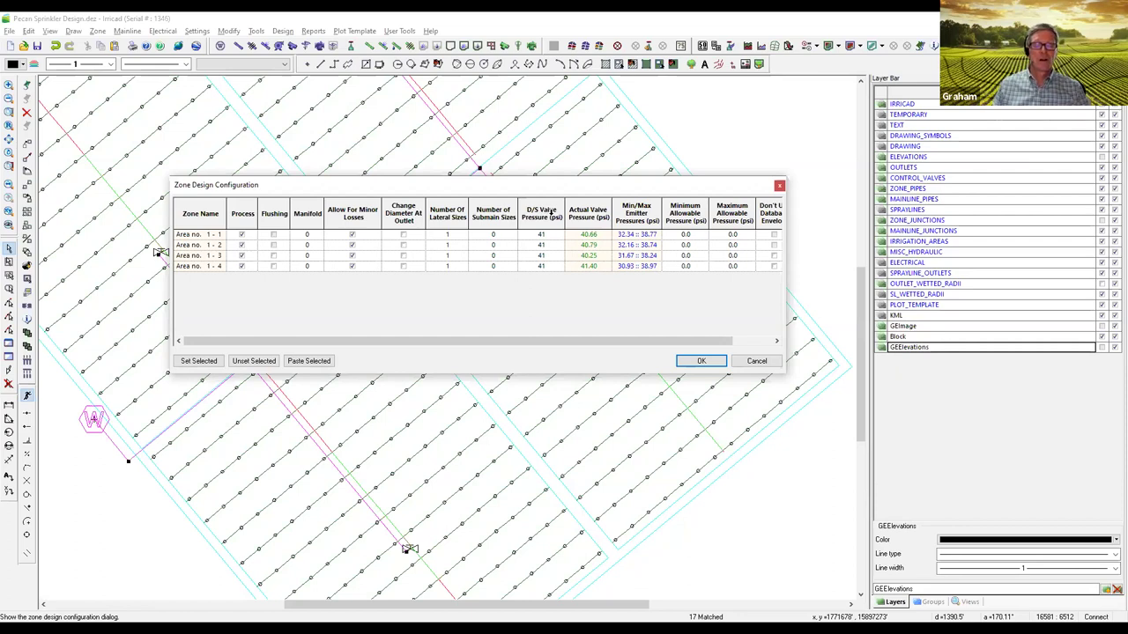
click(715, 362)
click(284, 32)
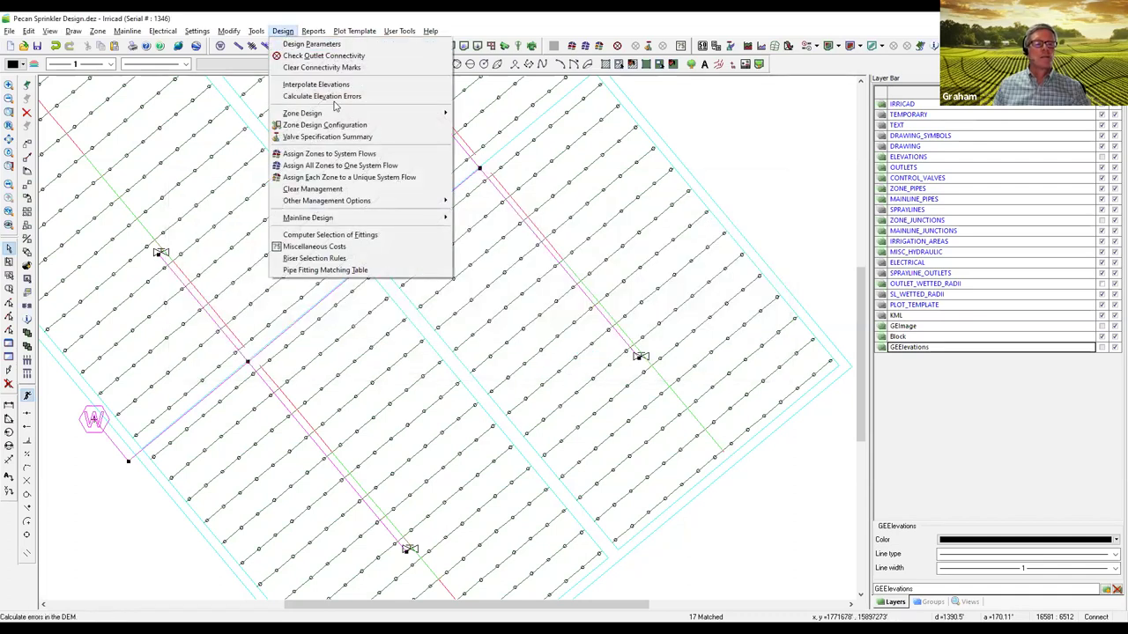
mouse_move(342, 116)
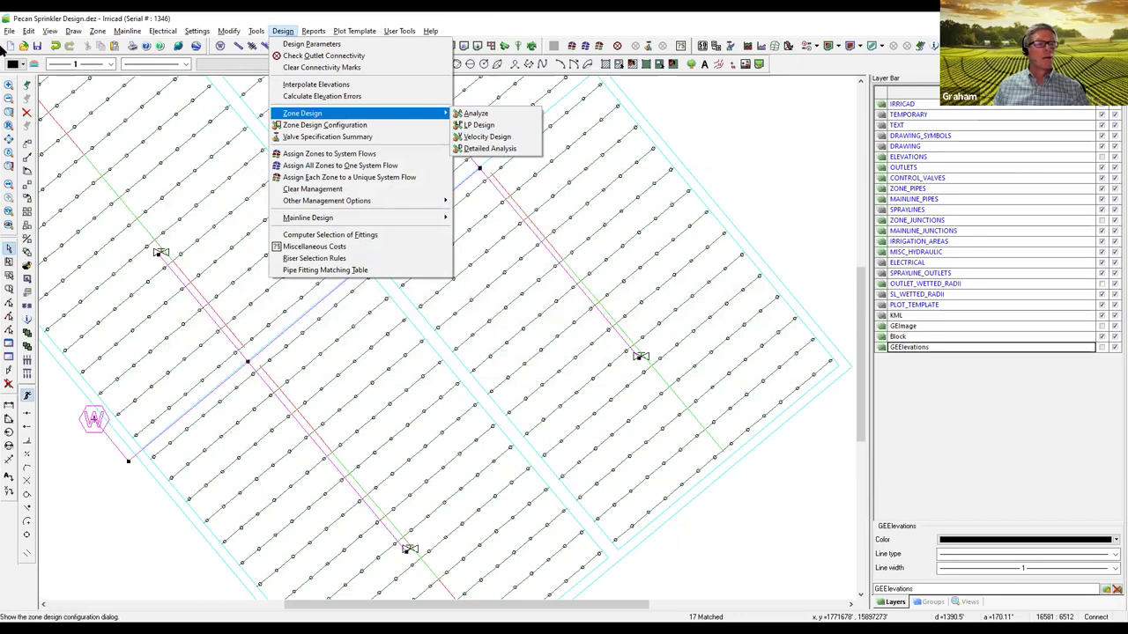
Step: Import the image Sprinkler Block Detailed Analysis.jpg and place it over the western part of the sprinkler layout
click(12, 33)
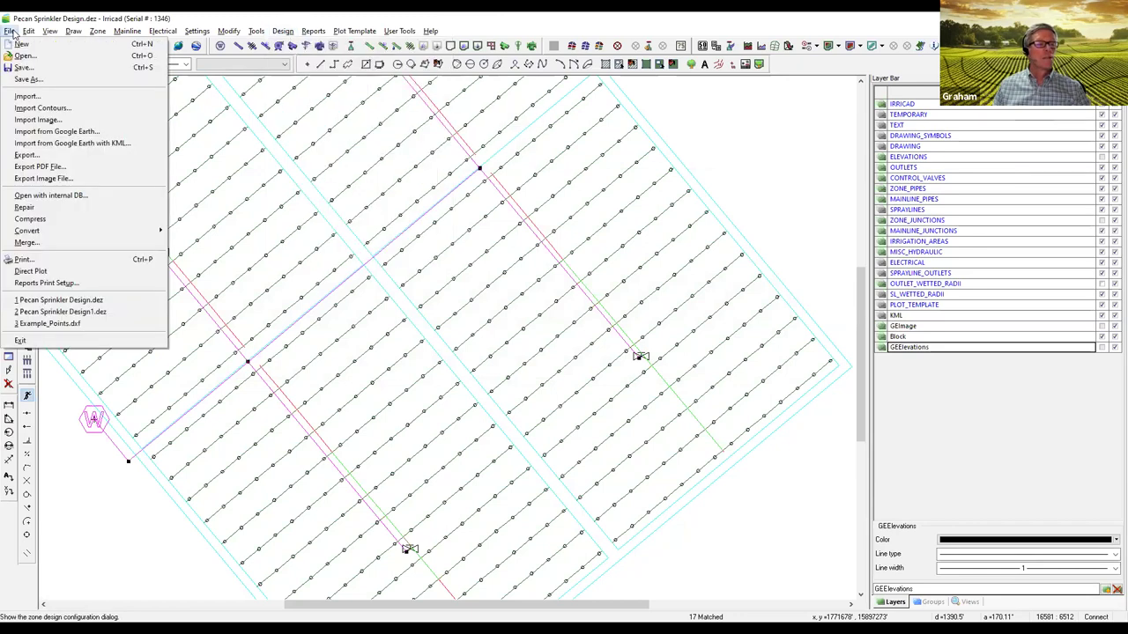
click(40, 120)
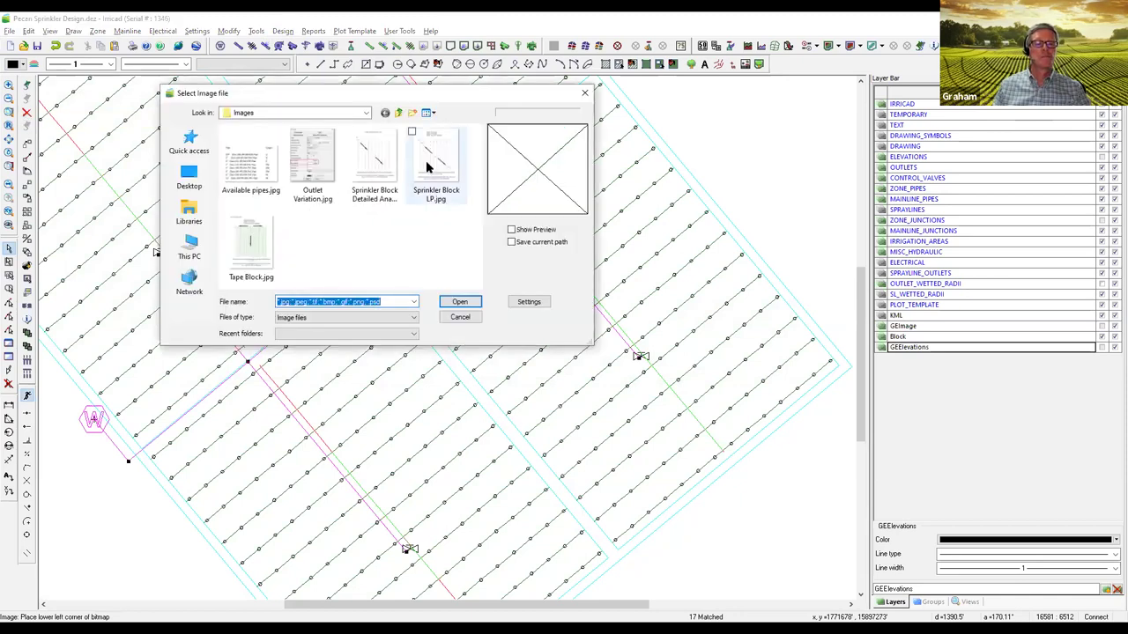
click(371, 172)
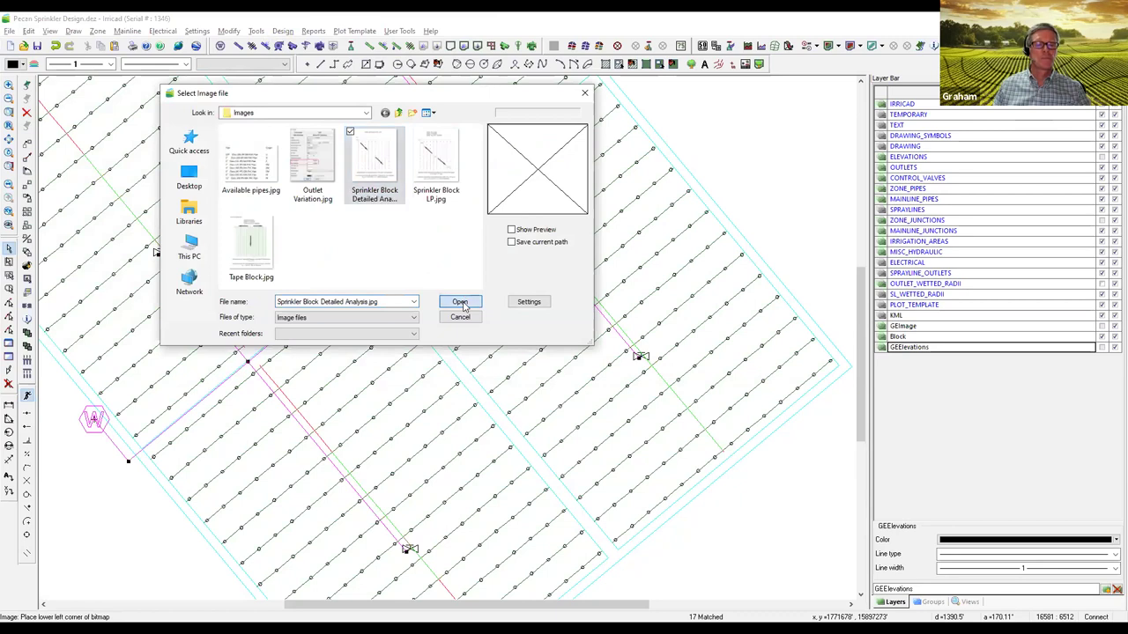
click(459, 301)
click(61, 537)
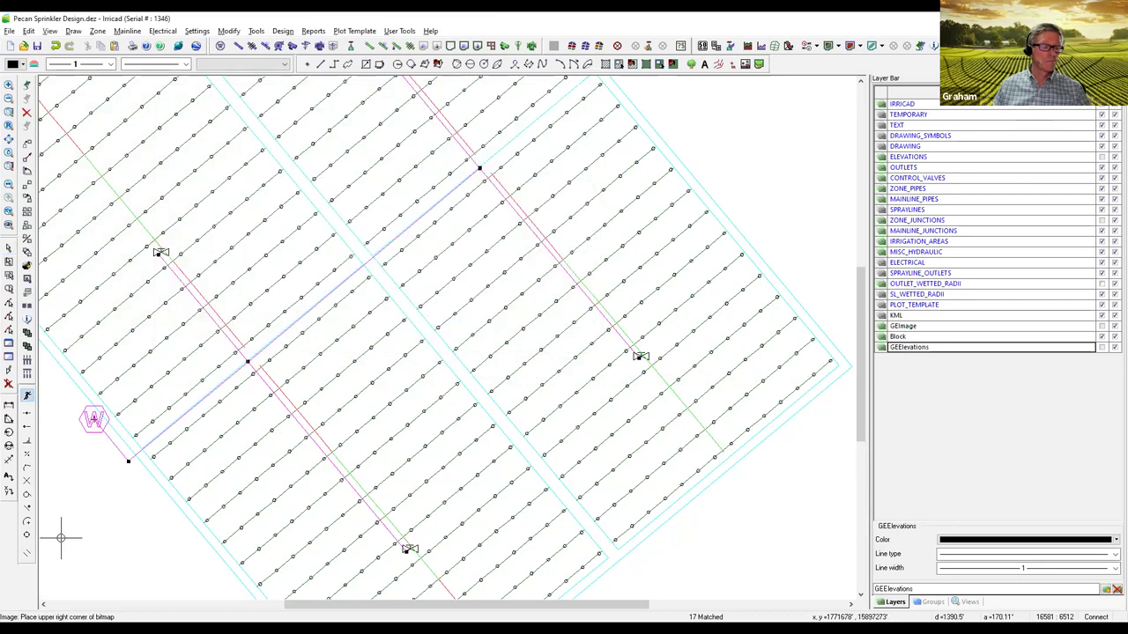
click(389, 151)
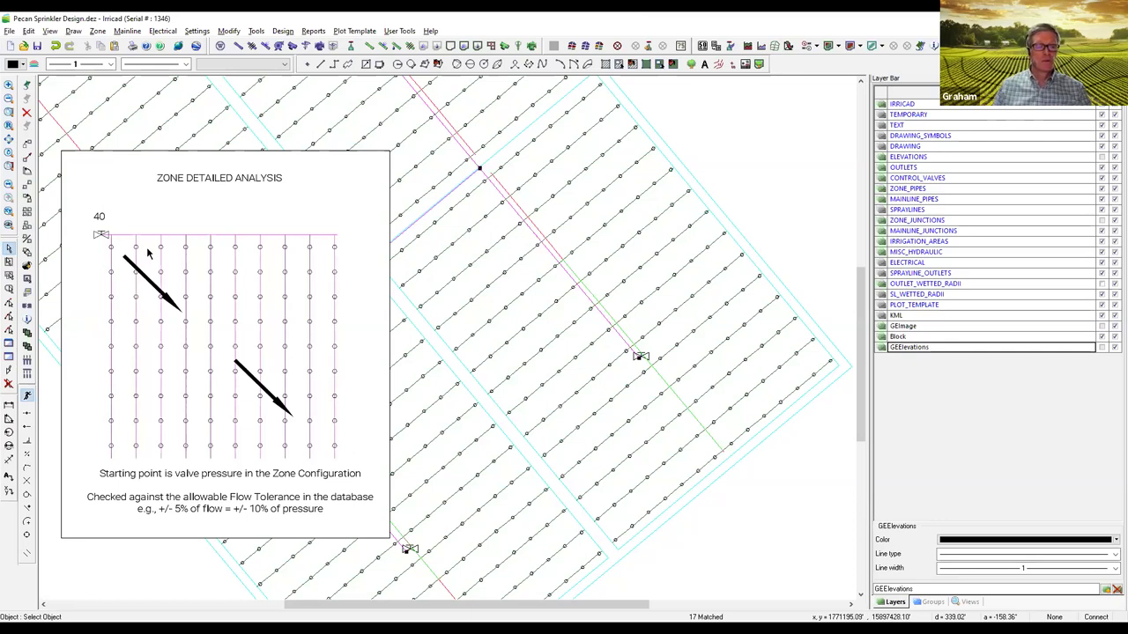
Step: Delete the Zone Detailed Analysis image from the sprinkler layout
click(311, 156)
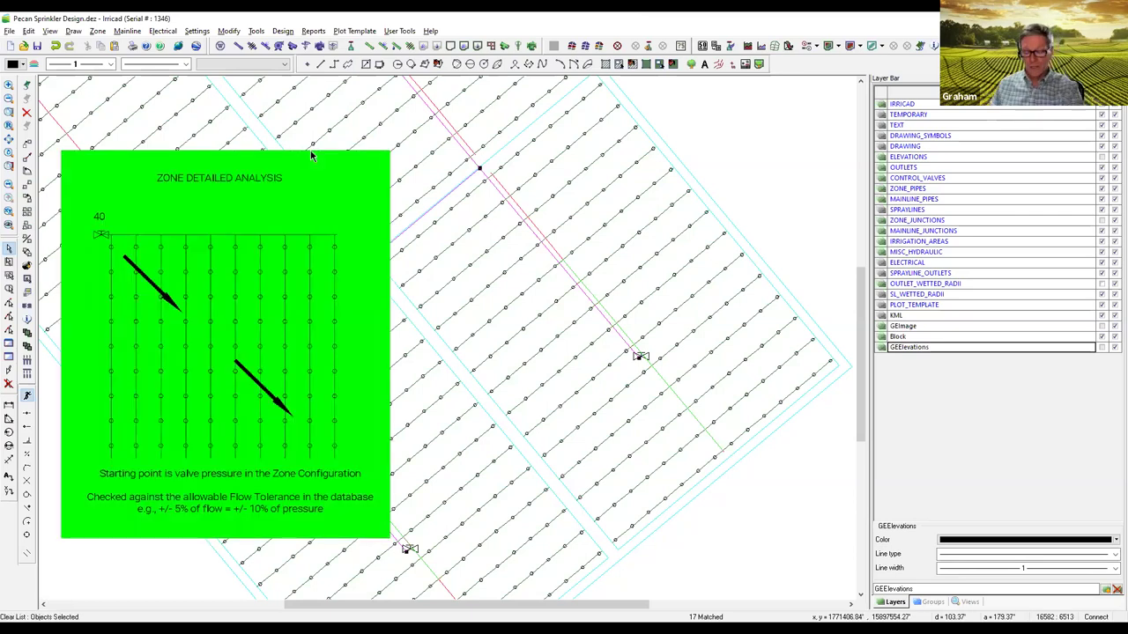
key(Delete)
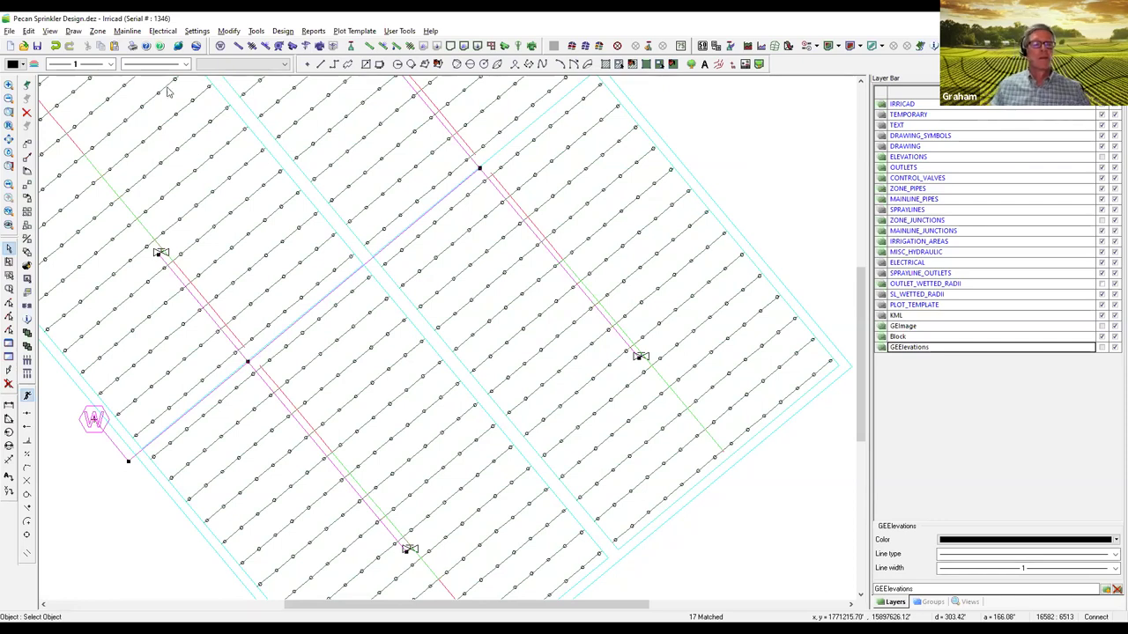
Step: Run the Detailed Analysis zone design for all zones and acknowledge each notice
click(290, 30)
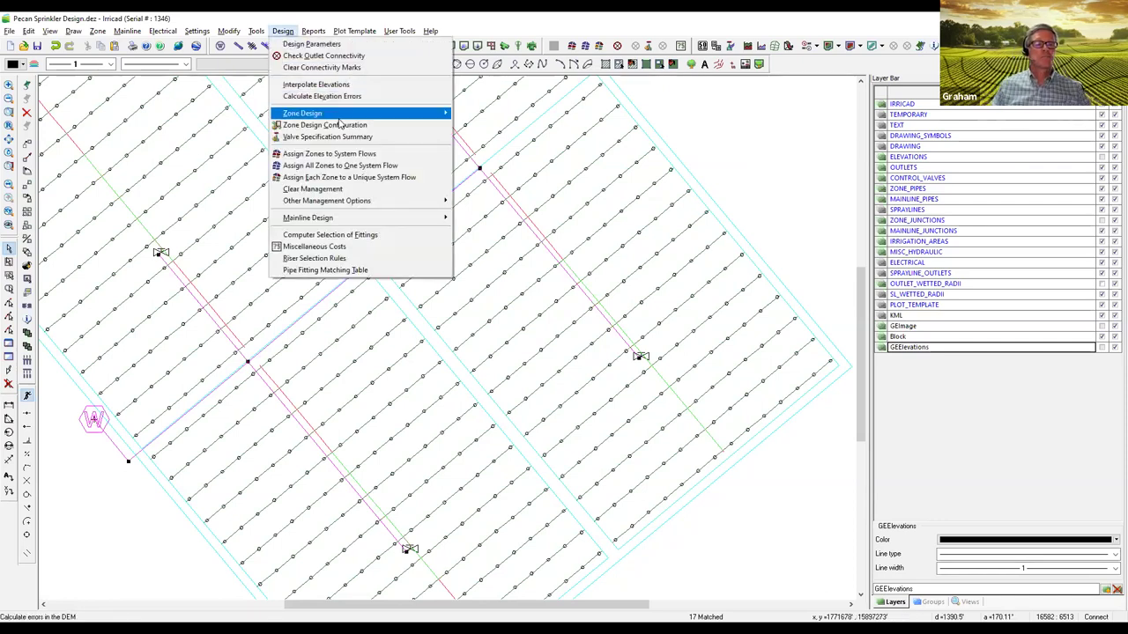
mouse_move(358, 118)
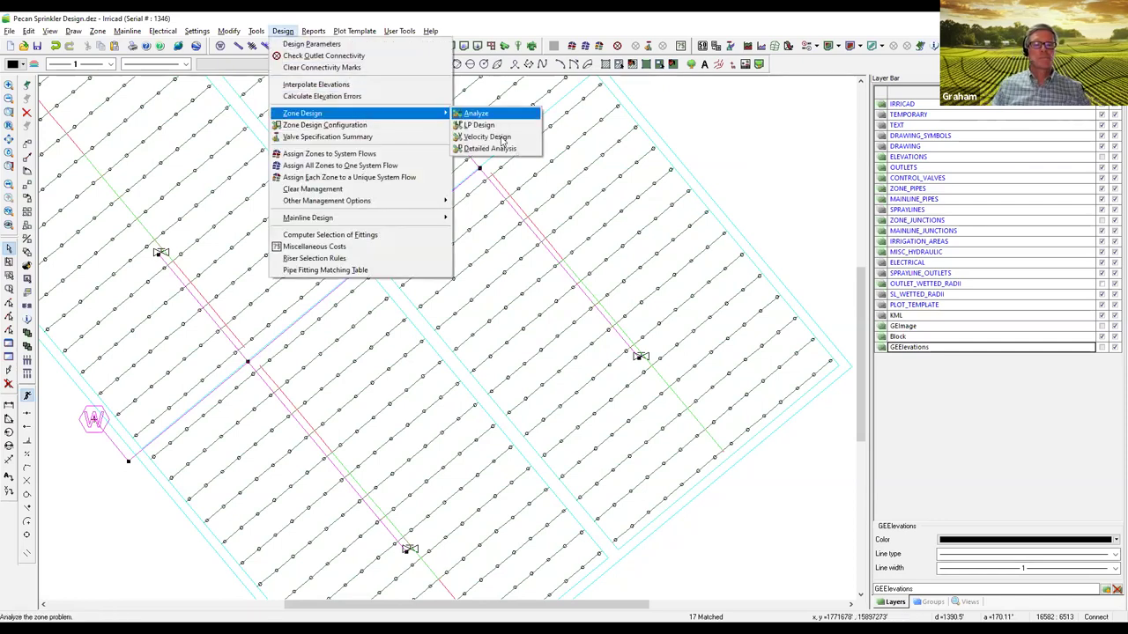
click(501, 150)
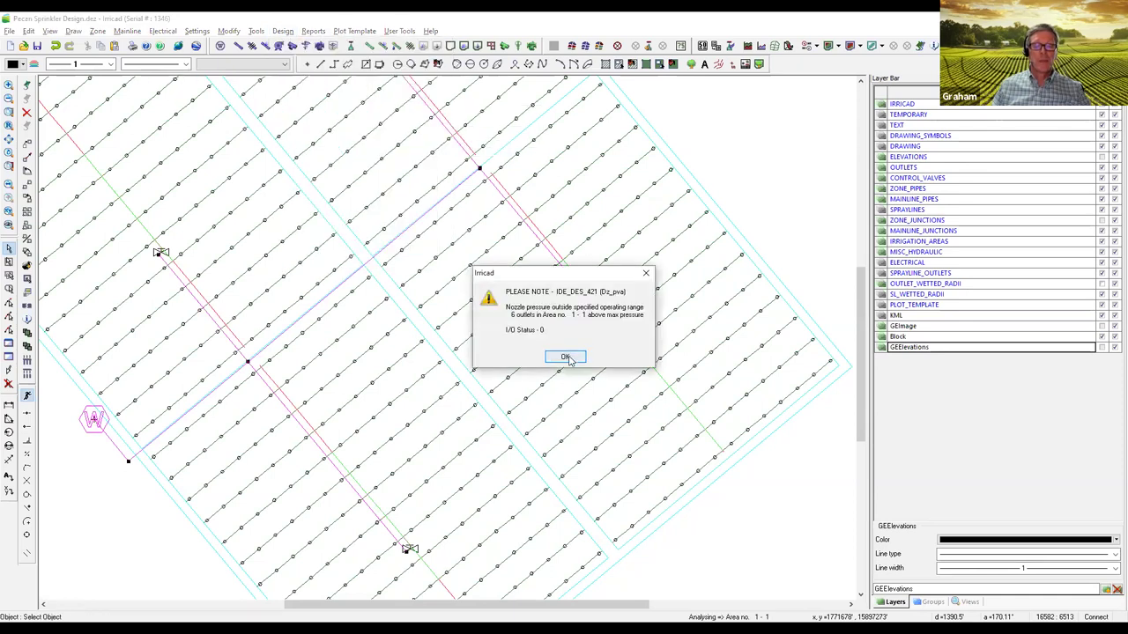
click(568, 357)
click(566, 358)
click(565, 358)
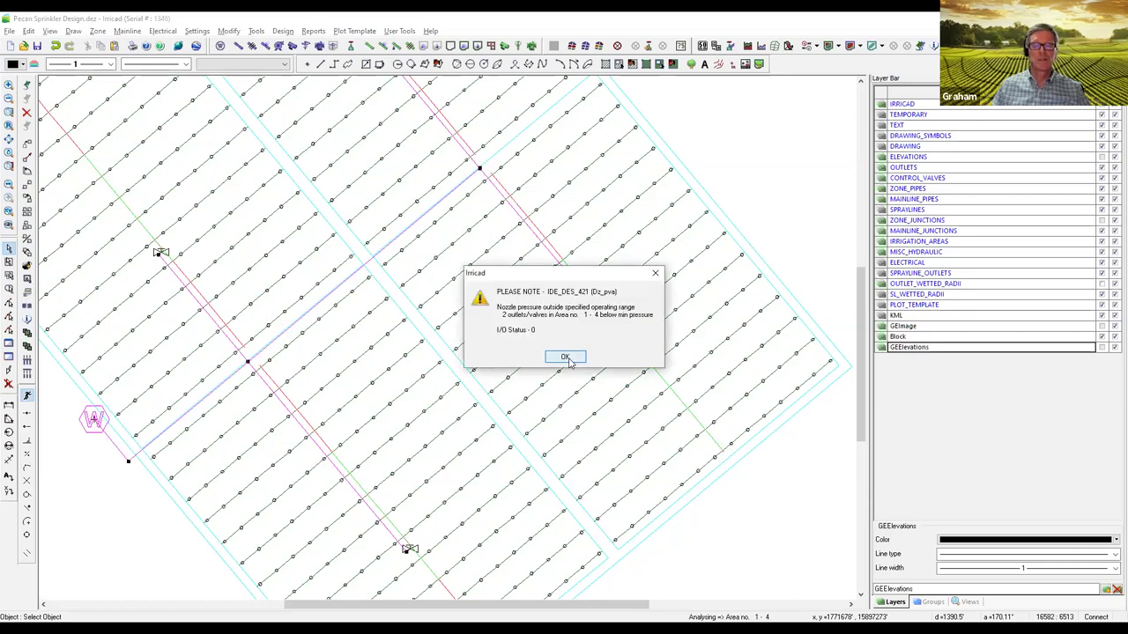
click(566, 358)
click(566, 358)
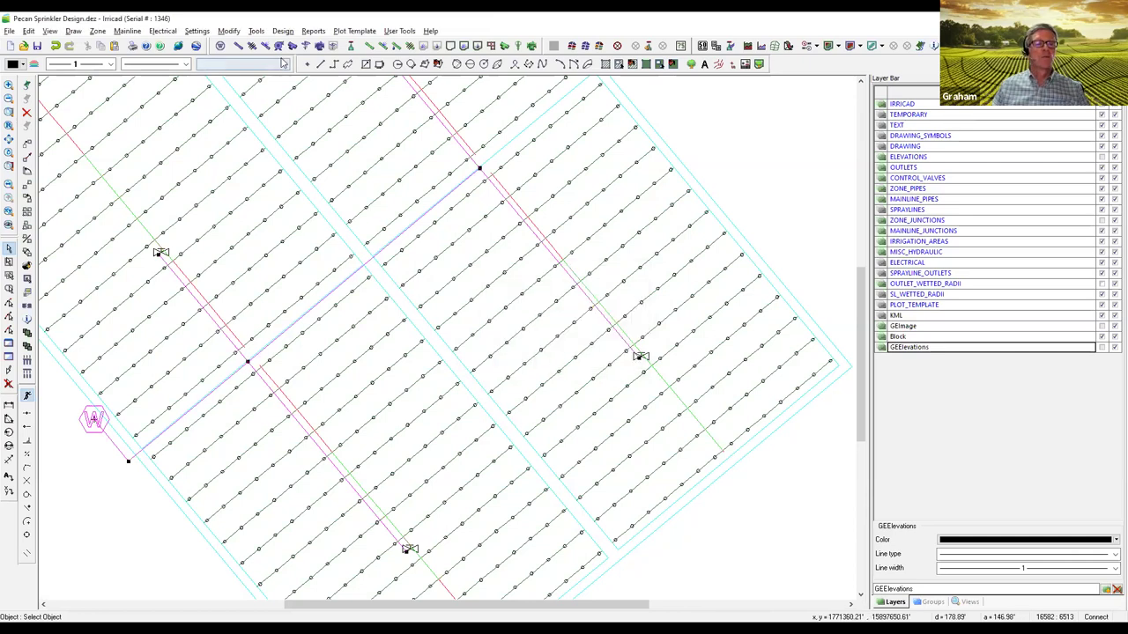
Step: Run the Zone Design Summary report, compare allowable with actual outlet flows and pressures, and close it
click(312, 32)
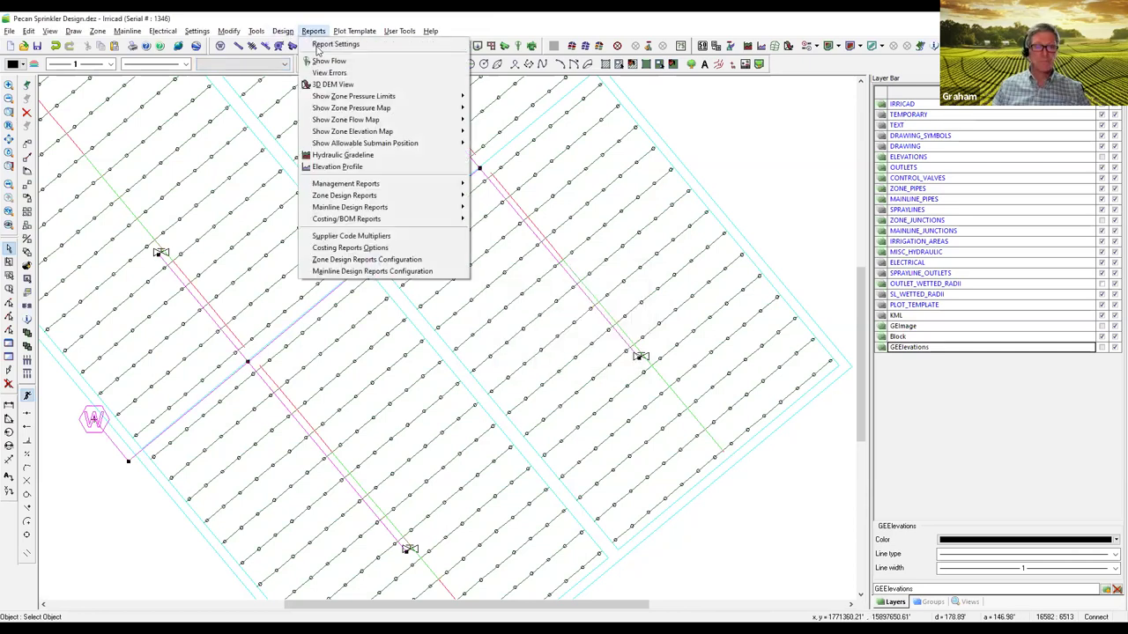
mouse_move(370, 197)
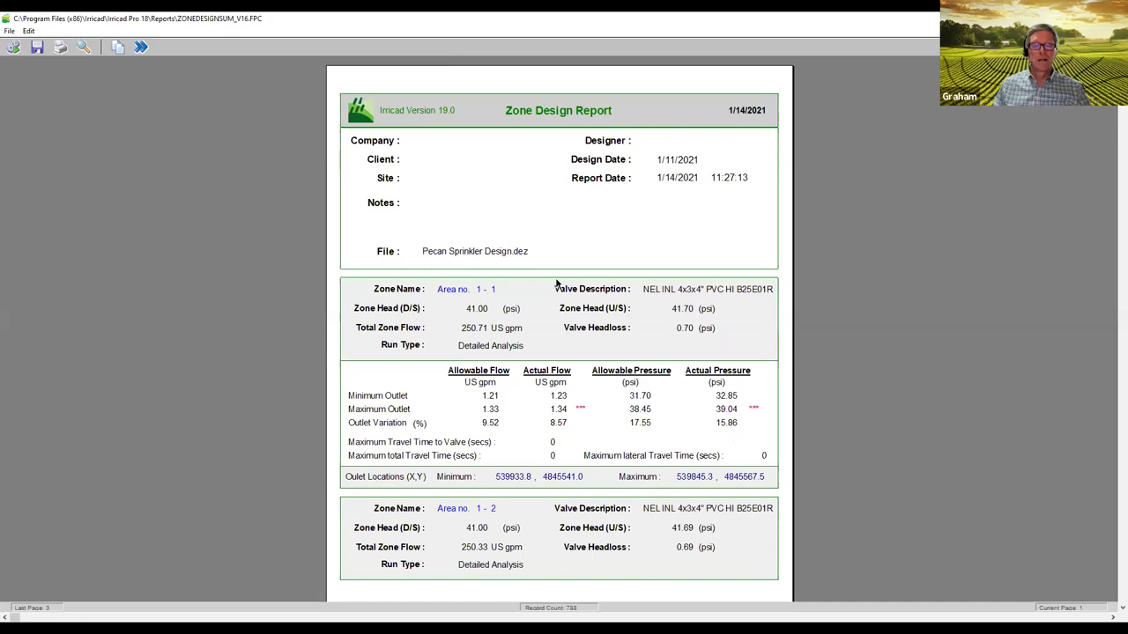
key(Escape)
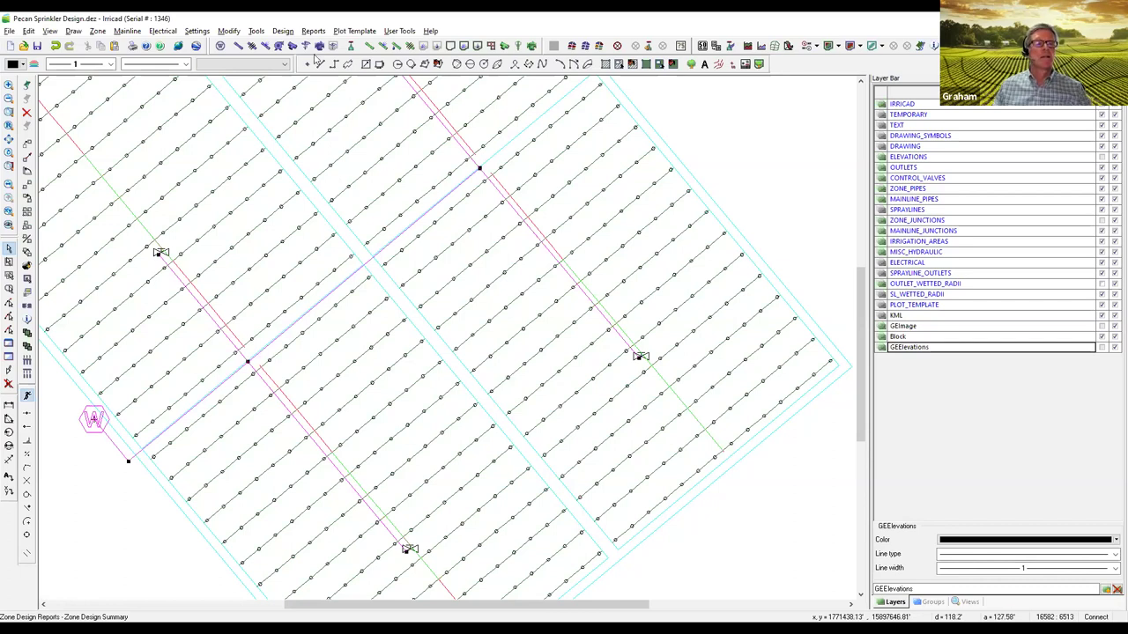
Step: Check the actual valve pressures and min/max emitter pressures of the four zones in the Zone Design Configuration, leaving it without changes
click(283, 30)
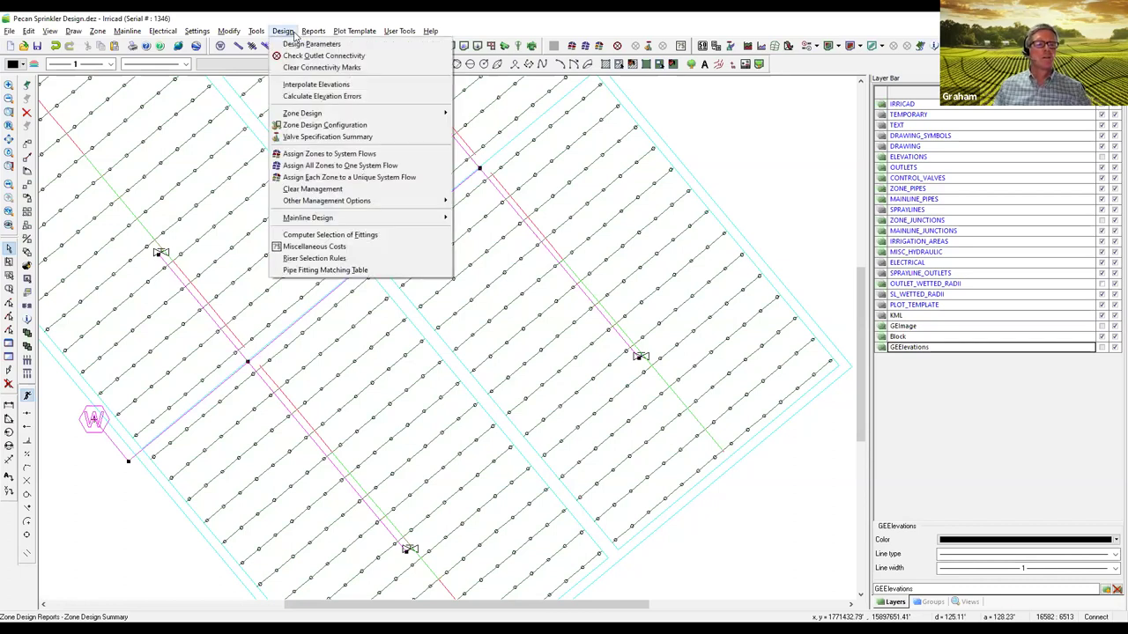
click(335, 130)
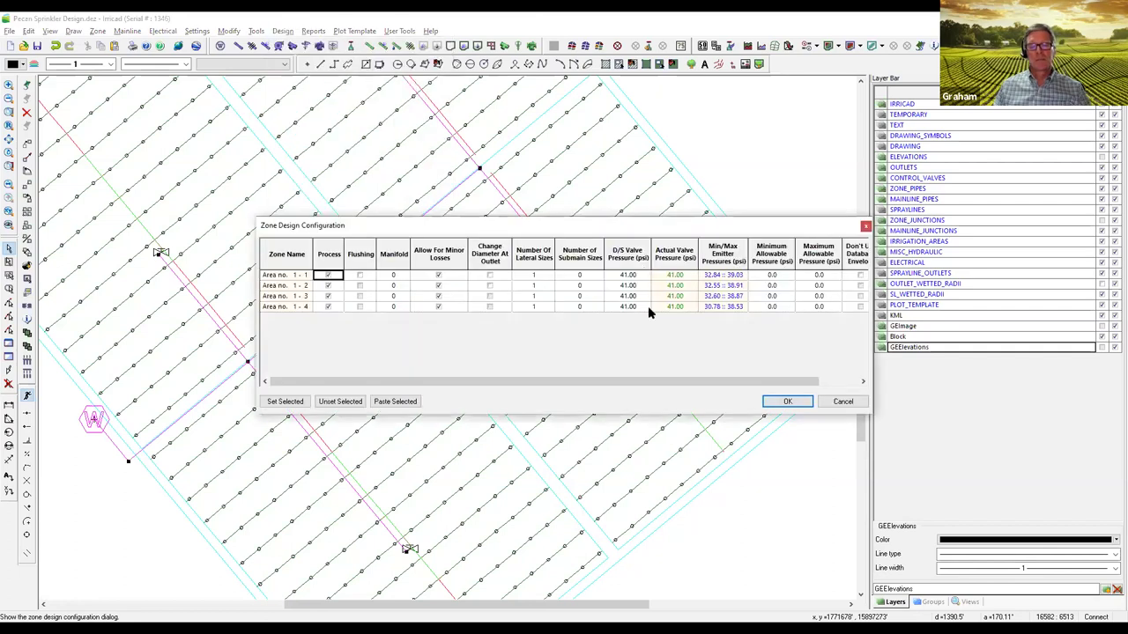
click(842, 402)
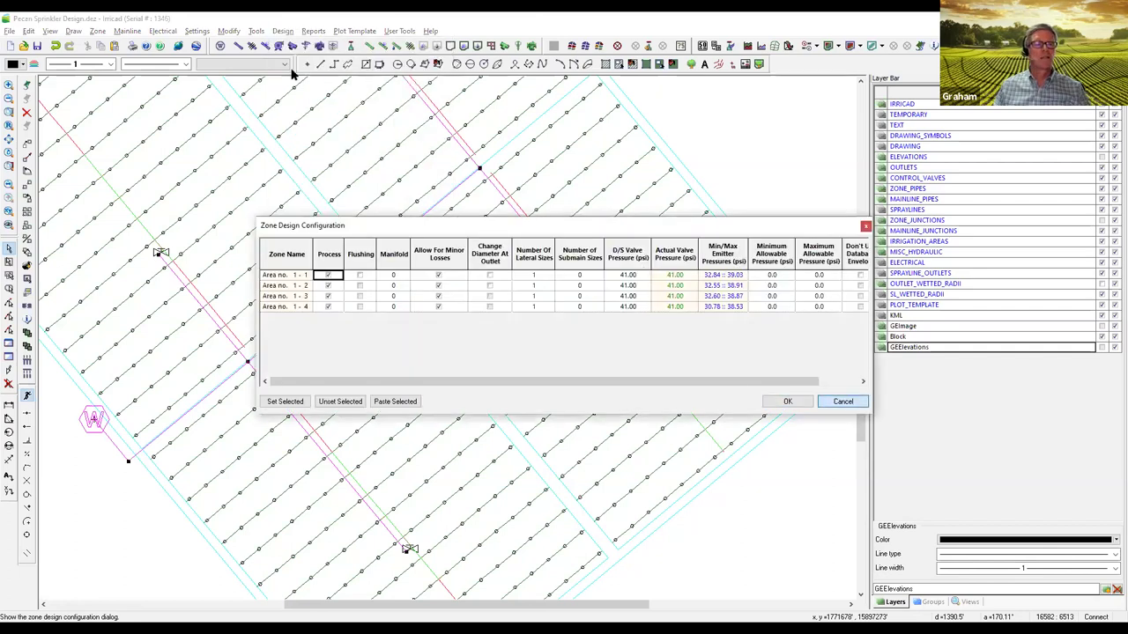
click(283, 31)
mouse_move(334, 113)
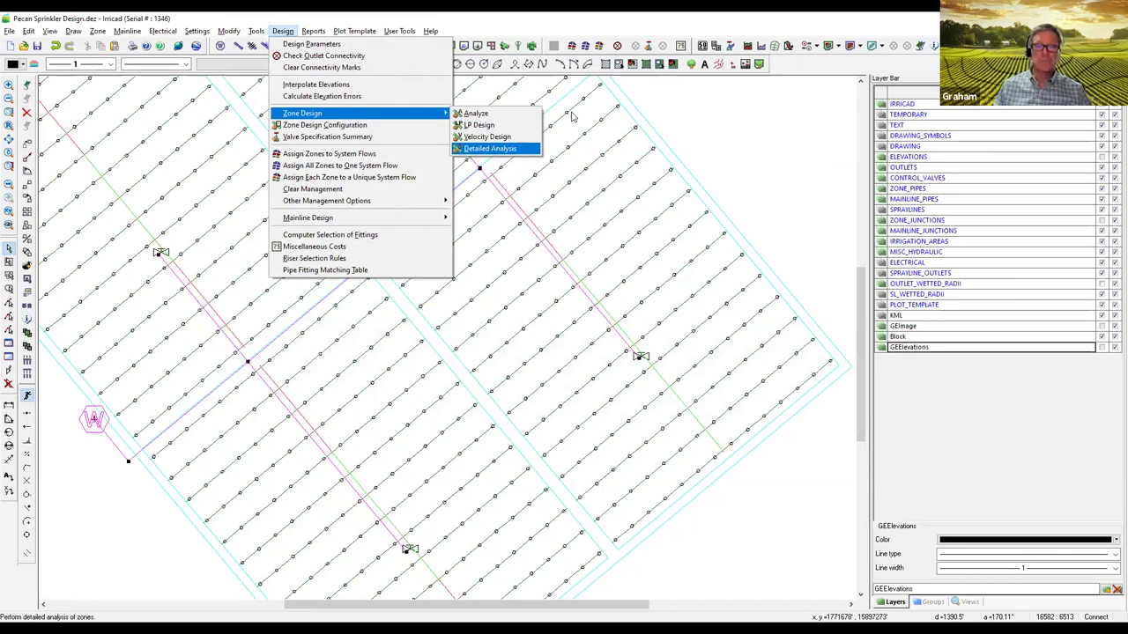
click(680, 29)
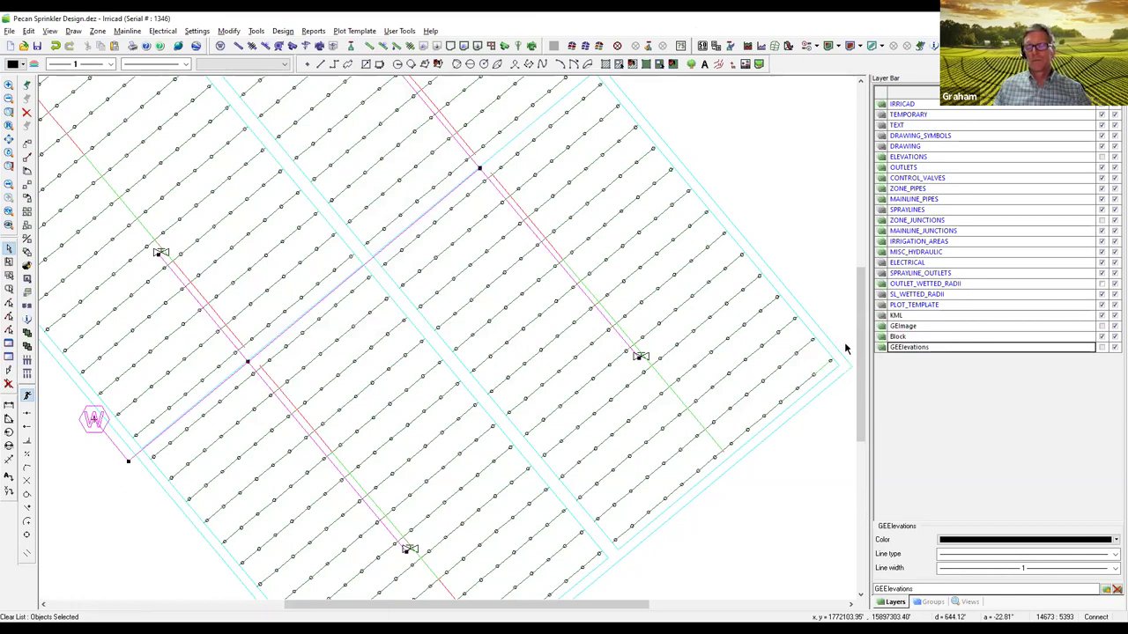
Step: Inspect the hydraulic information of a lateral zone pipe in Area no. 1-4, including pressures, headloss, flows and velocity, and close it
click(935, 49)
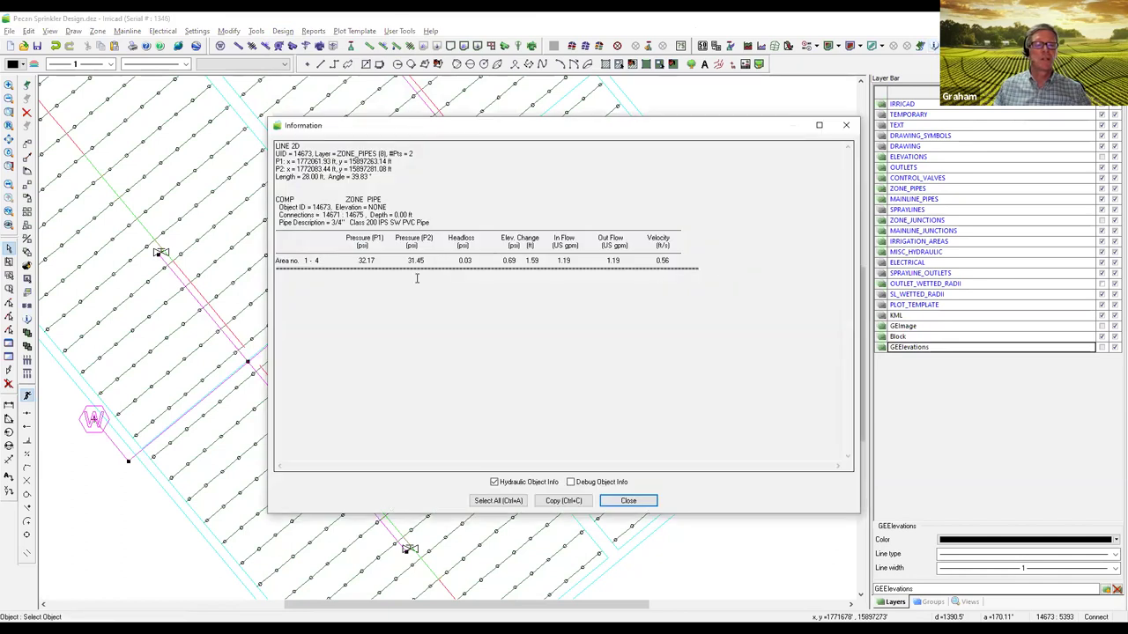
drag(625, 261, 600, 261)
click(630, 264)
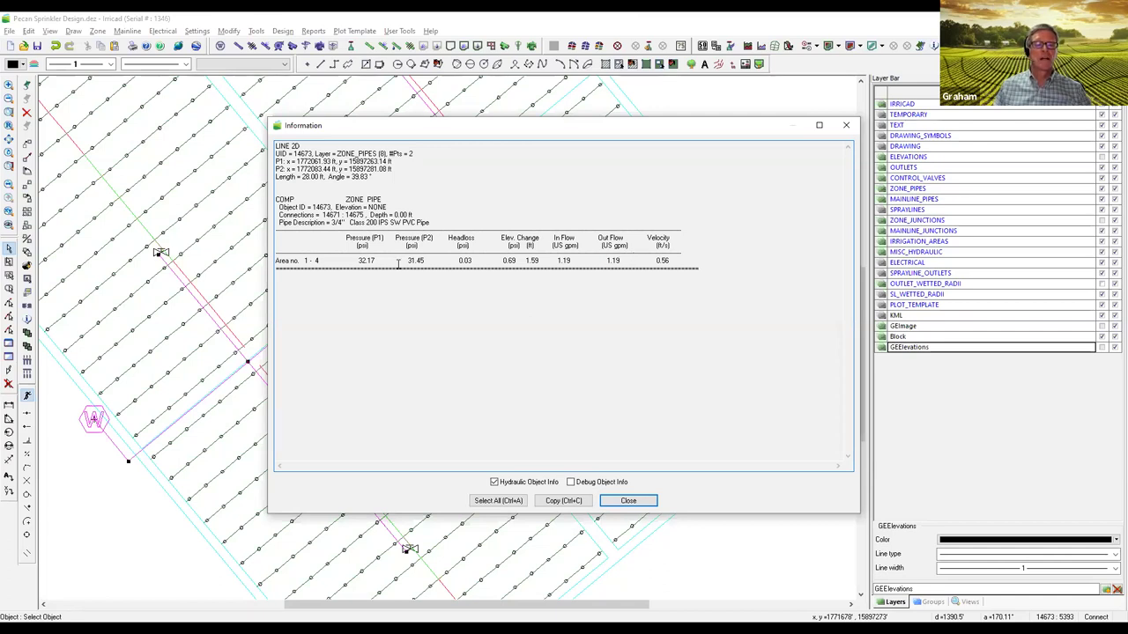
click(843, 128)
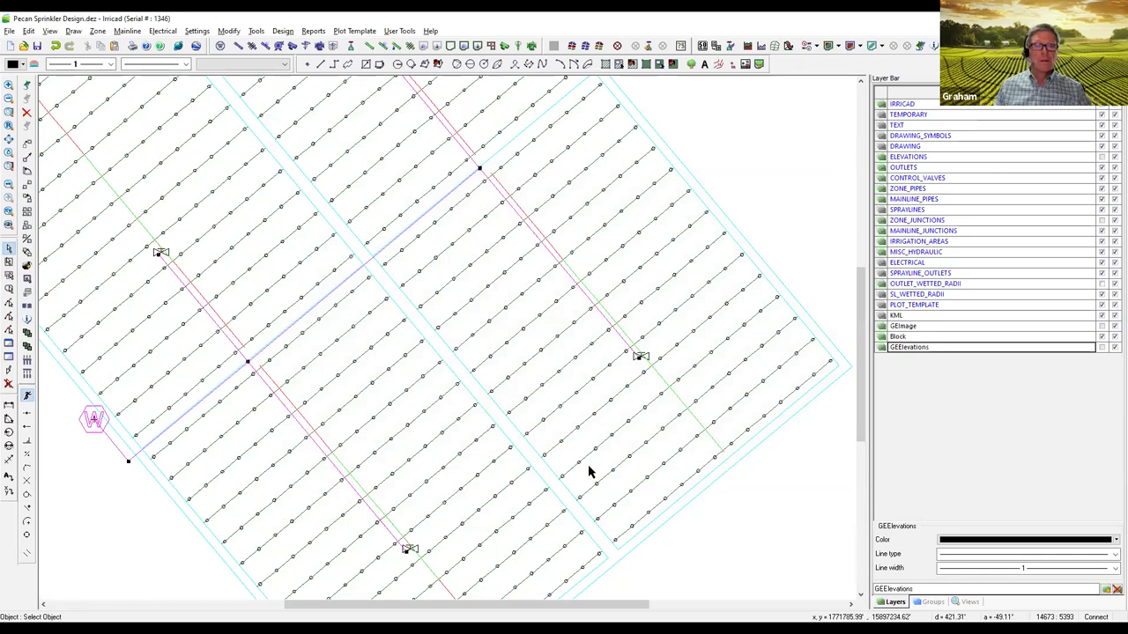
Step: Open the Zone Design Configuration and examine the flushing, minor losses, change diameter at outlet and number of lateral sizes settings
scroll(335, 262, up, 2)
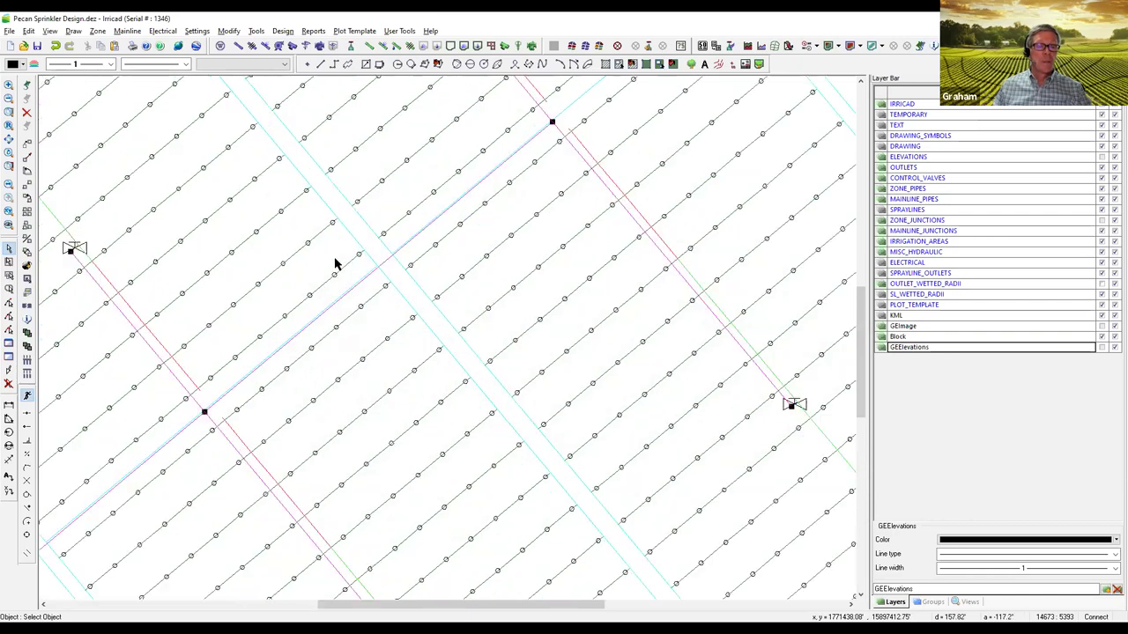
scroll(335, 262, down, 5)
mouse_move(337, 254)
middle_down()
mouse_move(376, 235)
mouse_move(462, 297)
mouse_move(390, 252)
middle_up()
click(286, 34)
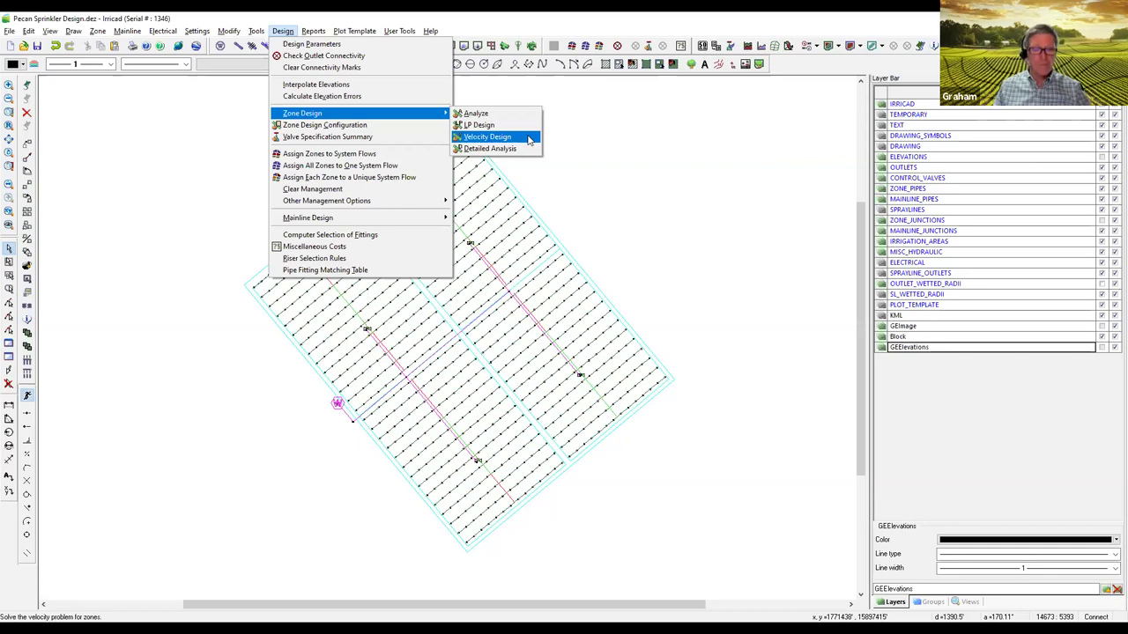
click(361, 128)
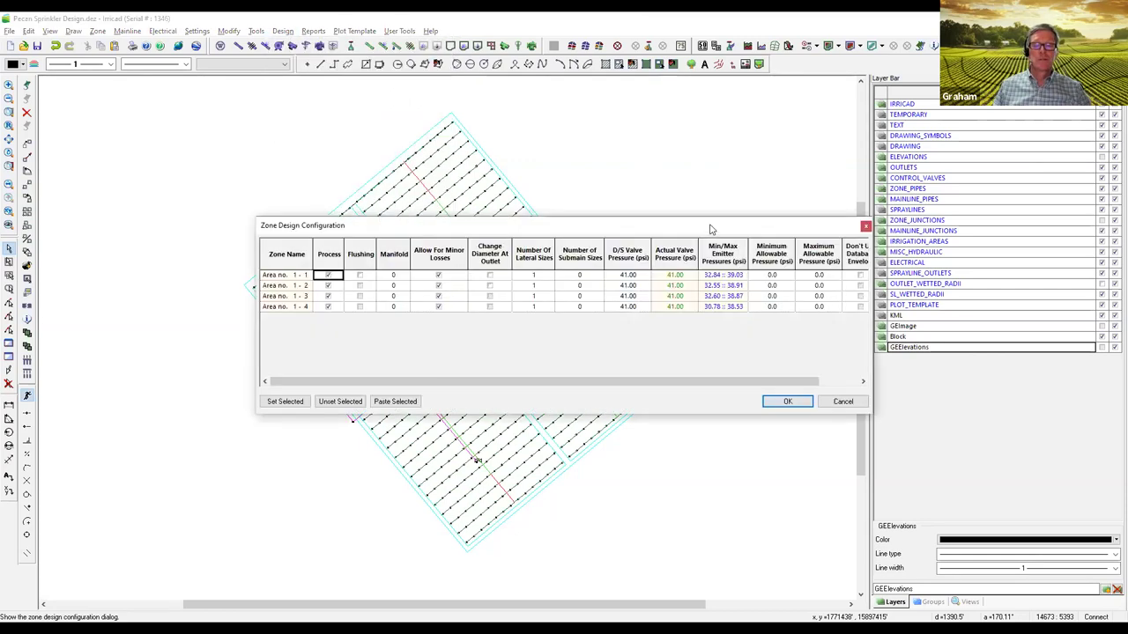
drag(711, 229, 604, 112)
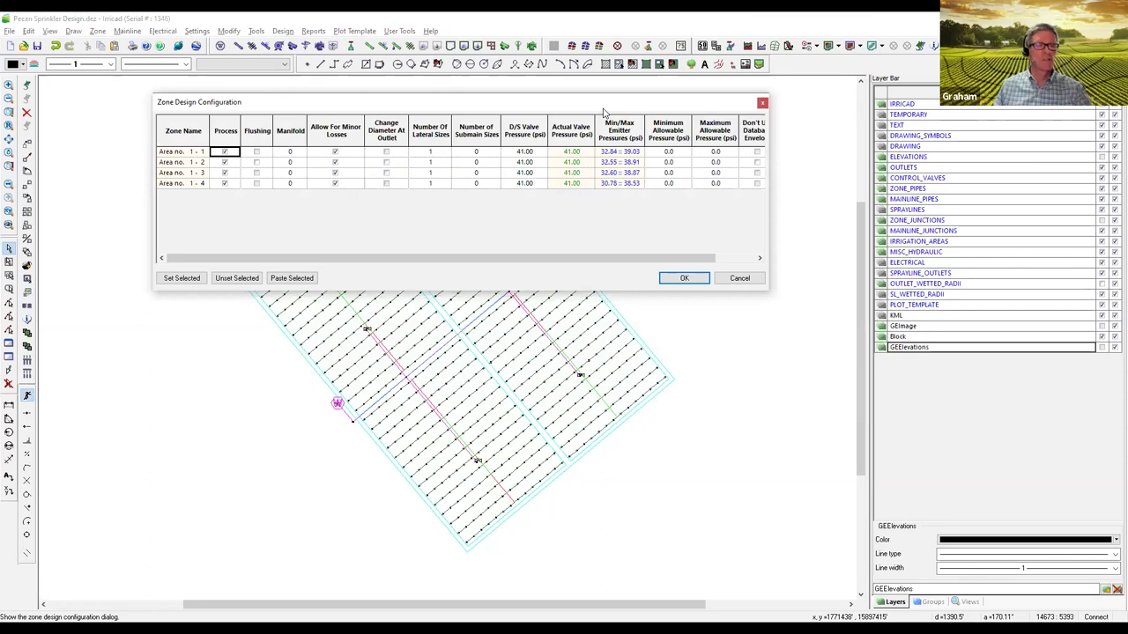
click(260, 125)
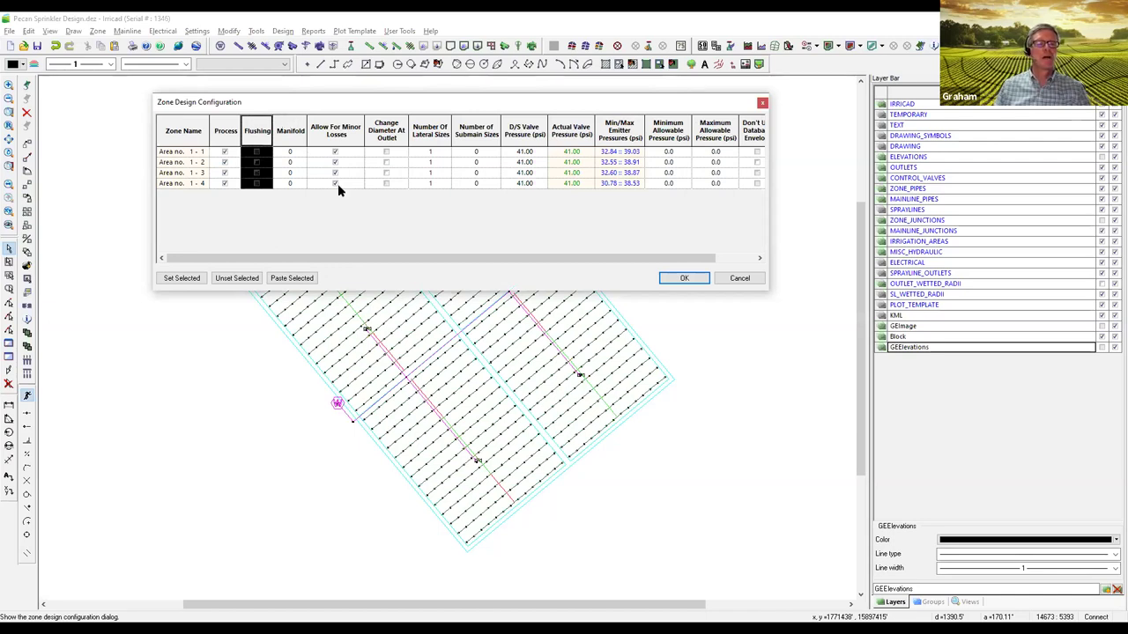
click(342, 117)
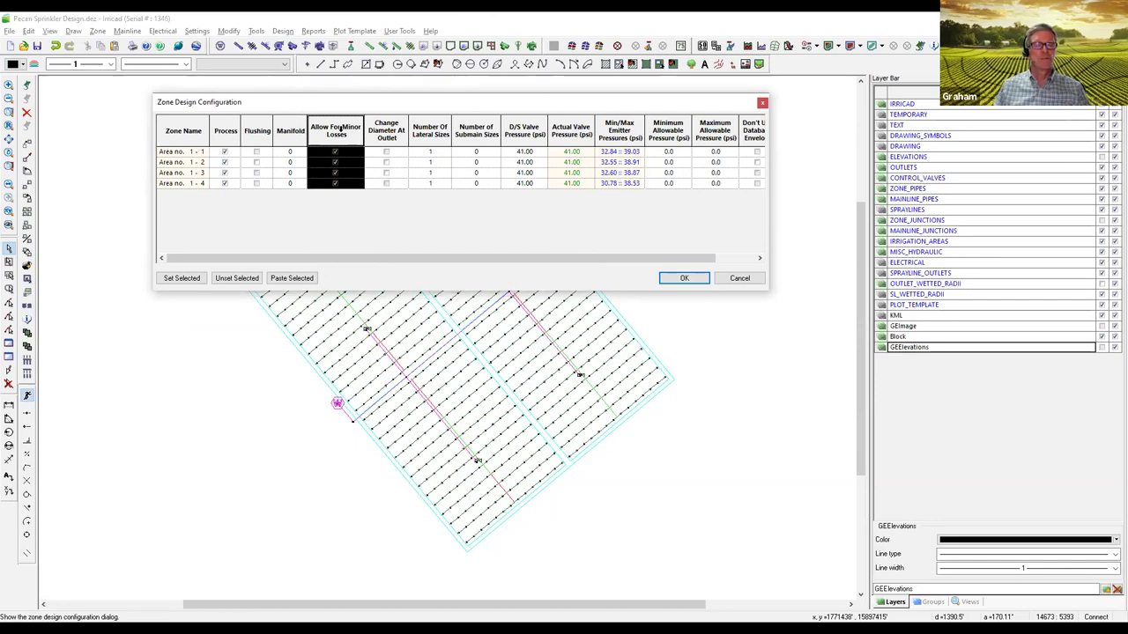
click(387, 131)
click(428, 132)
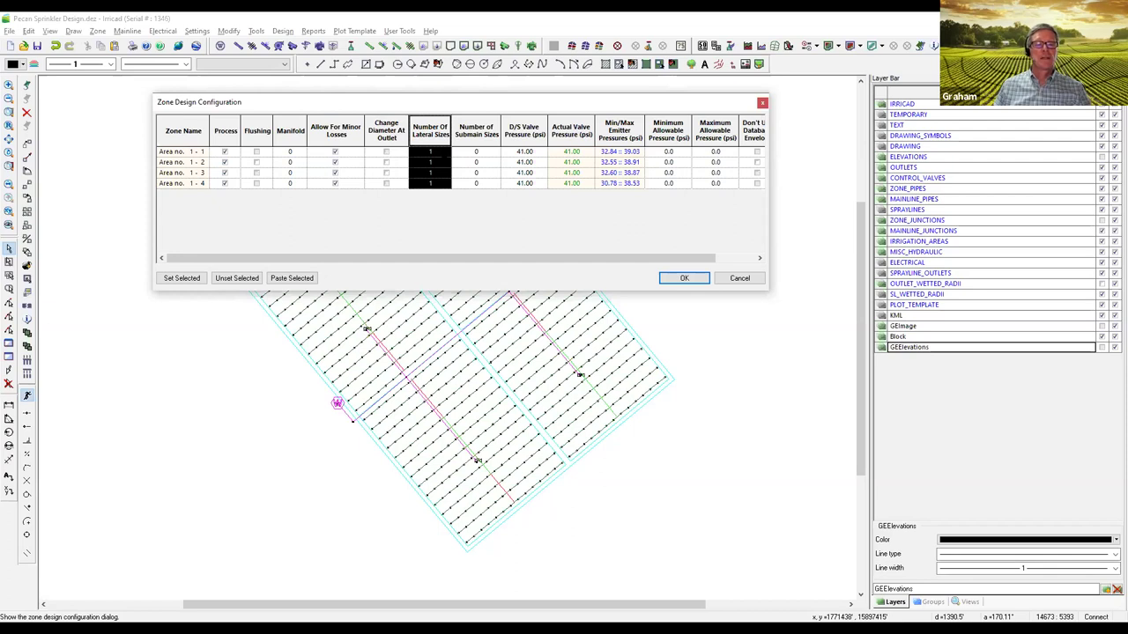
click(430, 154)
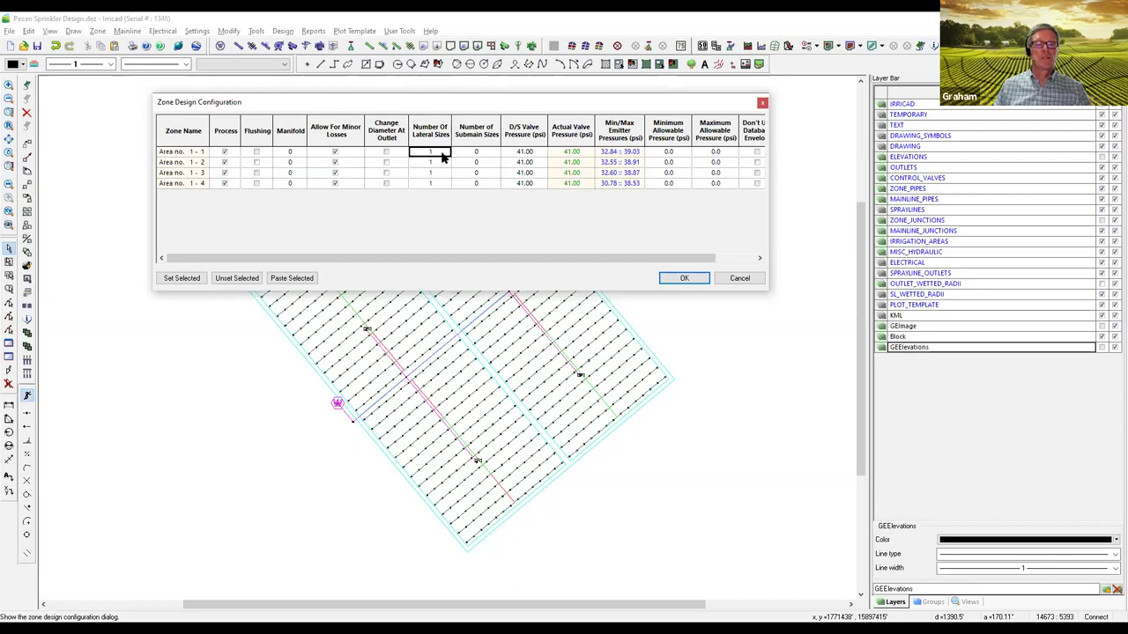
click(390, 153)
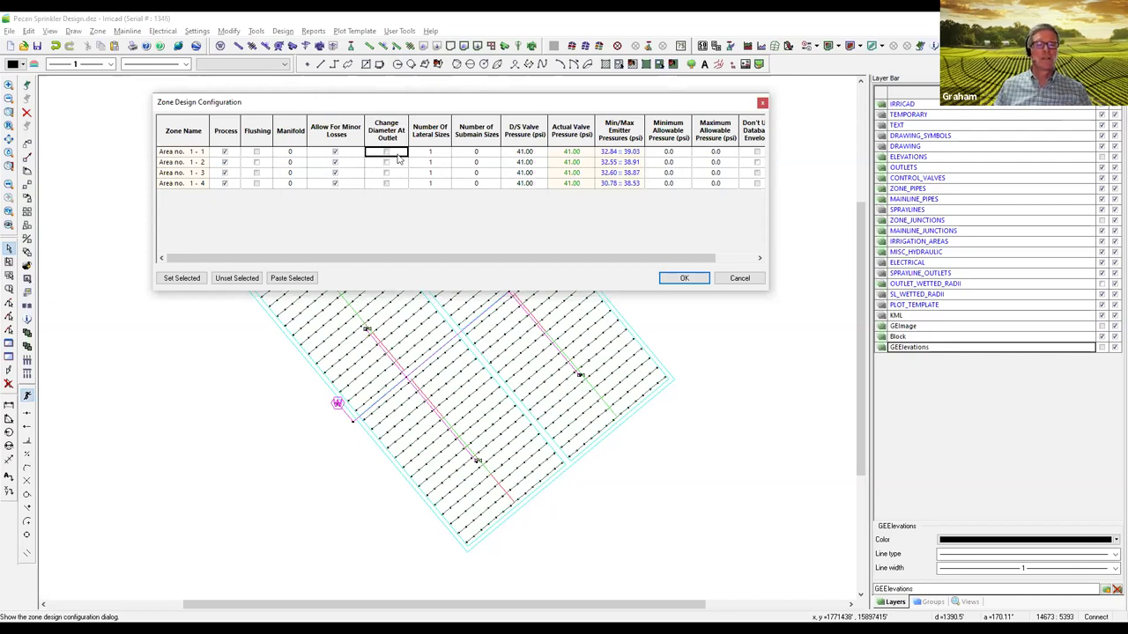
click(439, 127)
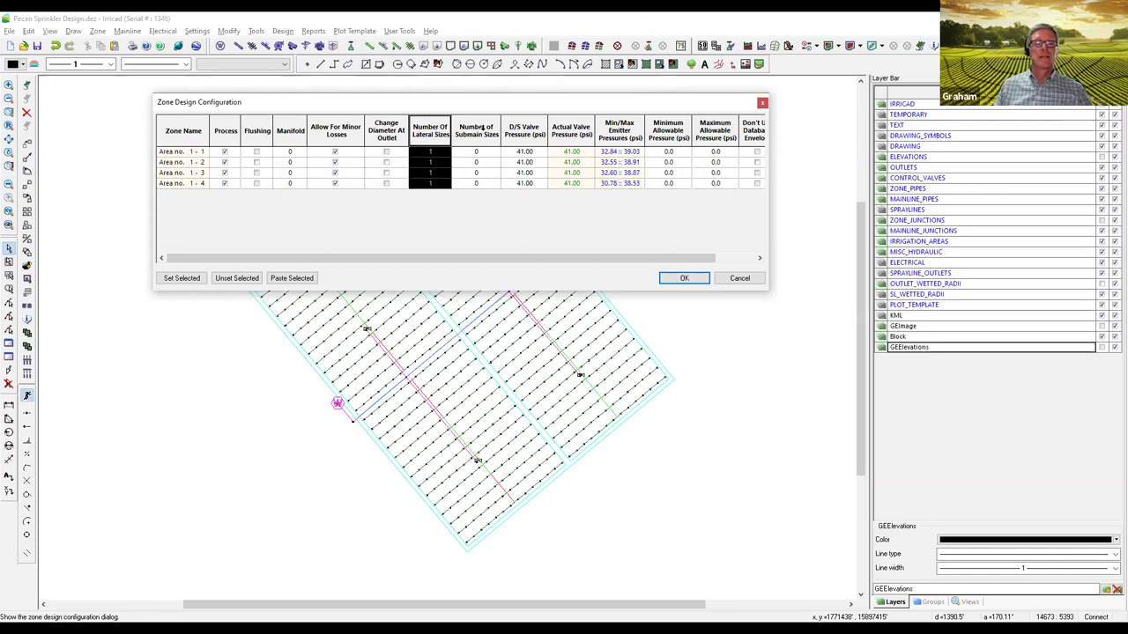
Step: Try 3 submain sizes for Area no. 1-1, set the number back to 0, and cancel the Zone Design Configuration
click(481, 130)
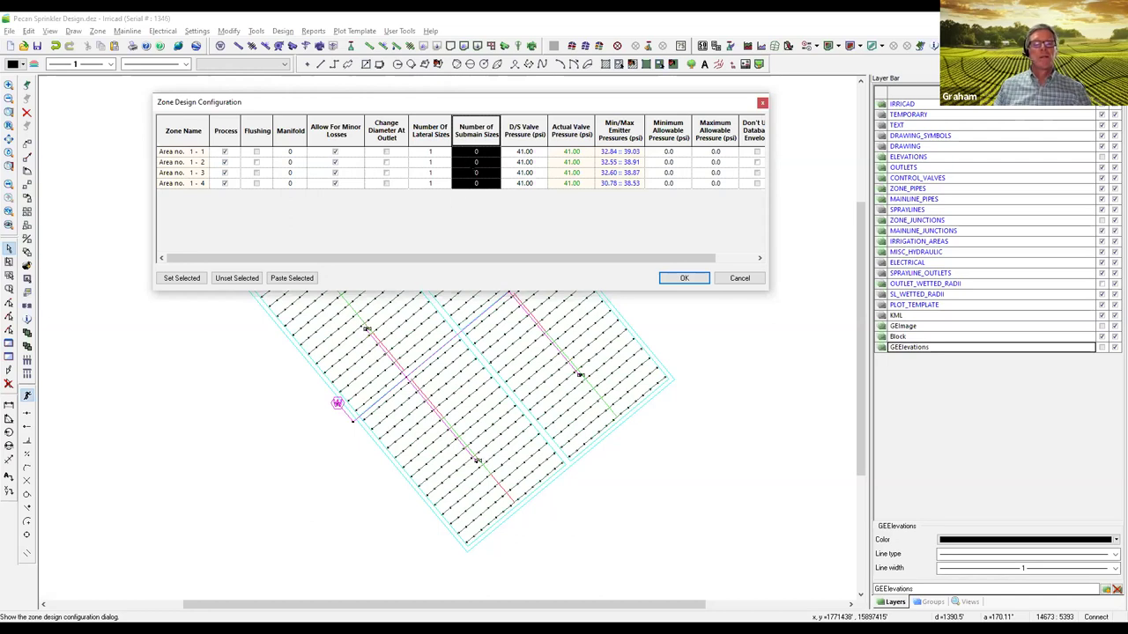
click(487, 153)
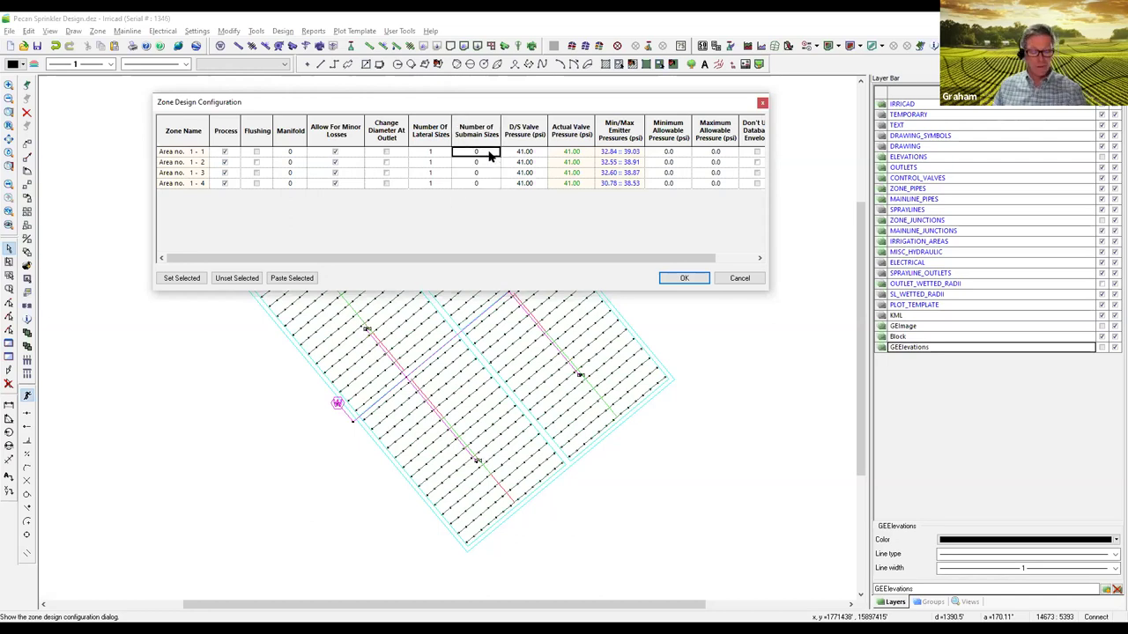
text(3)
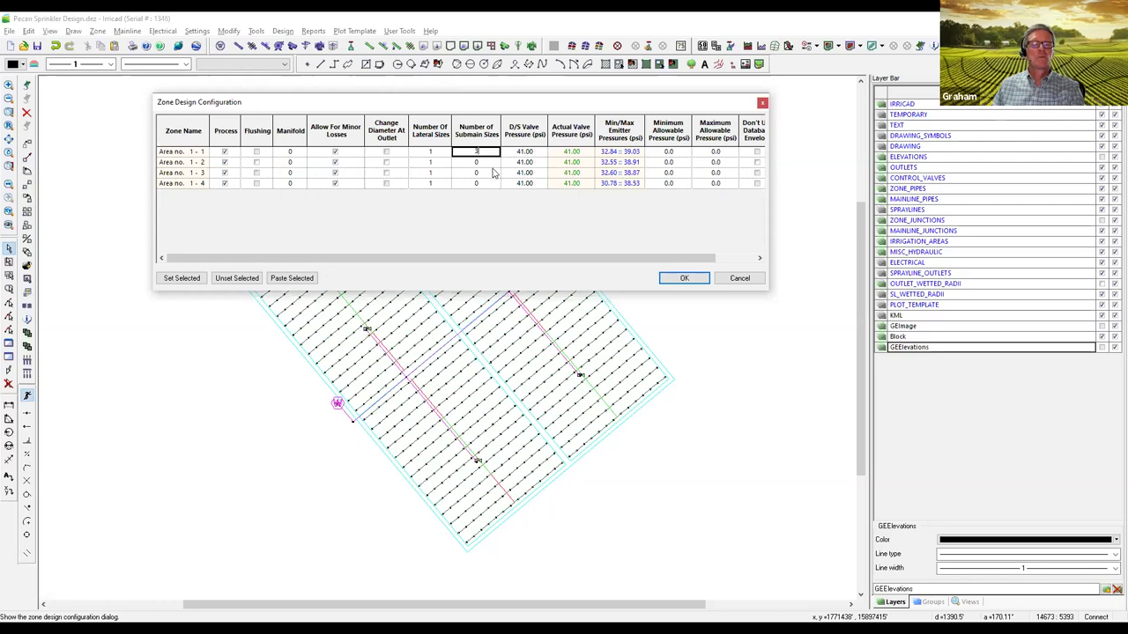
double_click(493, 152)
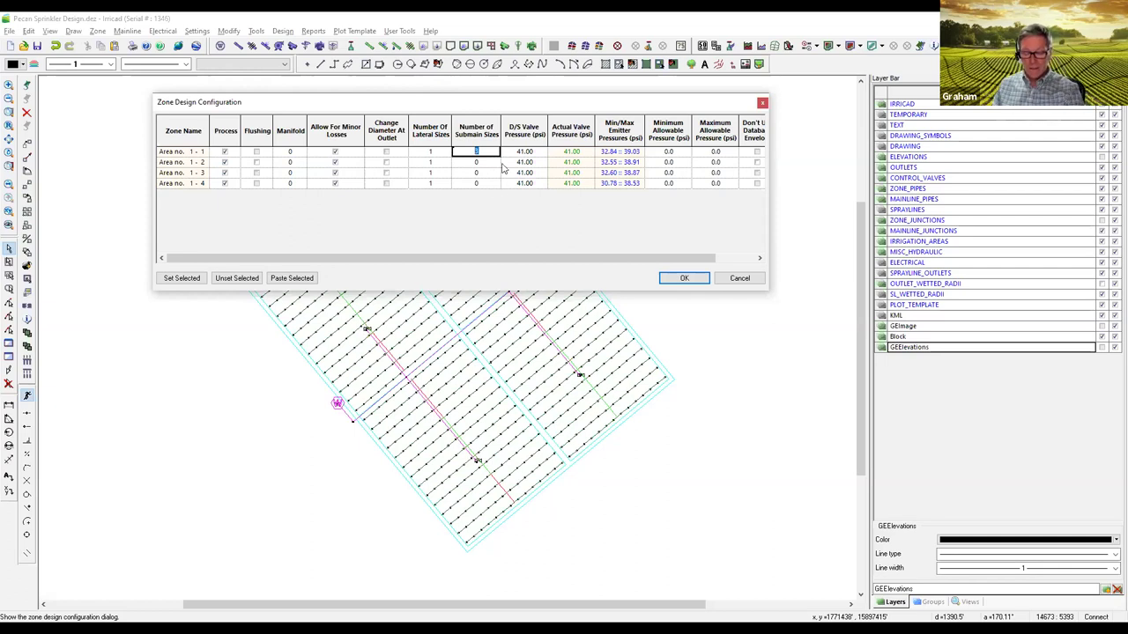
text(0)
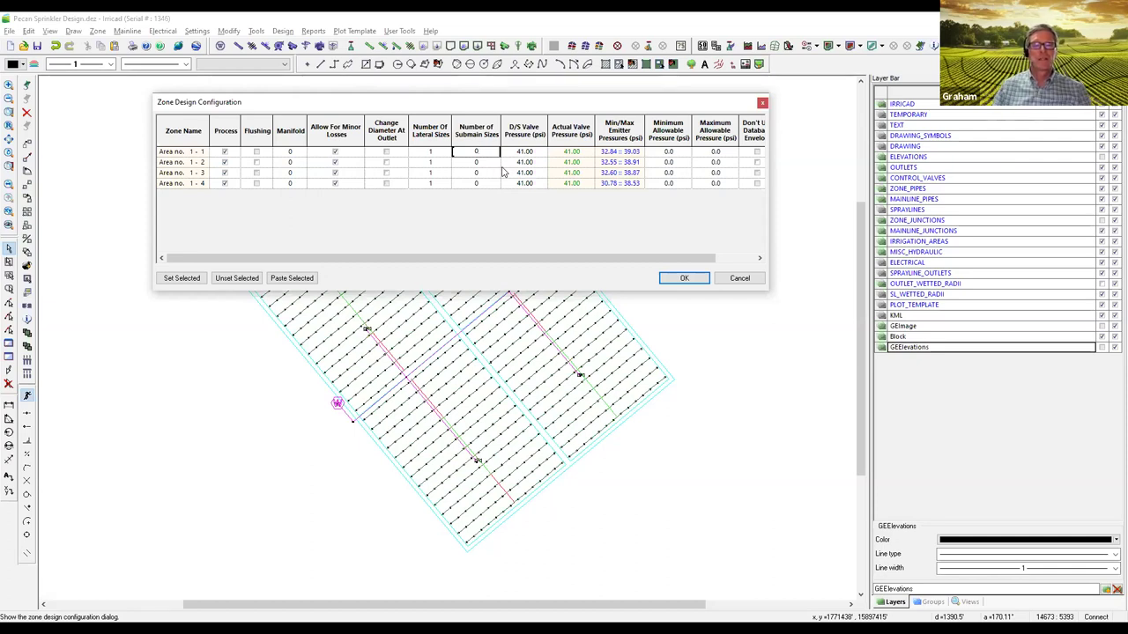
click(481, 126)
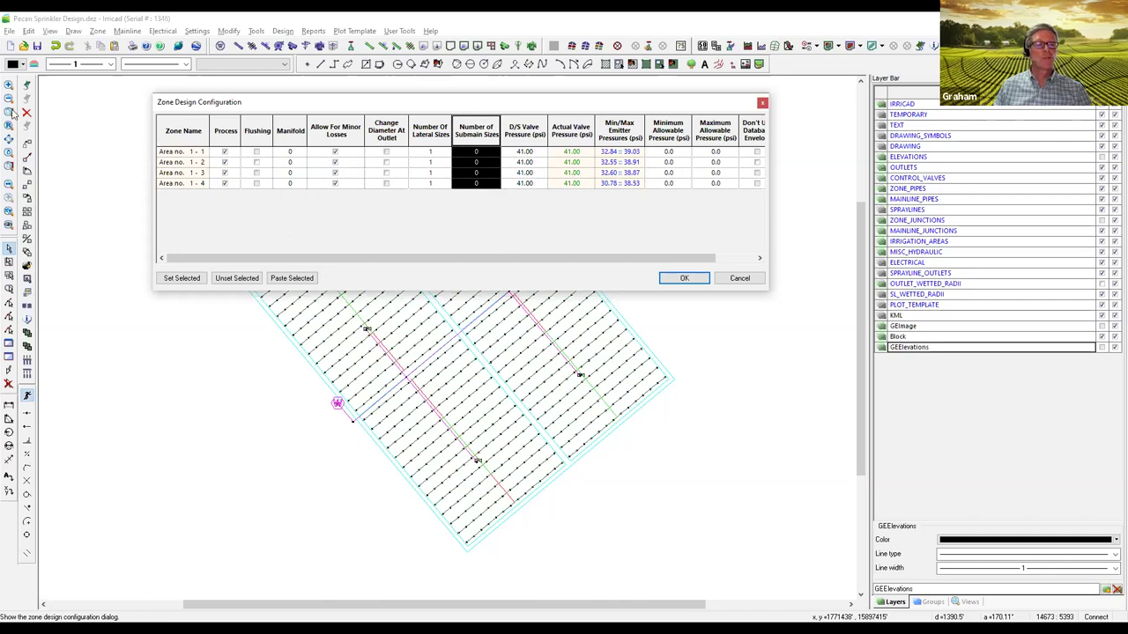
click(740, 278)
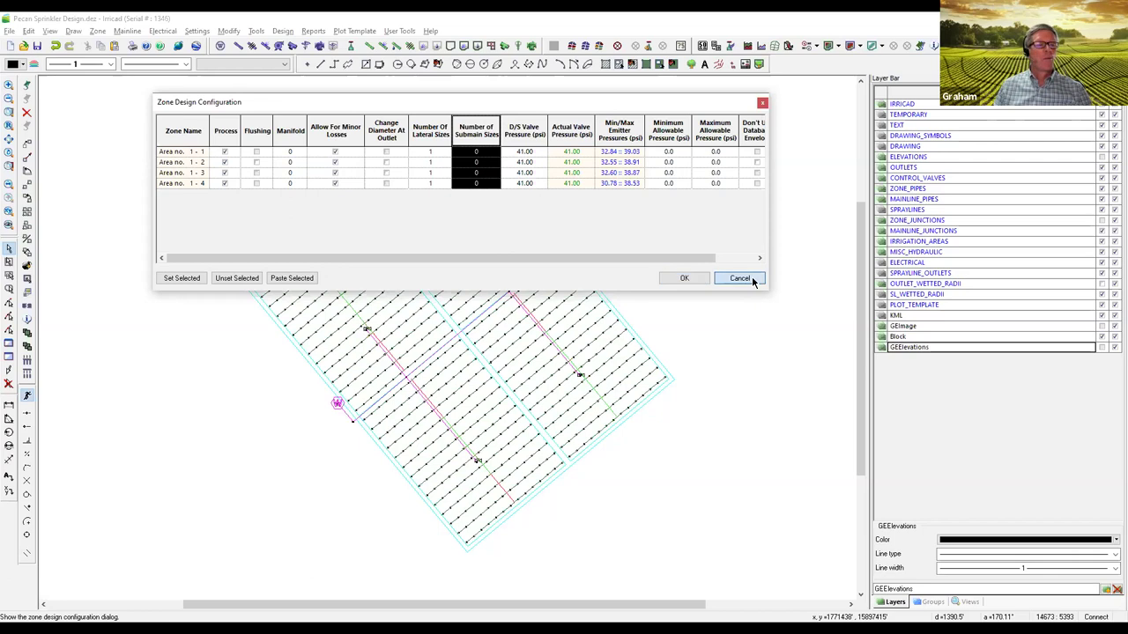
Step: Import the image Available pipes.jpg over the lower-left part of the drawing to view the pipe list, and delete it
click(9, 31)
click(58, 119)
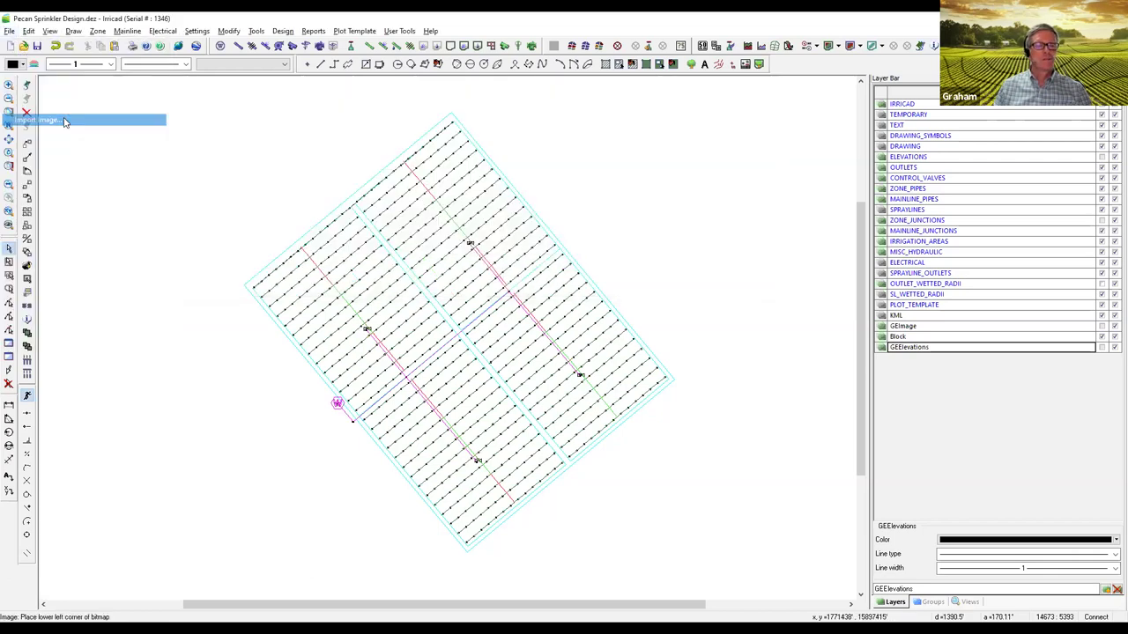
click(245, 173)
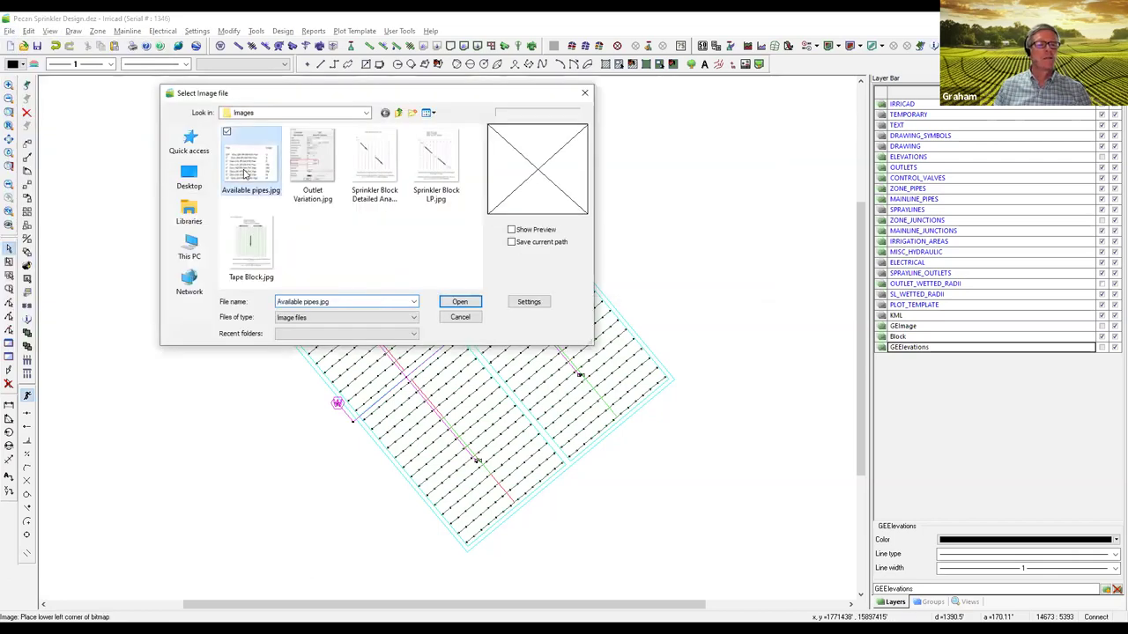
click(460, 302)
click(71, 460)
click(423, 110)
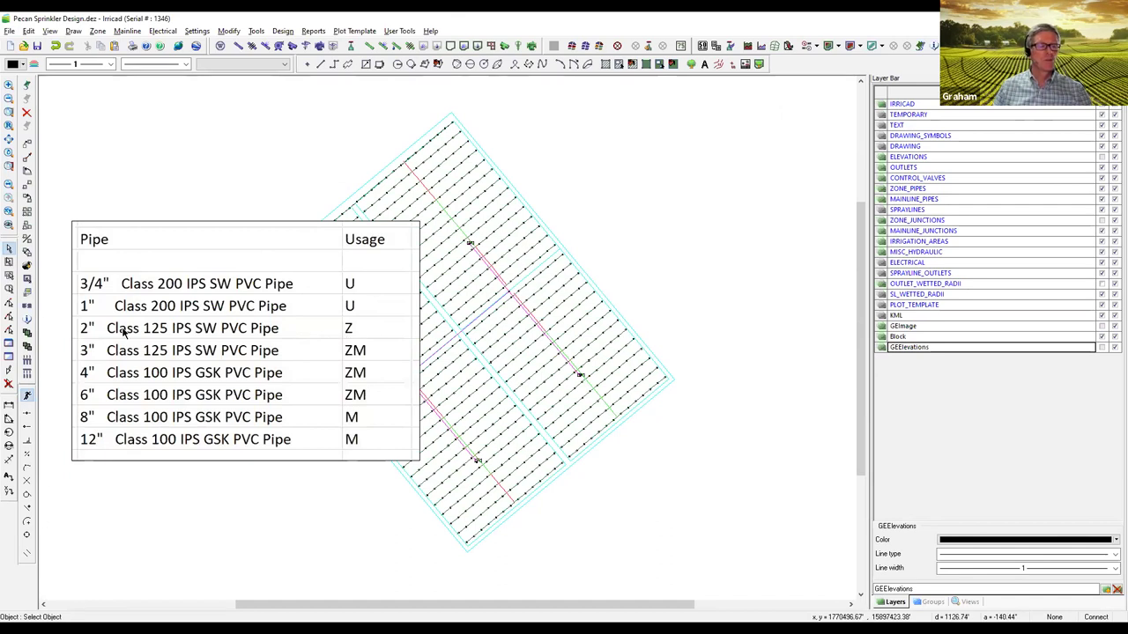
click(203, 226)
key(Delete)
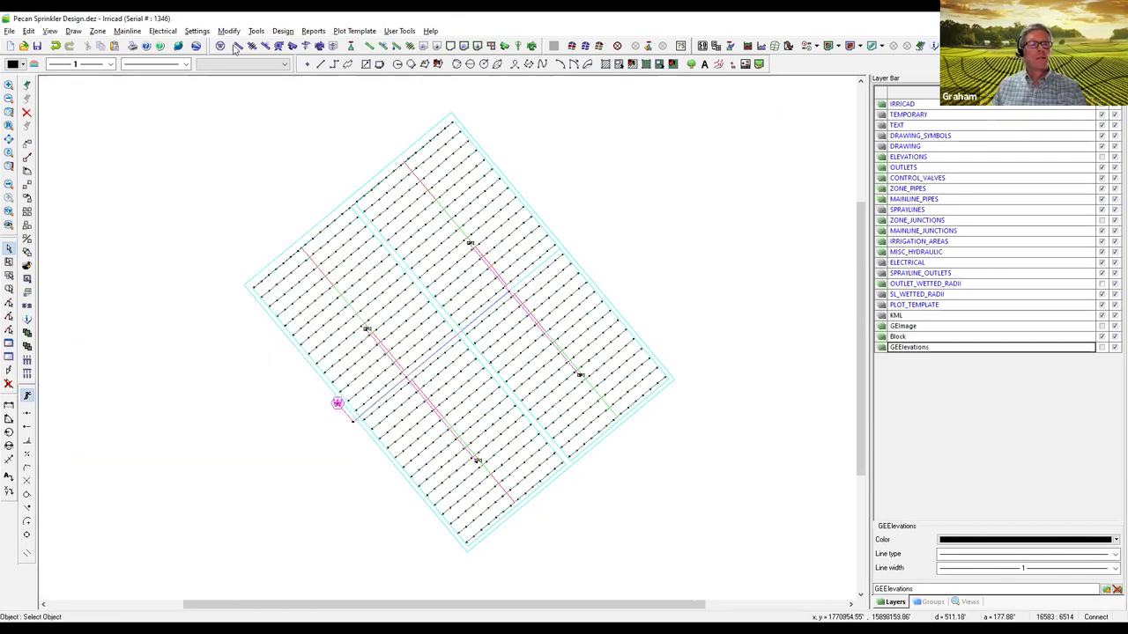
Step: In the Zone Design Configuration, set Area no. 1-1 to ignore the database envelope, with allowable pressures of 30 psi minimum and 40 psi maximum
click(285, 32)
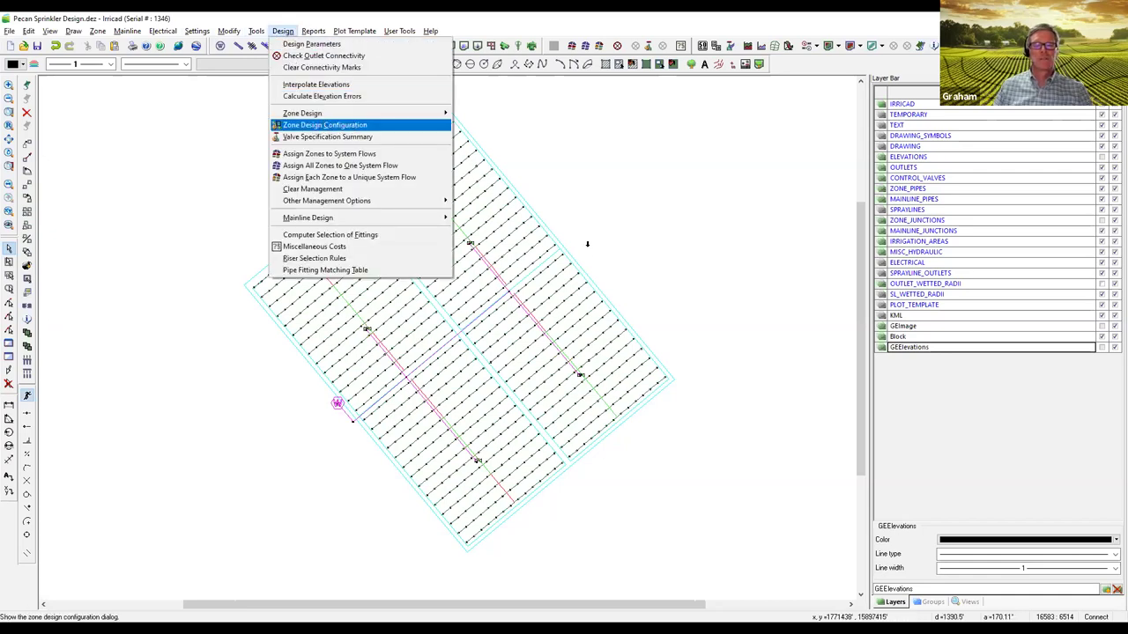
click(325, 126)
click(630, 249)
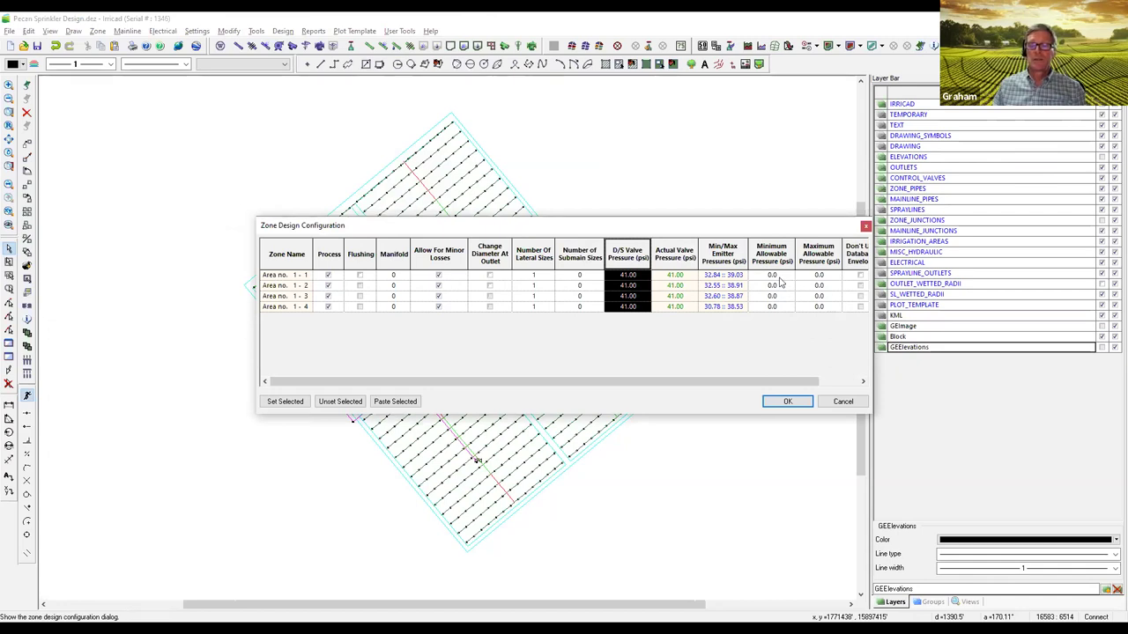
drag(800, 227, 660, 199)
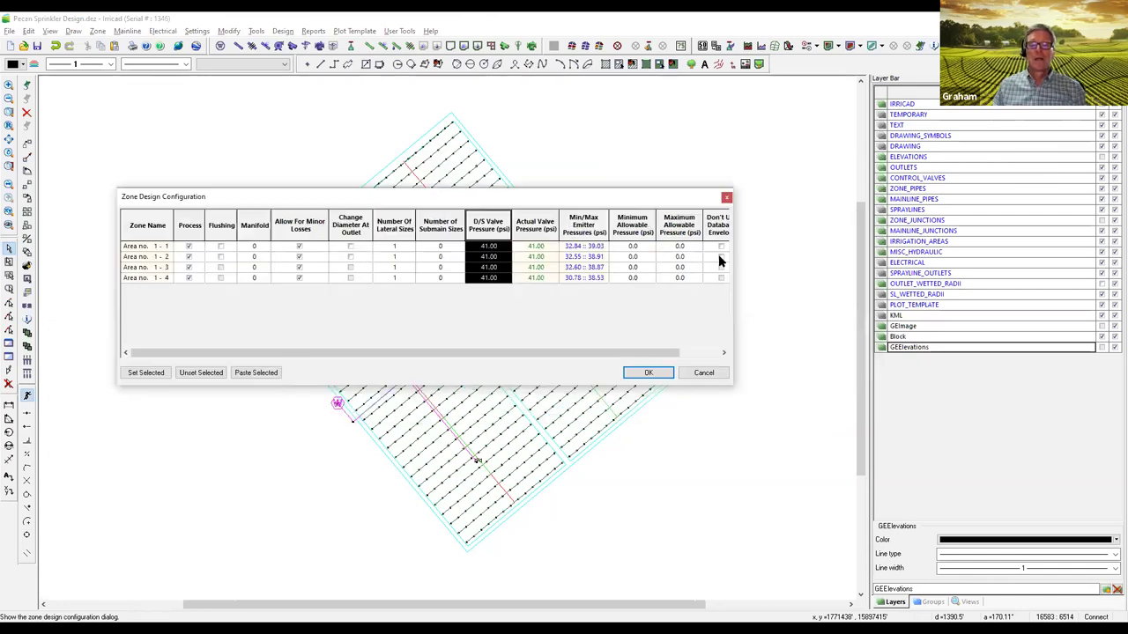
click(721, 247)
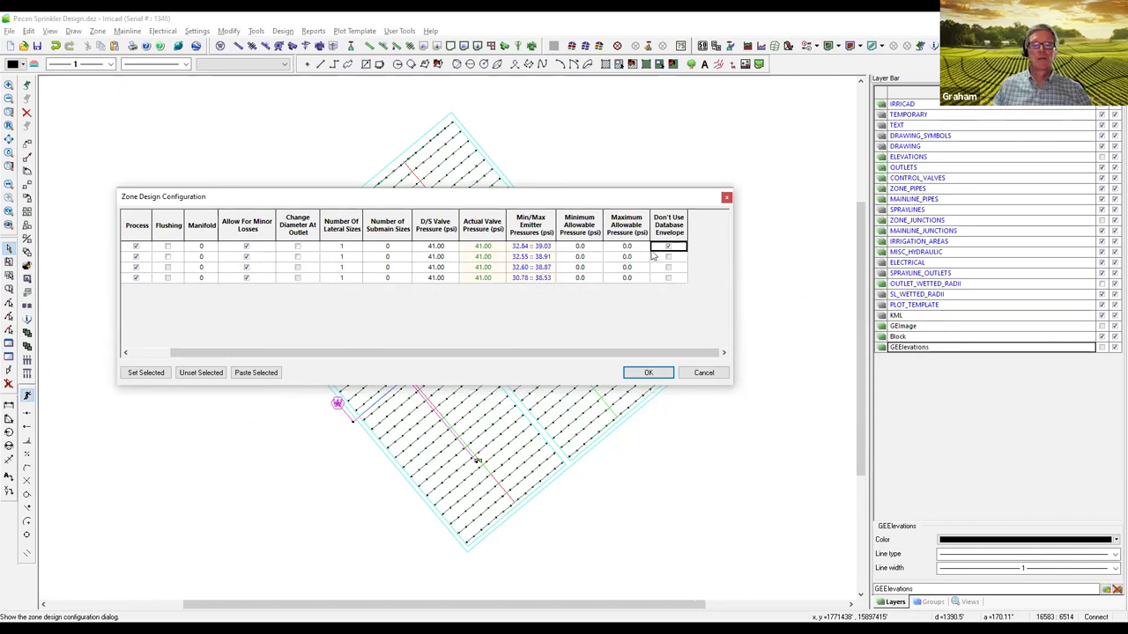
click(595, 250)
text(30)
click(626, 248)
text(40)
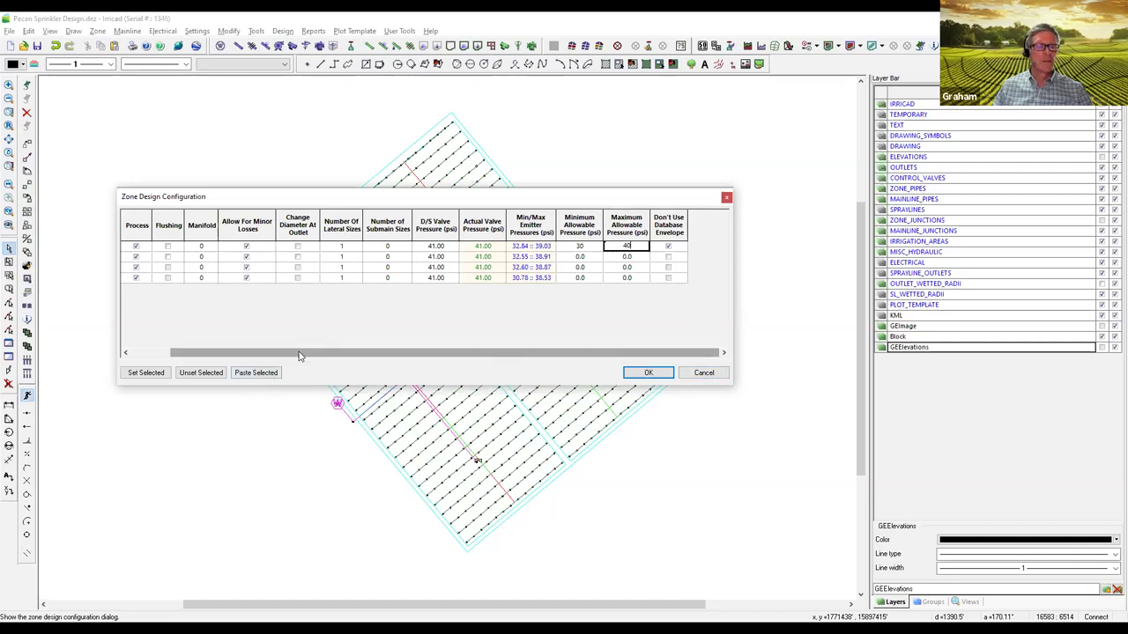
Step: Try excluding Area no. 1-2, 1-3 and 1-4 from zone processing, and include all three again
drag(298, 356, 259, 356)
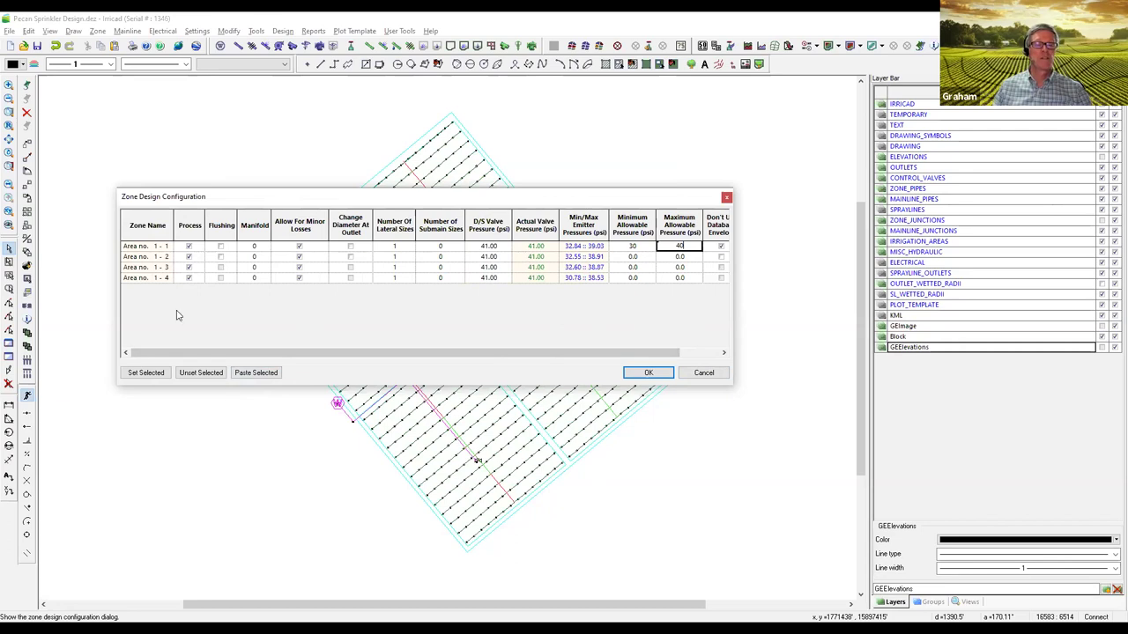
click(188, 257)
click(189, 267)
click(188, 277)
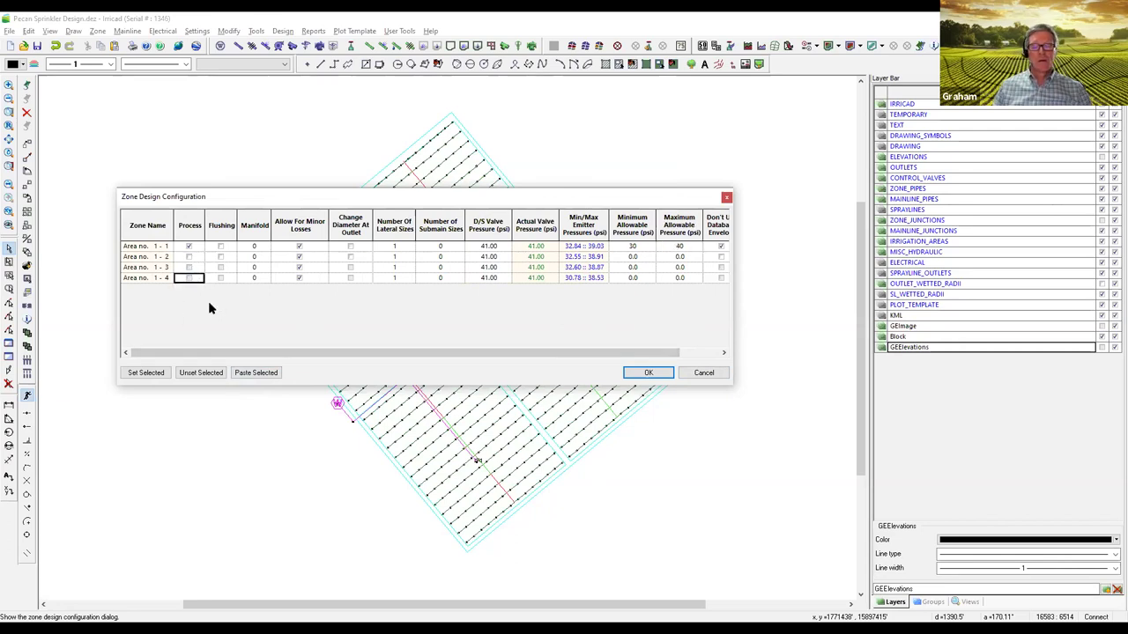
click(189, 256)
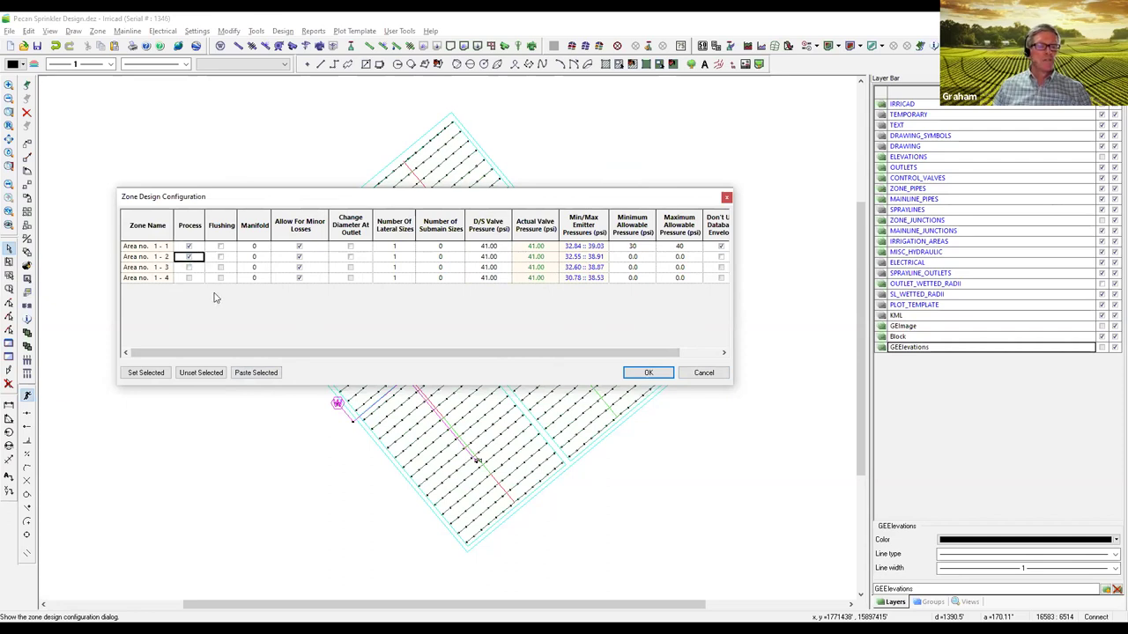
click(189, 267)
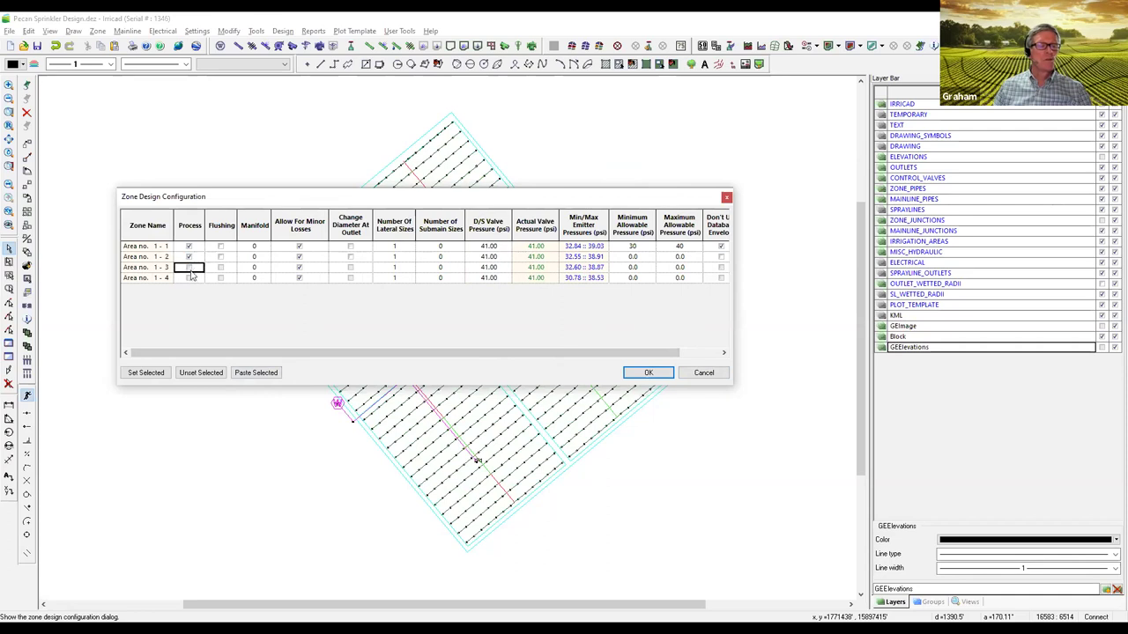
click(188, 267)
click(189, 278)
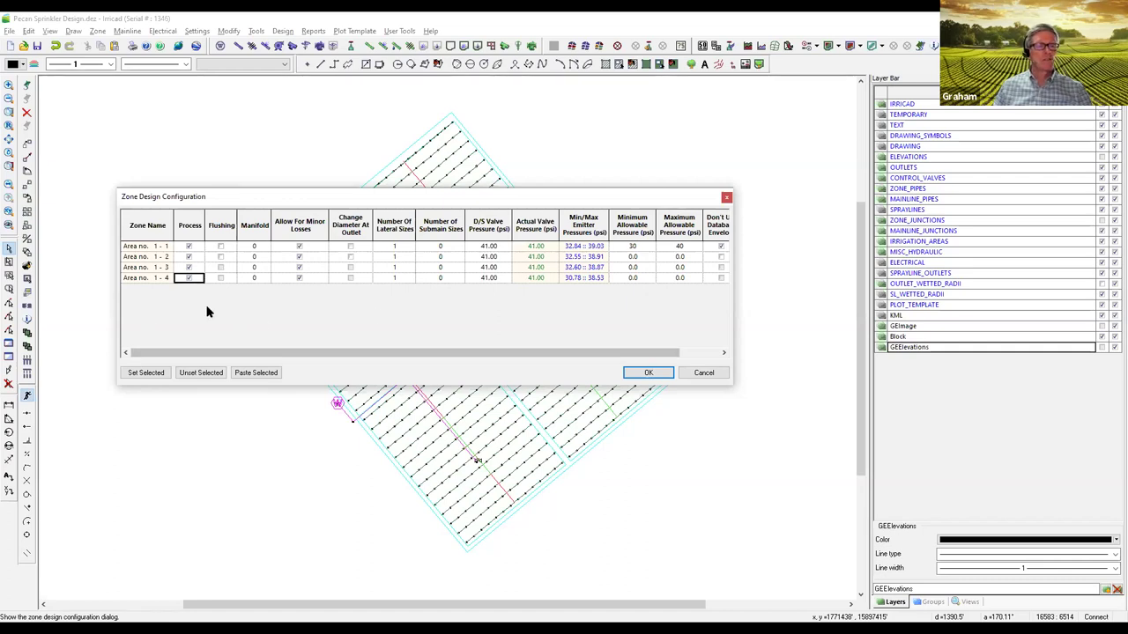
Step: Try processing only Area no. 1-1, add Area no. 1-2 back, and cancel the Zone Design Configuration
click(188, 256)
click(189, 267)
click(188, 277)
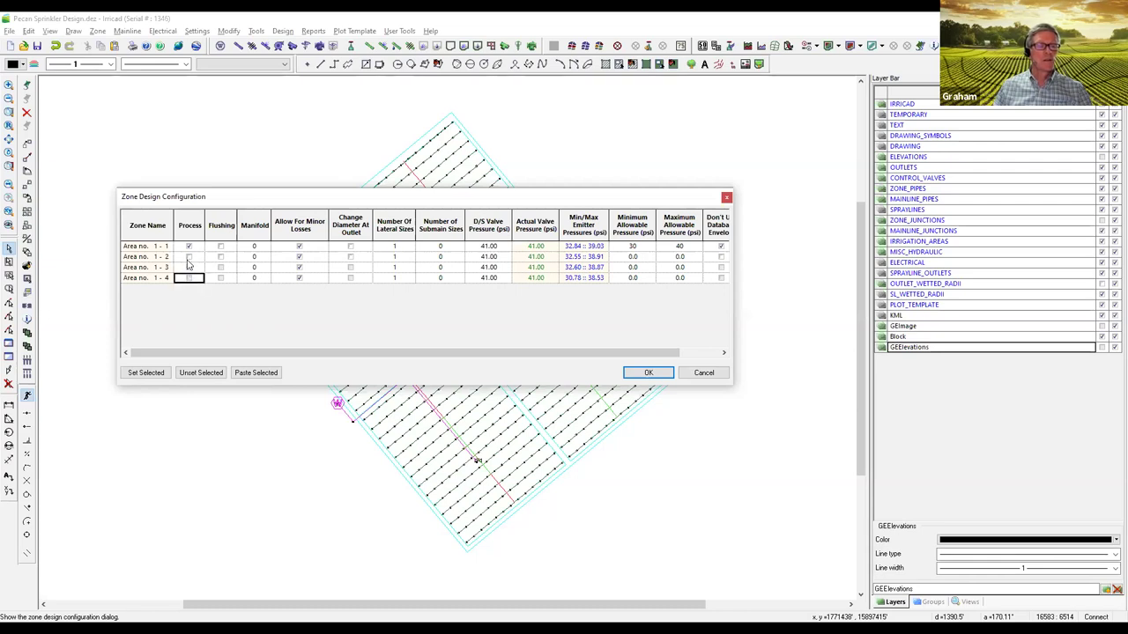
click(188, 256)
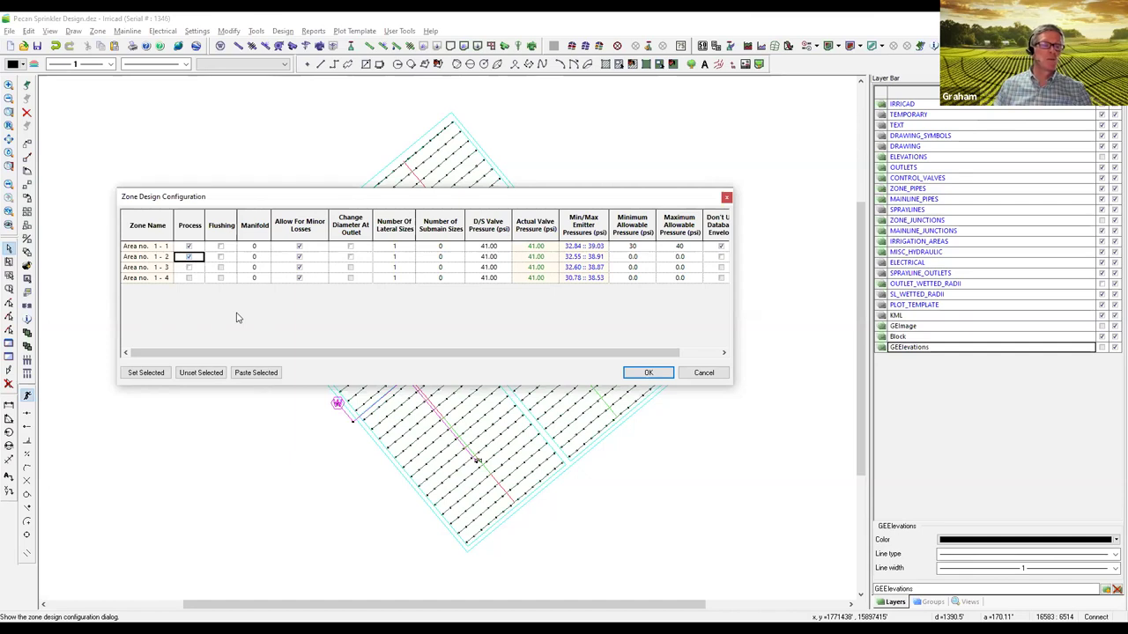
click(704, 373)
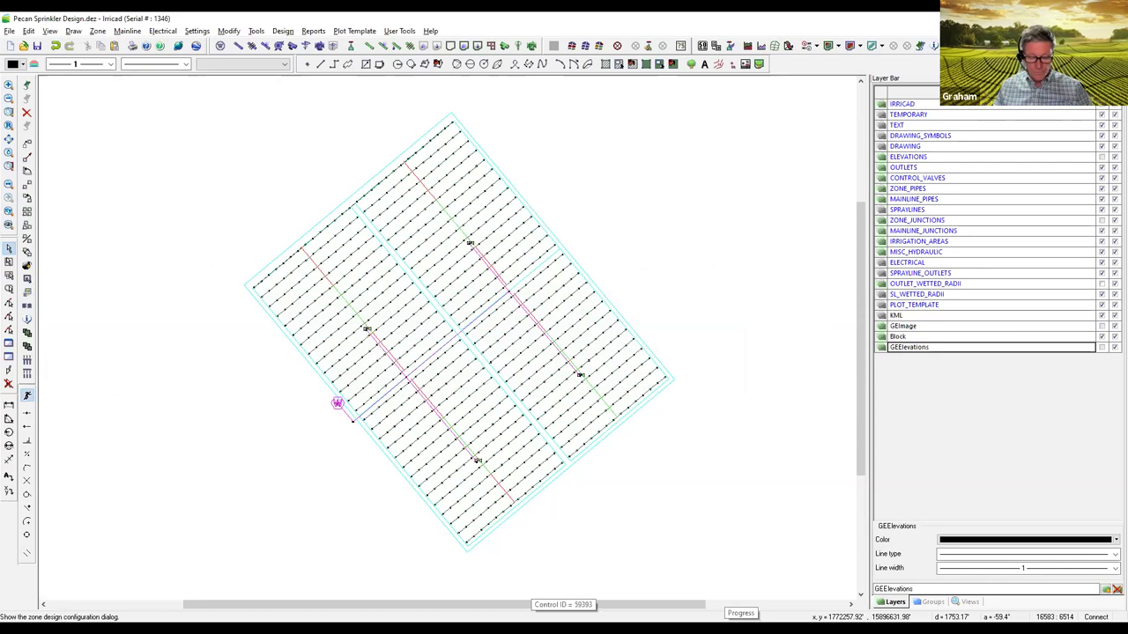
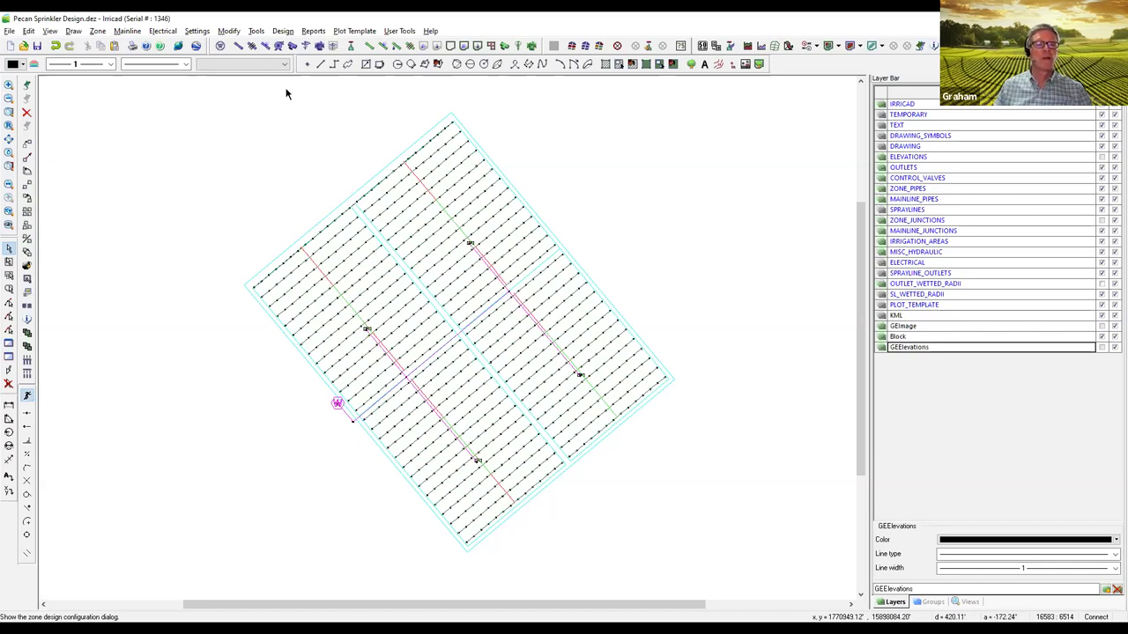
Step: Assign all four zones to a single system flow and accept the assignment
click(283, 32)
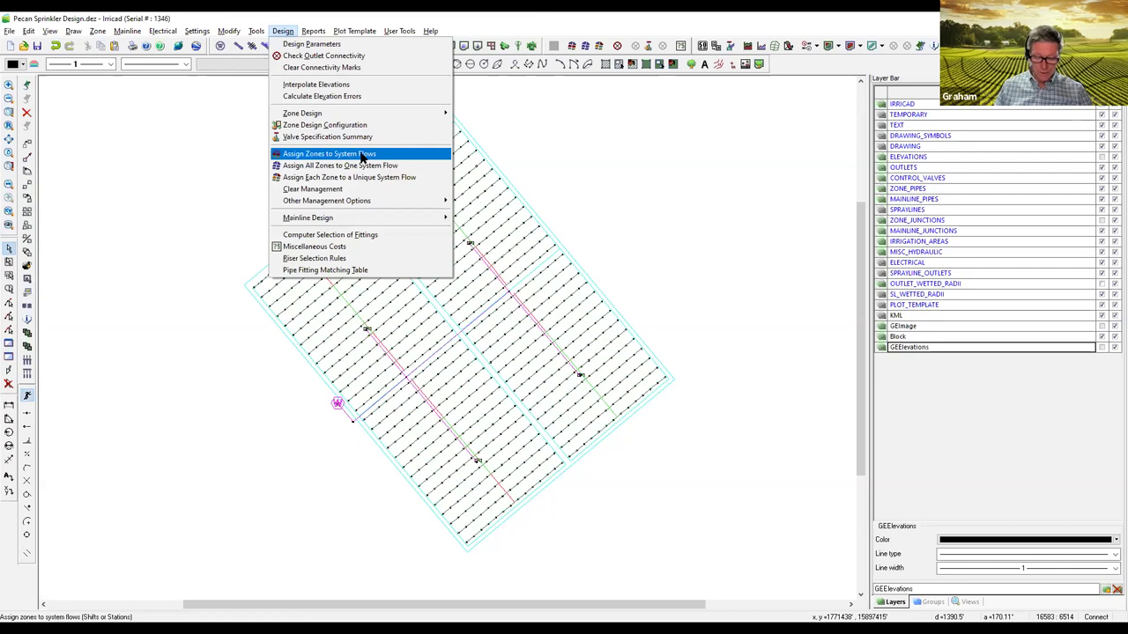
click(420, 167)
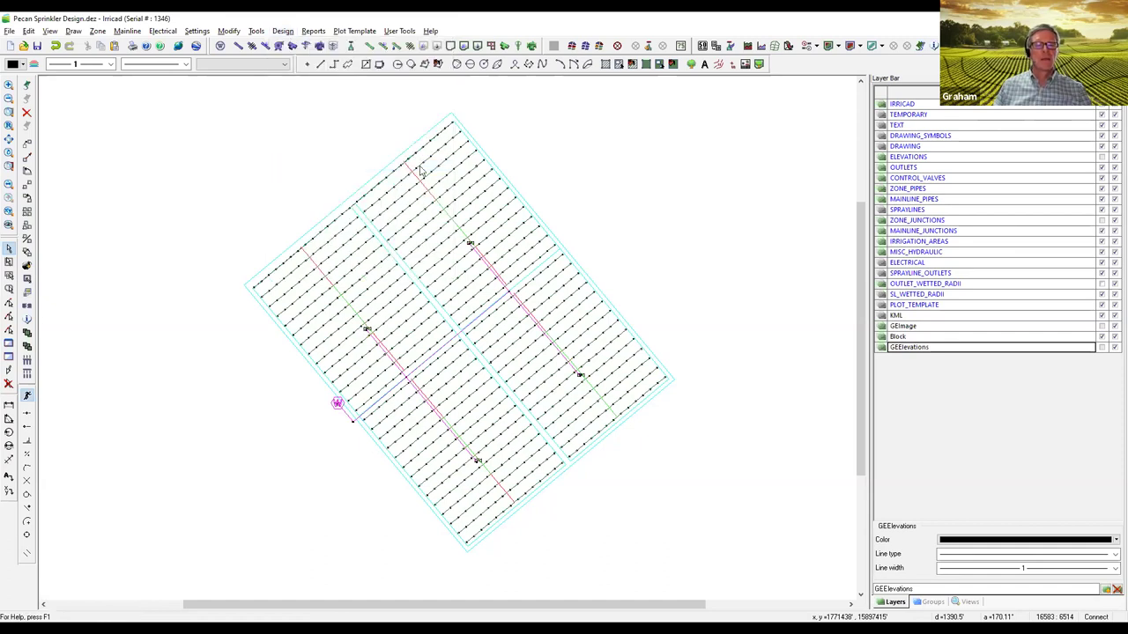
click(467, 239)
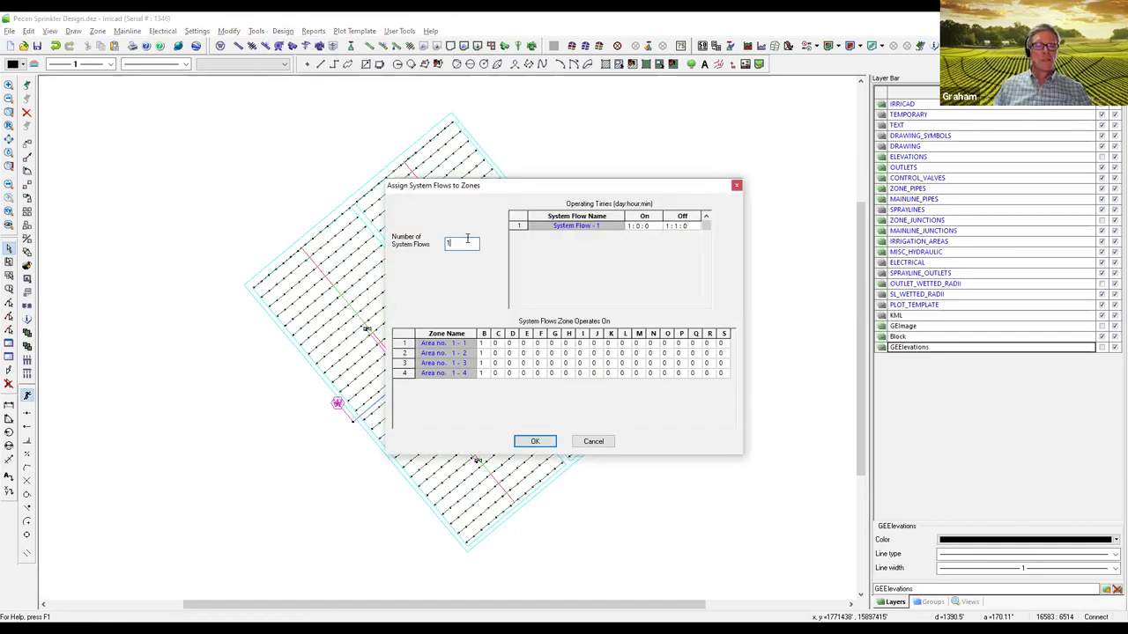
click(483, 332)
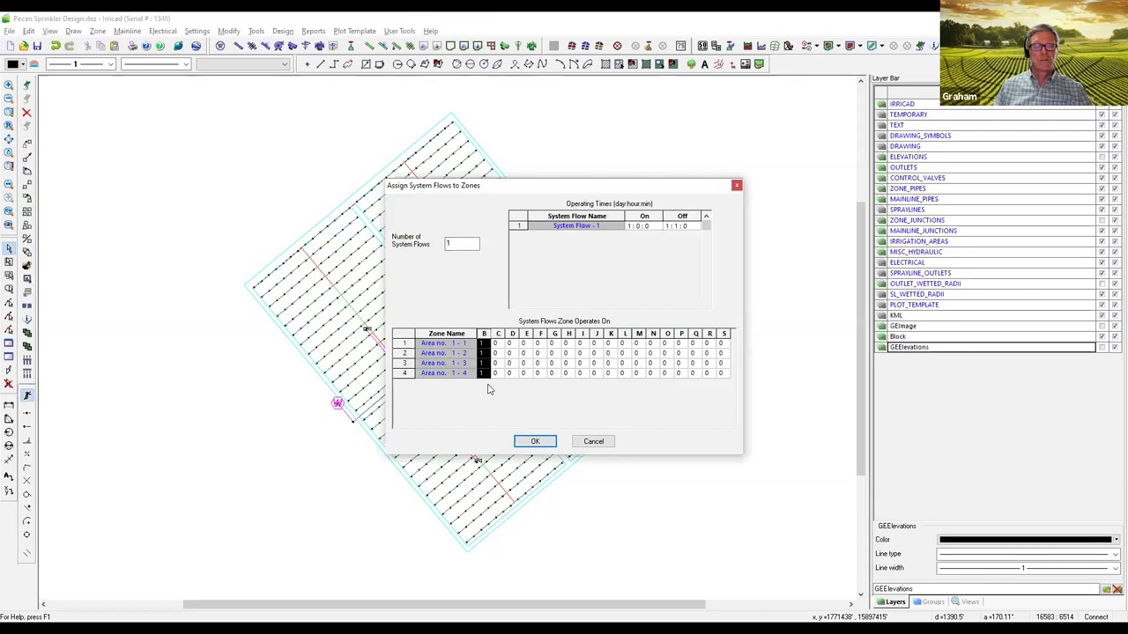
click(534, 441)
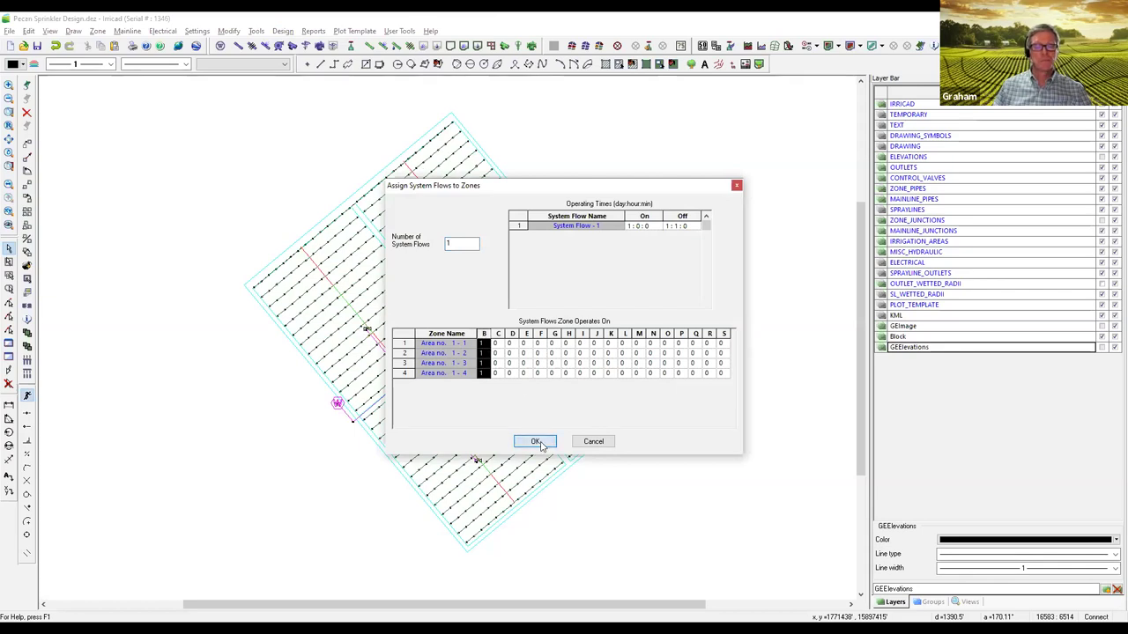
Step: Run the LP Design for the mainline and dismiss the velocity notice
click(282, 31)
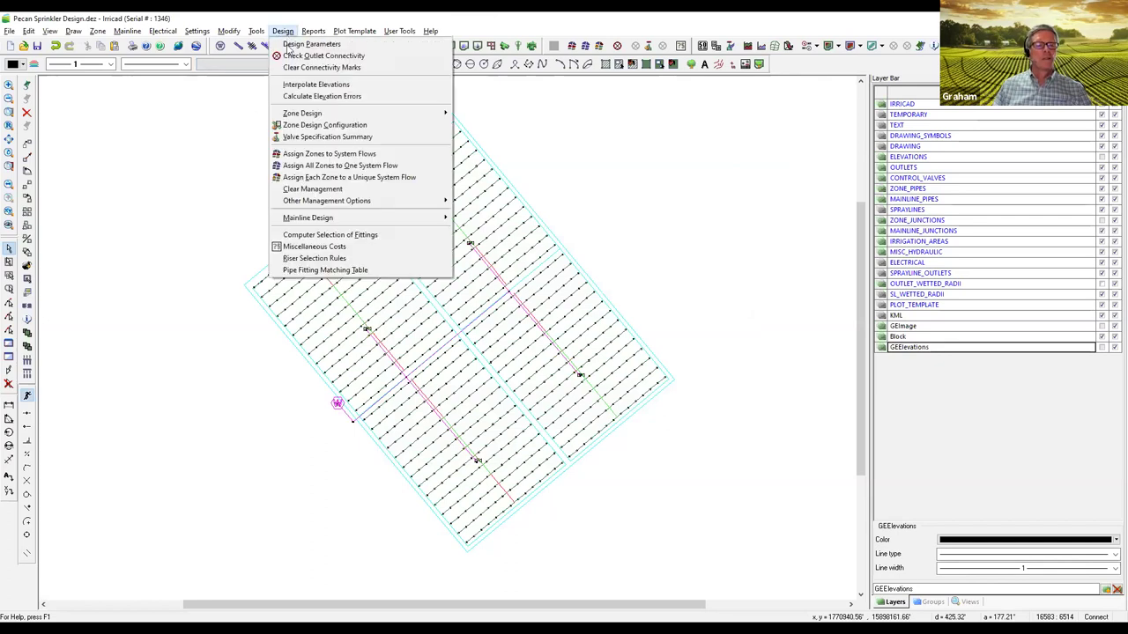
mouse_move(391, 217)
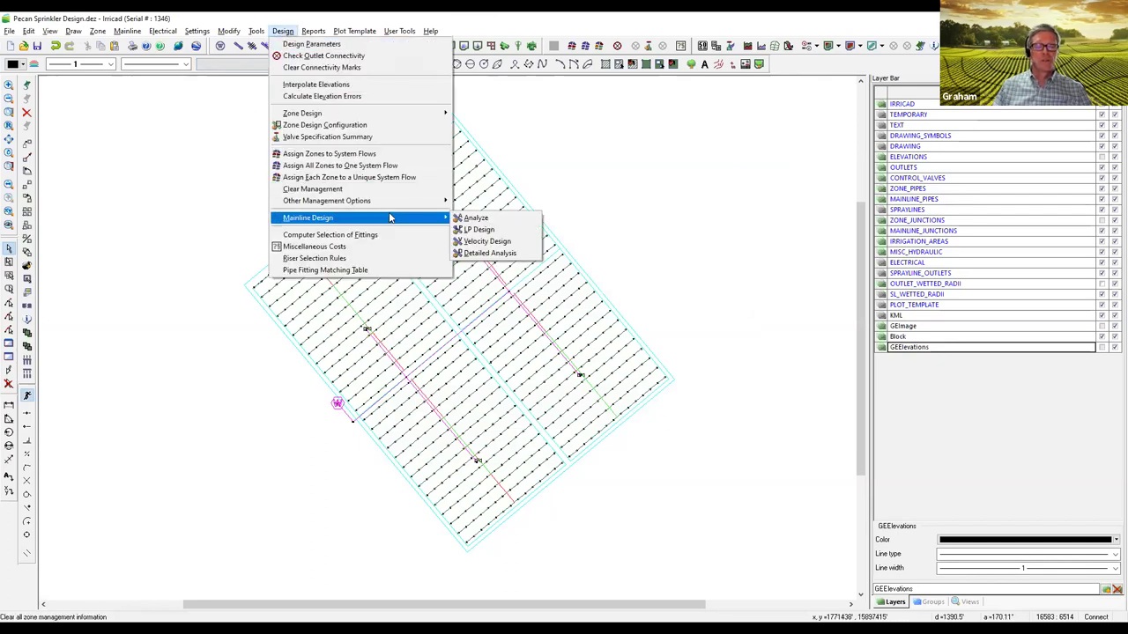
click(518, 231)
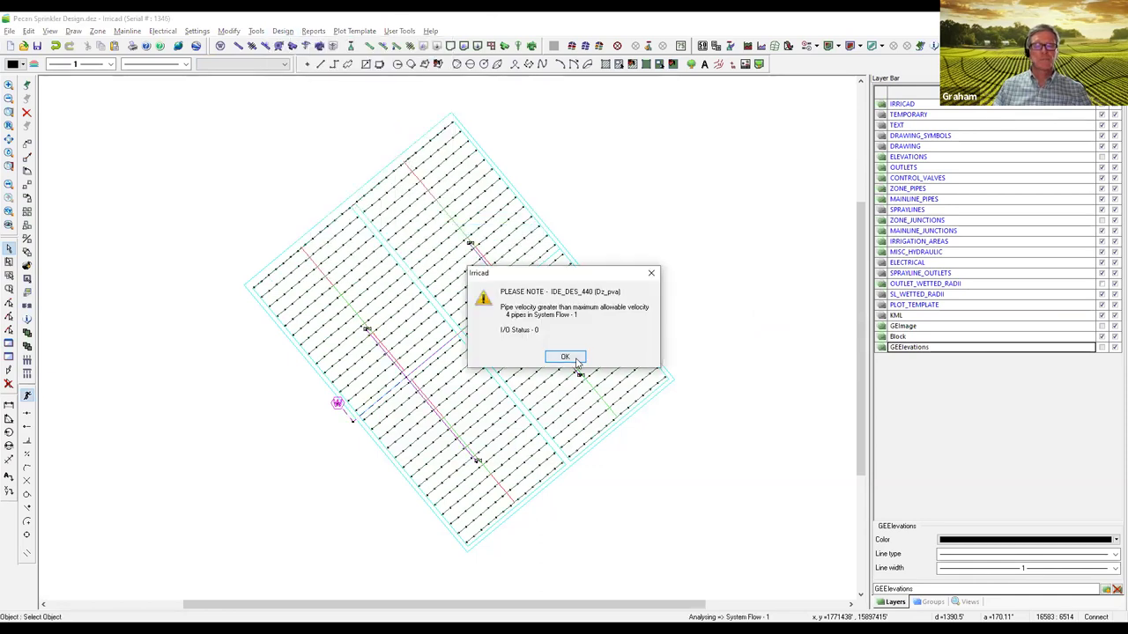
click(569, 358)
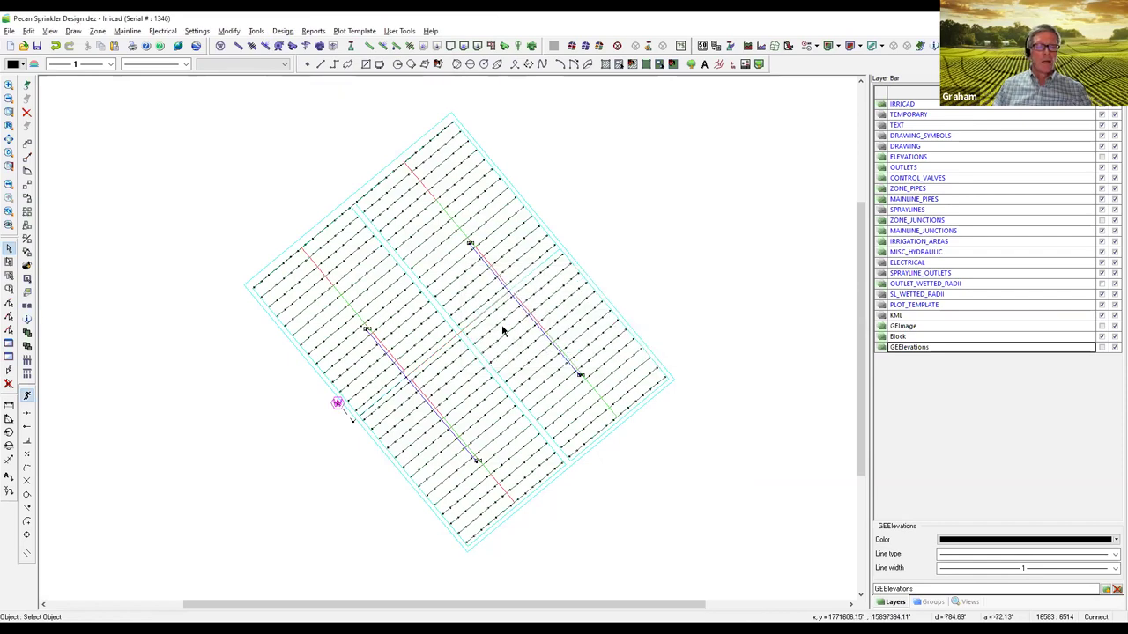
Step: Check the size of the mainline pipe at the water supply, and review the pressure and flow in the System Duty Report
double_click(348, 412)
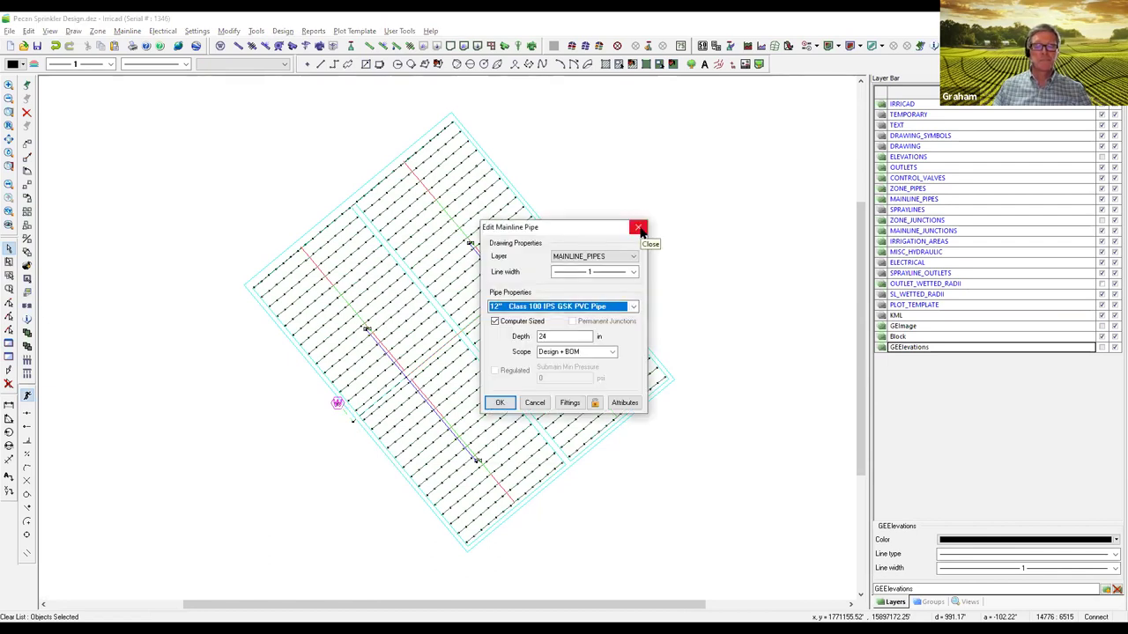
click(640, 230)
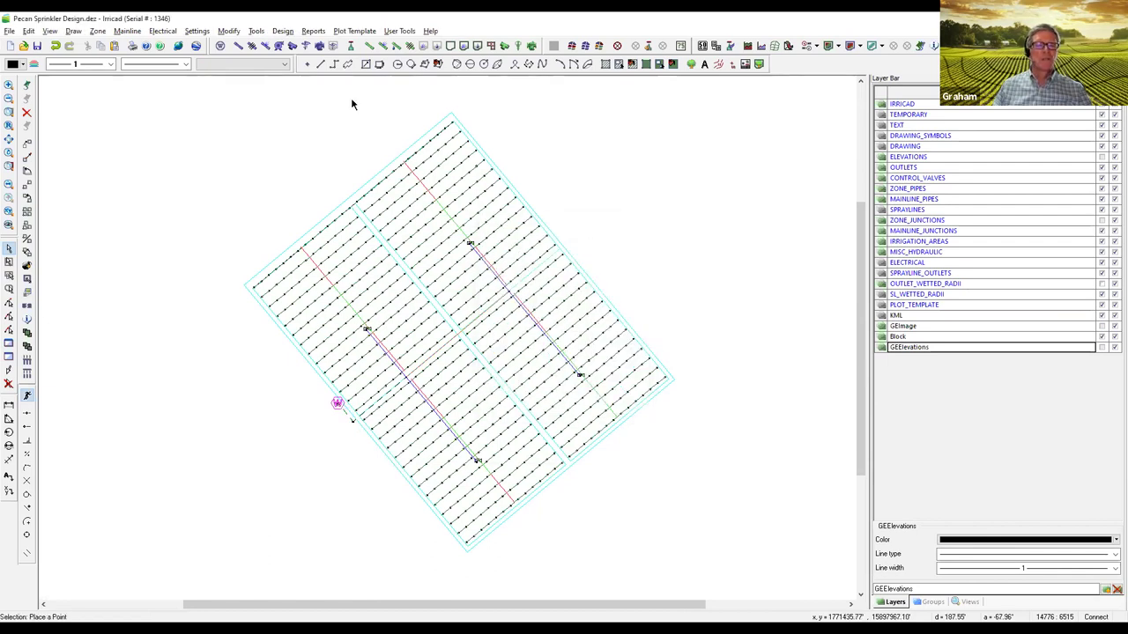
click(311, 31)
mouse_move(424, 210)
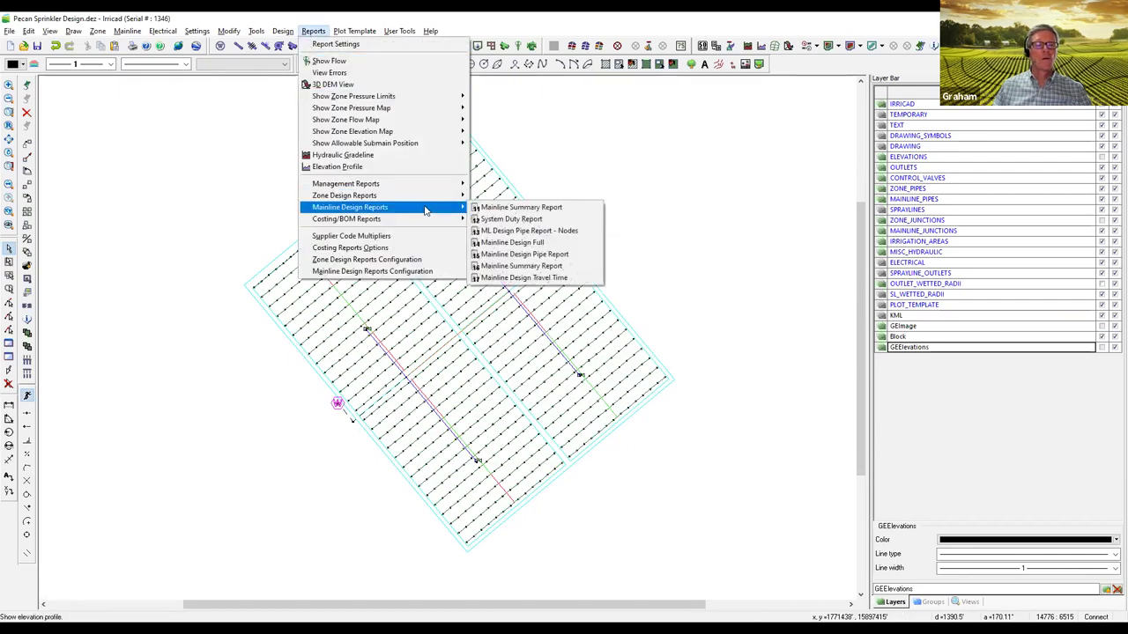
click(546, 221)
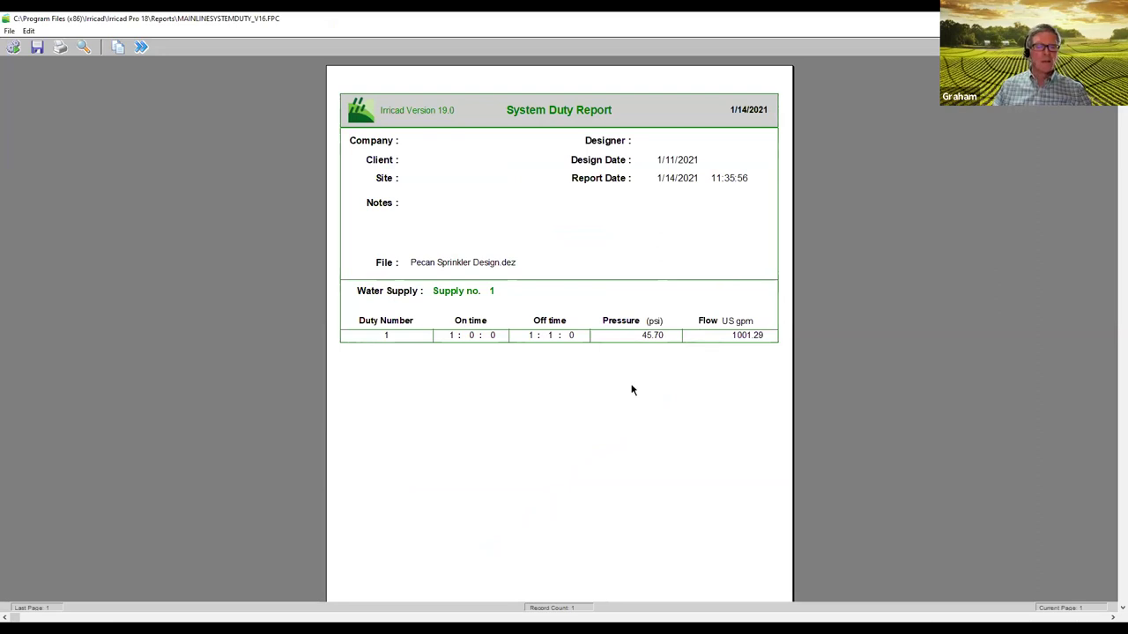
key(Escape)
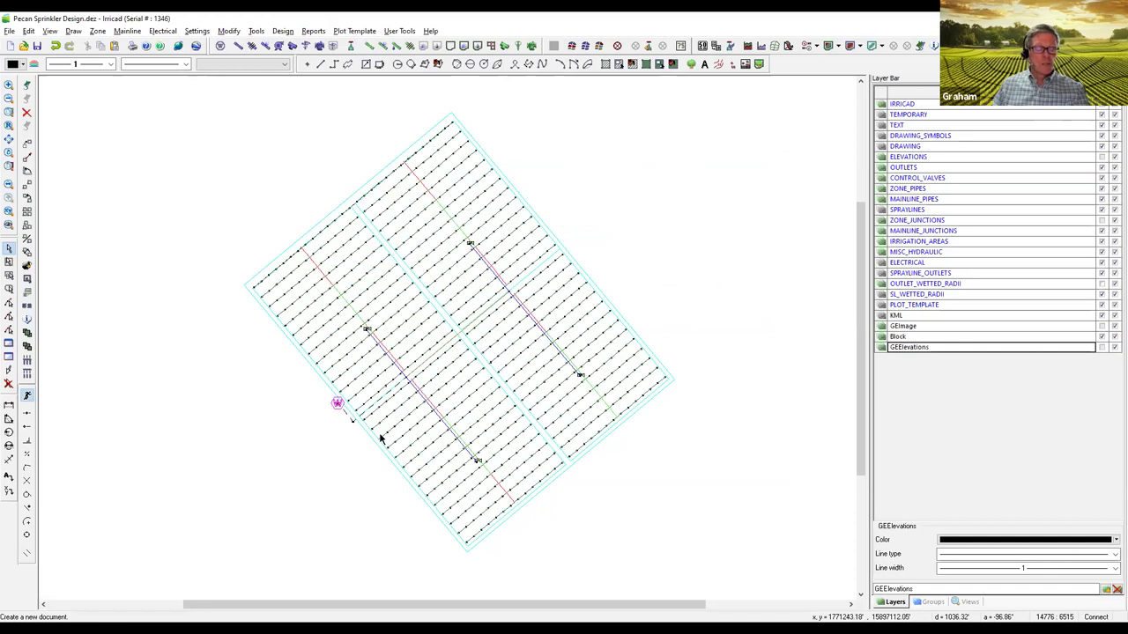
Step: Inspect the hydraulic information of the first mainline pipe section beyond the water supply, including pressures, headloss, flow and velocity
click(381, 403)
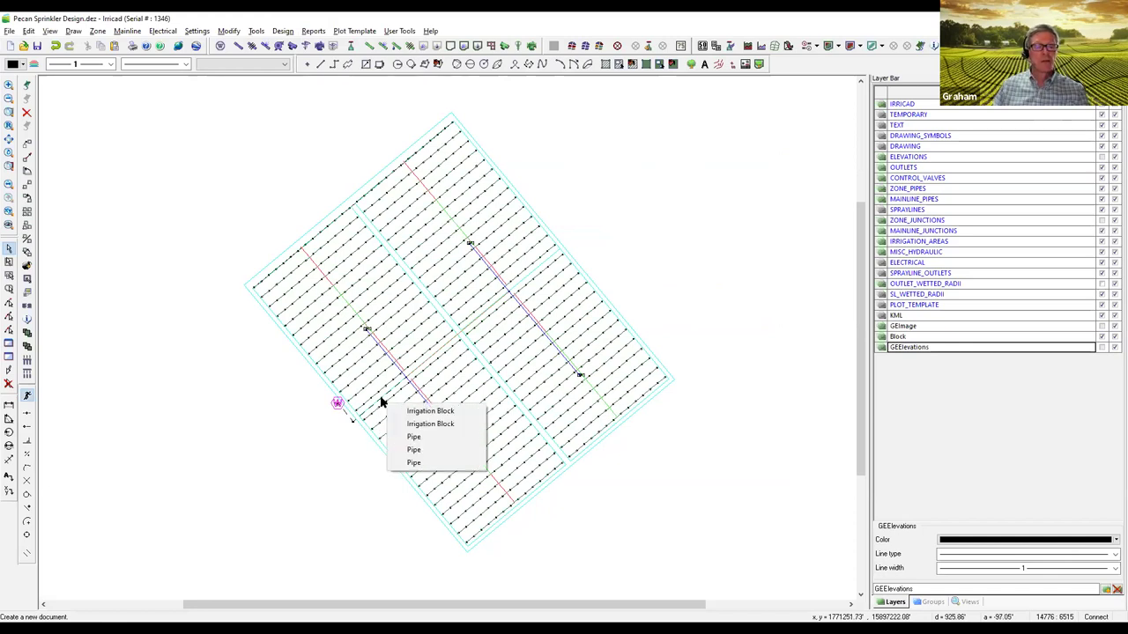
click(423, 437)
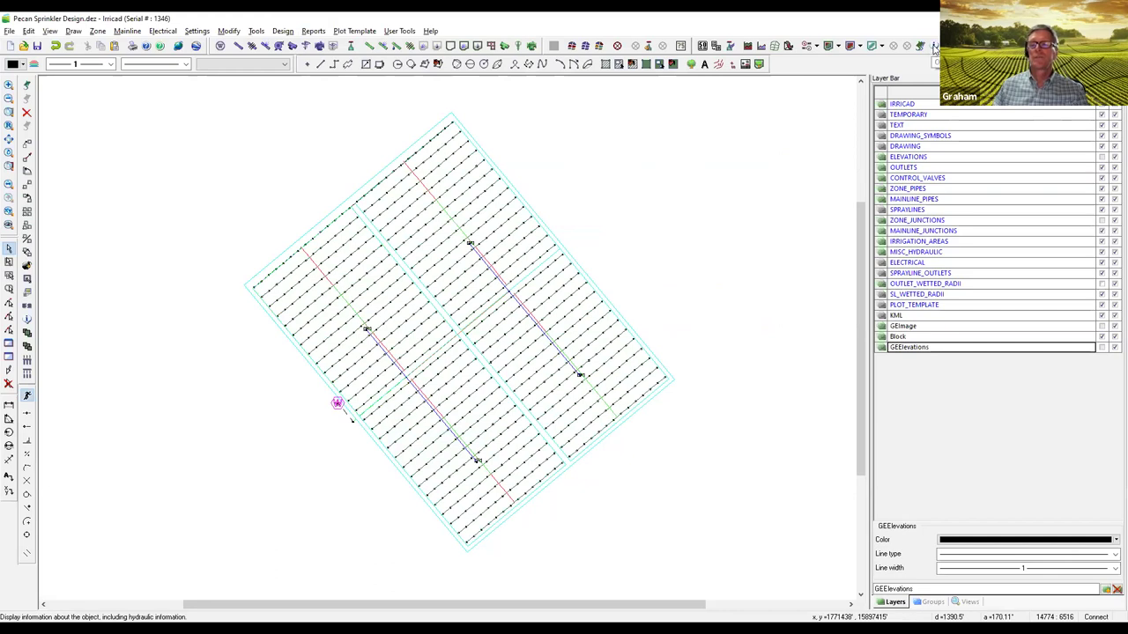
click(495, 273)
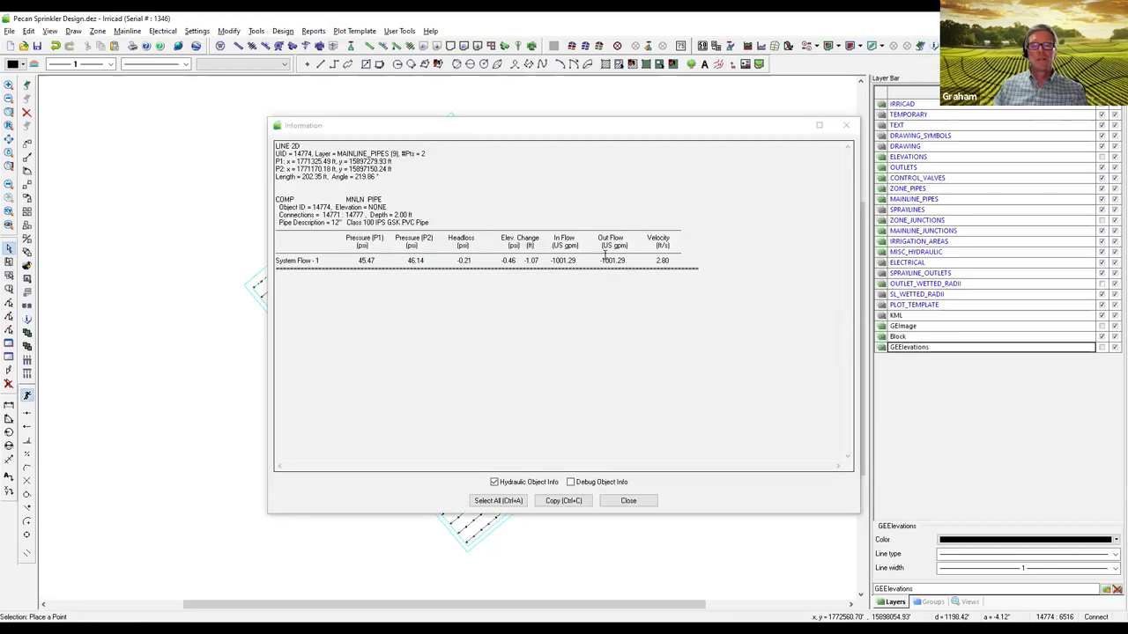
Step: Check the out flow and headloss of the inspected mainline pipe section, and close its information
double_click(604, 261)
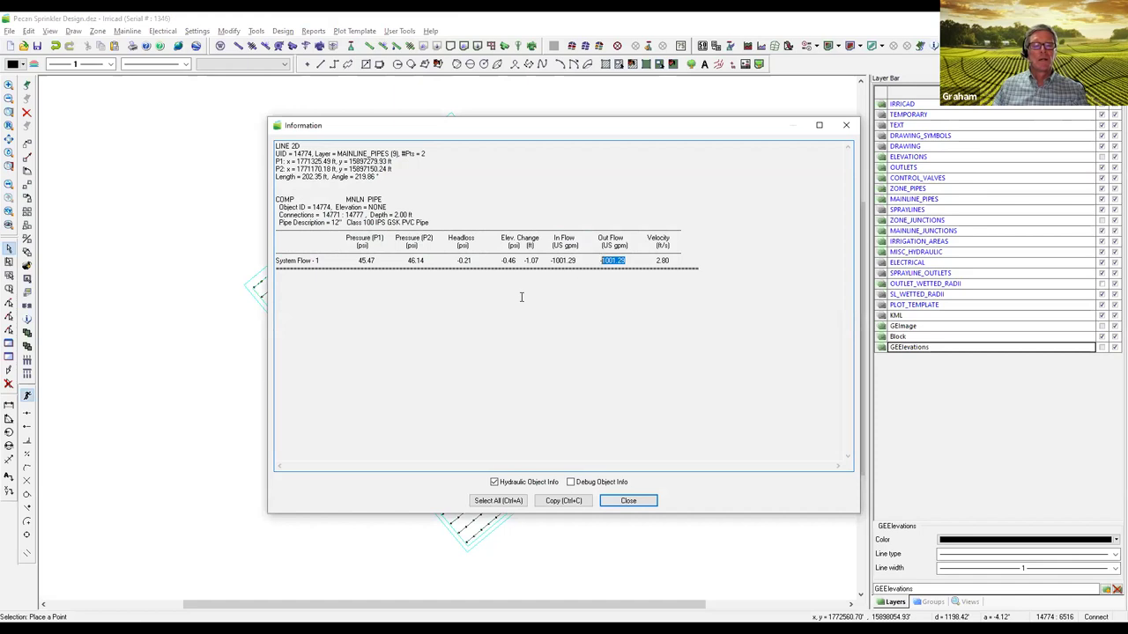
drag(474, 261, 464, 261)
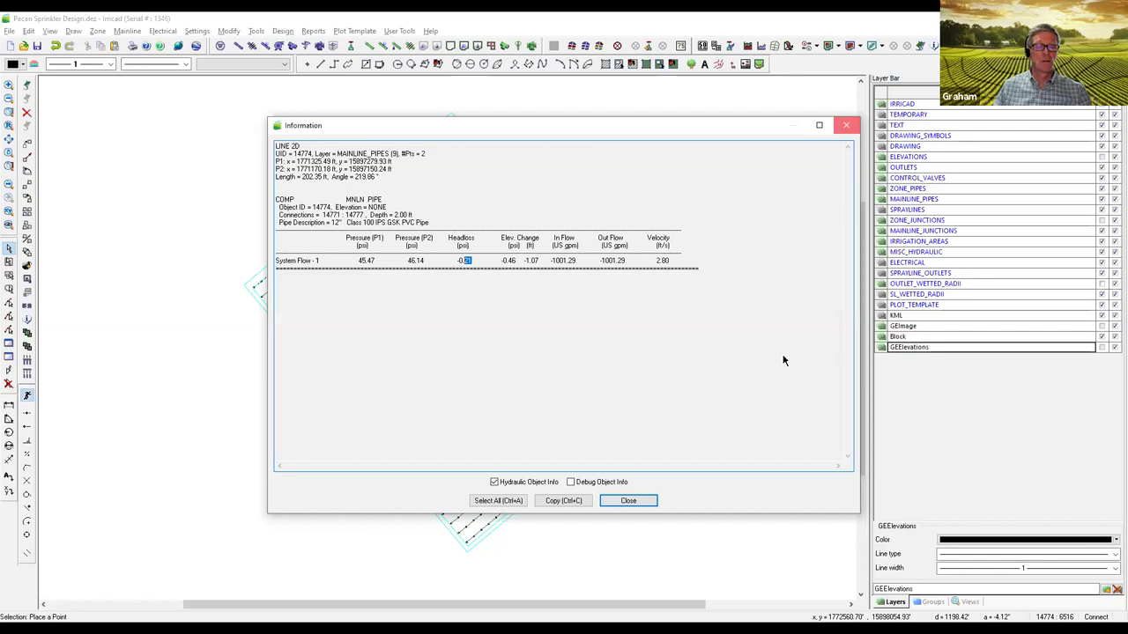
key(Escape)
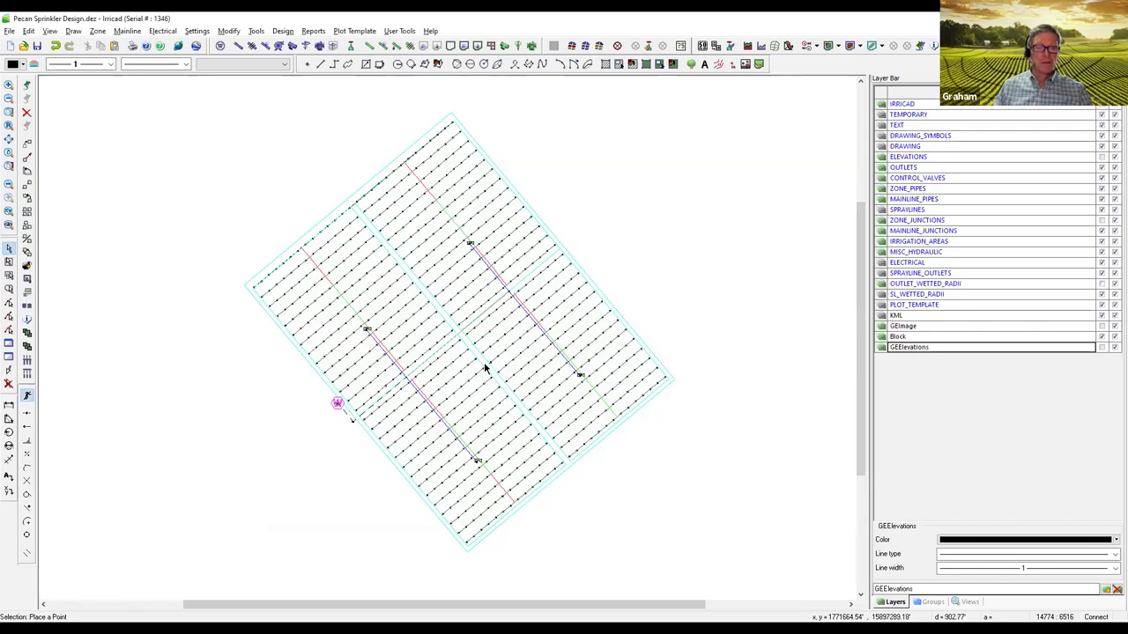
Step: Clear all current system flow assignments and the zone and water supply times
click(283, 31)
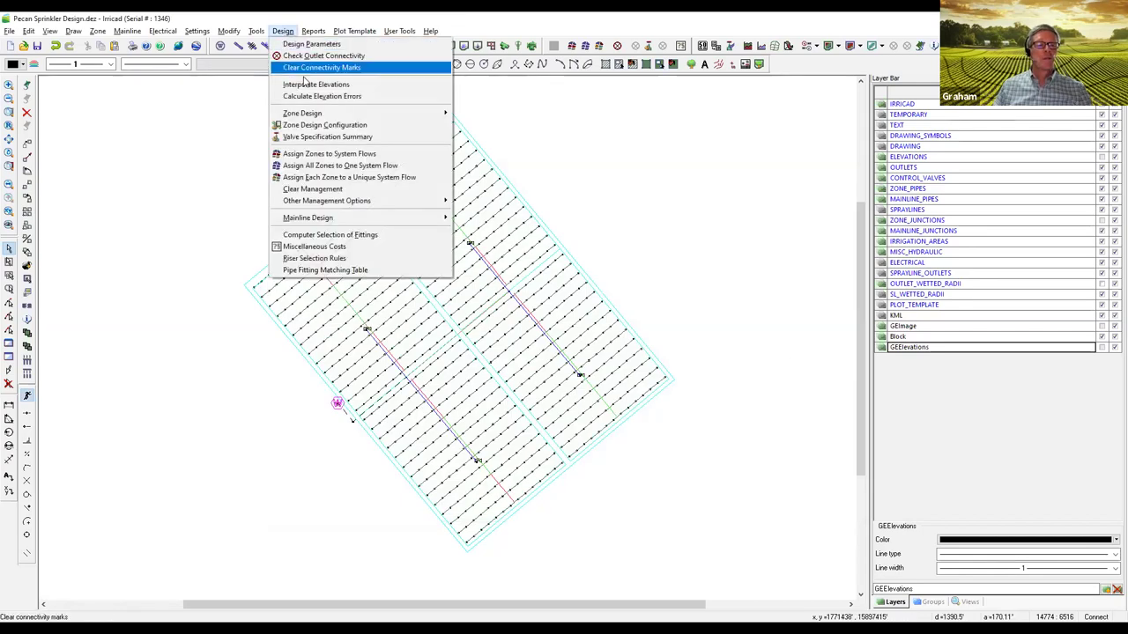
click(366, 193)
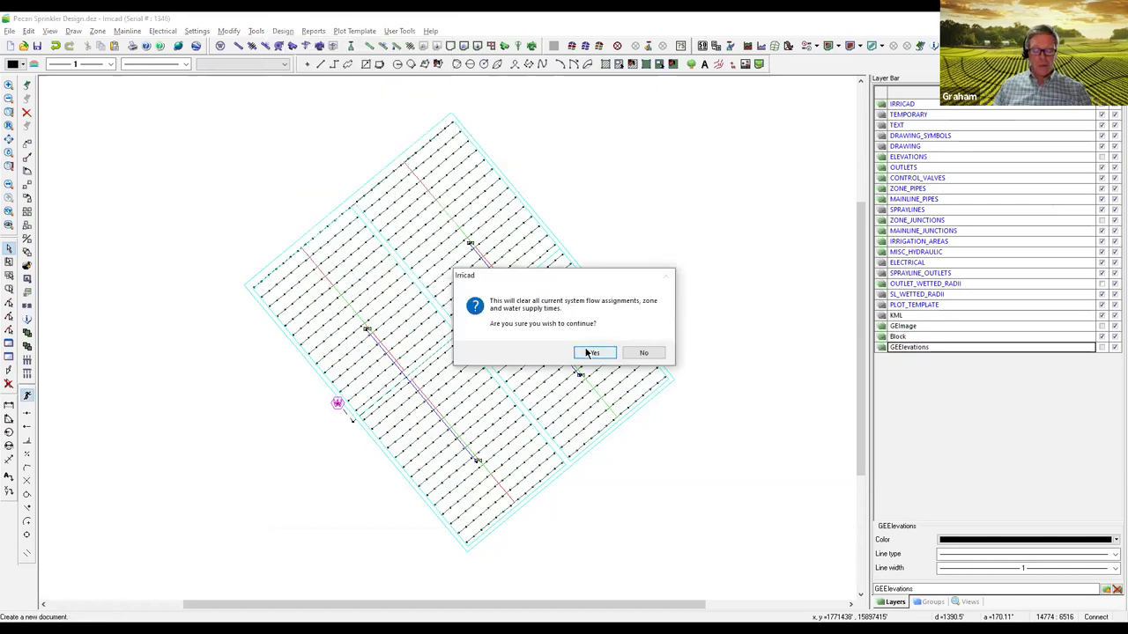
click(592, 352)
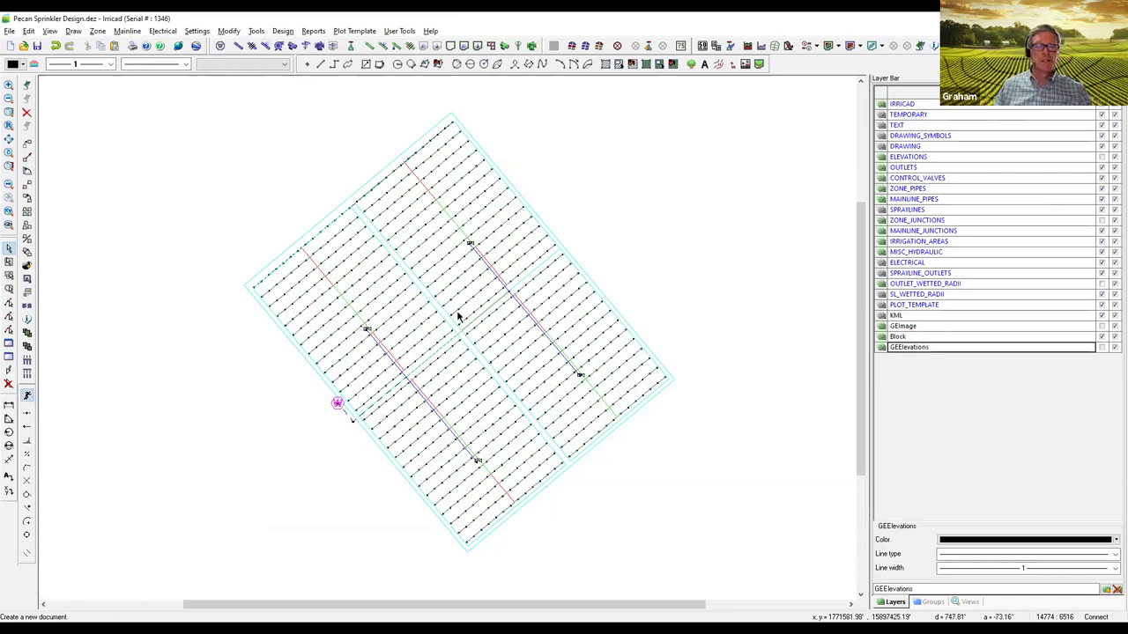
Step: Assign each of the four zones to its own unique system flow and accept the assignment
click(282, 32)
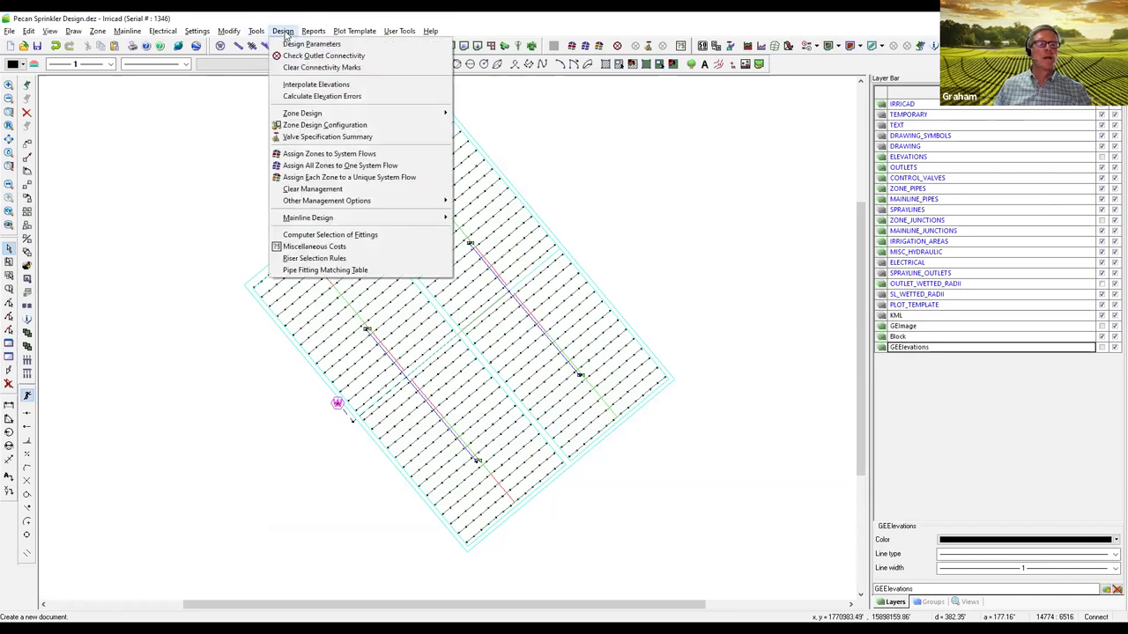
click(328, 181)
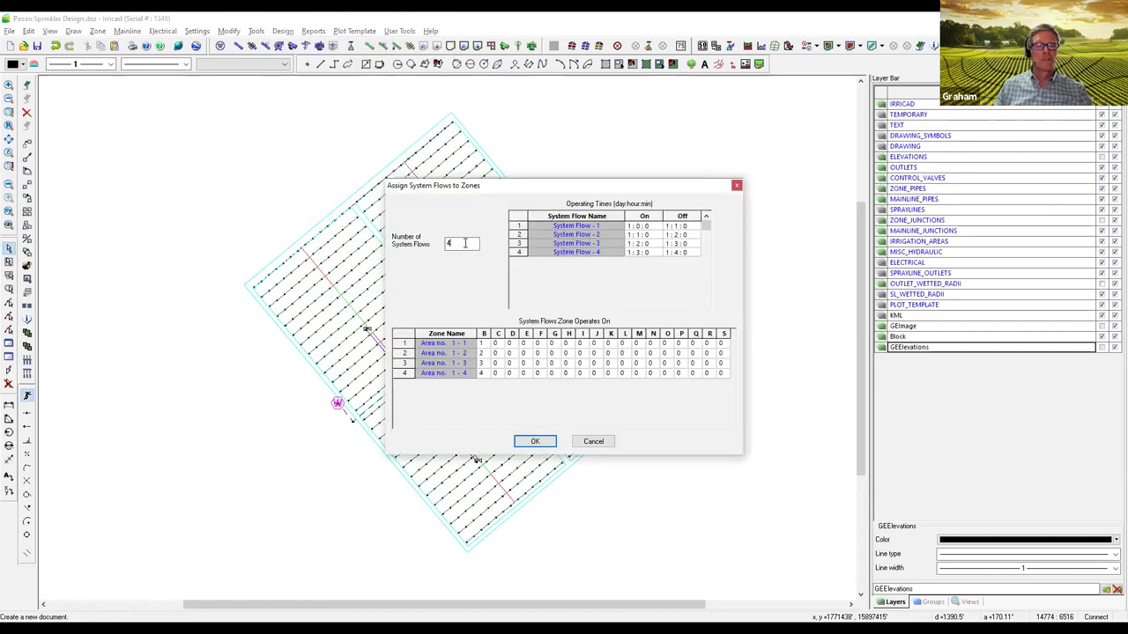
click(487, 356)
click(542, 445)
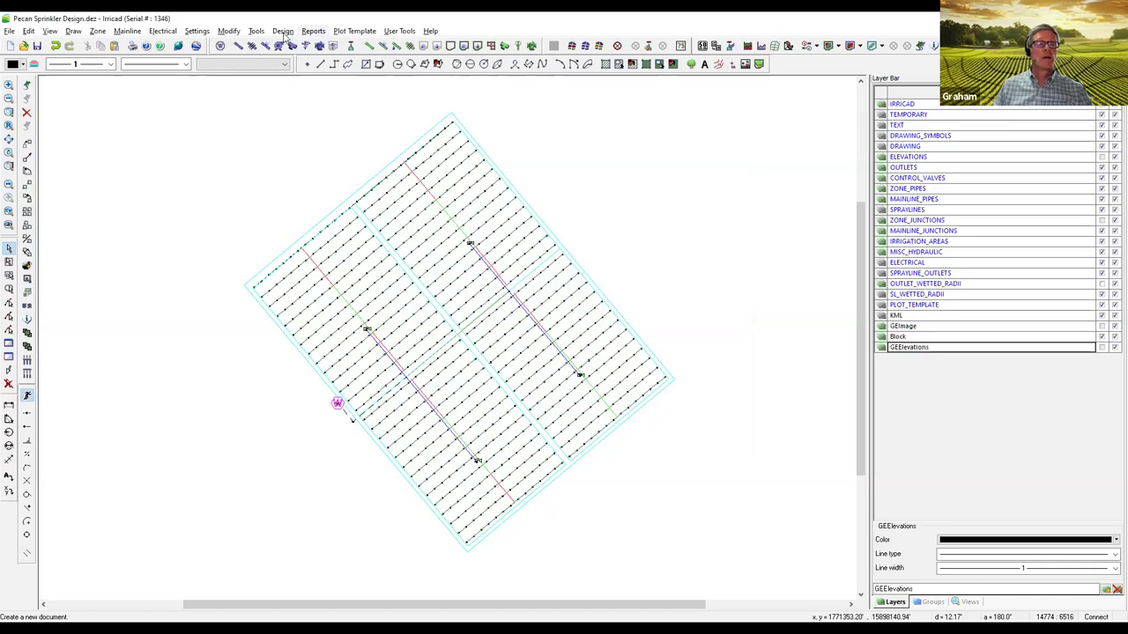
Step: Run the LP Design for the mainline with the four separate system flows and dismiss the velocity notice
click(283, 30)
mouse_move(356, 221)
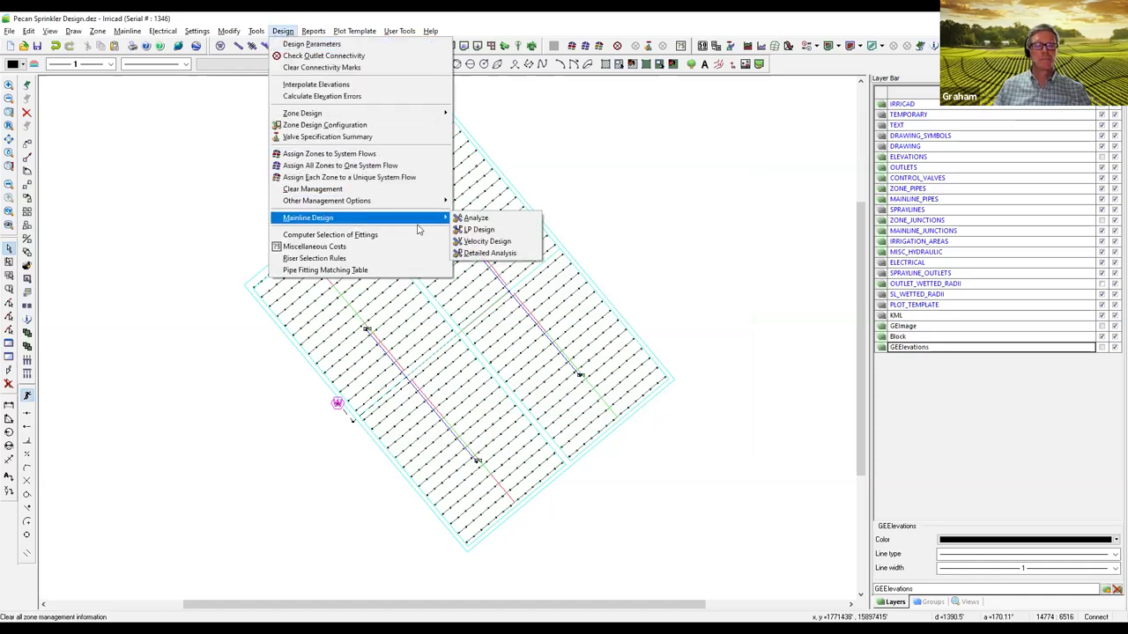
click(510, 234)
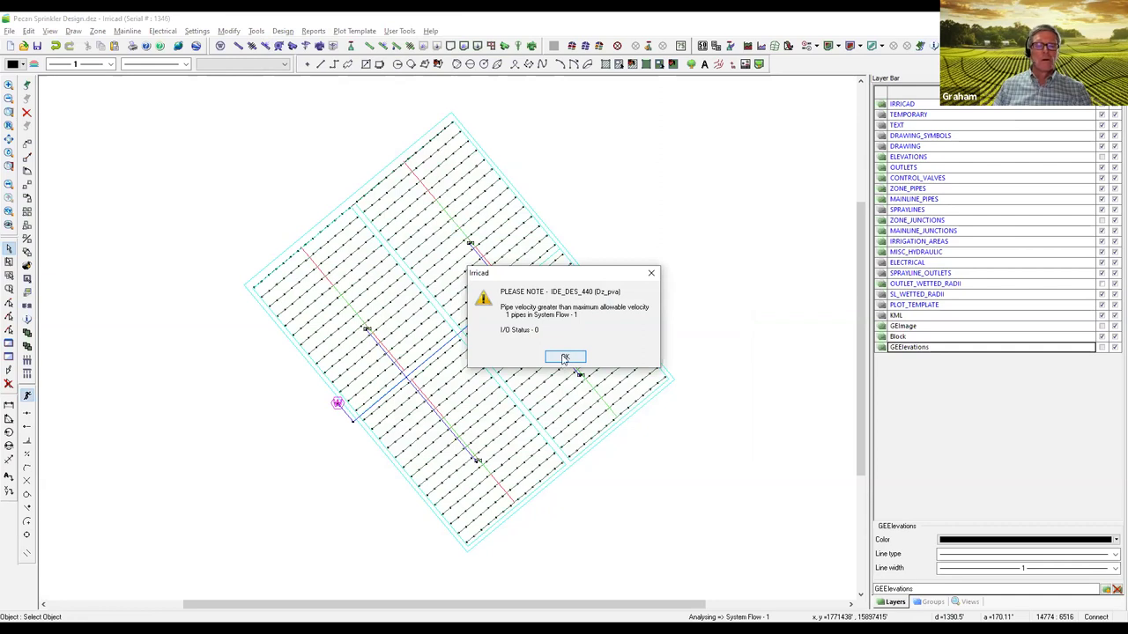
click(565, 355)
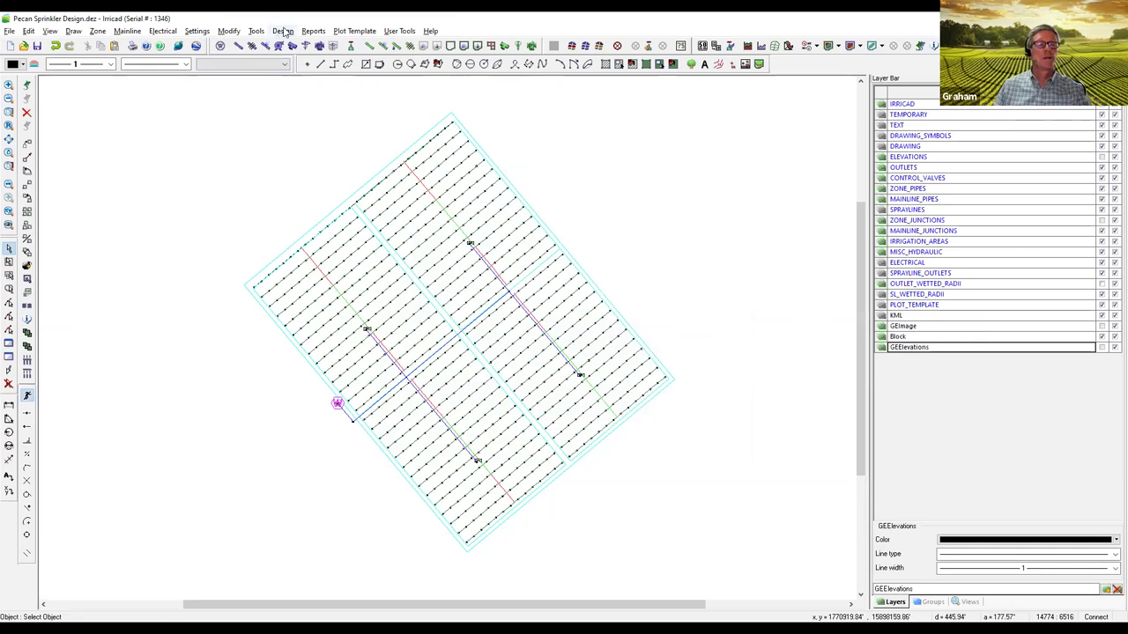
Step: Review the pressure and flow of each duty in the System Duty Report, and close the report
click(313, 31)
mouse_move(410, 207)
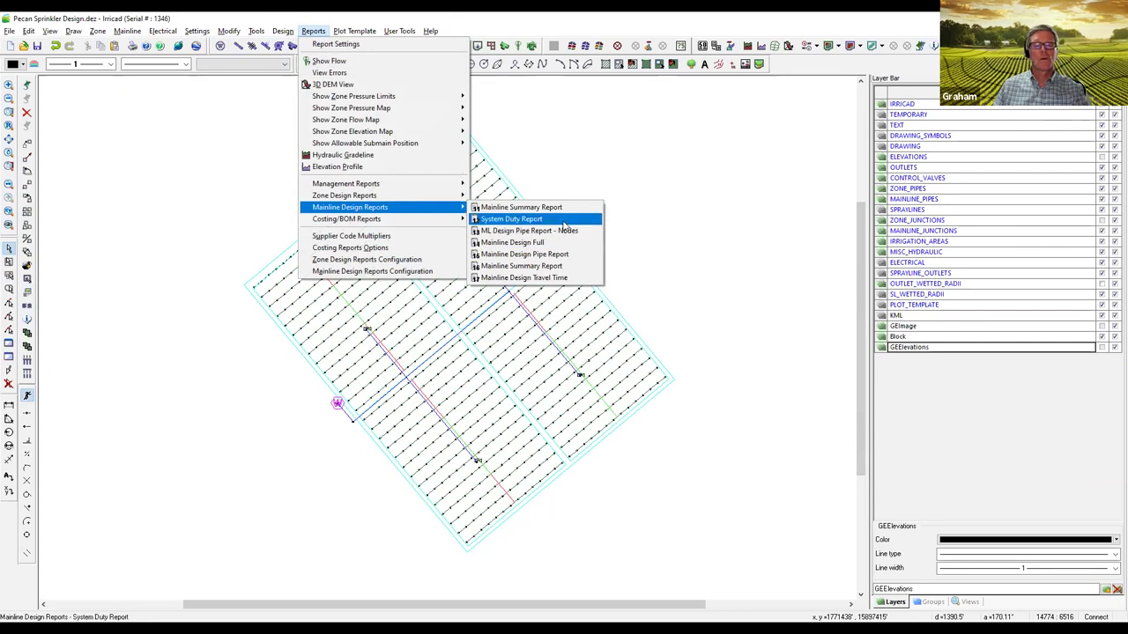
click(564, 219)
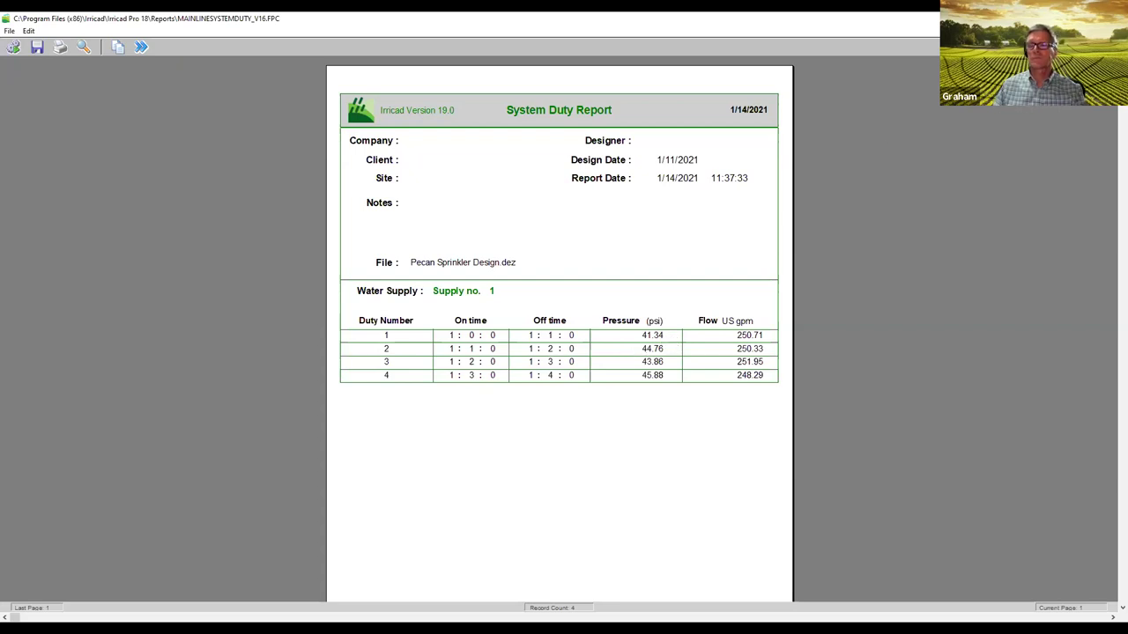
key(Escape)
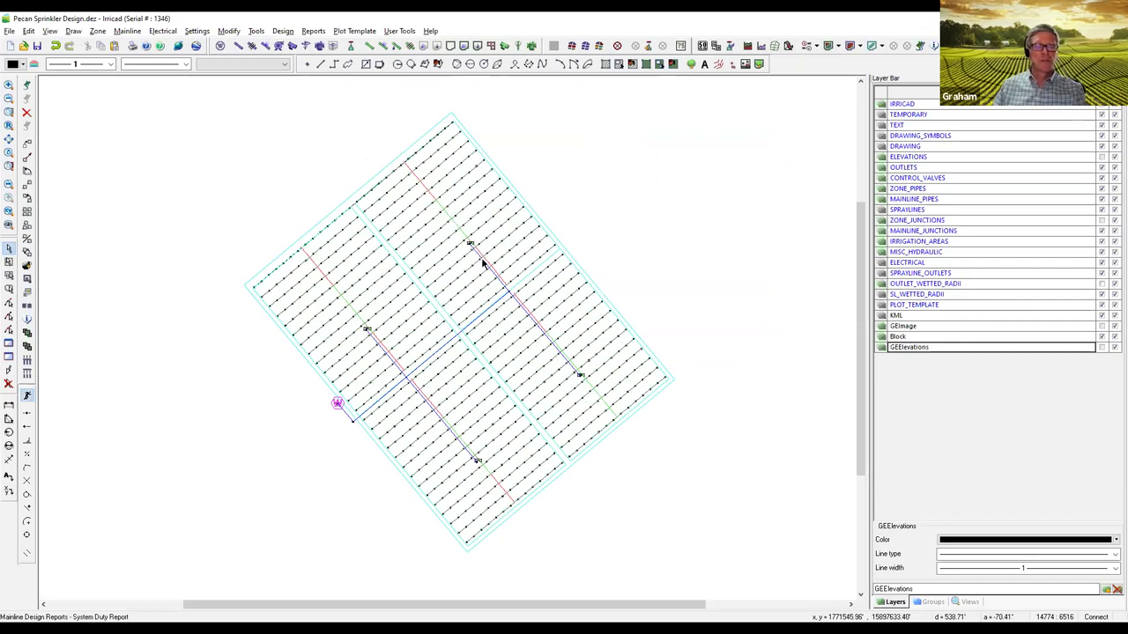
Step: Inspect the hydraulic information of the short mainline pipe at the Area no. 1 - 4 control valve, especially its velocity under System Flow - 4
scroll(581, 372, up, 6)
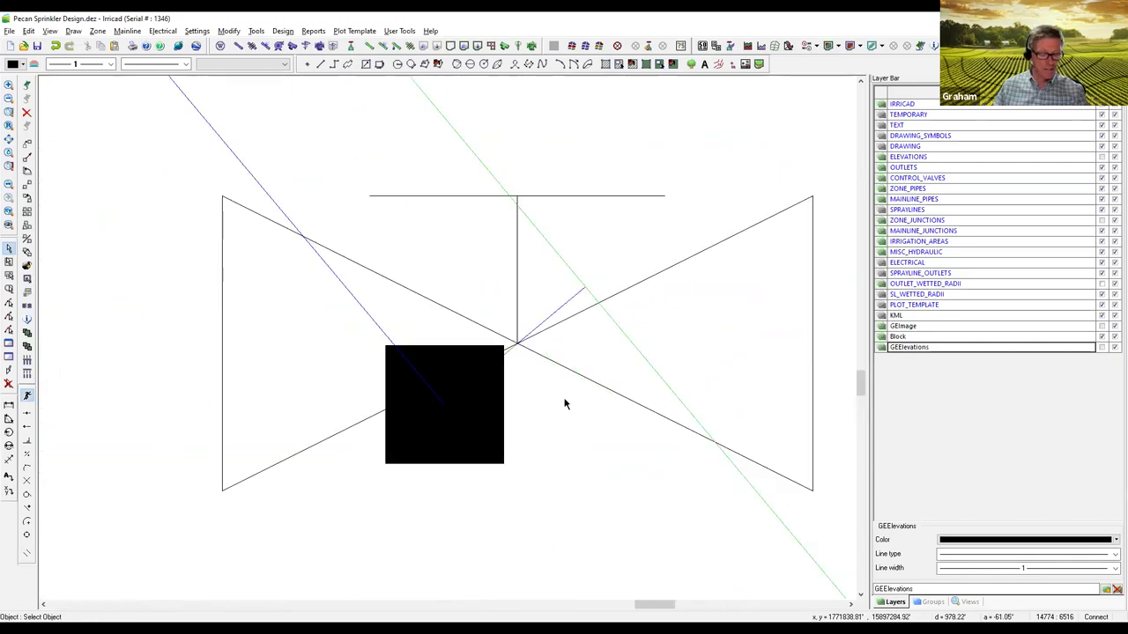
click(500, 367)
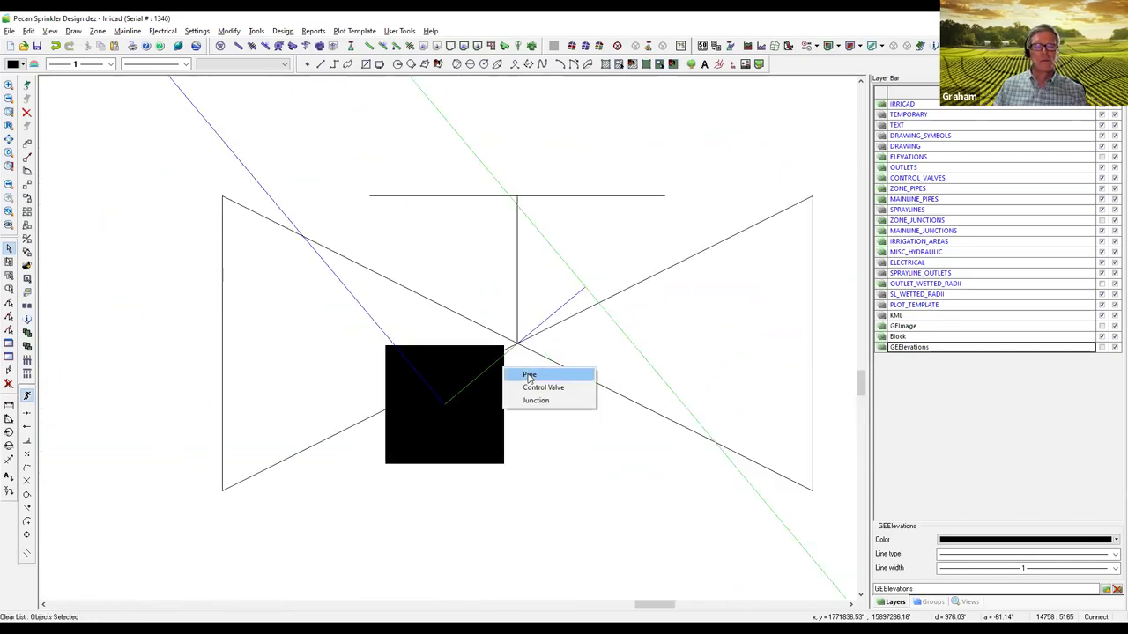
click(529, 376)
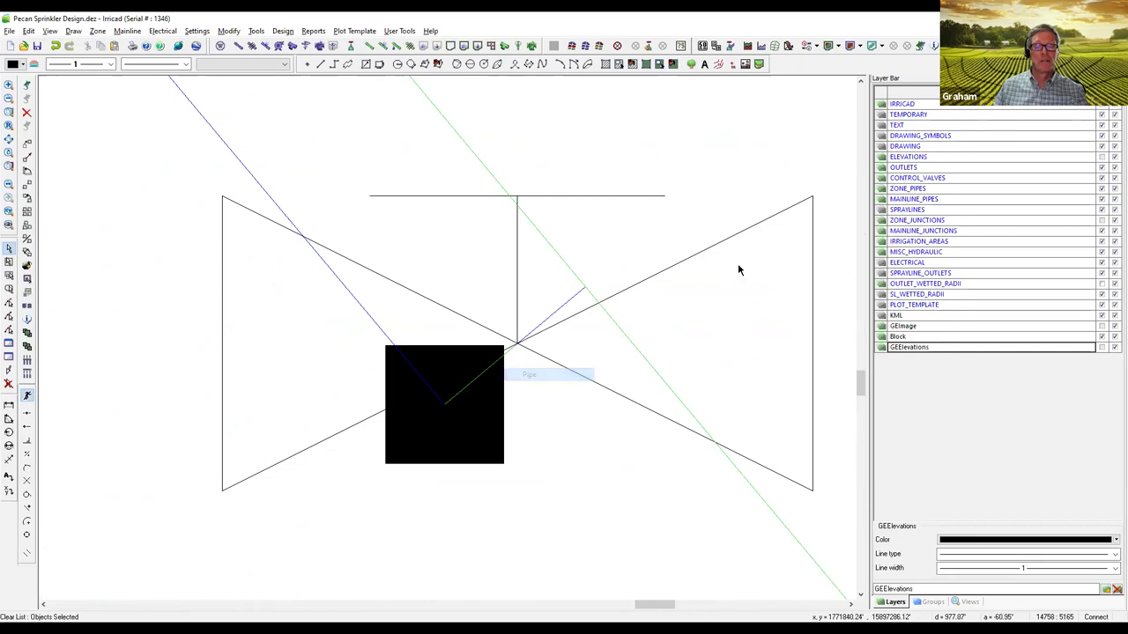
click(936, 45)
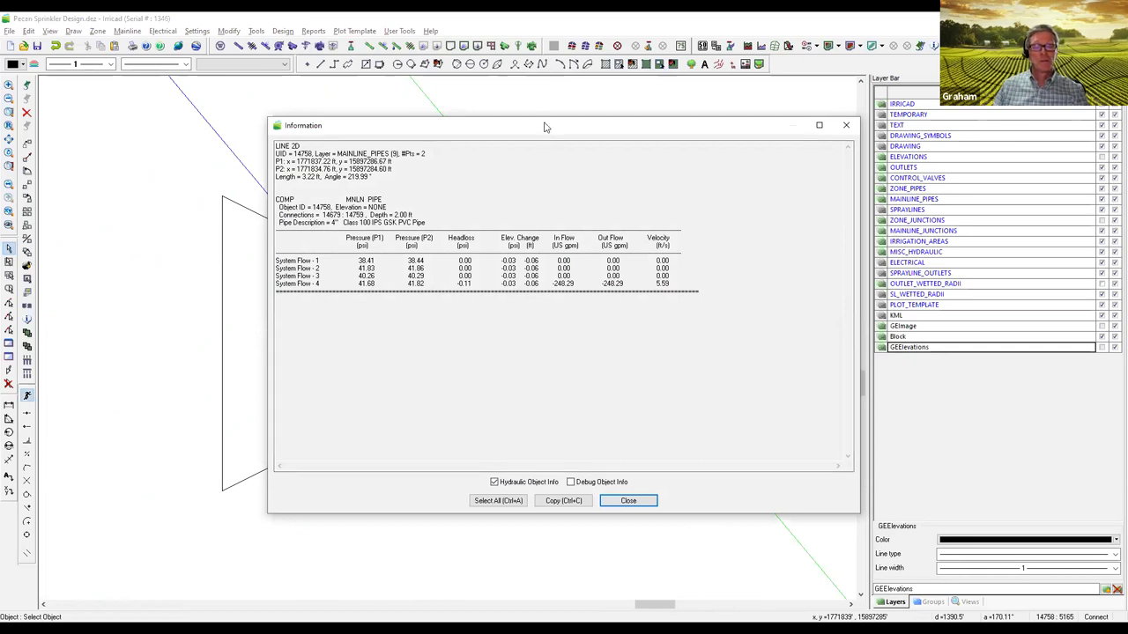
drag(543, 127, 639, 116)
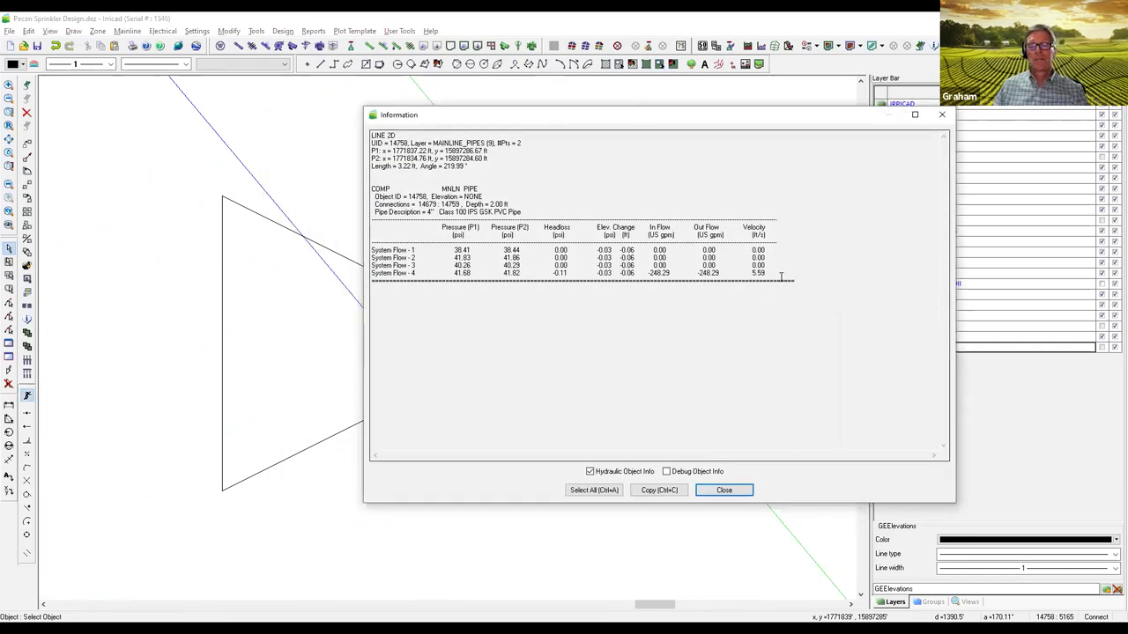
drag(750, 273, 748, 273)
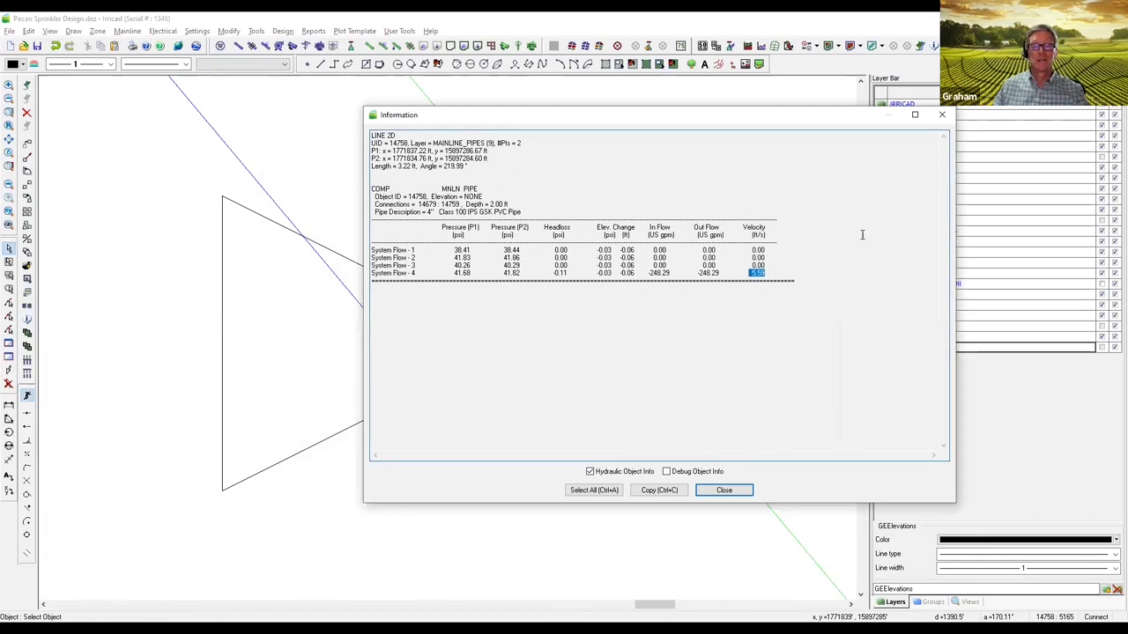
click(943, 116)
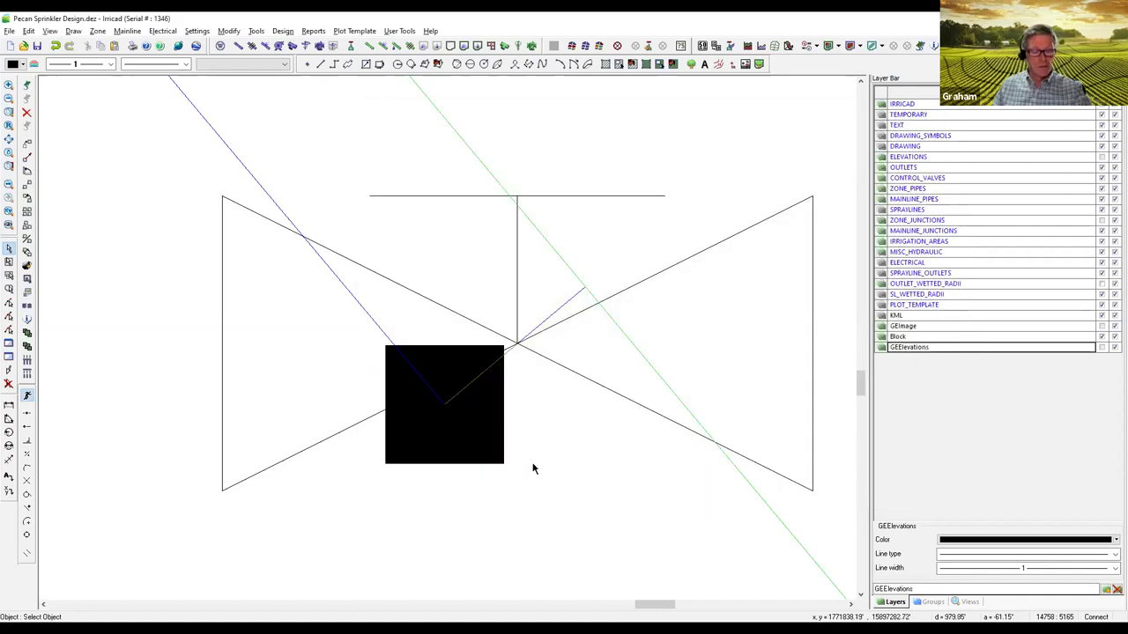
click(9, 150)
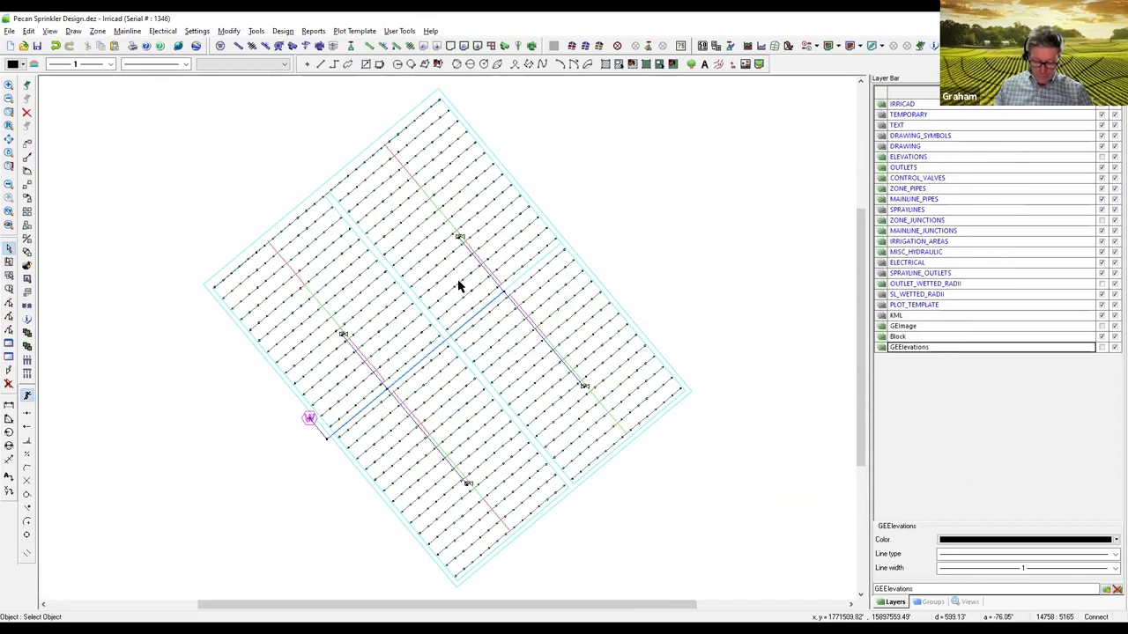
Step: Clear the zone management so that the unique system flow assignments are removed
click(283, 31)
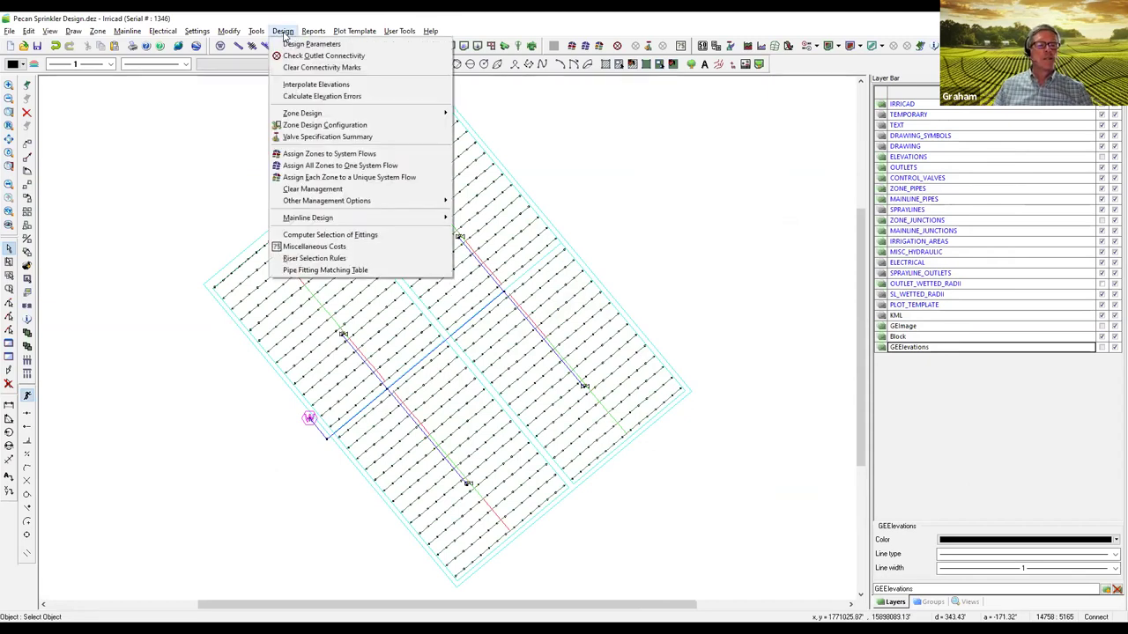
click(359, 190)
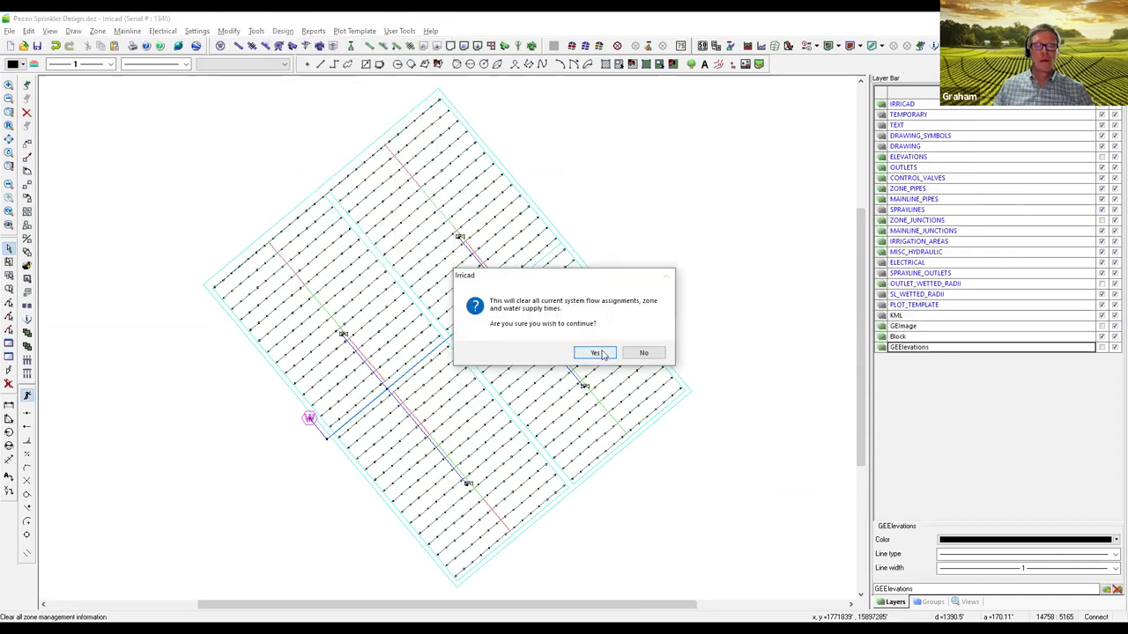
click(595, 352)
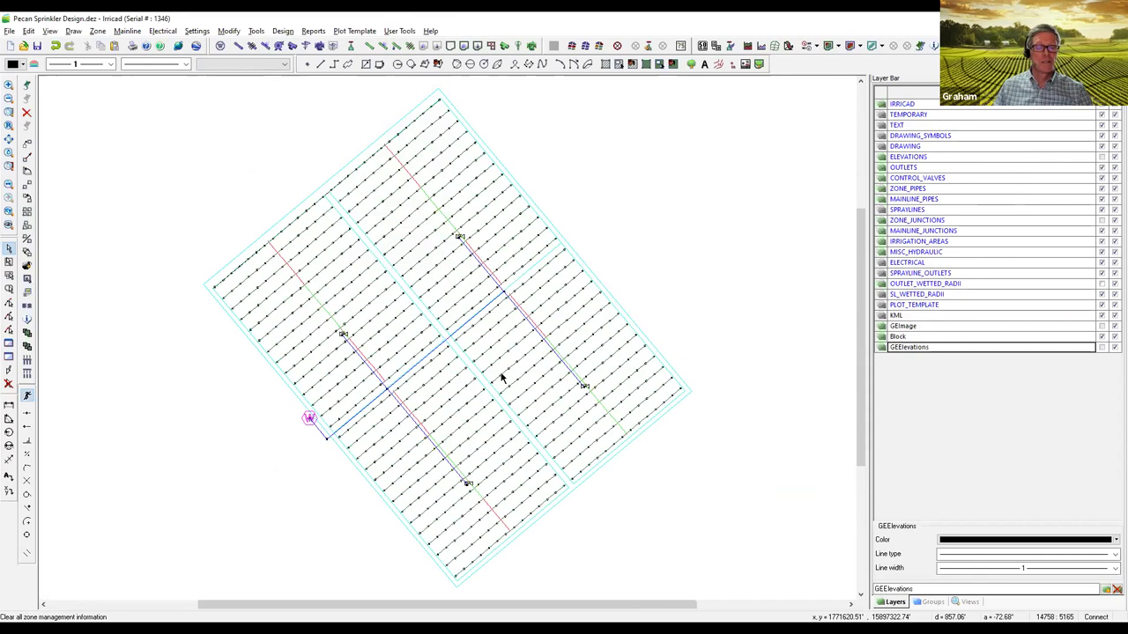
Step: Start assigning zones to system flows manually with 2 system flows, accepting the default operating times
click(284, 32)
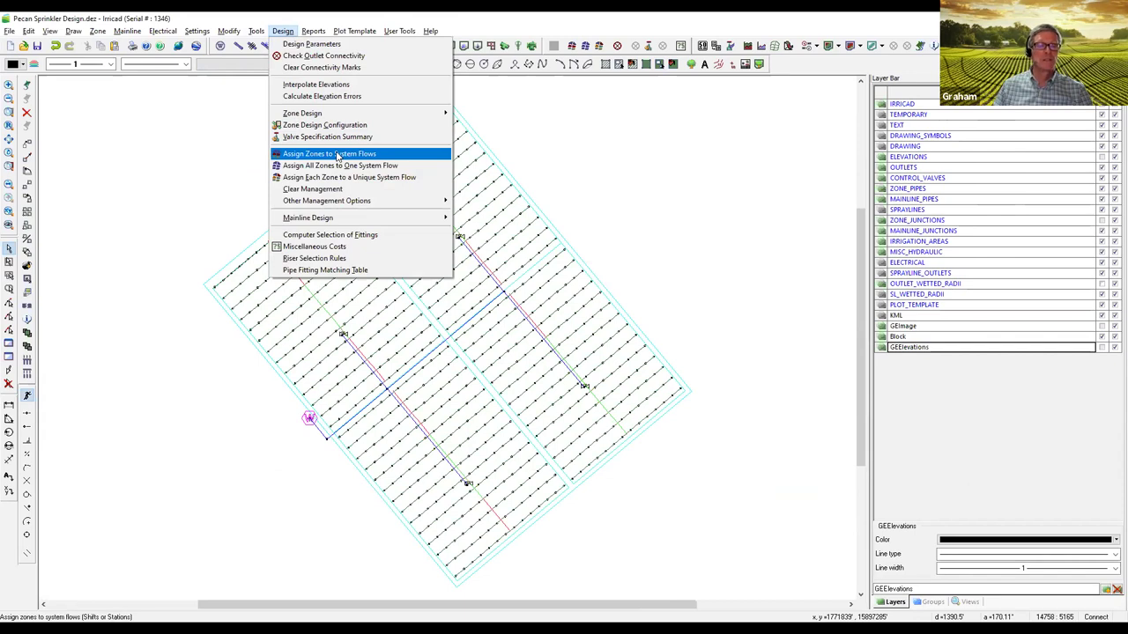
click(337, 156)
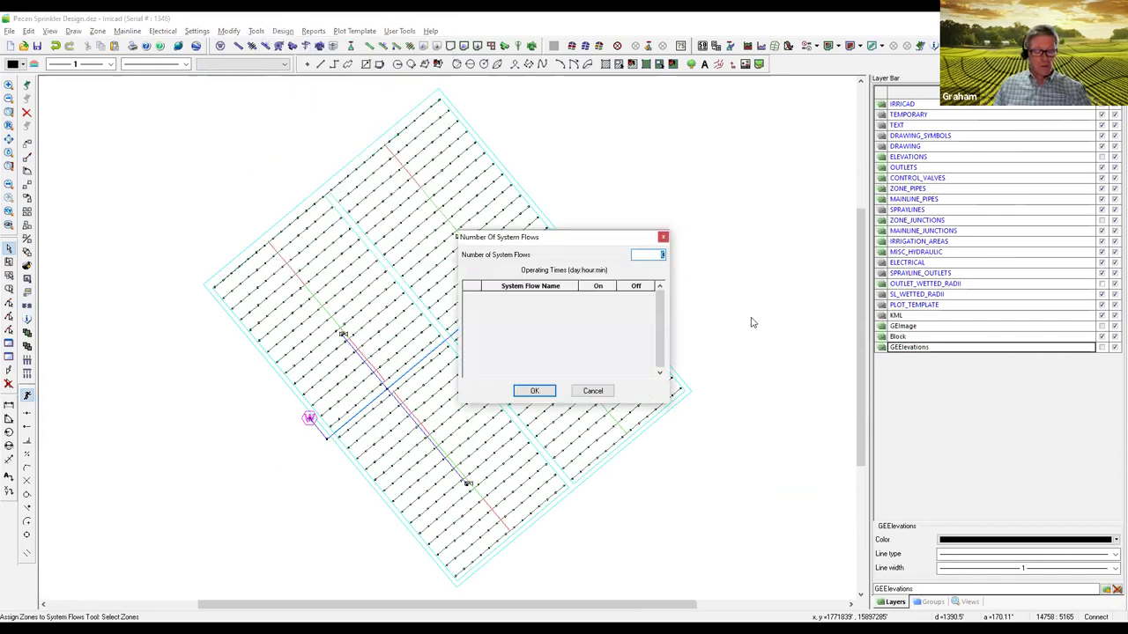
text(2)
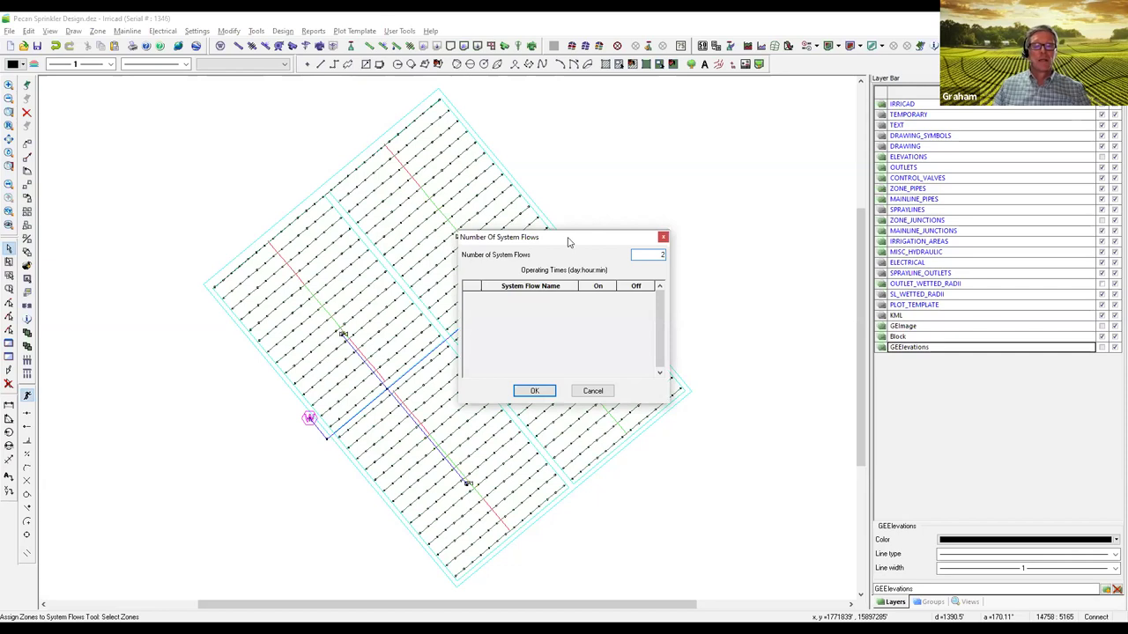
drag(567, 235, 616, 135)
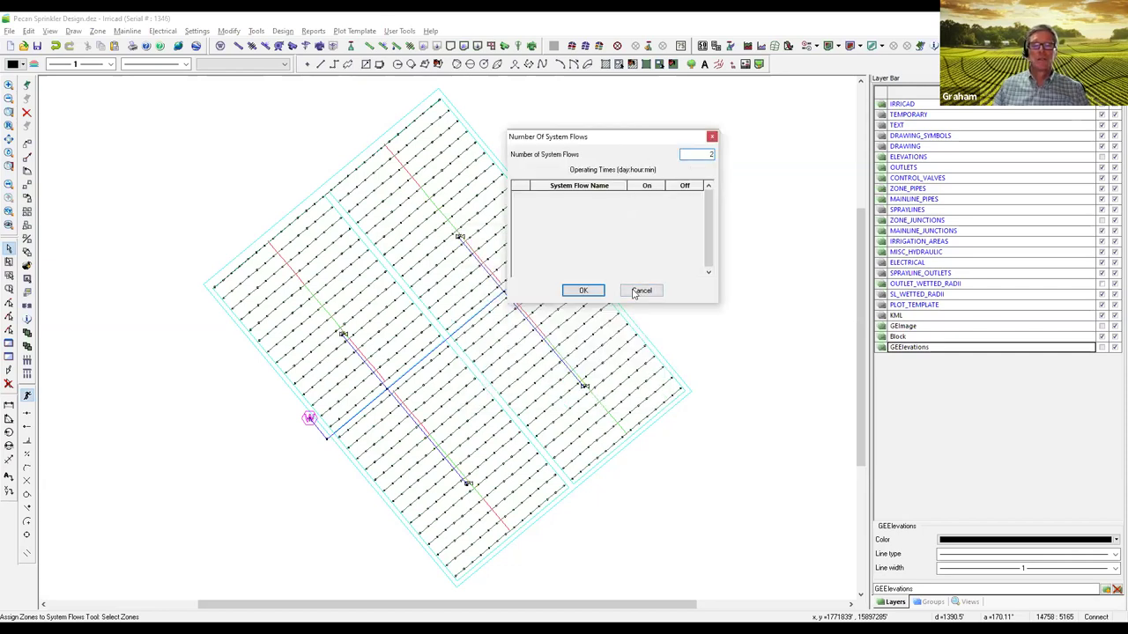
click(582, 291)
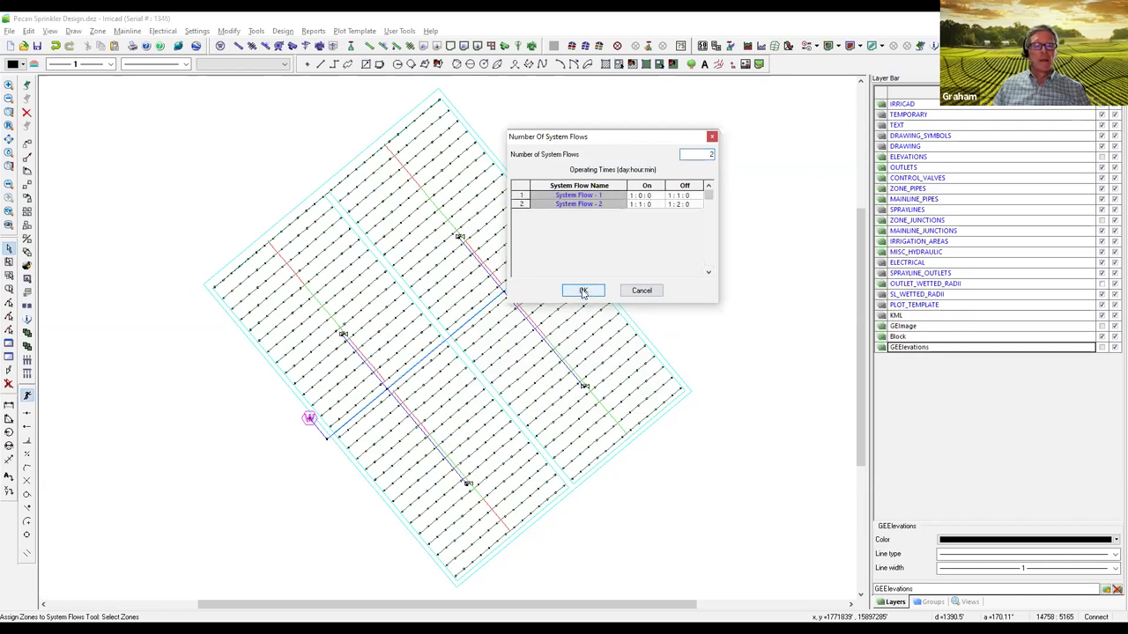
click(582, 291)
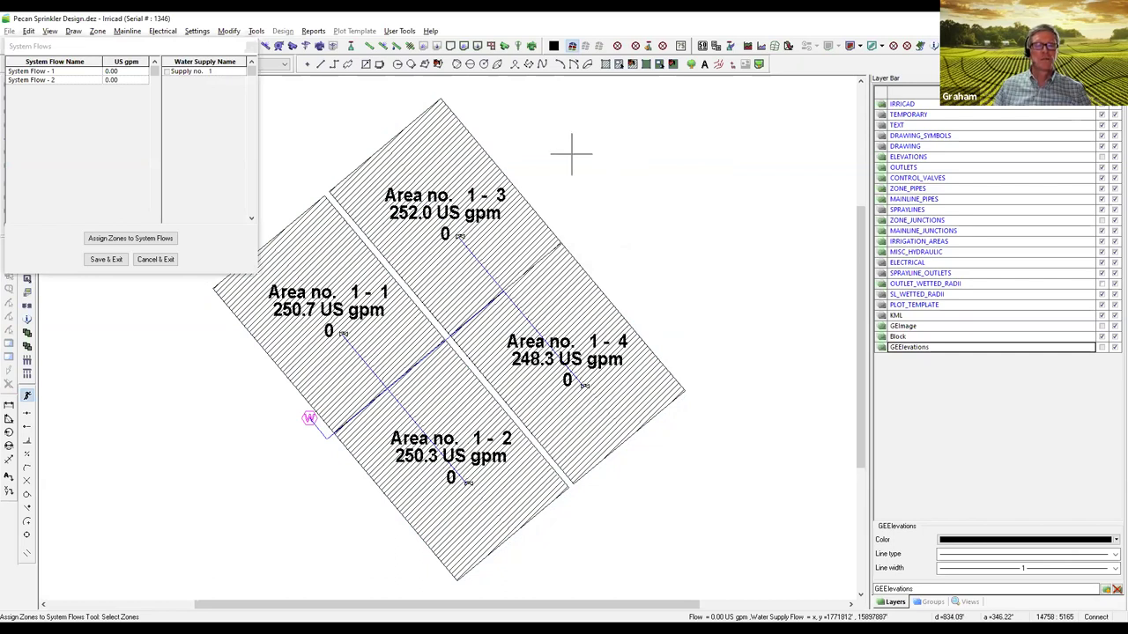
Step: Assign zones Area no. 1 - 3 and Area no. 1 - 1 to system flow 1
click(403, 170)
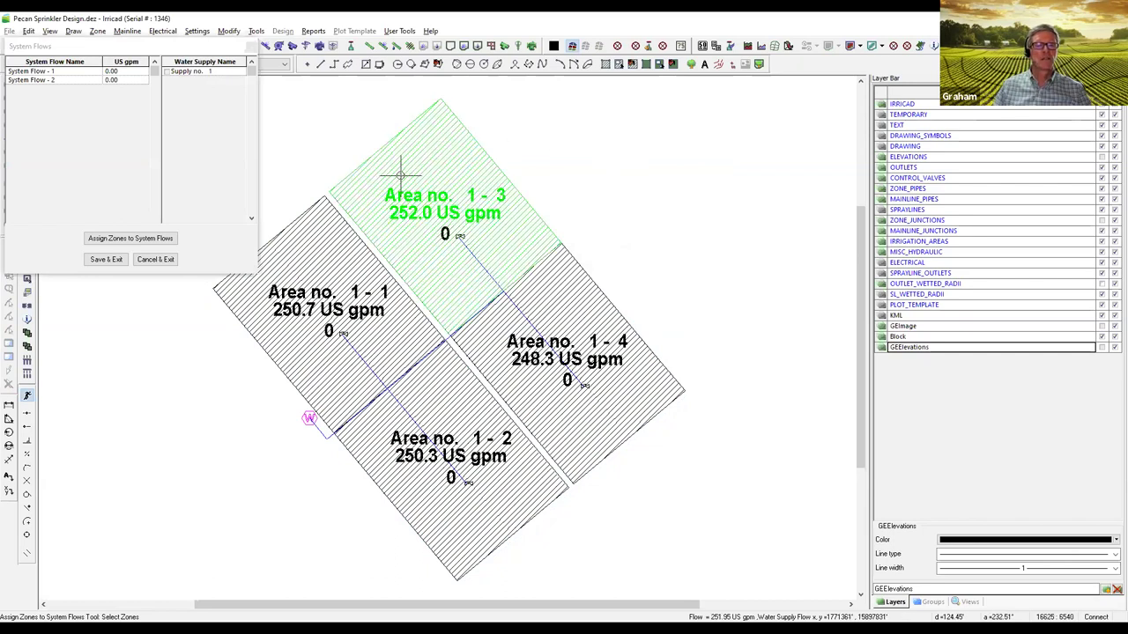
click(342, 240)
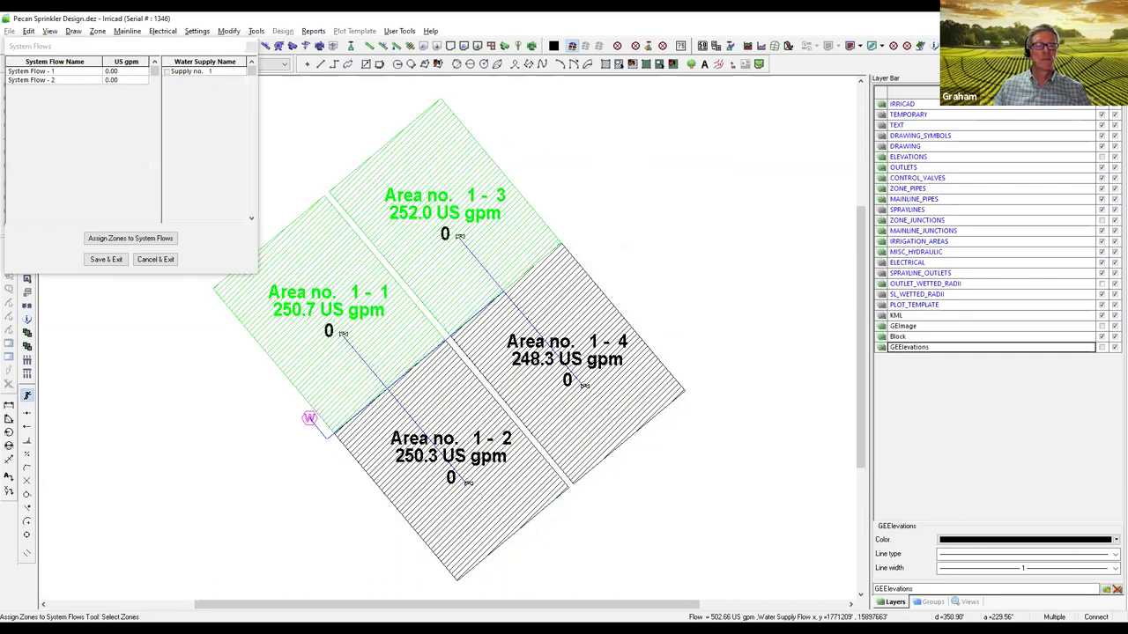
click(141, 244)
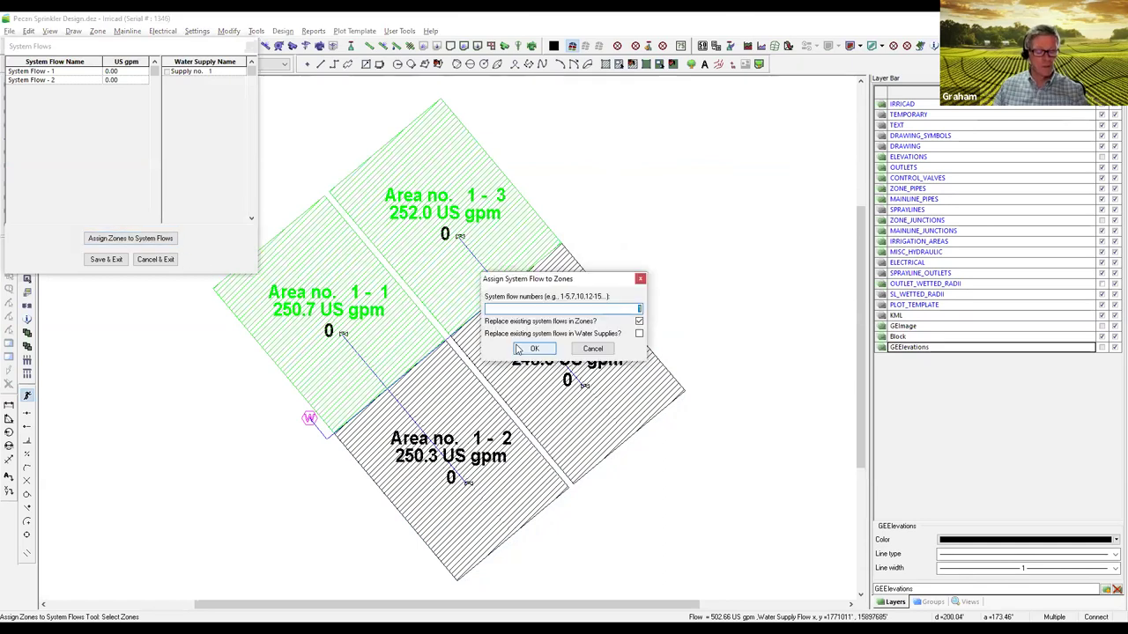
text(1)
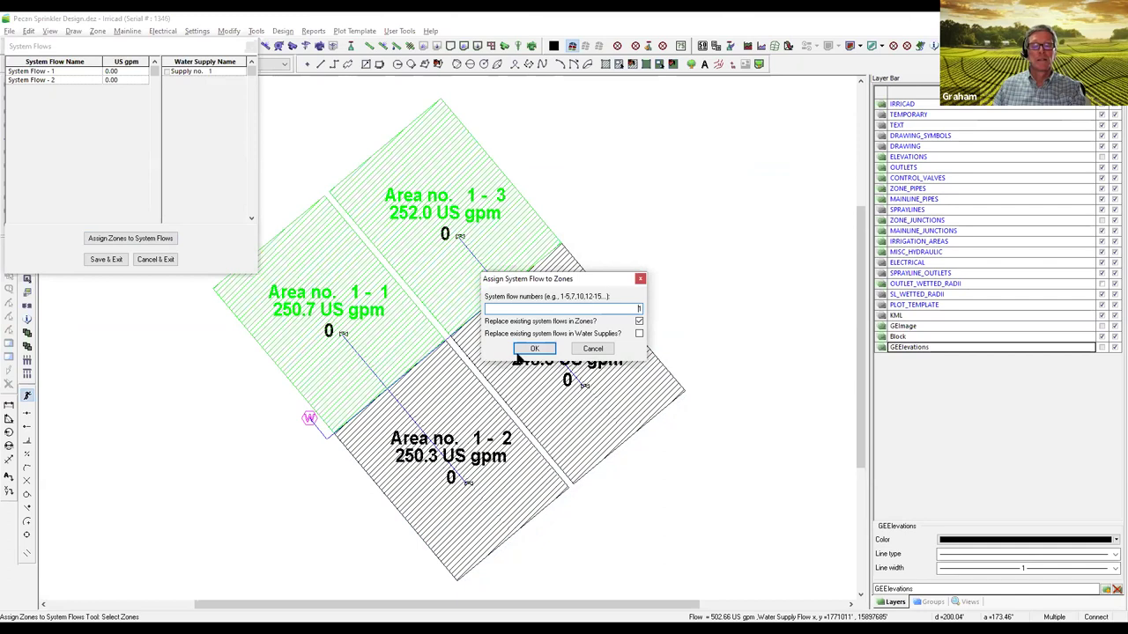
click(534, 349)
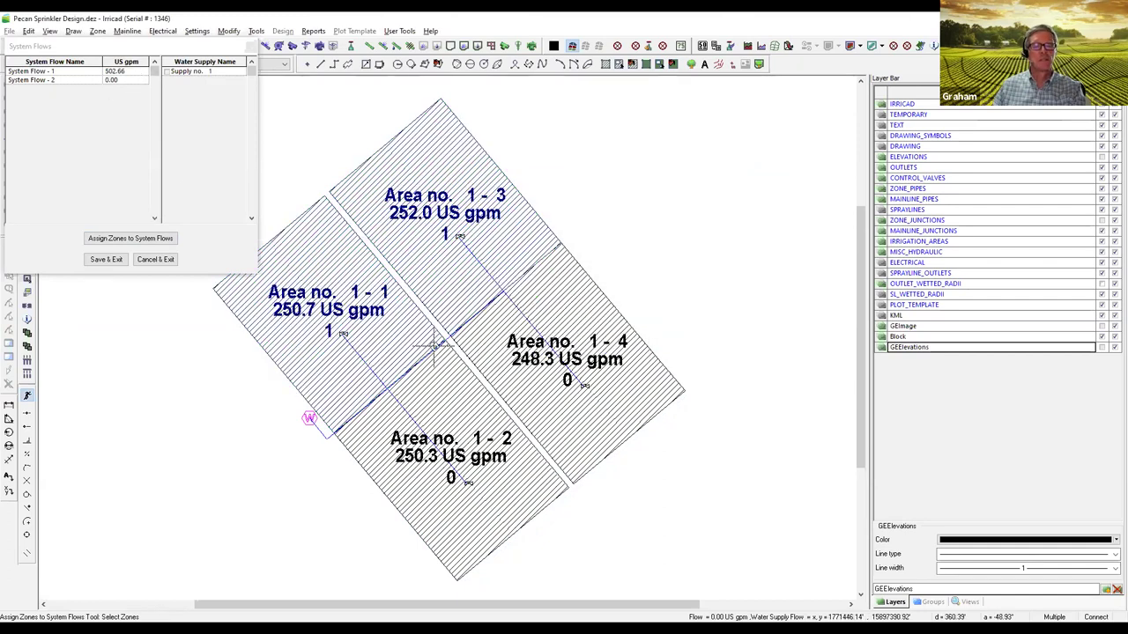
Step: Assign zones Area no. 1 - 4 and Area no. 1 - 2 to system flow 2, and save the system flow assignments
click(559, 299)
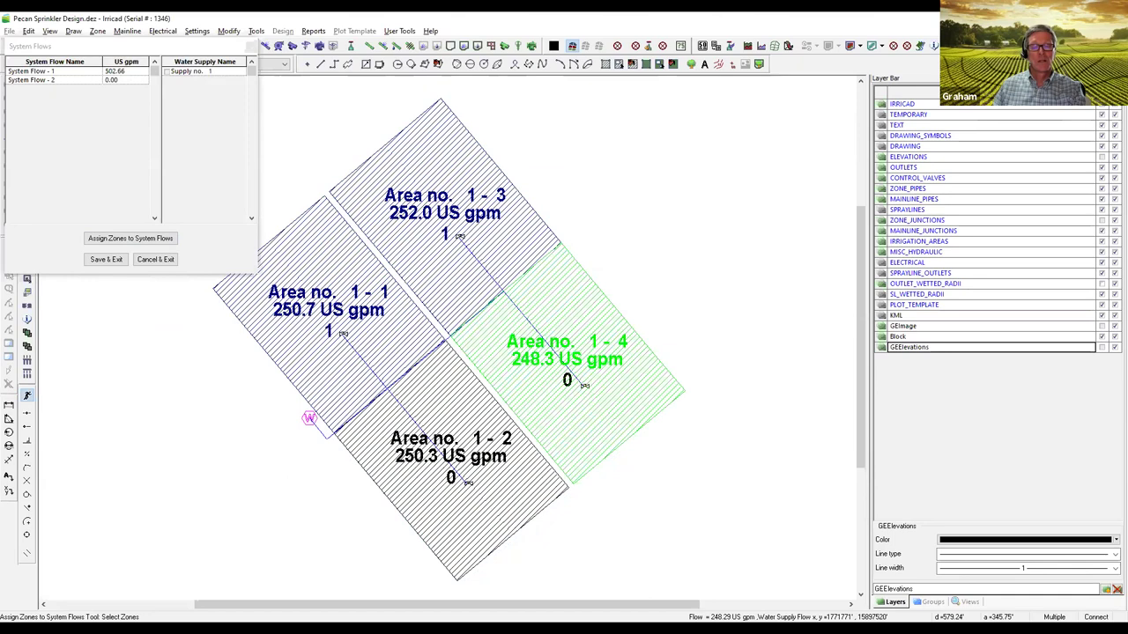
click(455, 387)
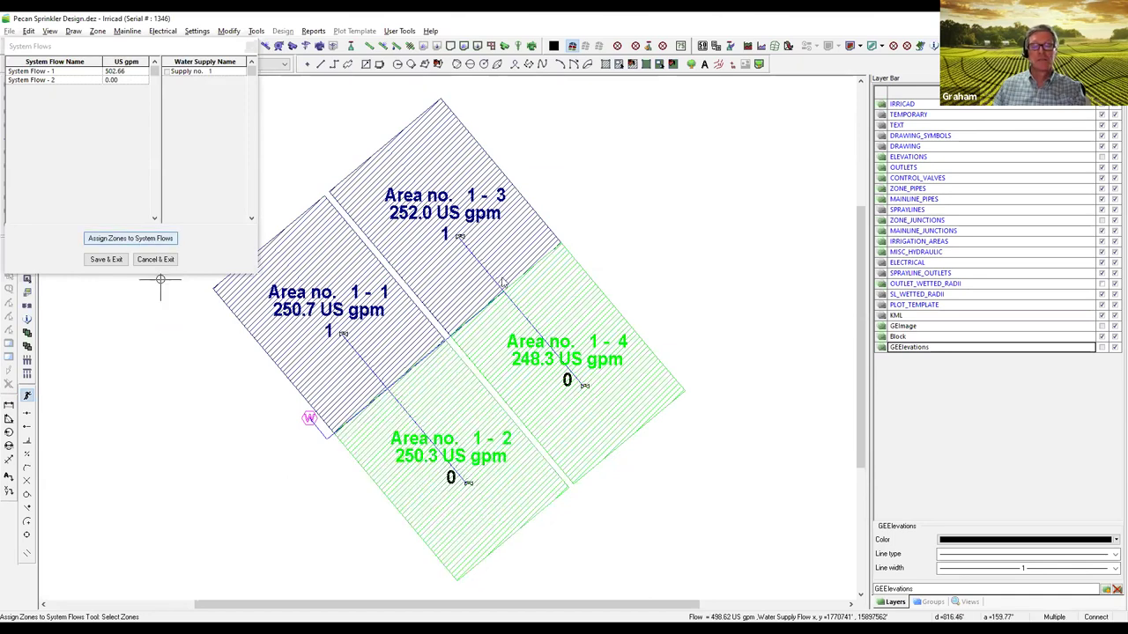
click(139, 238)
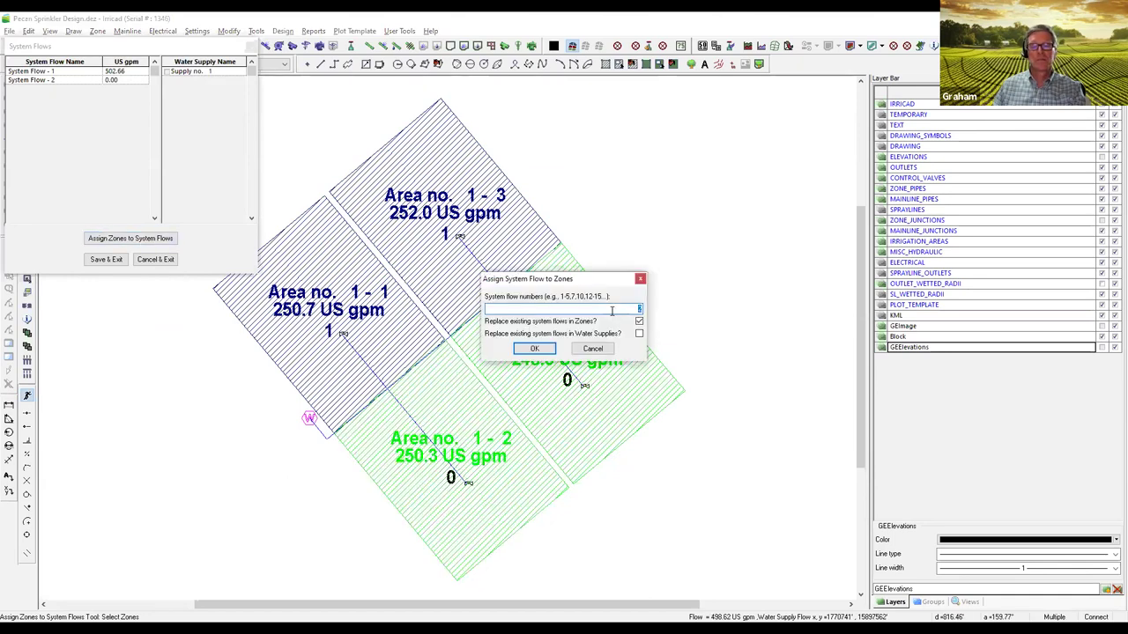
click(534, 348)
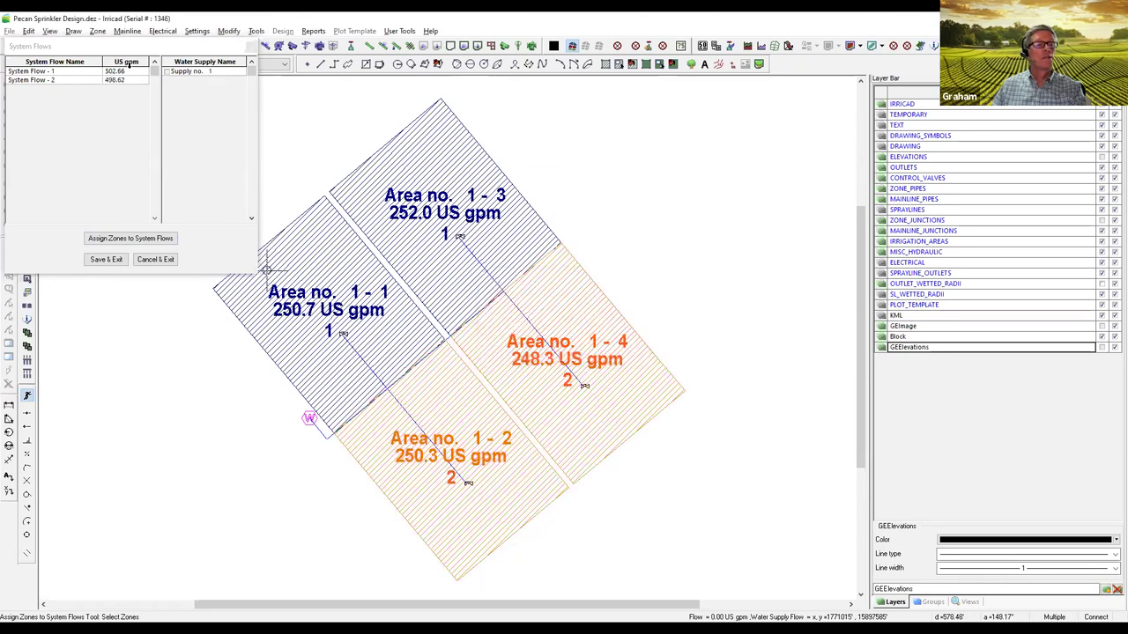
click(115, 263)
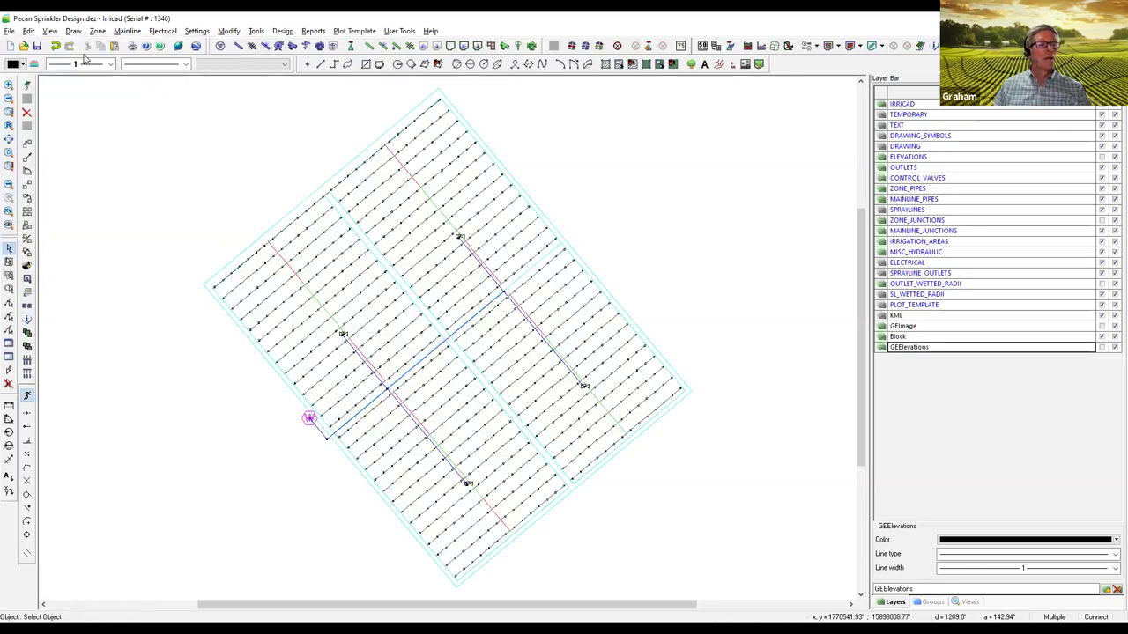
Step: Insert the IrricadManagement management symbol in the empty drawing space to the upper left of the field, dynamically sized with its shape maintained
click(74, 31)
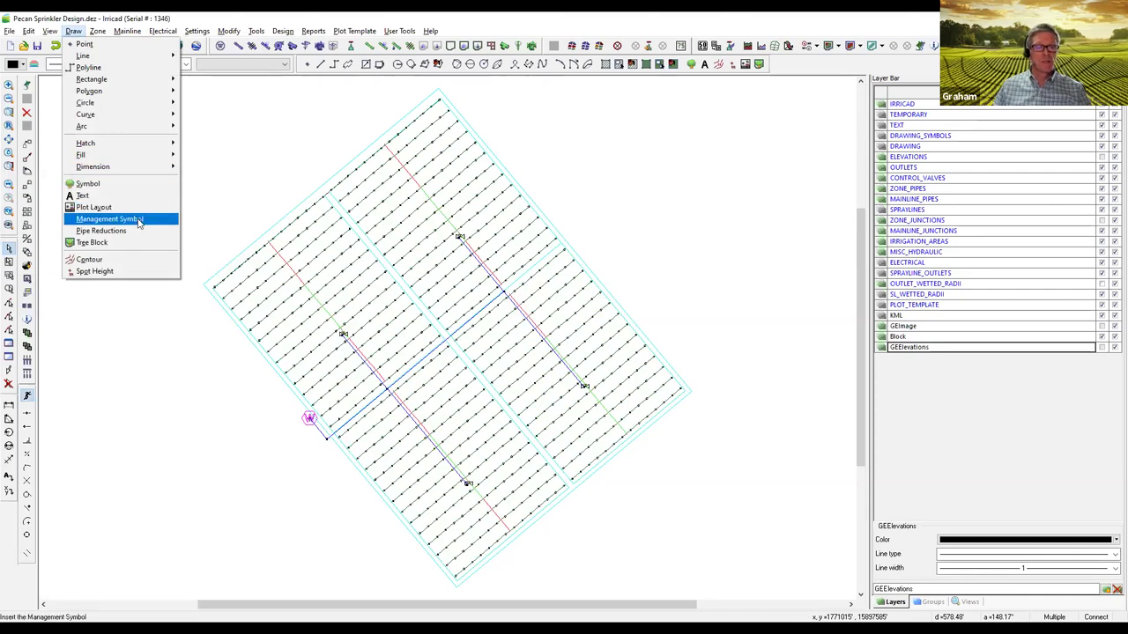
click(136, 219)
click(511, 392)
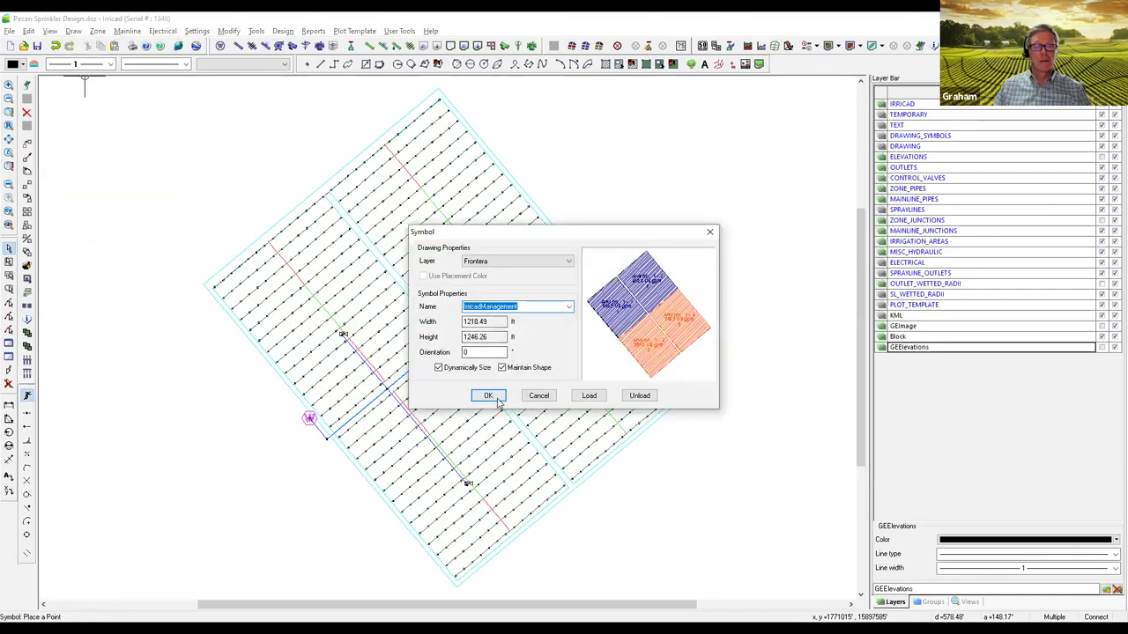
click(496, 396)
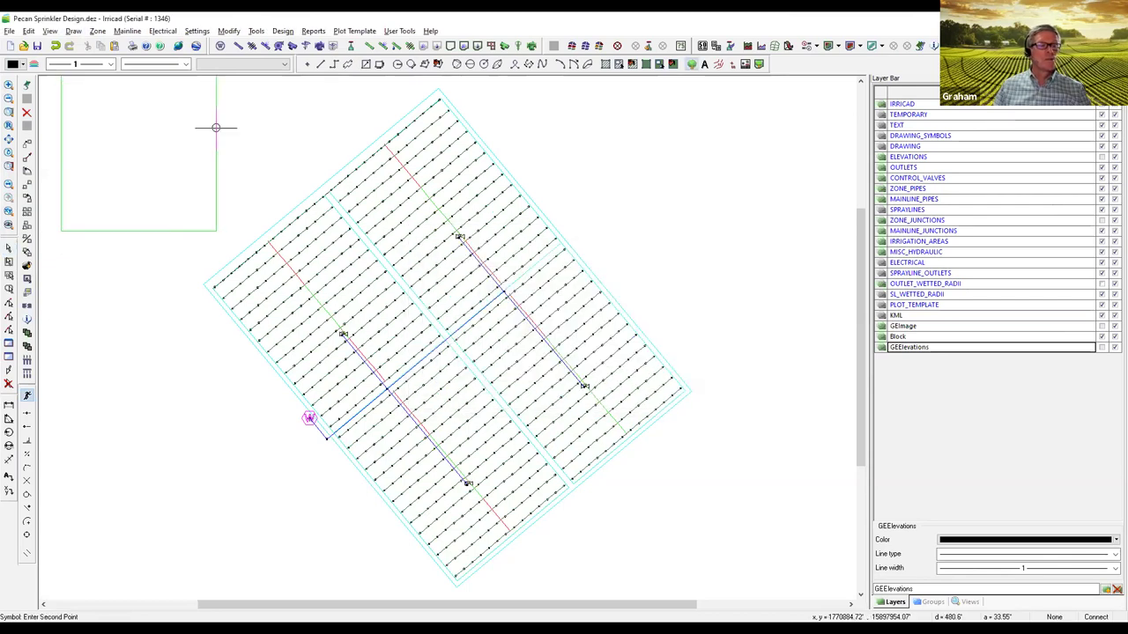
click(194, 204)
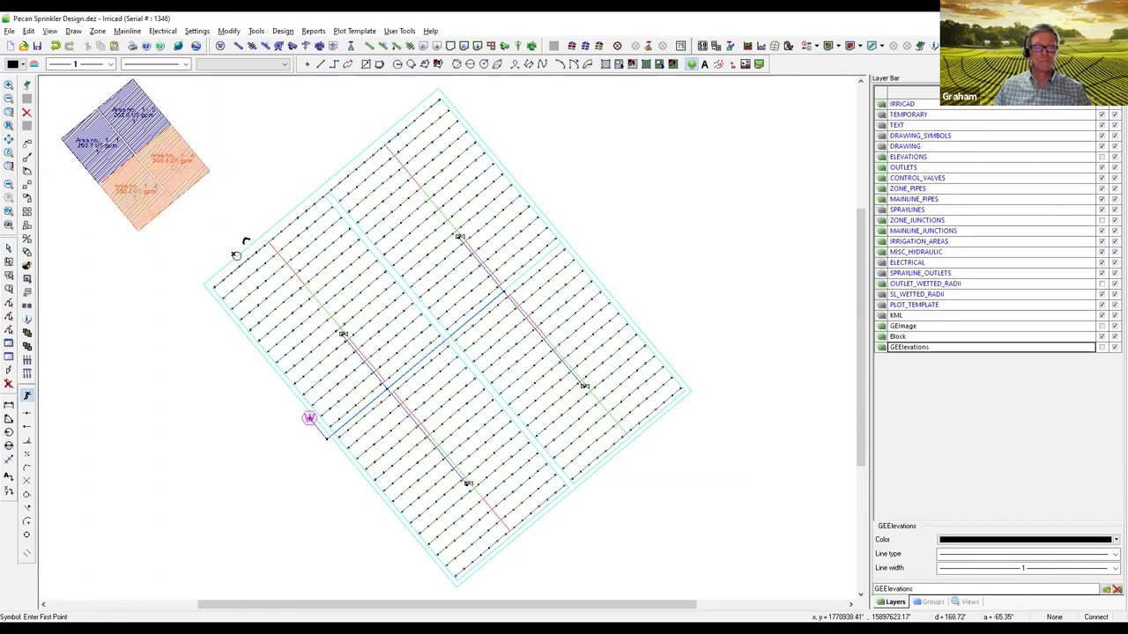
Step: Run the LP Design of the mainline for the two system flows and dismiss the velocity warning
click(283, 32)
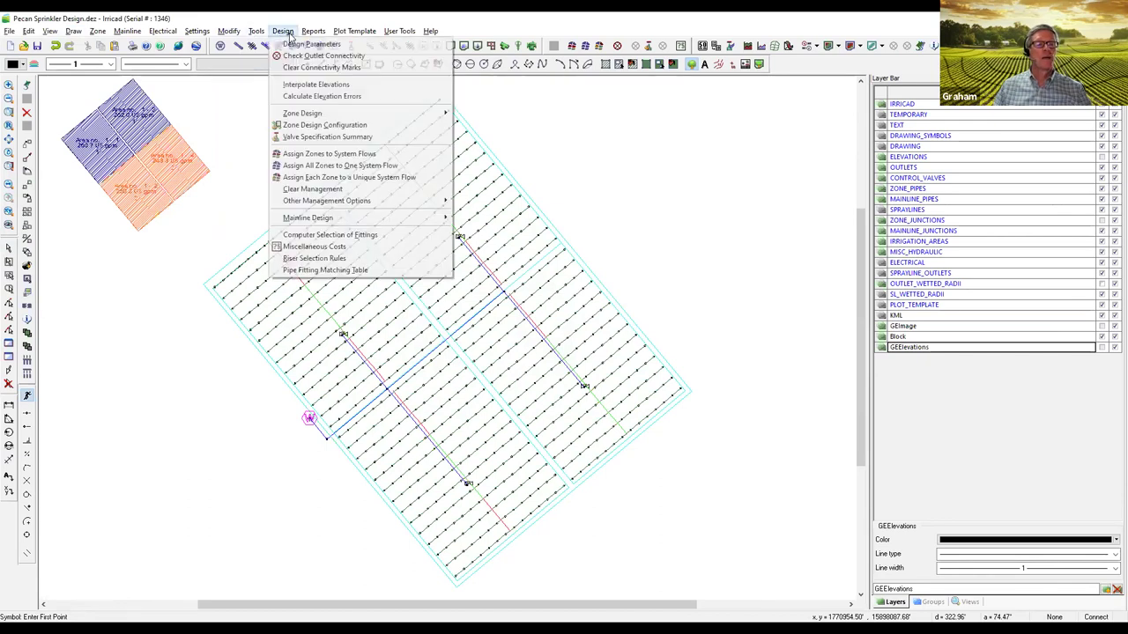
mouse_move(370, 222)
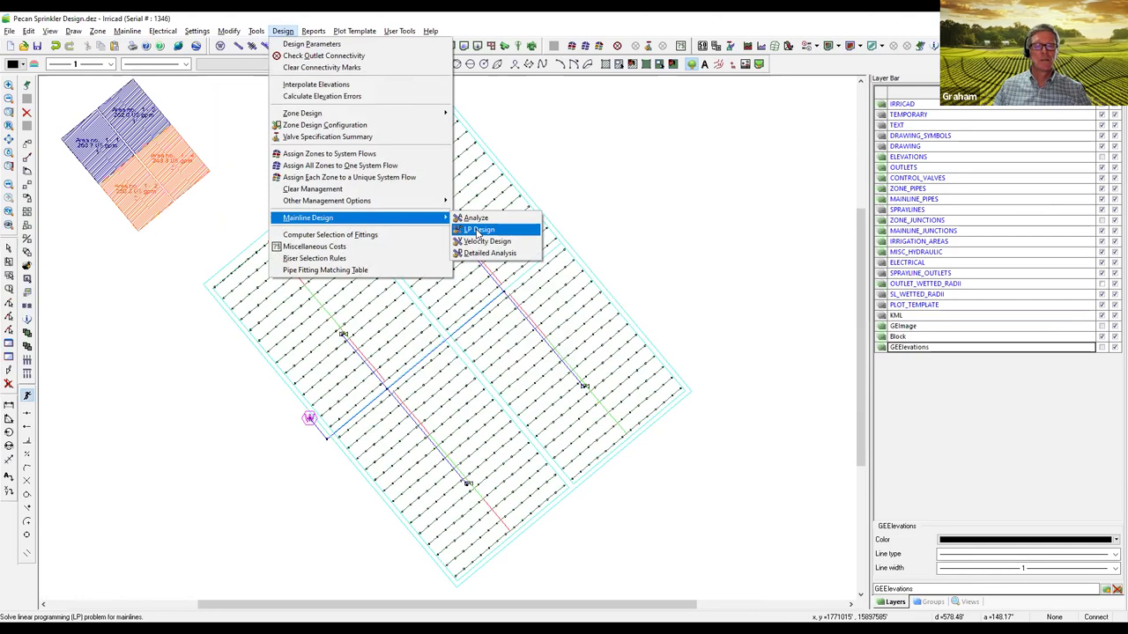
click(477, 231)
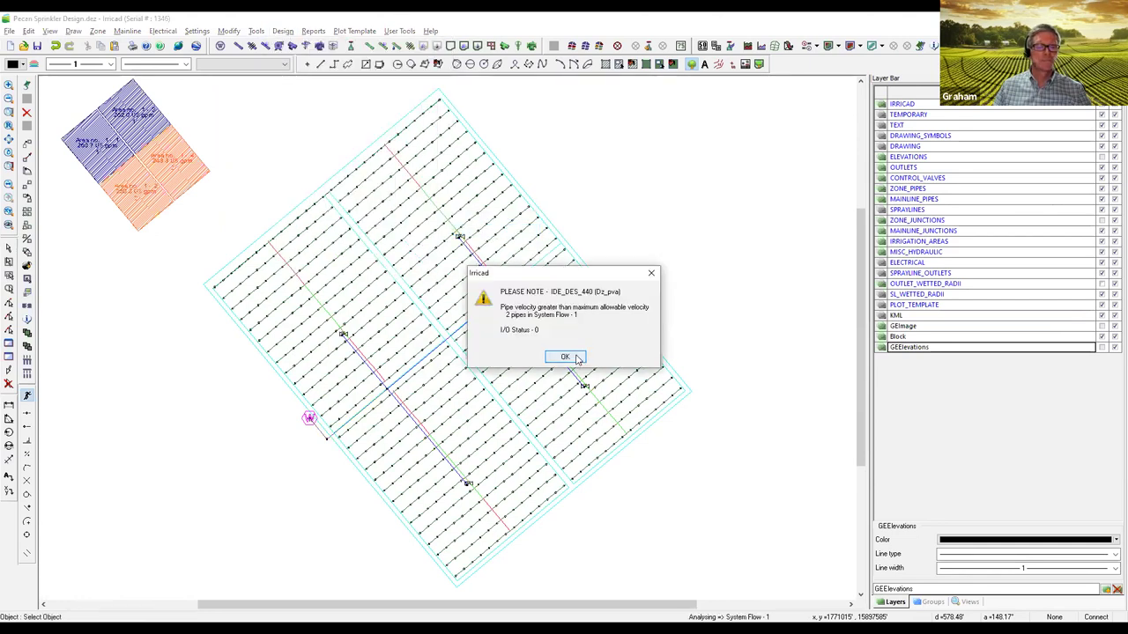
click(577, 358)
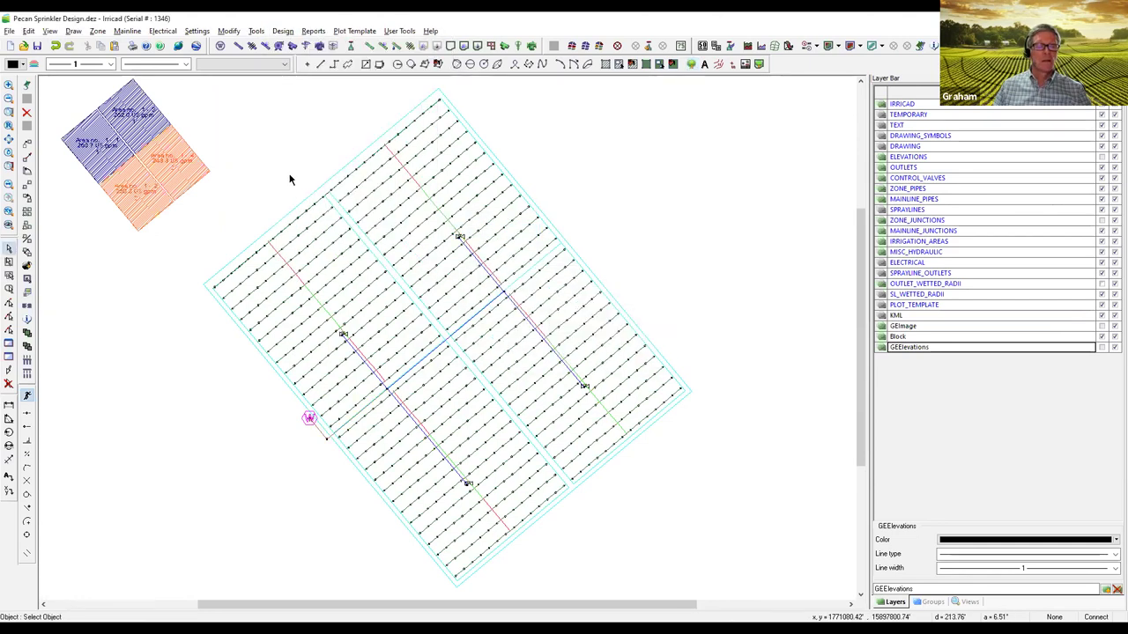
Step: Review the pressure and flow of both duties in the System Duty Report, and close the report
click(284, 32)
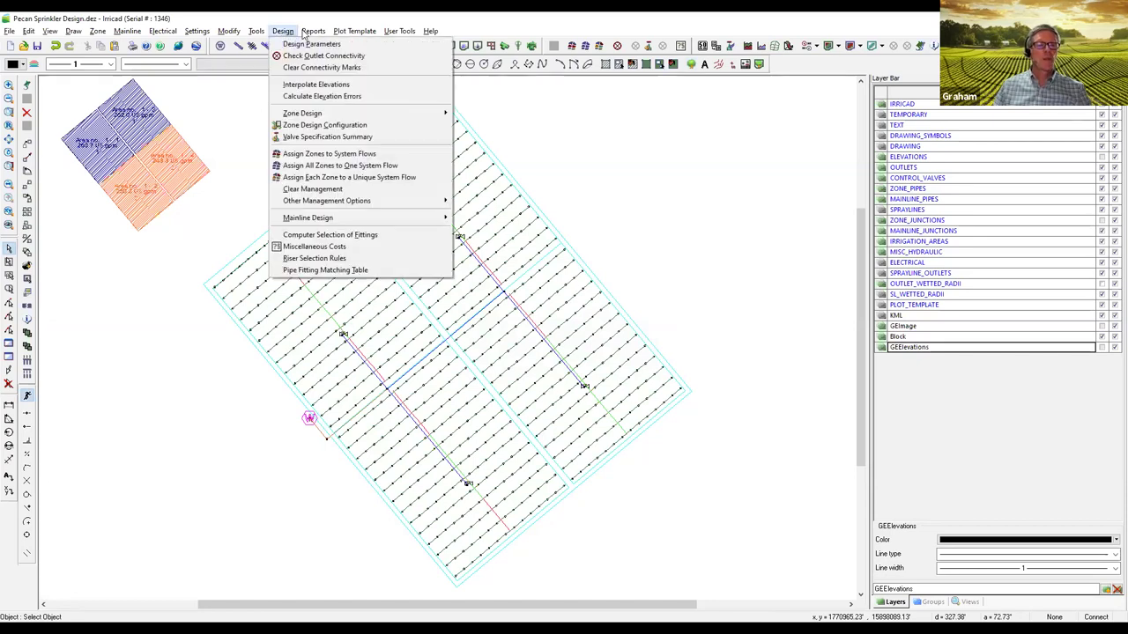
mouse_move(312, 32)
mouse_move(383, 206)
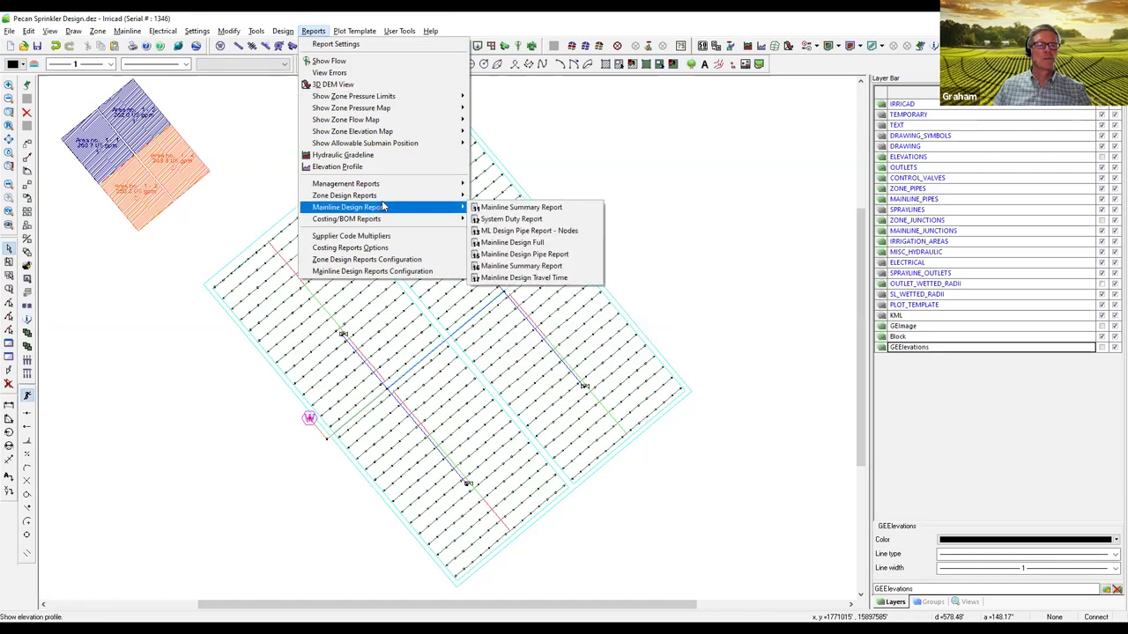
click(520, 218)
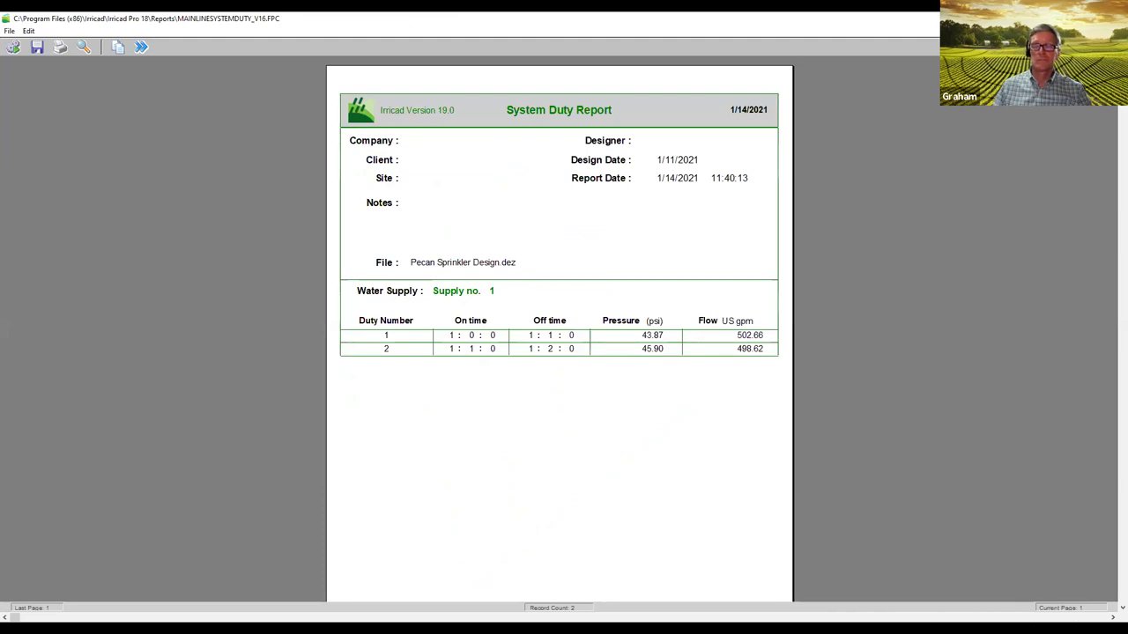
key(Escape)
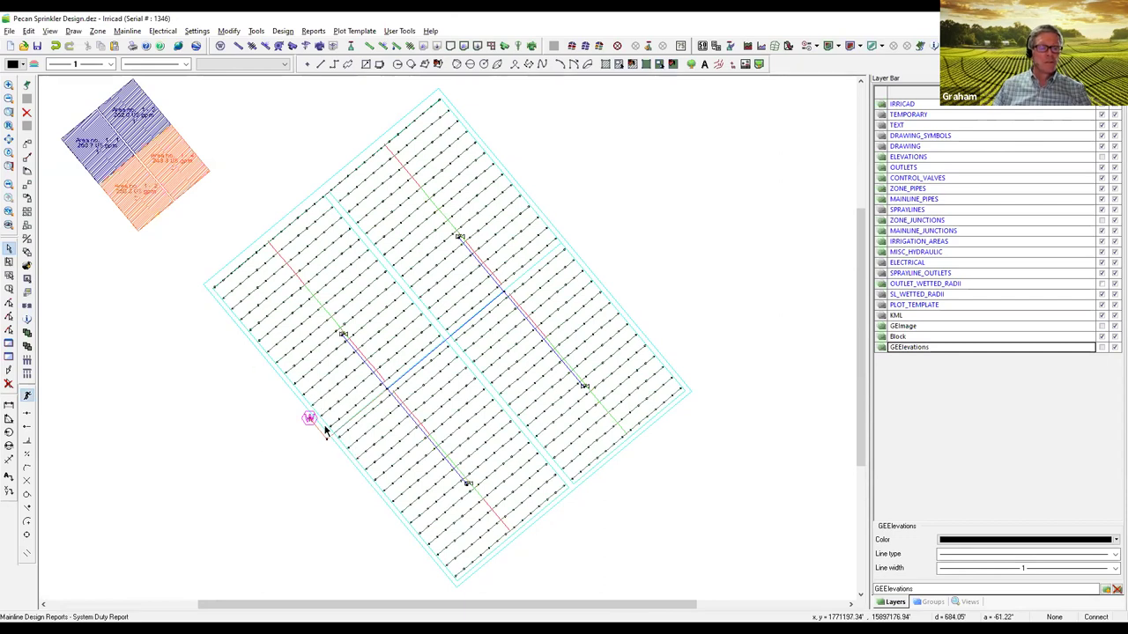
Step: Inspect the water supply's properties, especially the running cost calculation option, and leave them without saving changes
scroll(307, 419, up, 3)
scroll(308, 425, up, 1)
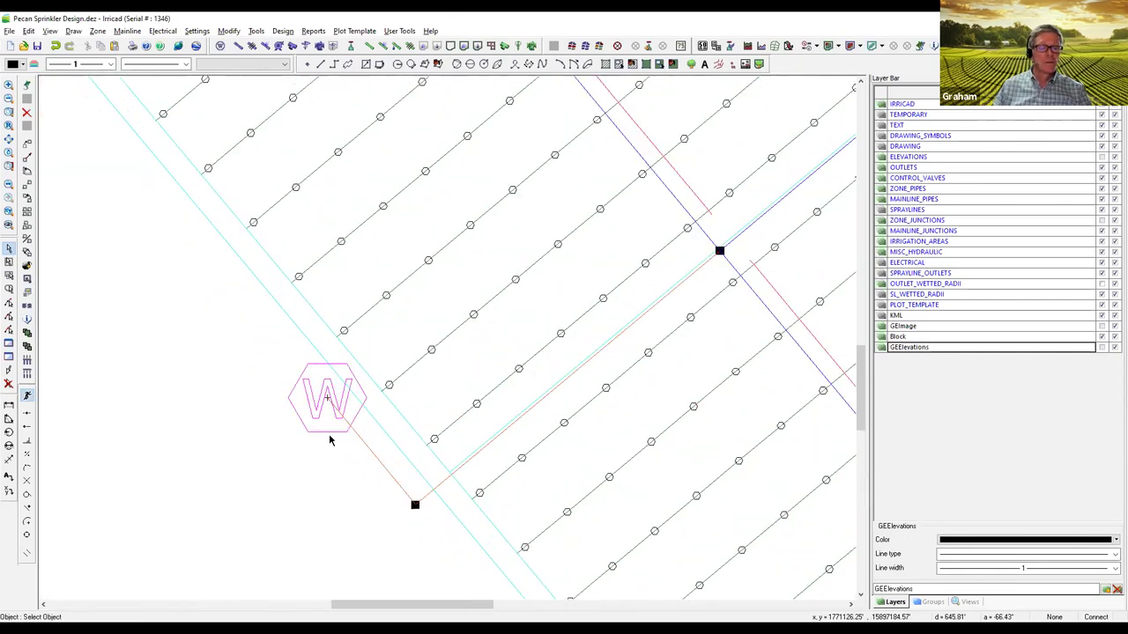
click(329, 433)
double_click(329, 433)
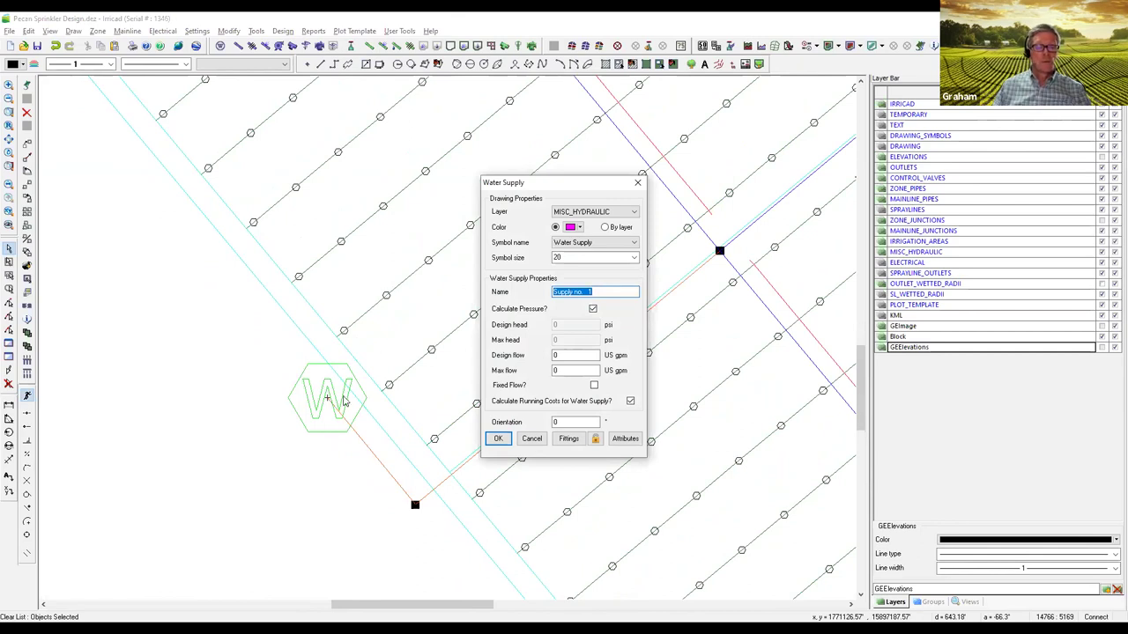
click(631, 401)
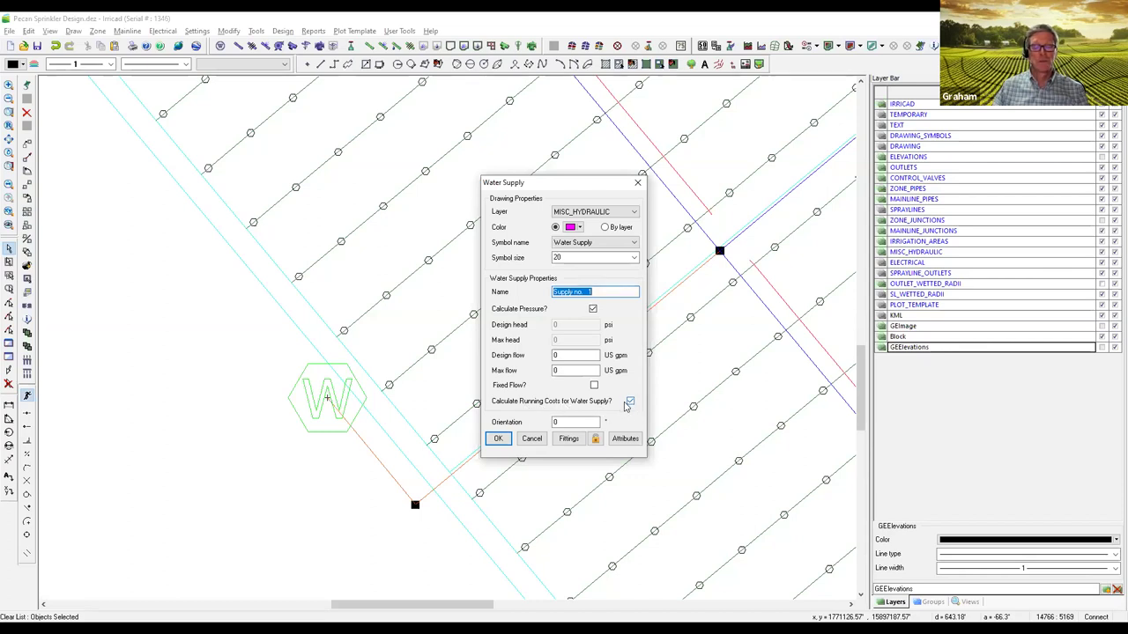
click(532, 440)
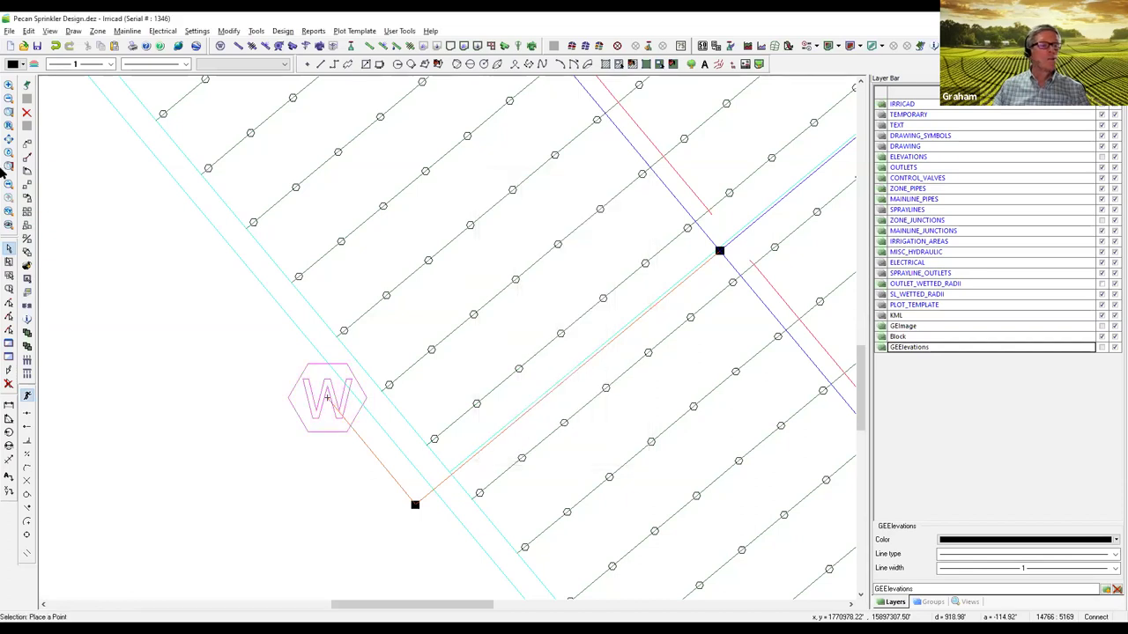
Step: Review the item prices, total capital cost, running costs and annual cost in the B.O.M. with Costs report, and close the report
click(8, 139)
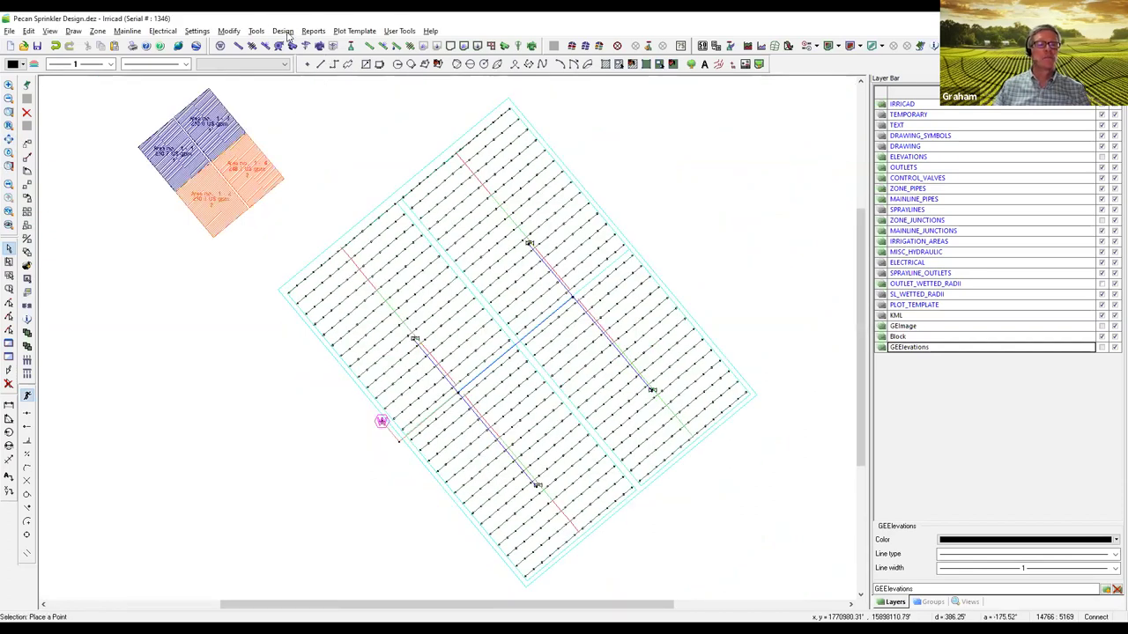
click(310, 31)
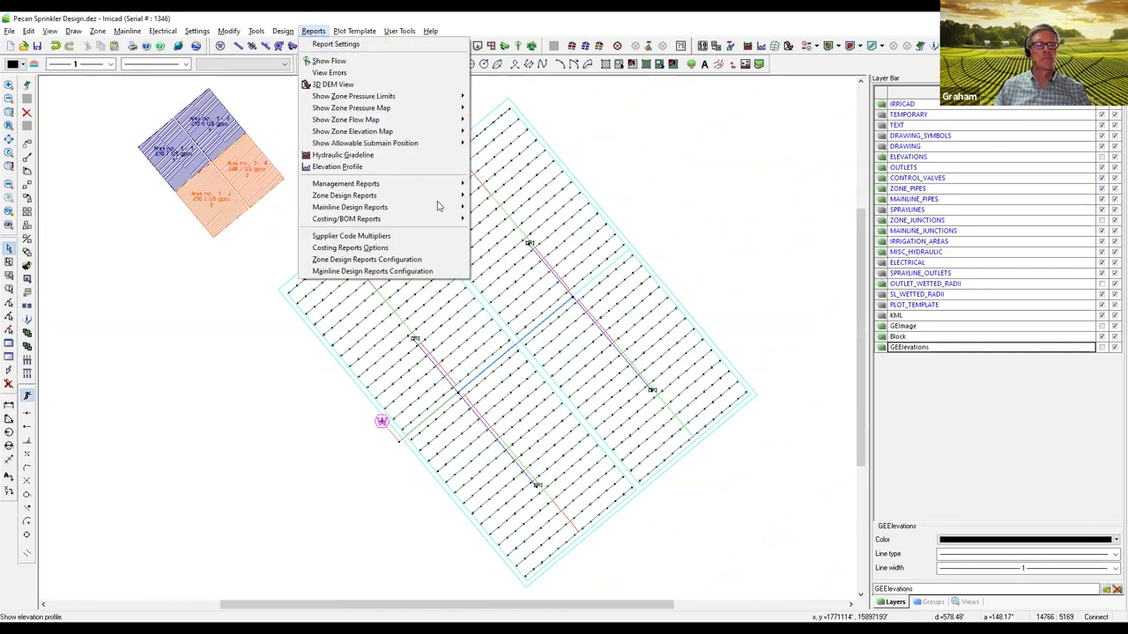
mouse_move(444, 225)
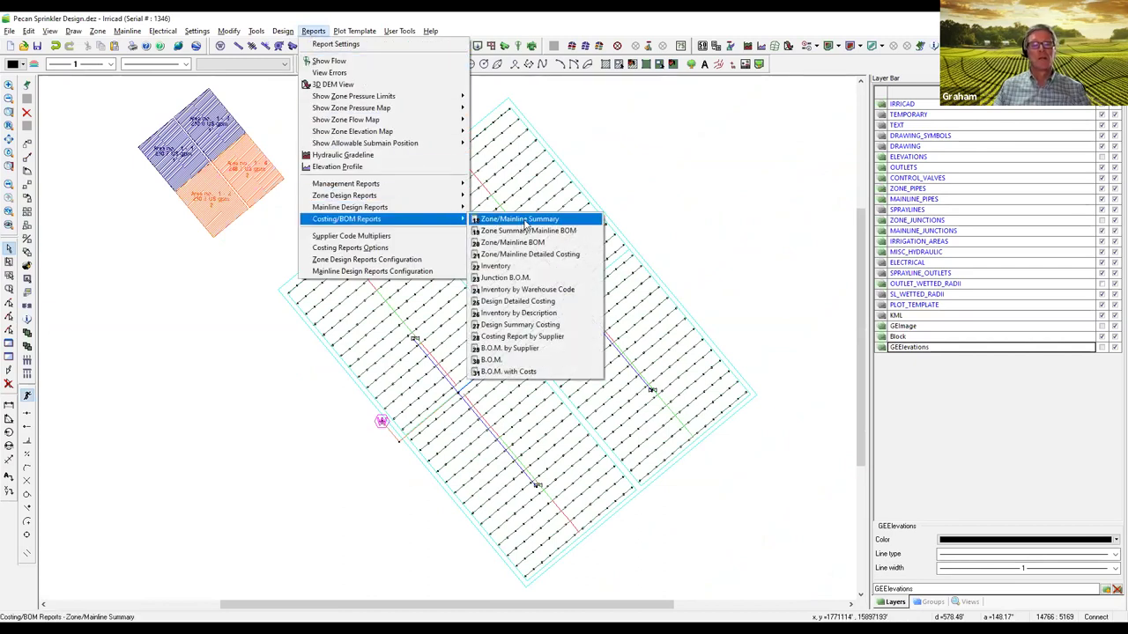
click(543, 374)
scroll(603, 403, down, 2)
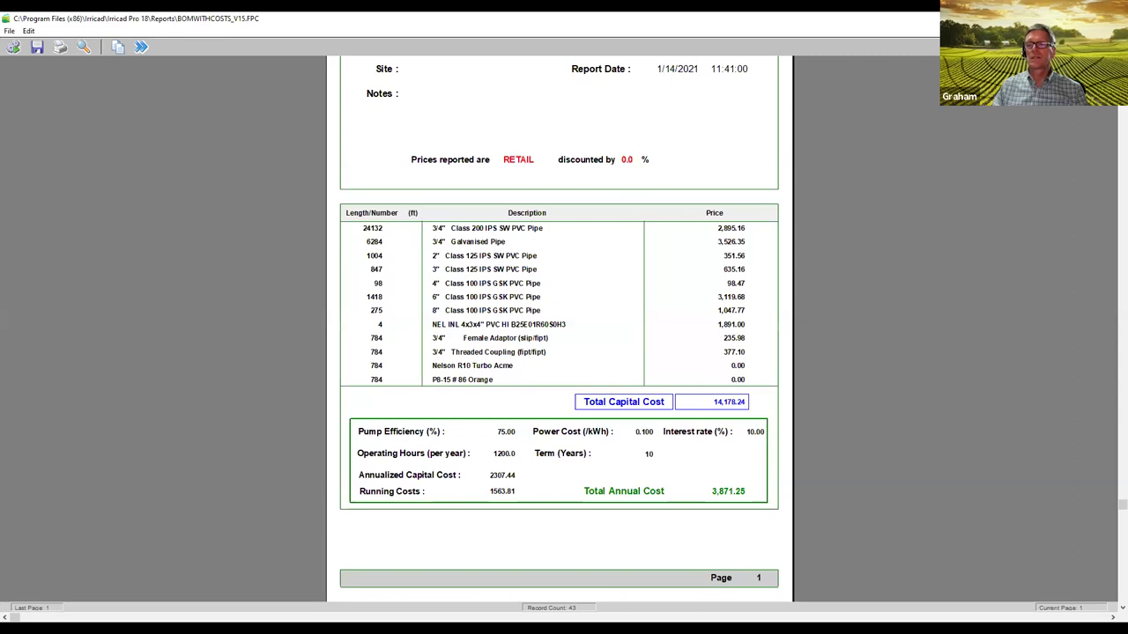
key(alt+F4)
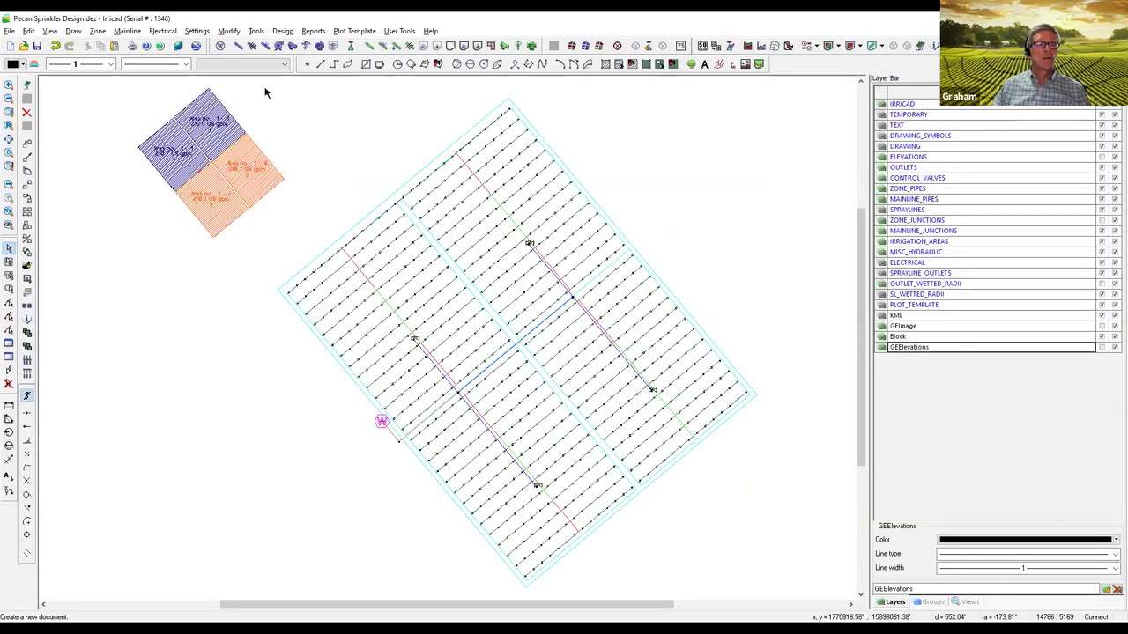
Step: Inspect the hydraulic information of the mainline pipe entering the field from the water supply, especially its velocity under both system flows
right_click(440, 410)
click(482, 447)
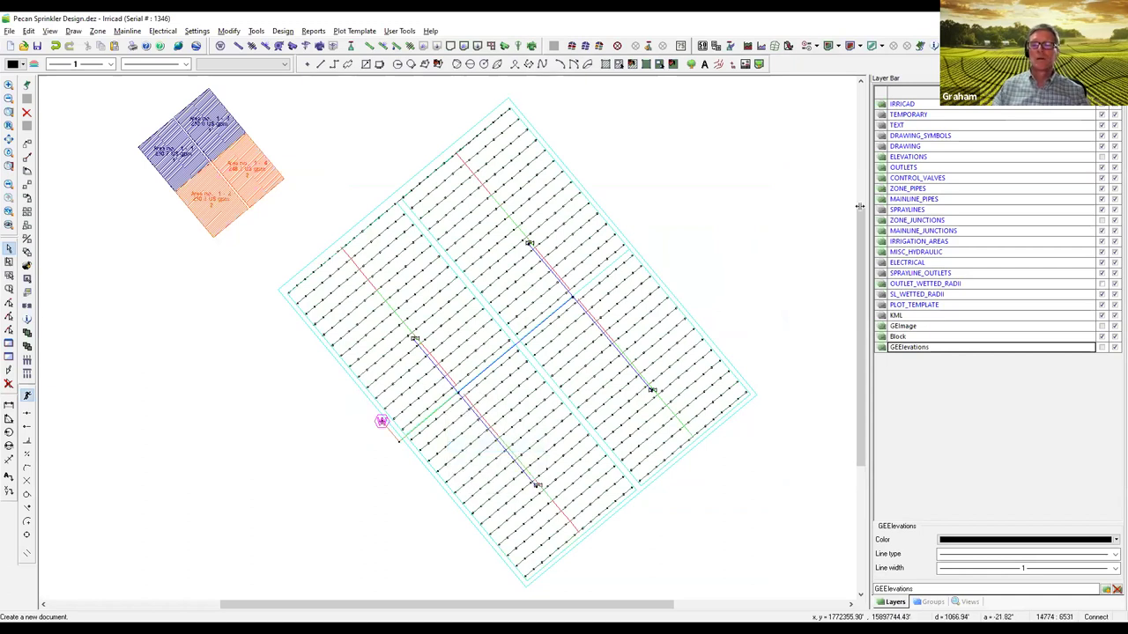
click(745, 261)
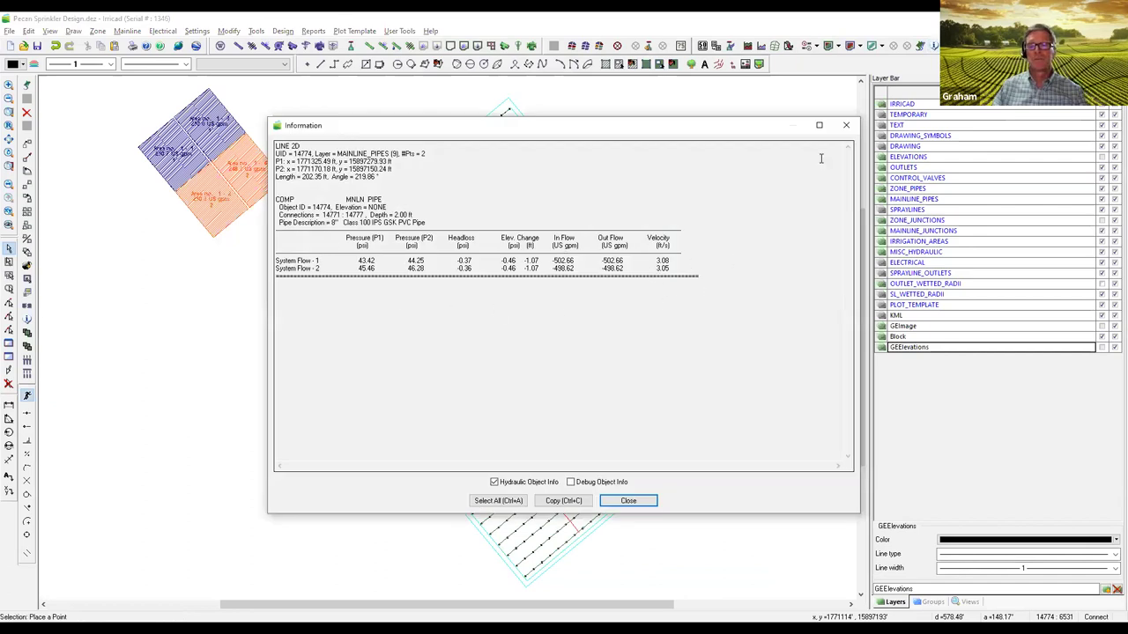
click(846, 127)
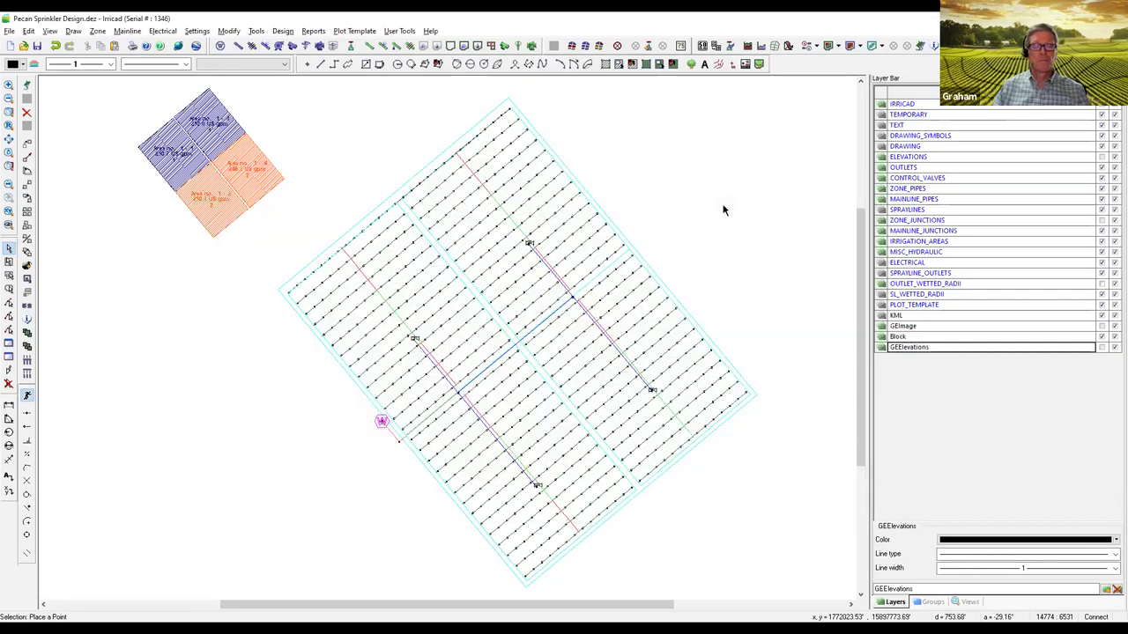
Step: Set the maximum mainline velocity to 6 ft/s in the hydraulic design parameters
click(281, 32)
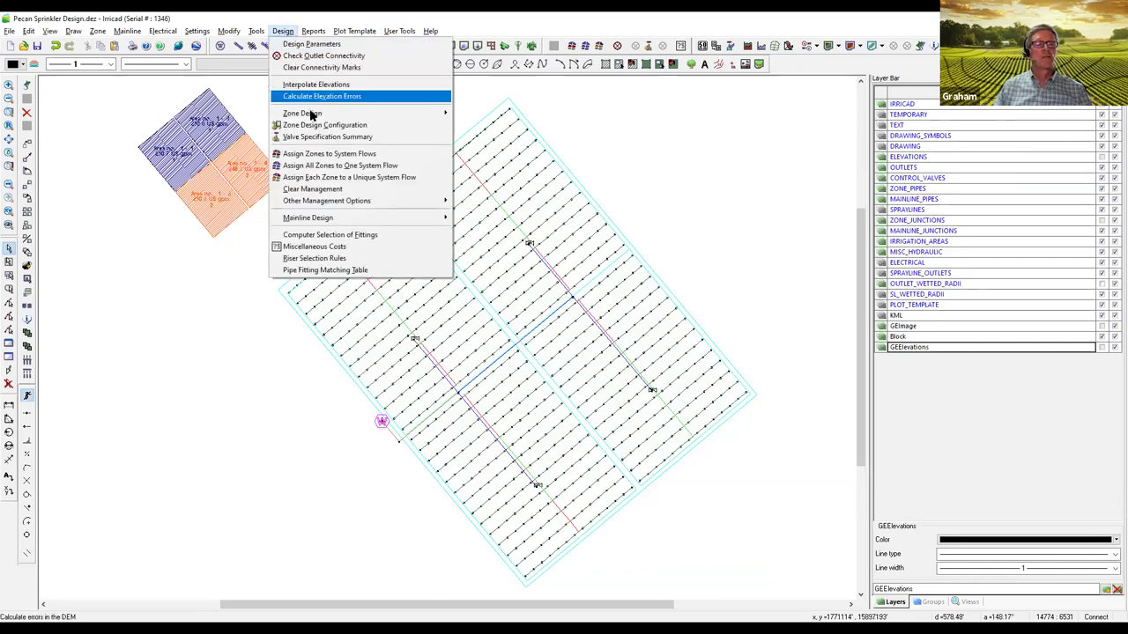
click(330, 46)
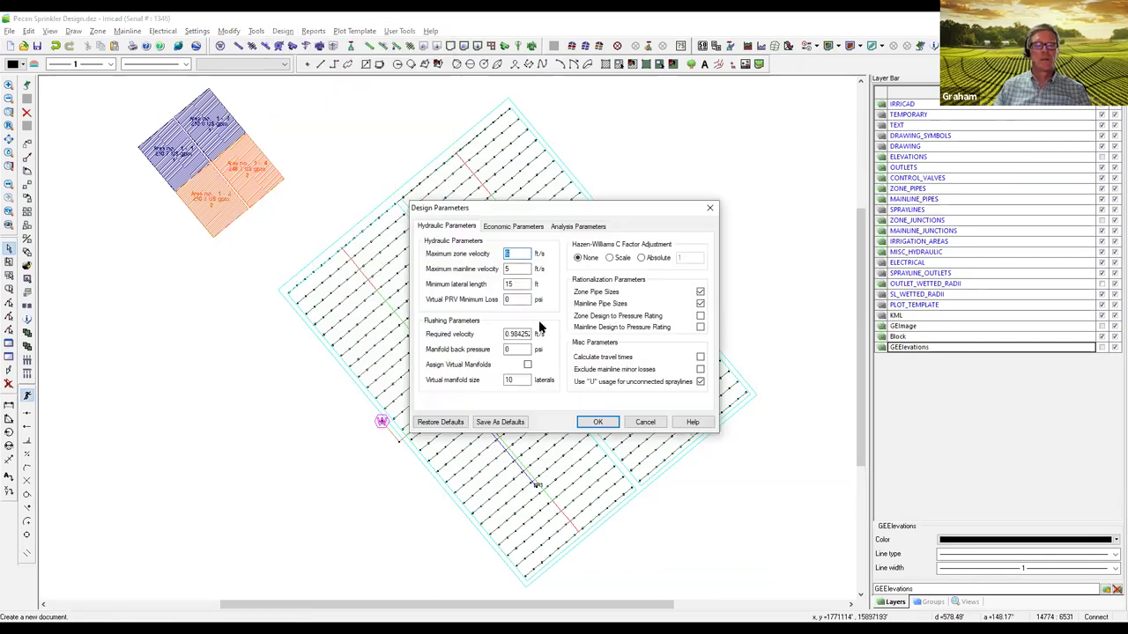
double_click(515, 269)
text(6)
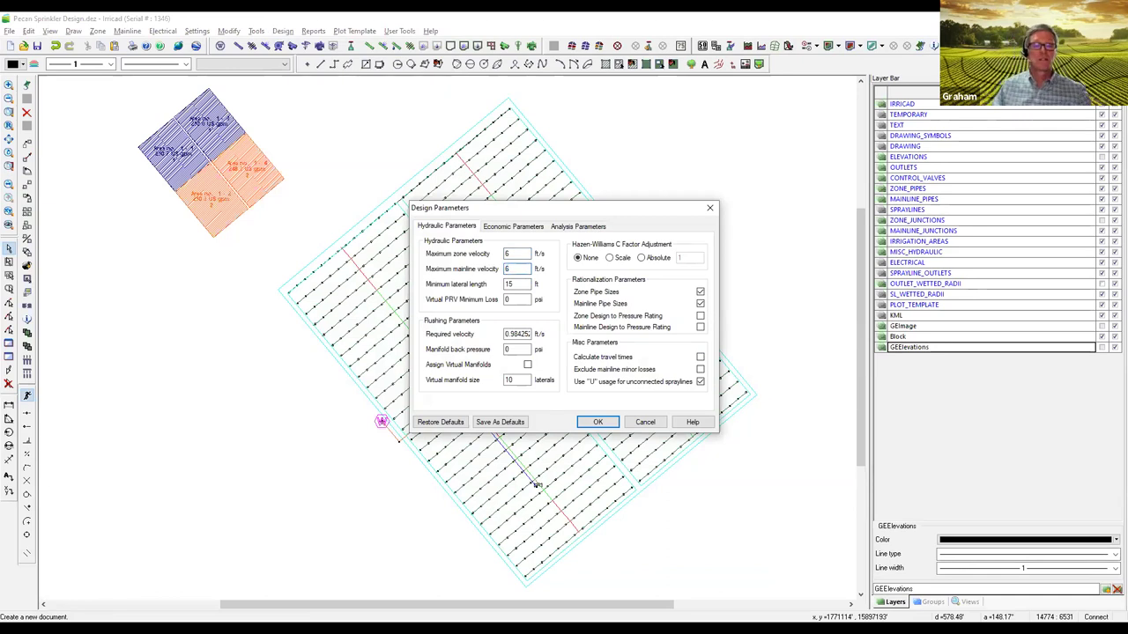
Step: Review the operating hours, power cost and economic term in the economic parameters, and accept the design parameters
click(514, 226)
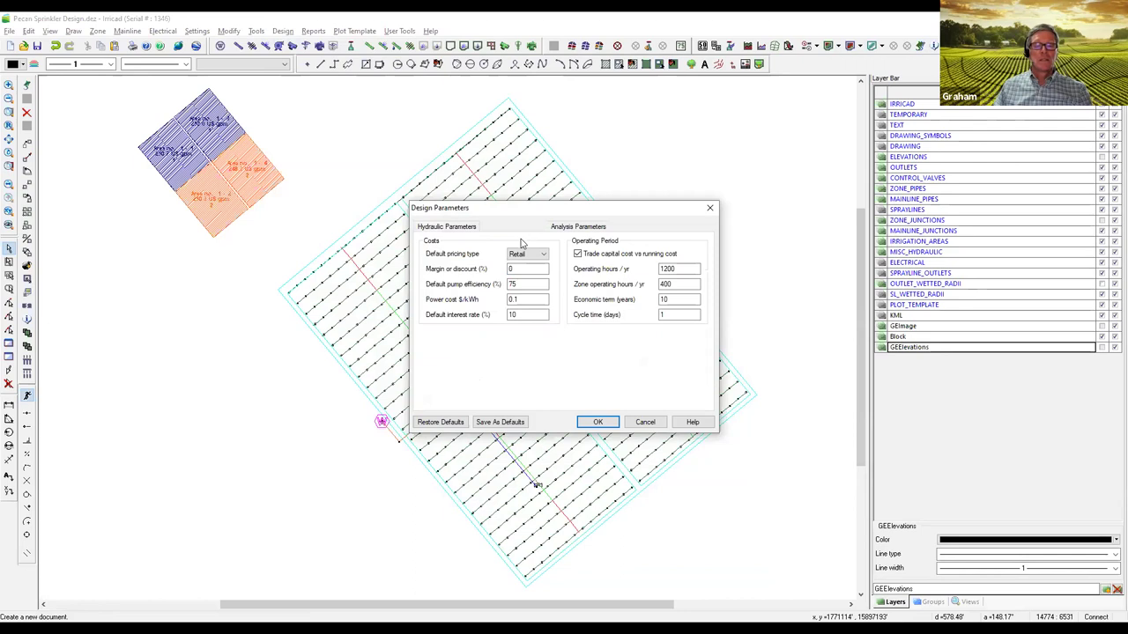
click(693, 270)
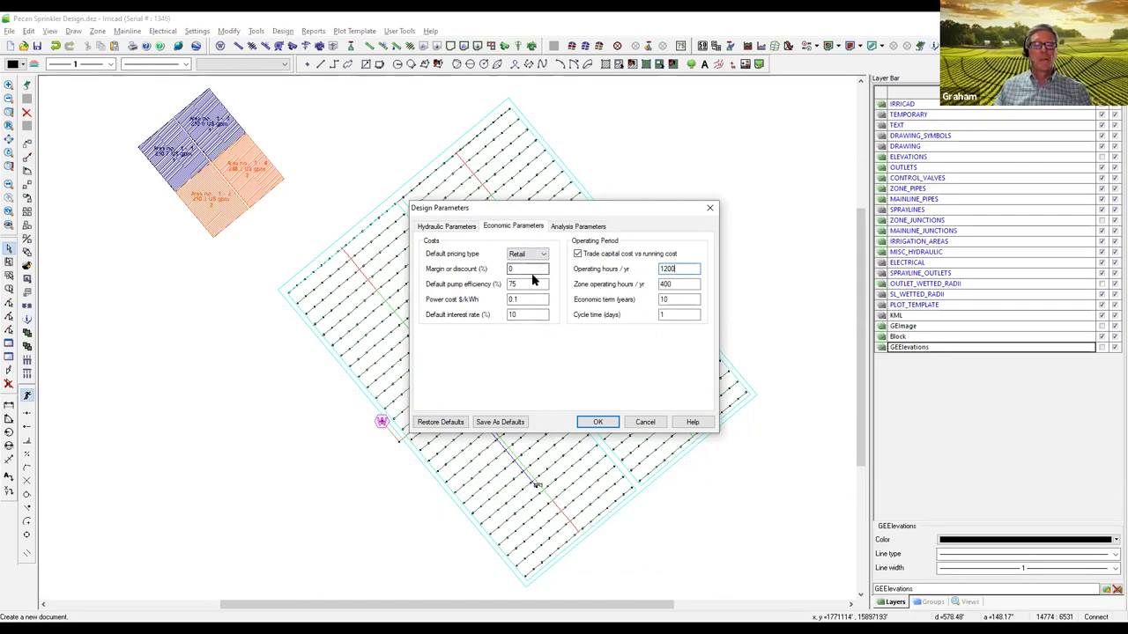
click(533, 301)
click(675, 301)
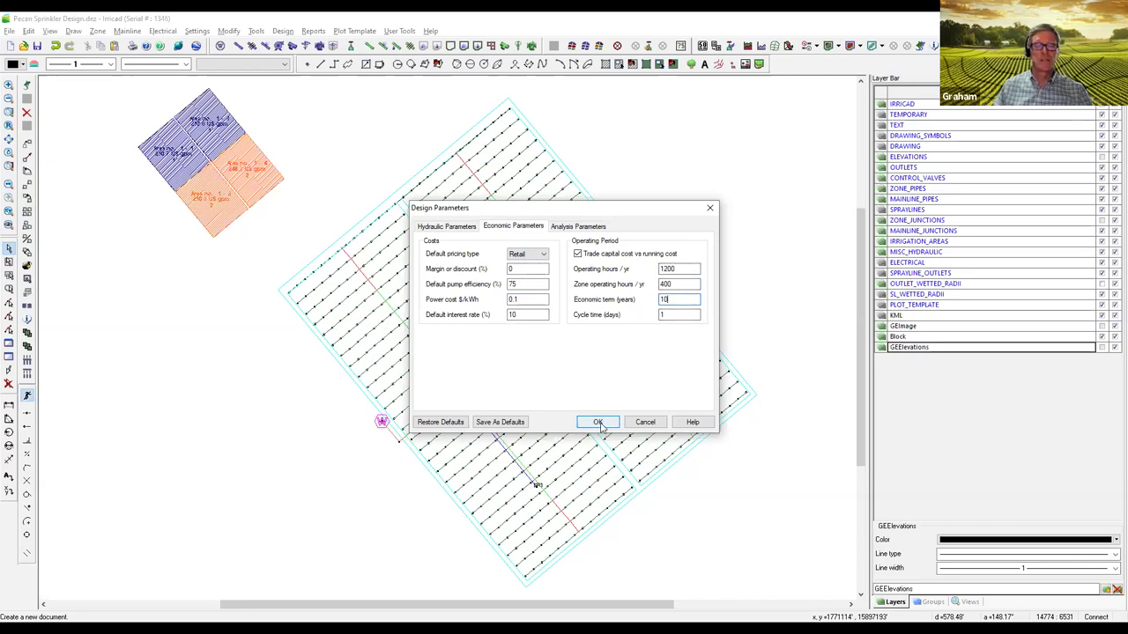
click(428, 228)
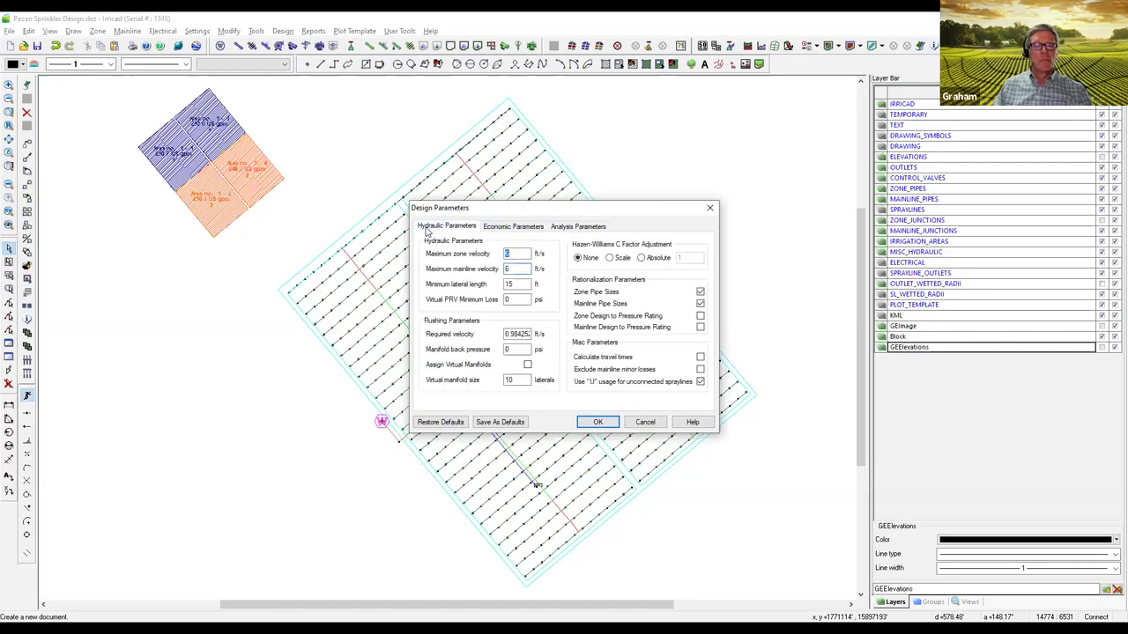
double_click(524, 271)
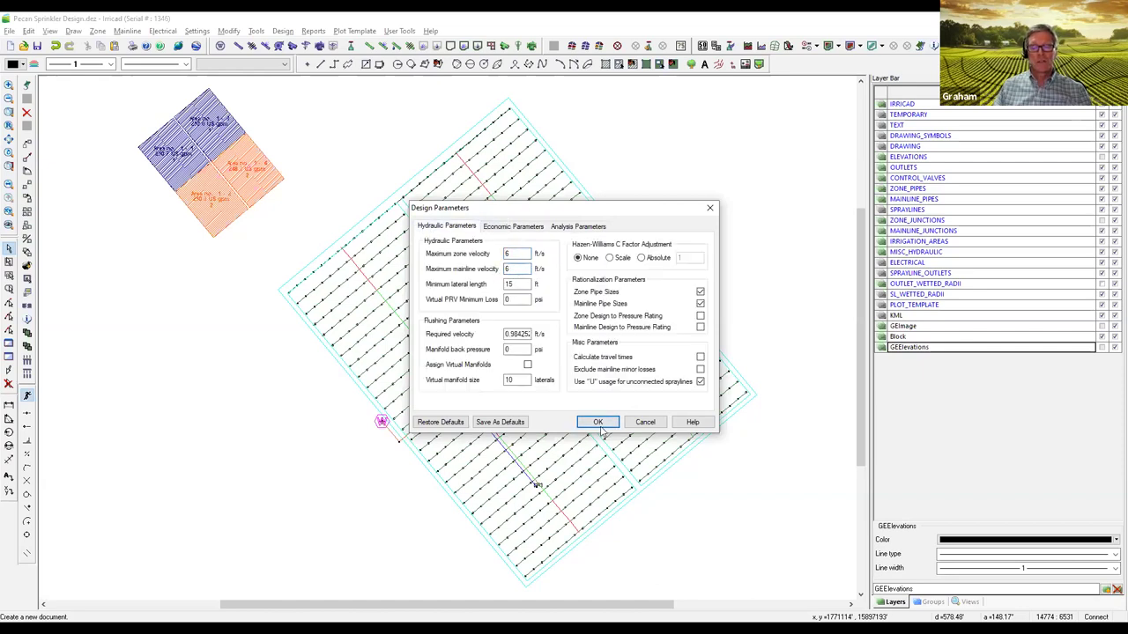
key(Return)
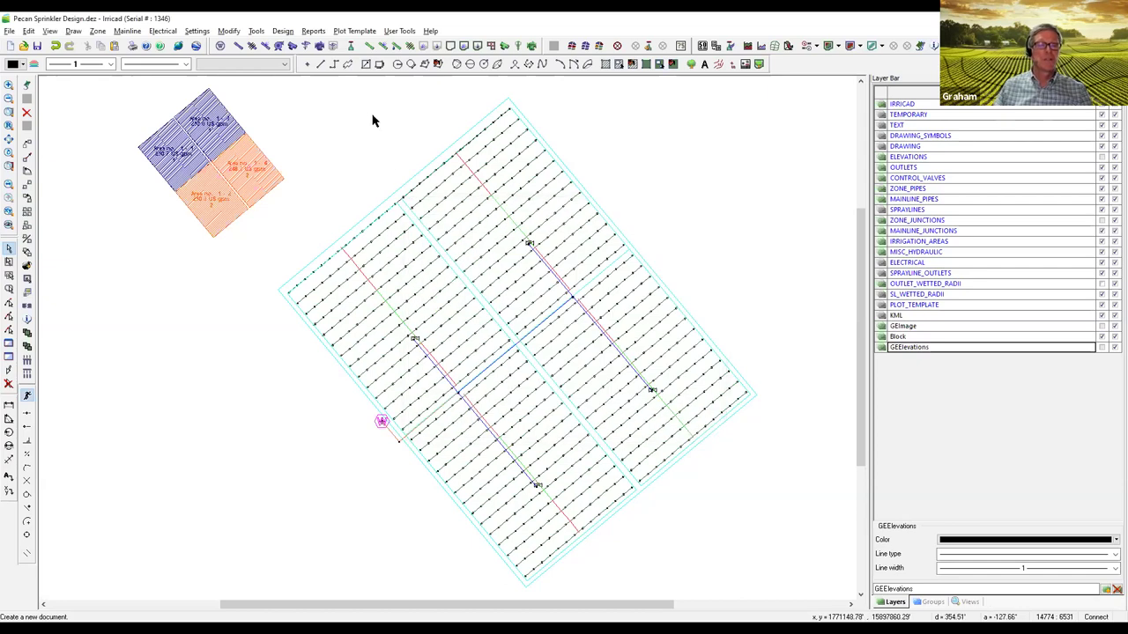
Step: Redesign the mainline with the LP Design method
click(283, 32)
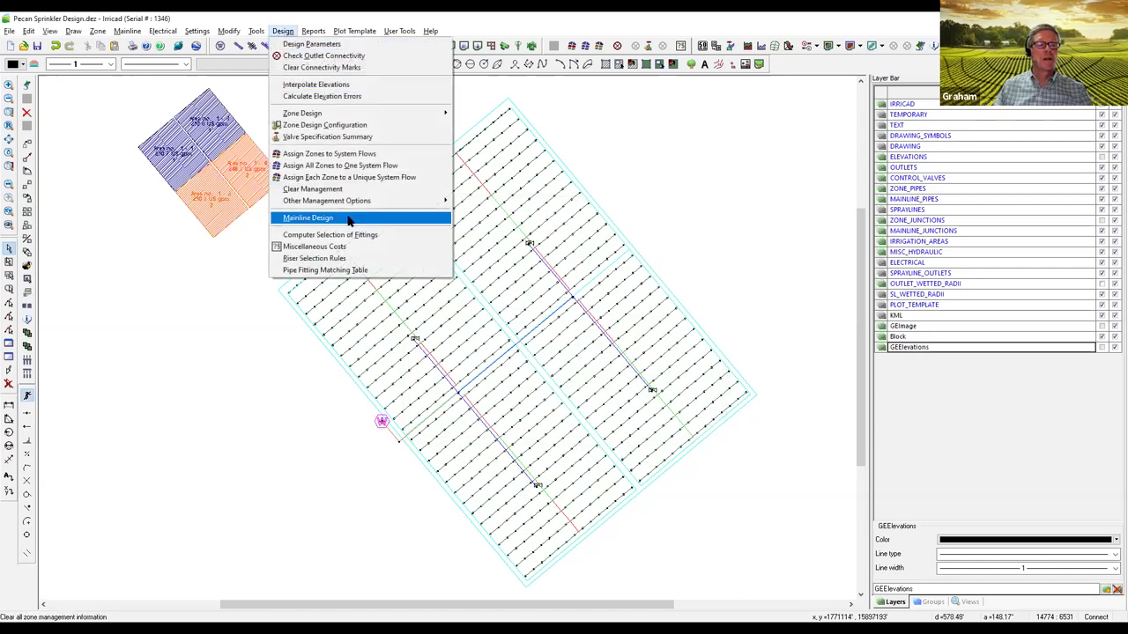
mouse_move(352, 219)
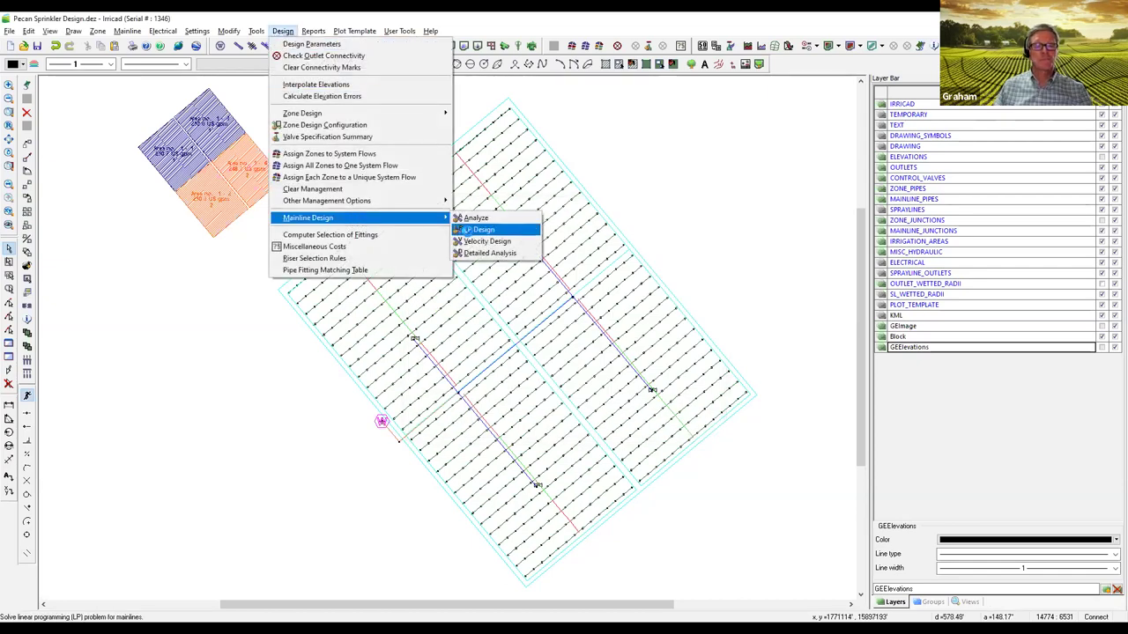
click(476, 230)
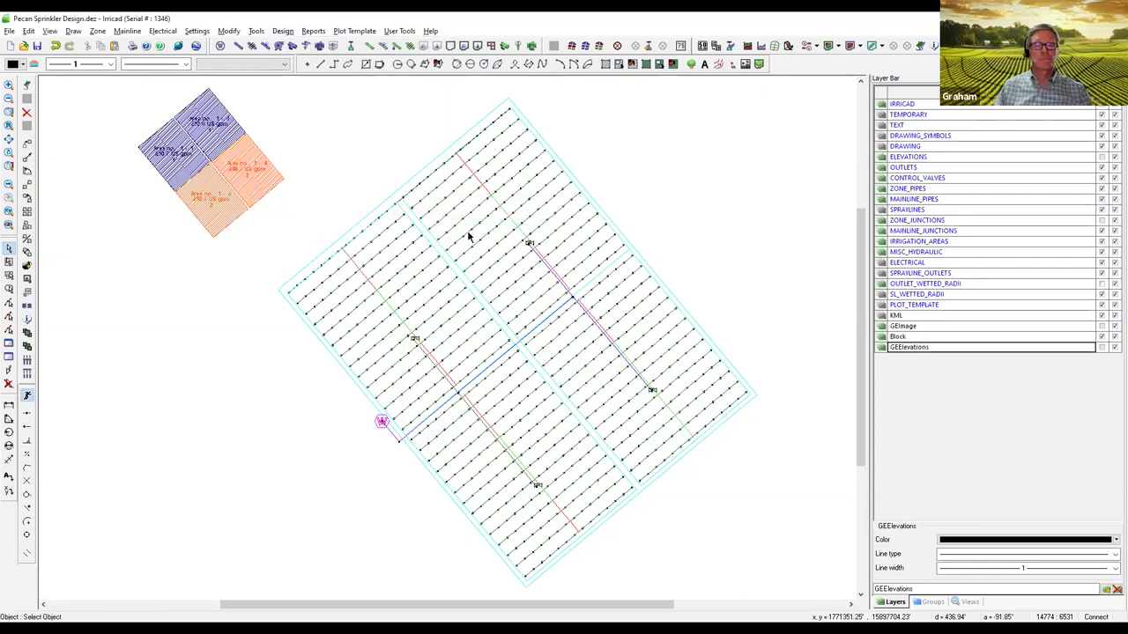
Step: Inspect the pipe size and velocities of the mainline pipe entering the field from the water supply, and close the information
click(423, 424)
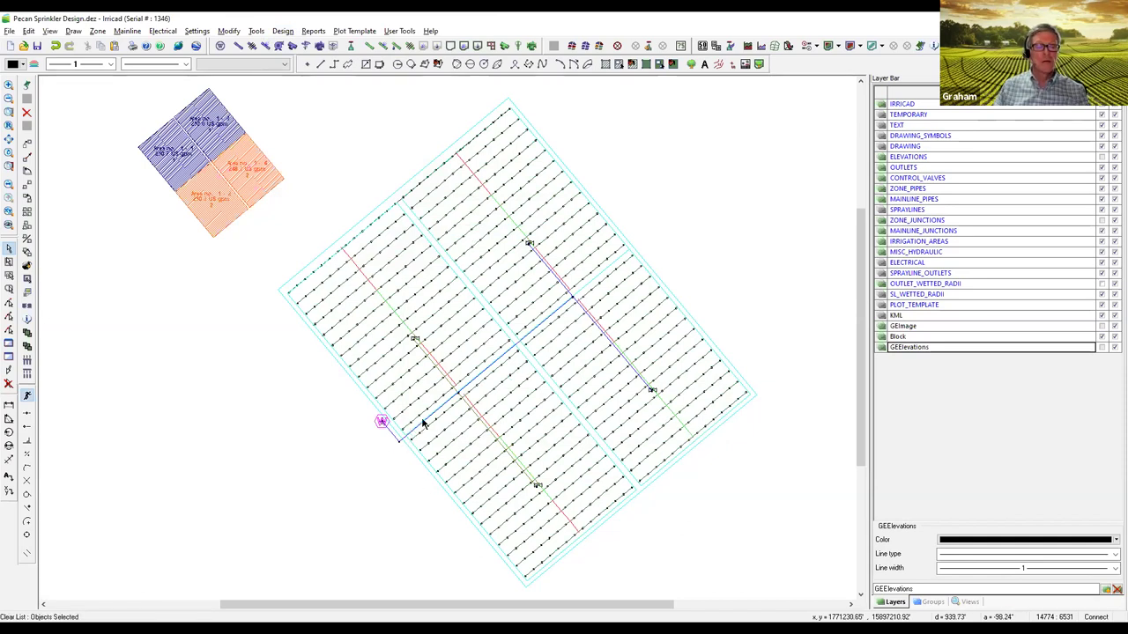
right_click(423, 424)
click(459, 458)
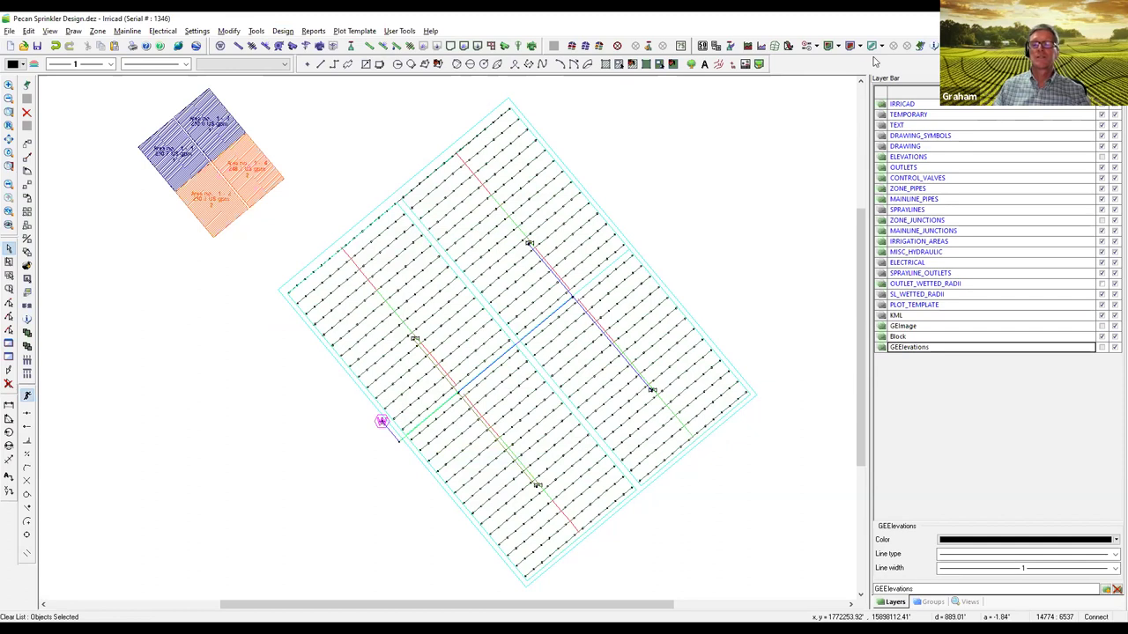
click(719, 271)
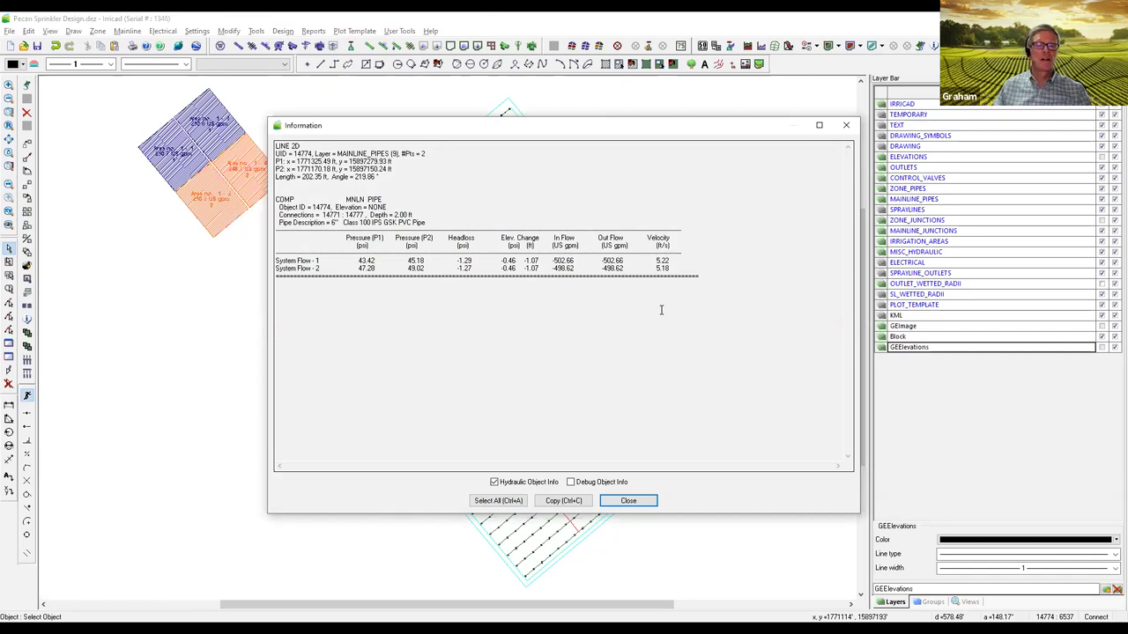
click(848, 128)
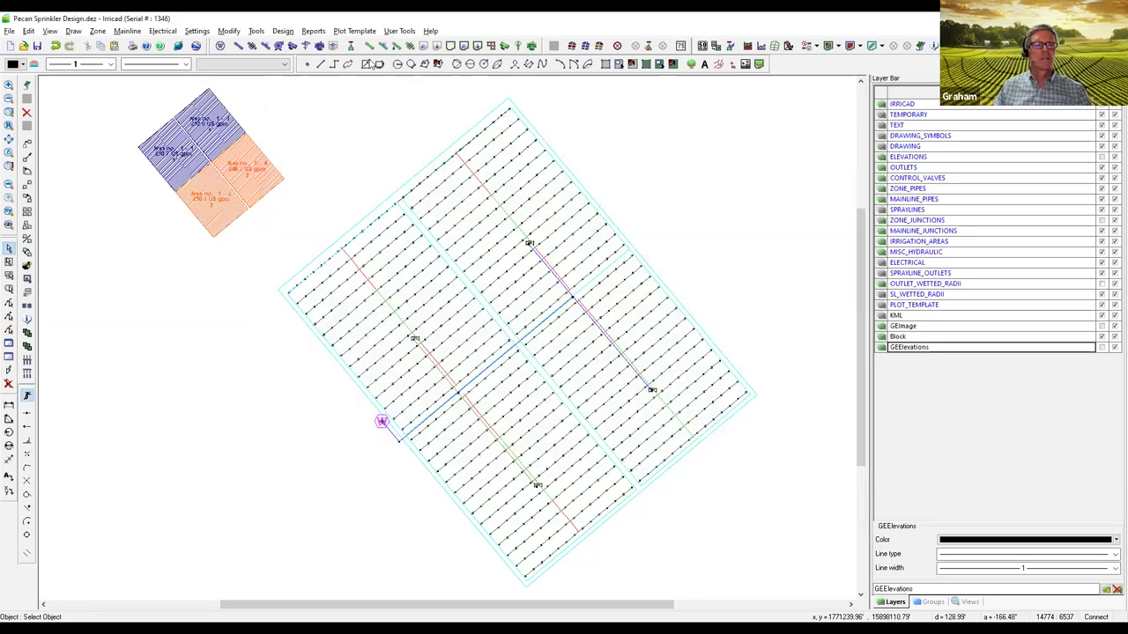
Step: Review the pipe prices, total capital cost, running costs and annual cost in the B.O.M. with Costs report, and close it
click(318, 33)
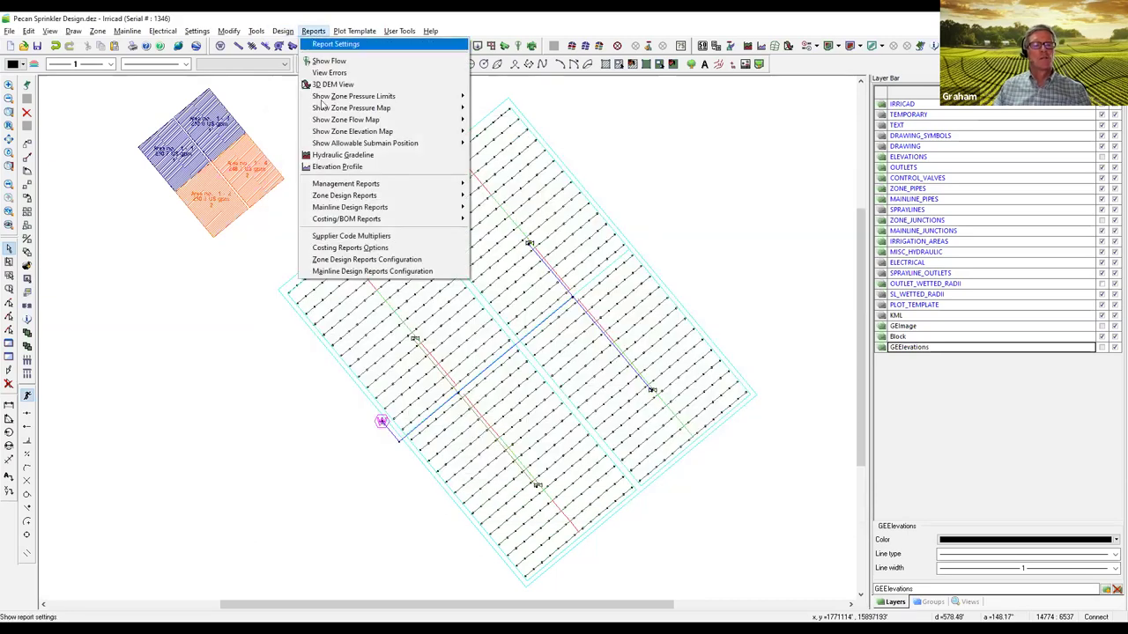
mouse_move(385, 226)
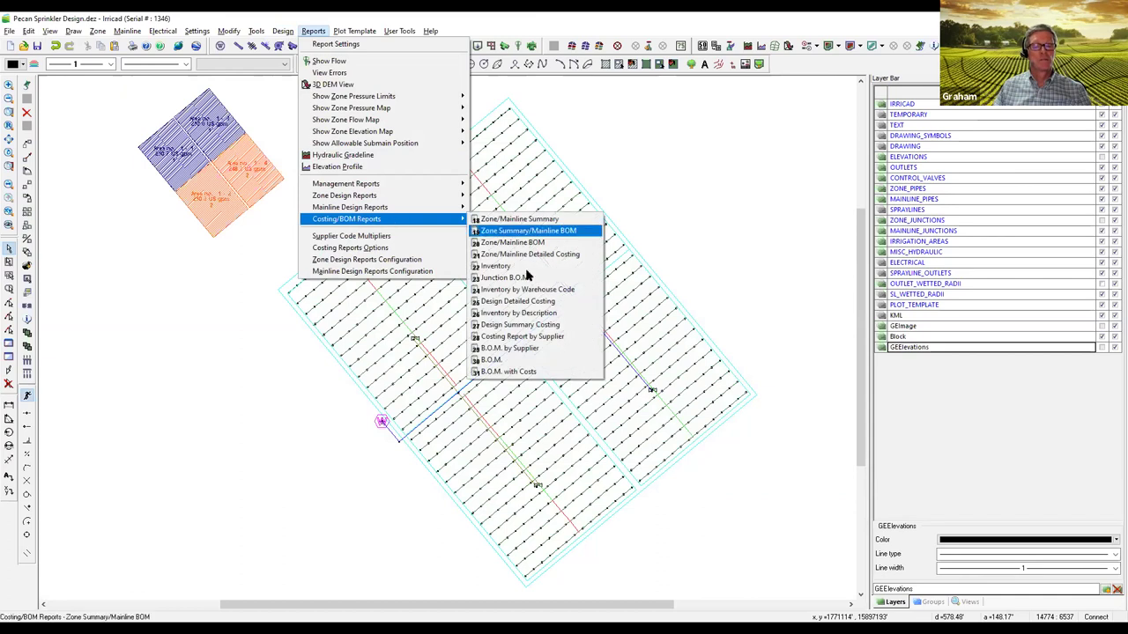
click(532, 374)
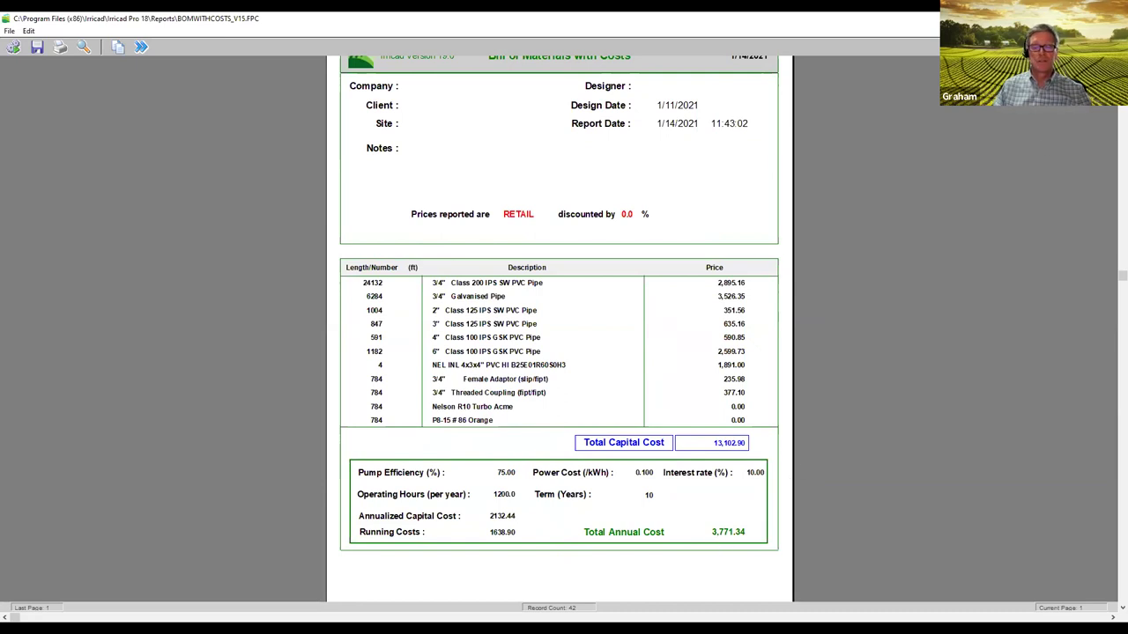
key(Escape)
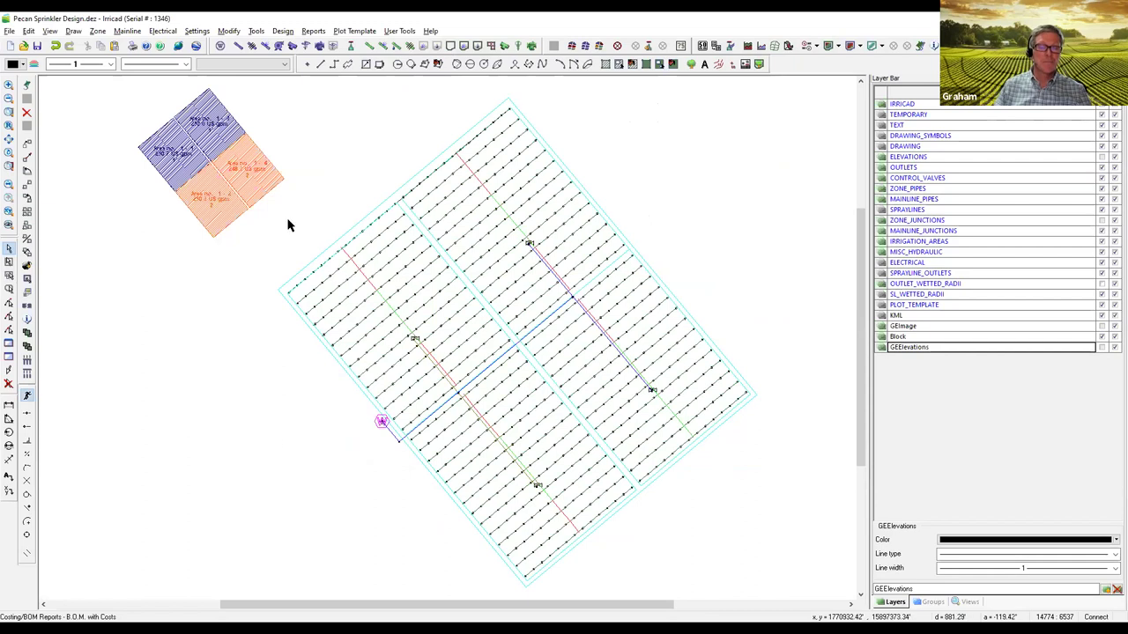
Step: Check the required pressure and flow of both duties in the System Duty Report, and close the report
click(315, 30)
mouse_move(394, 210)
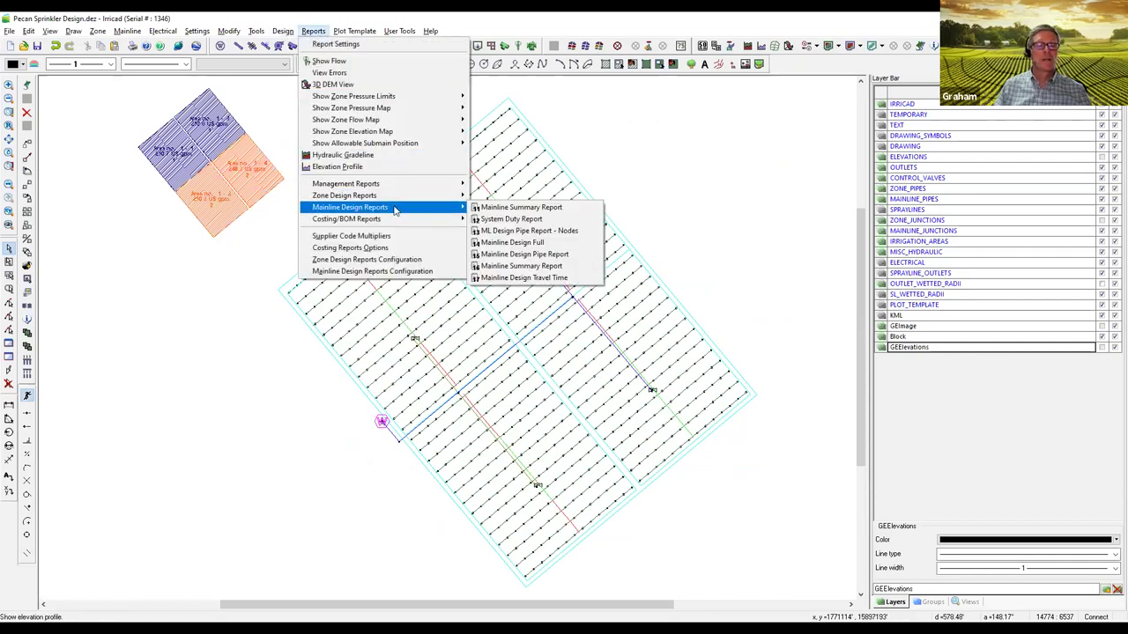
click(549, 225)
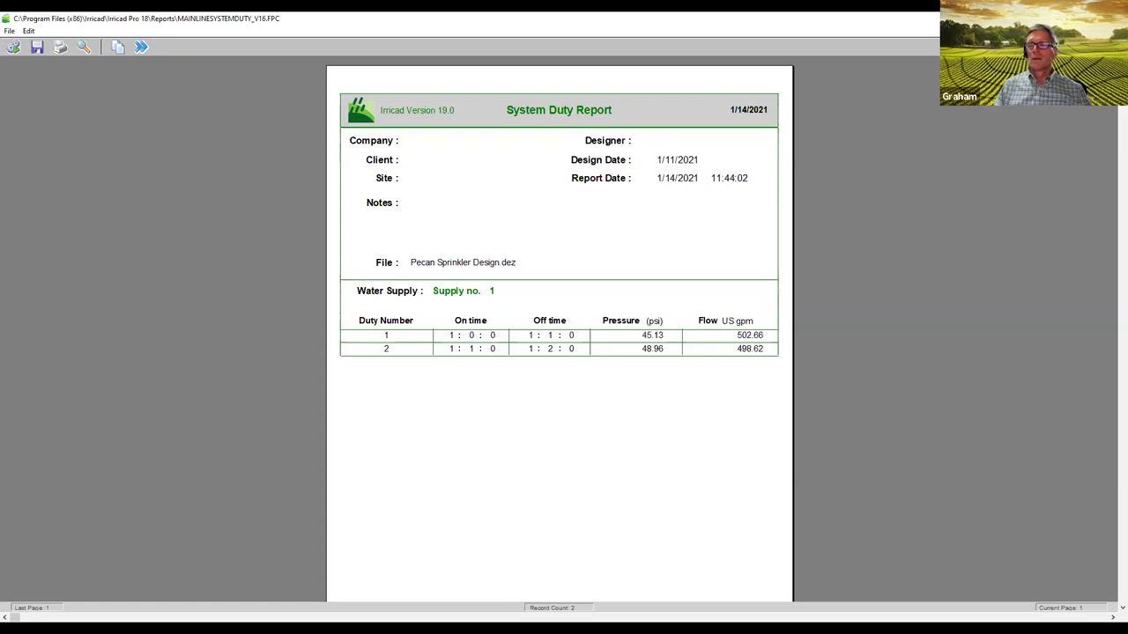
key(Escape)
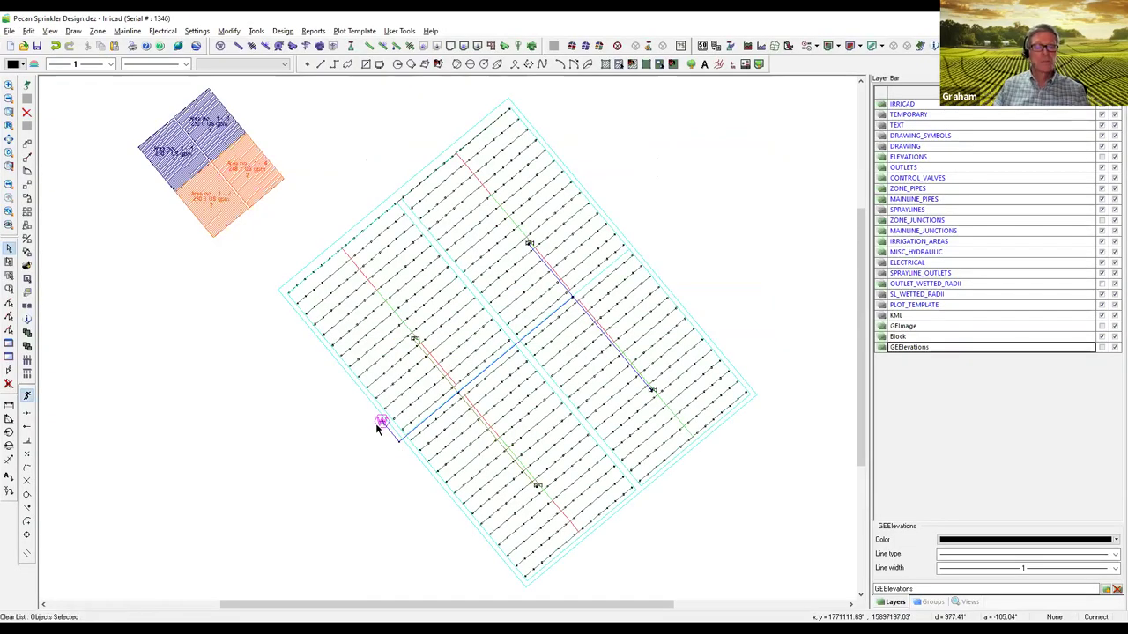
Step: Turn off pressure calculation for the water supply and set its design head and max head to 50 psi
right_click(381, 427)
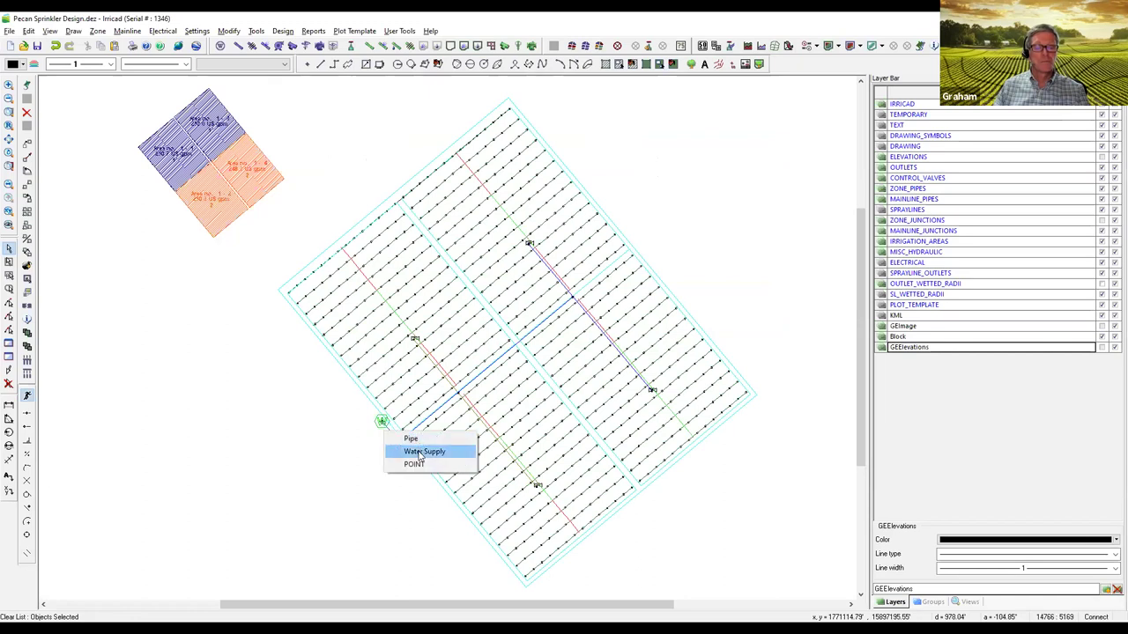
click(427, 451)
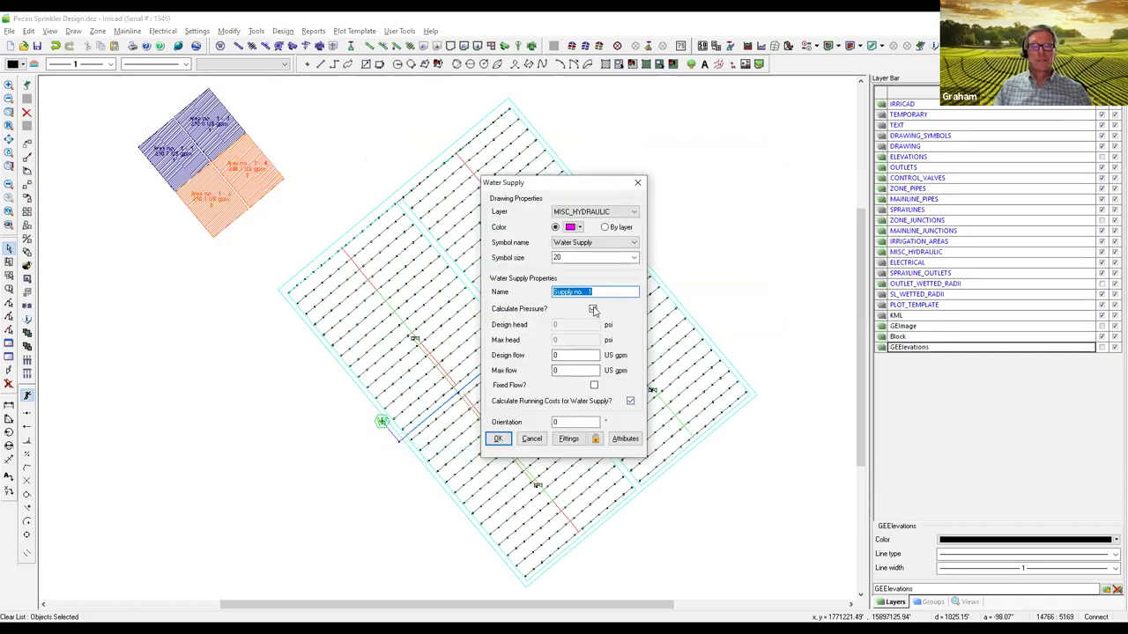
double_click(564, 325)
text(50)
double_click(555, 340)
text(5)
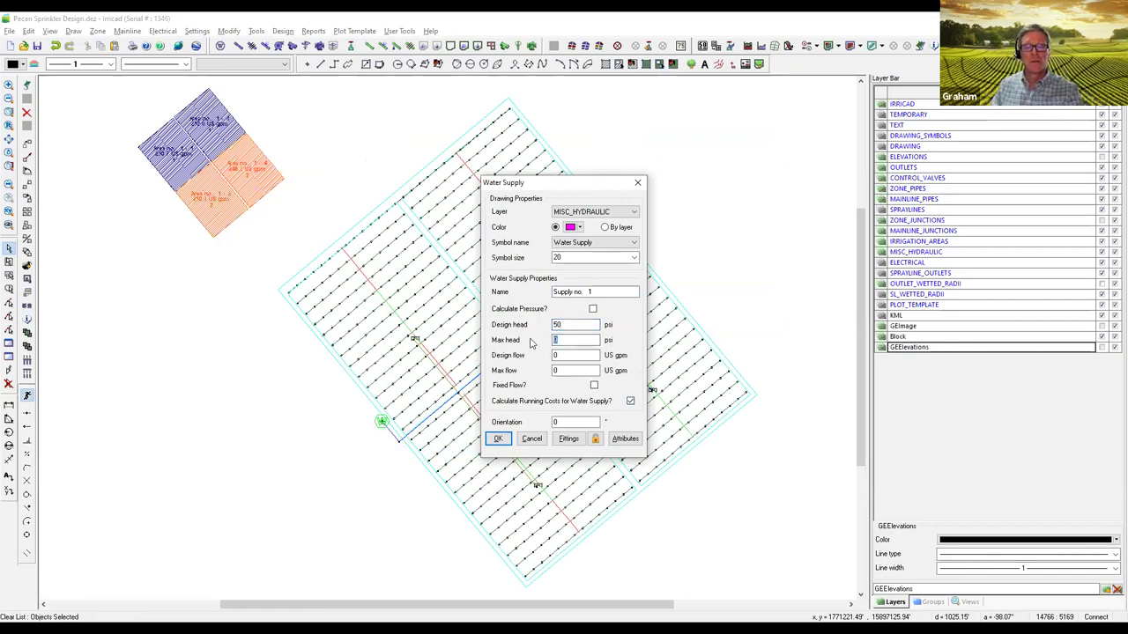
text(0)
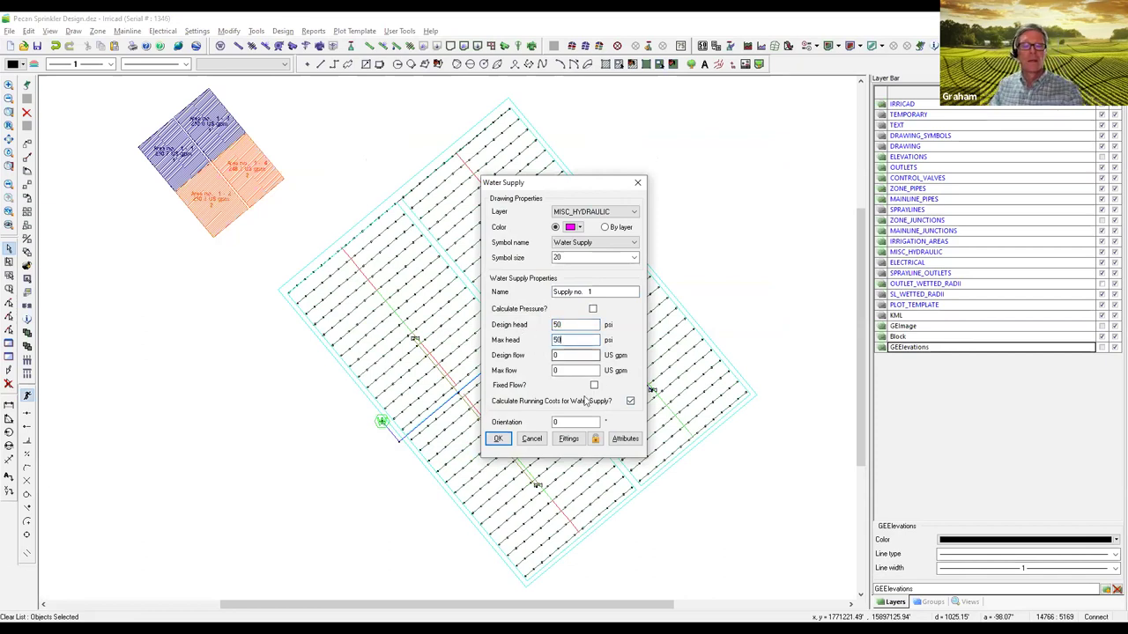
click(498, 439)
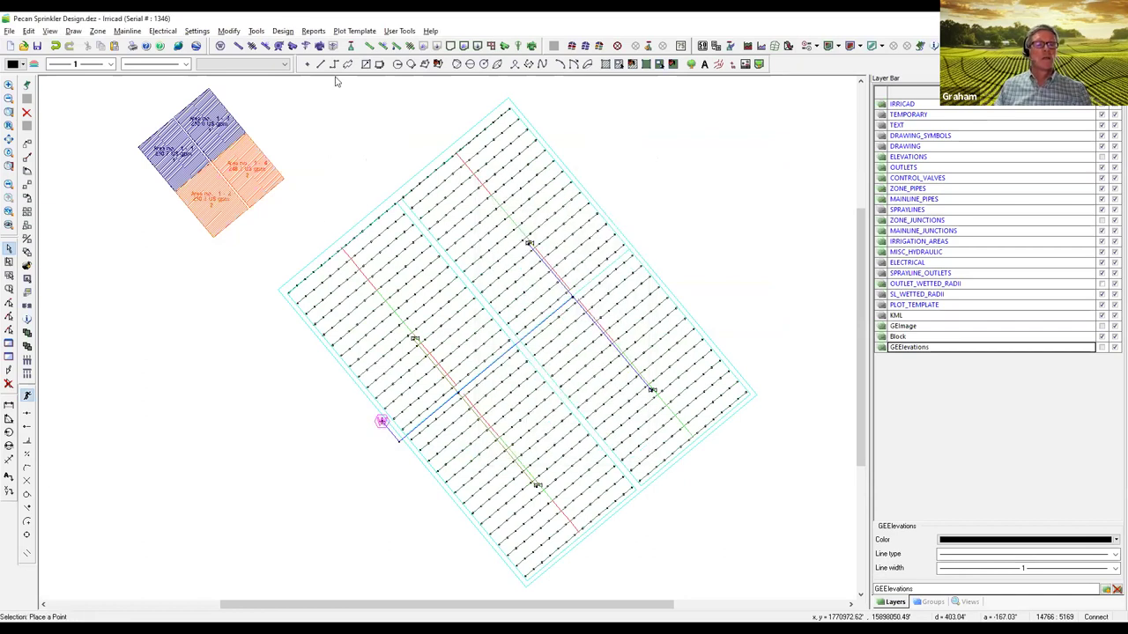
Step: Analyze the mainline with its existing pipe sizes
click(280, 32)
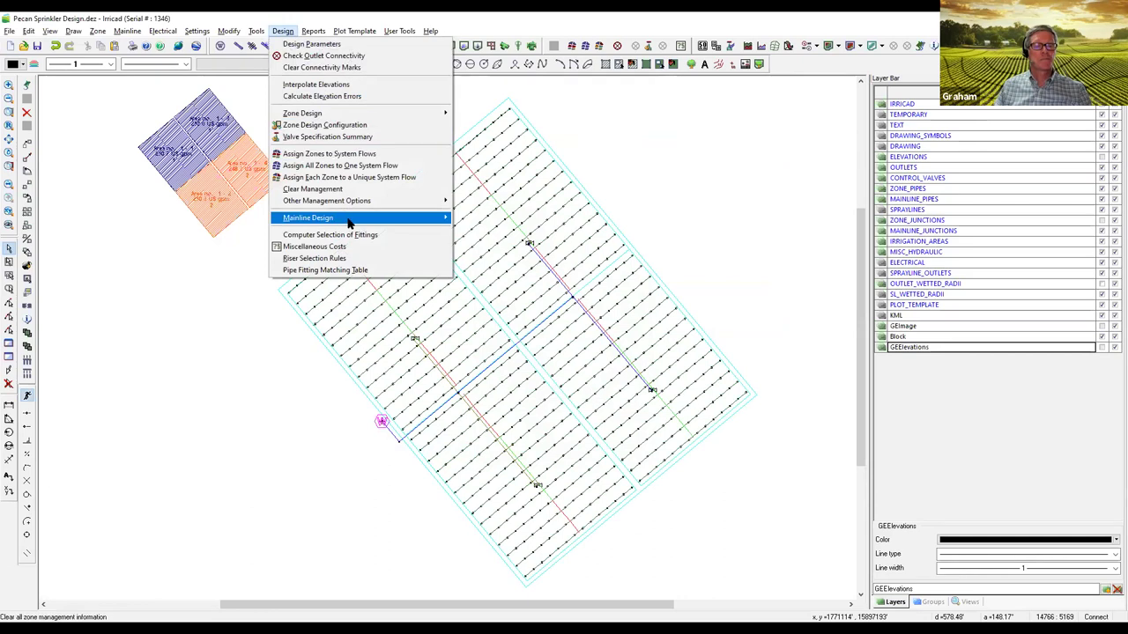
mouse_move(354, 218)
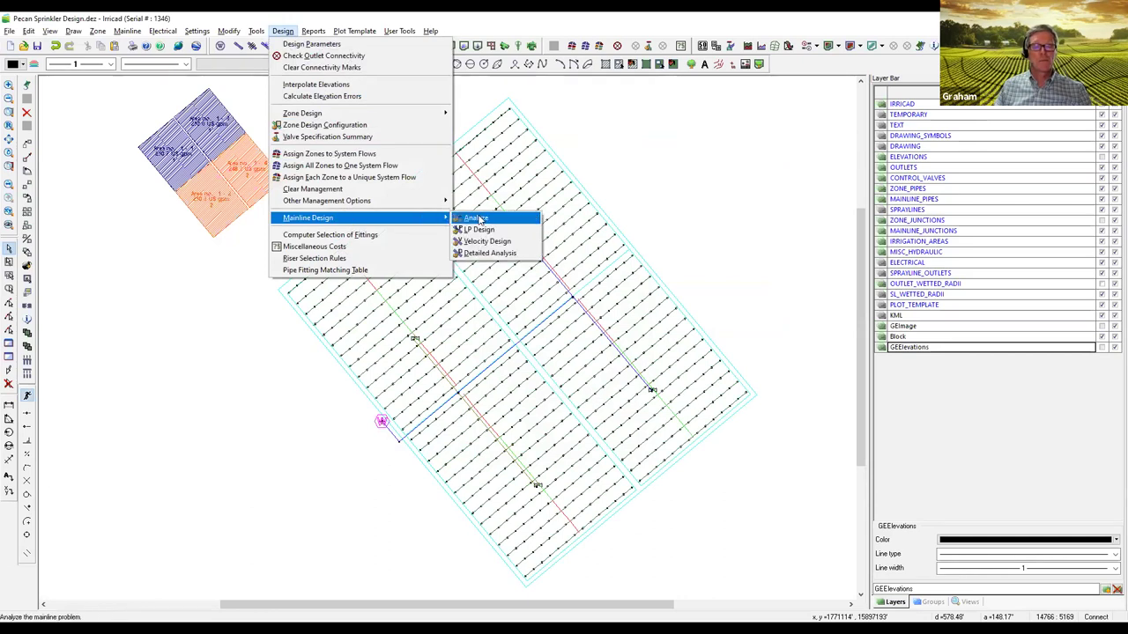
click(476, 218)
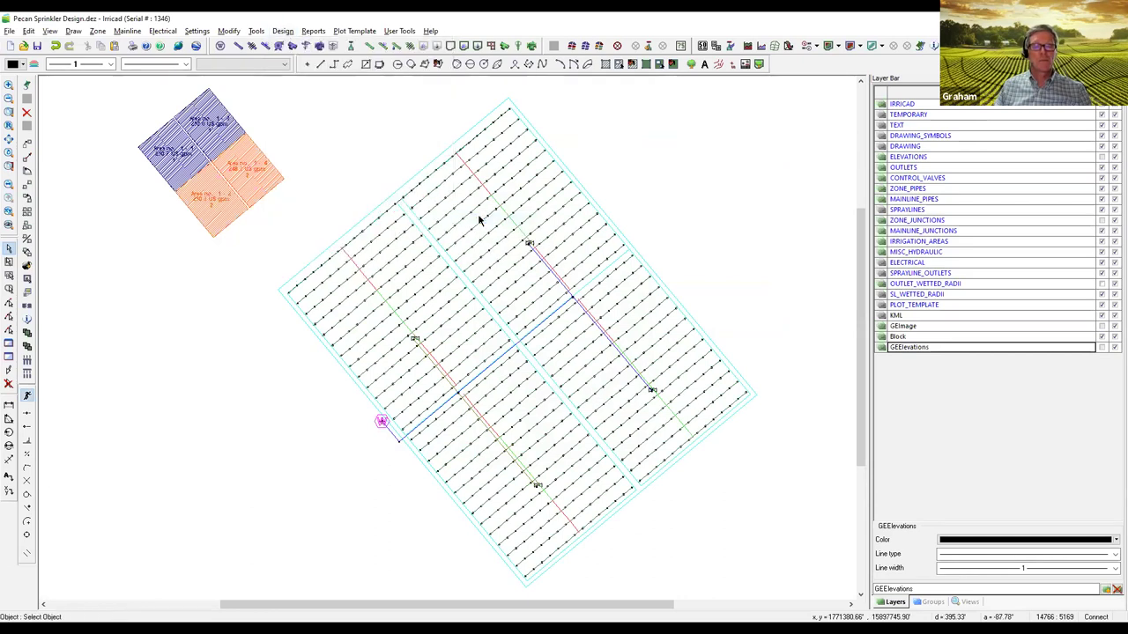
Step: Check the supply pressure and flow of both duties in the System Duty Report, and close the report
click(313, 32)
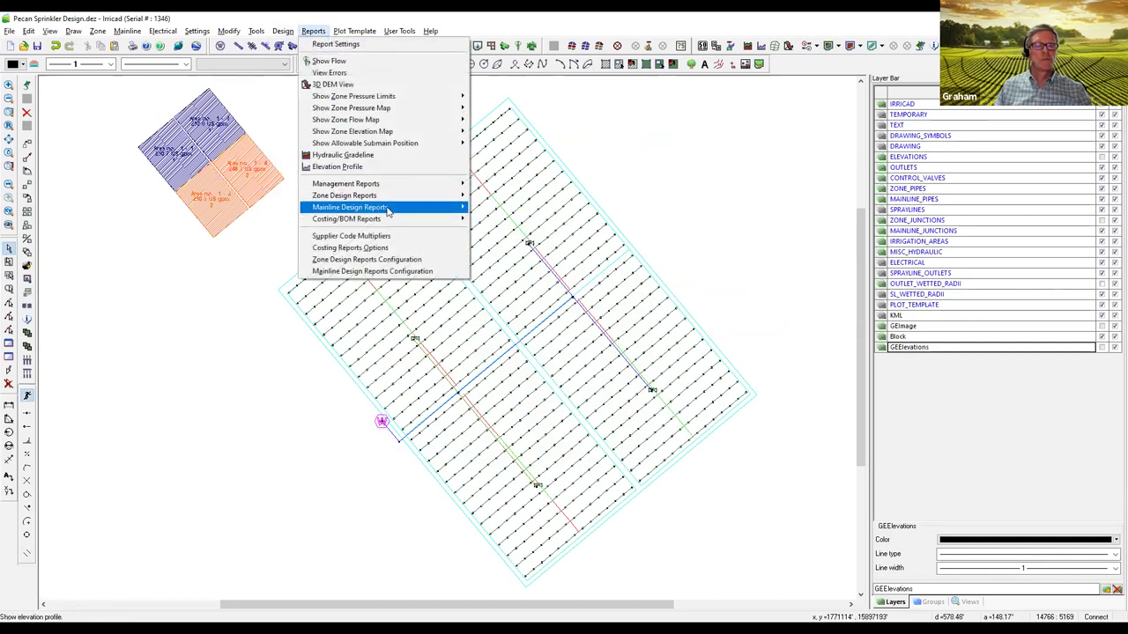
mouse_move(431, 209)
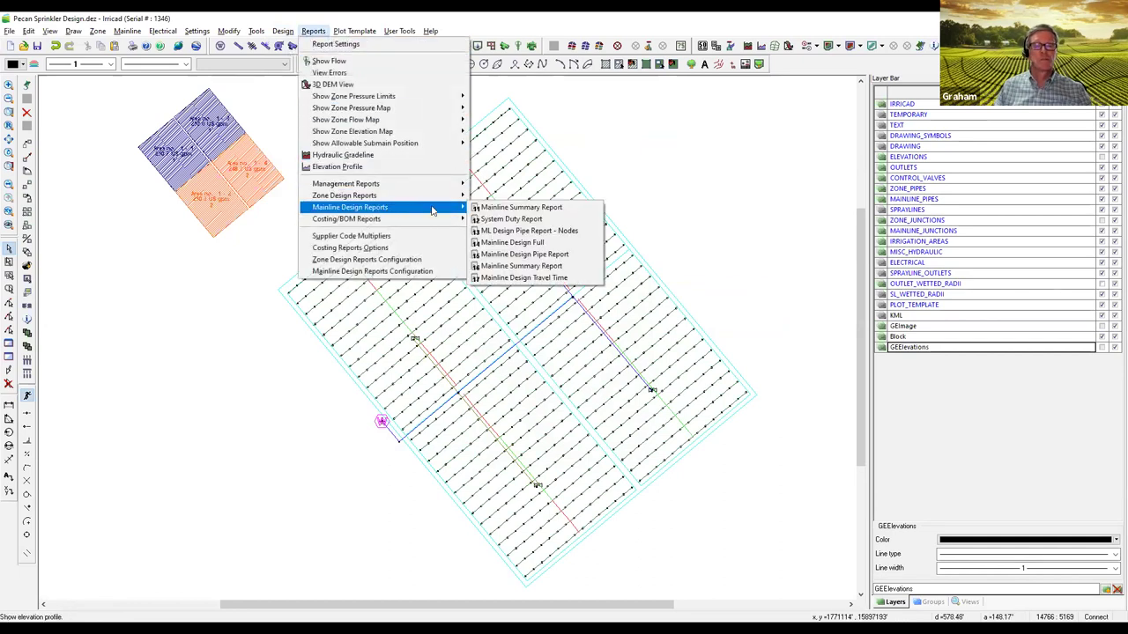
click(509, 220)
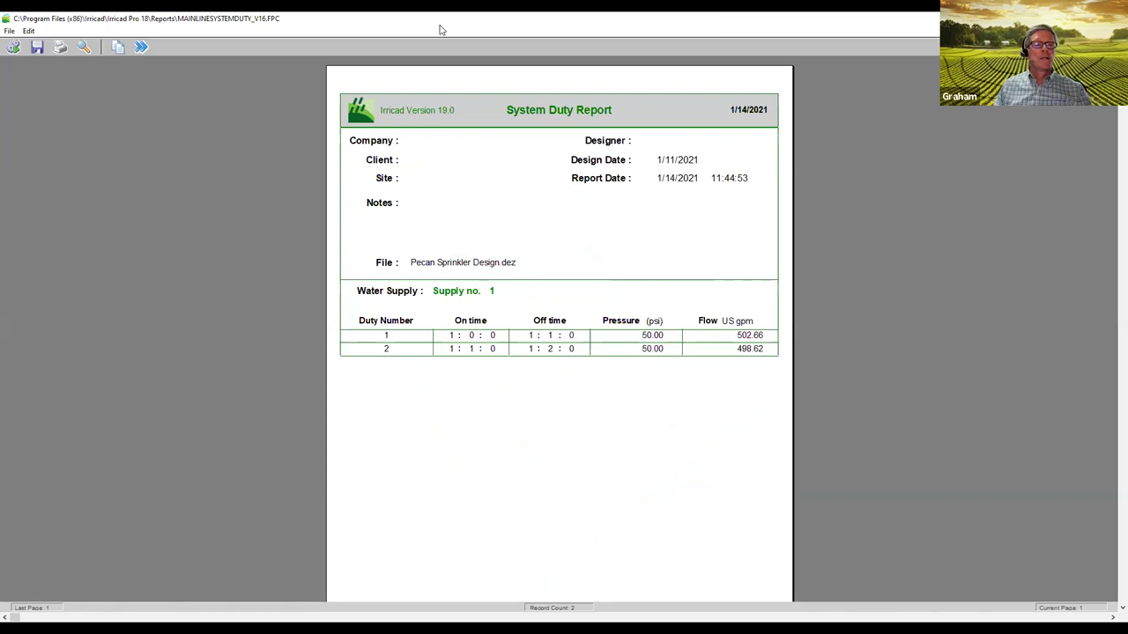
key(Escape)
Step: Compare each zone's valve pressure with its required pressure under both system flows in the Mainline Summary Report, and close it
click(312, 32)
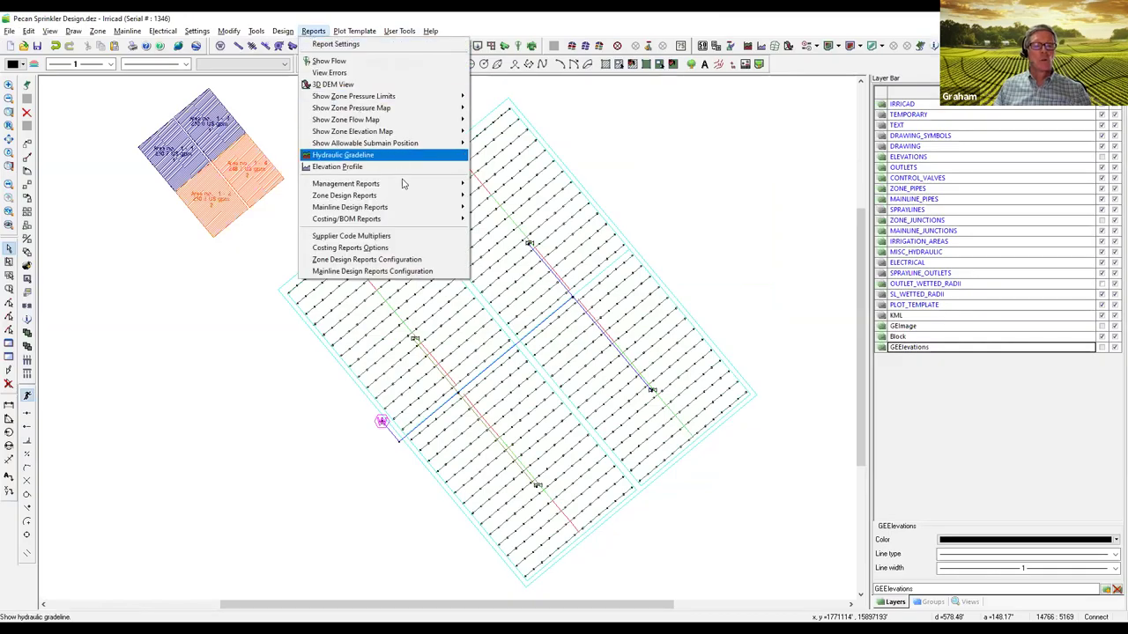
mouse_move(413, 211)
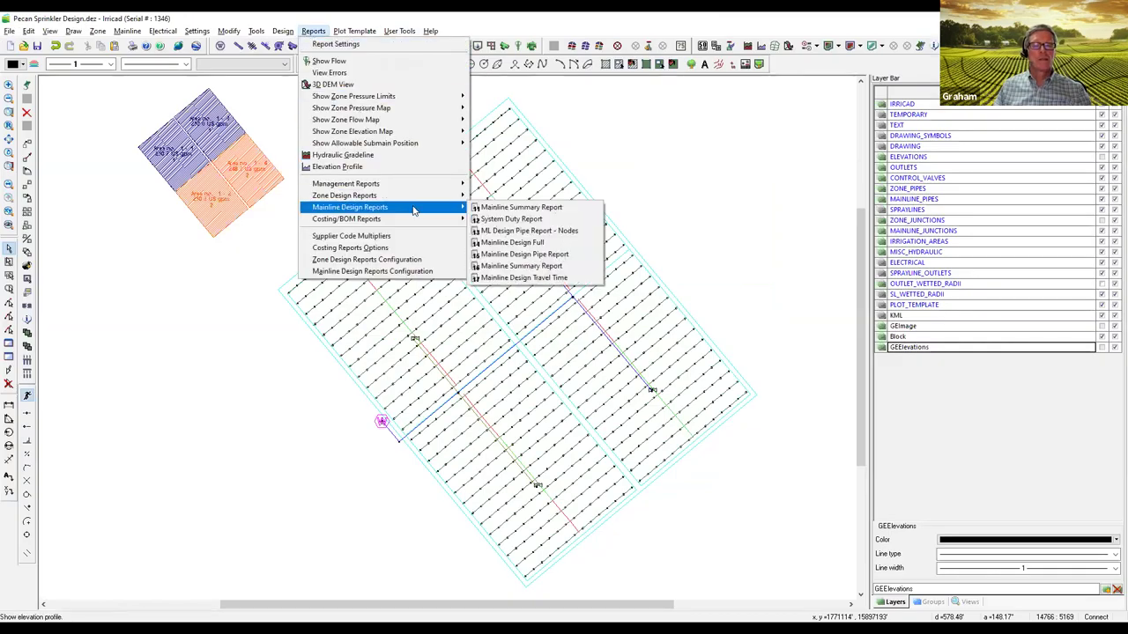
click(529, 209)
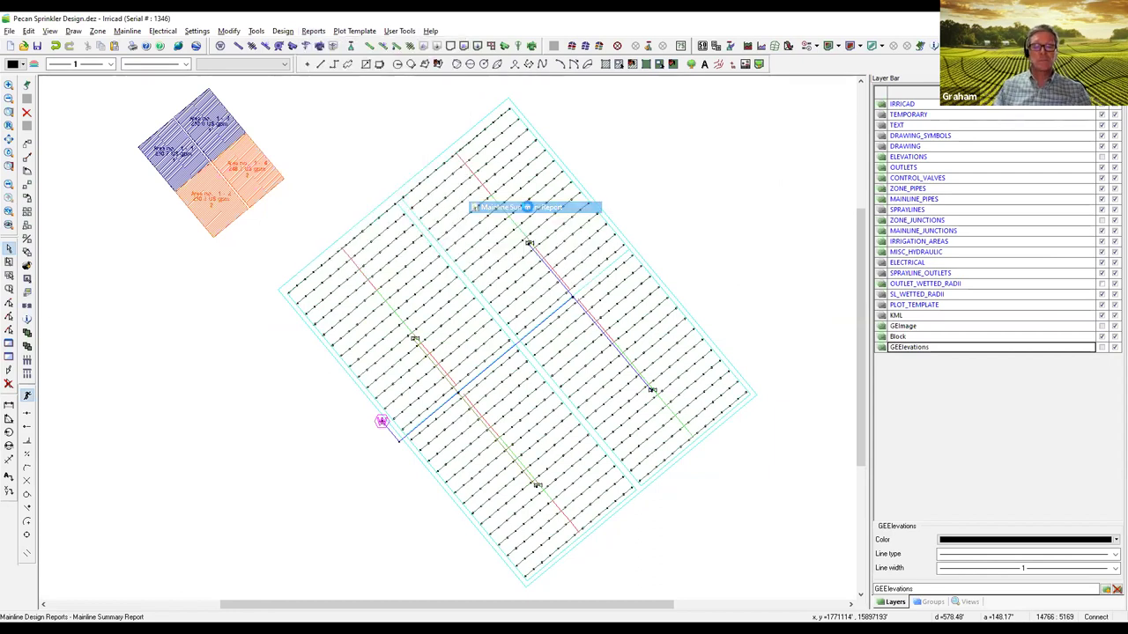
scroll(696, 406, down, 1)
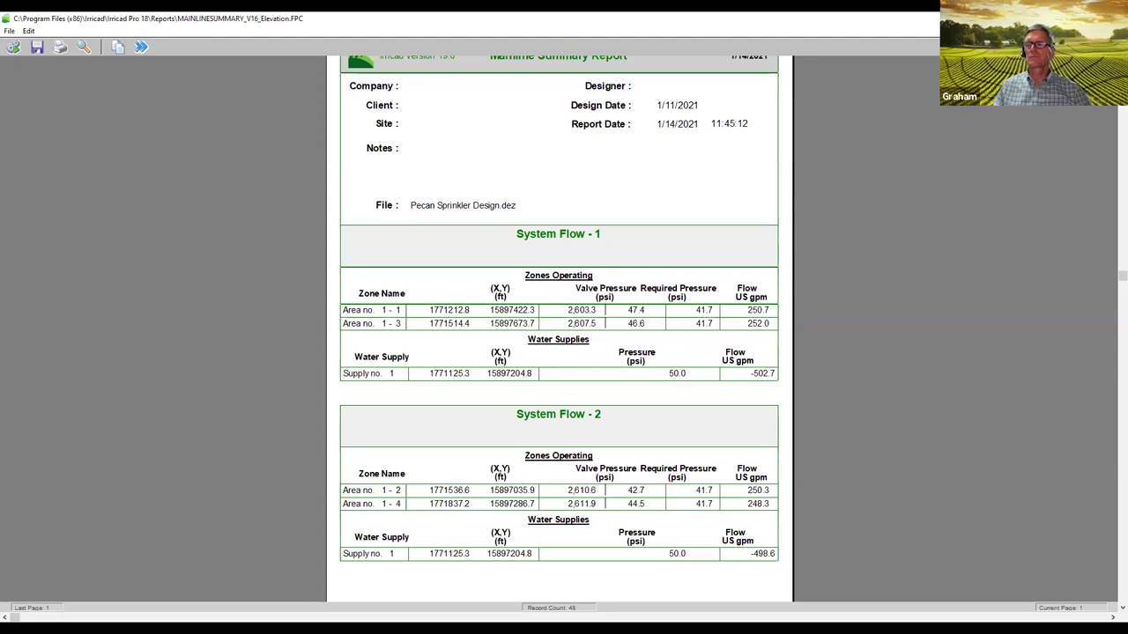
key(alt+F4)
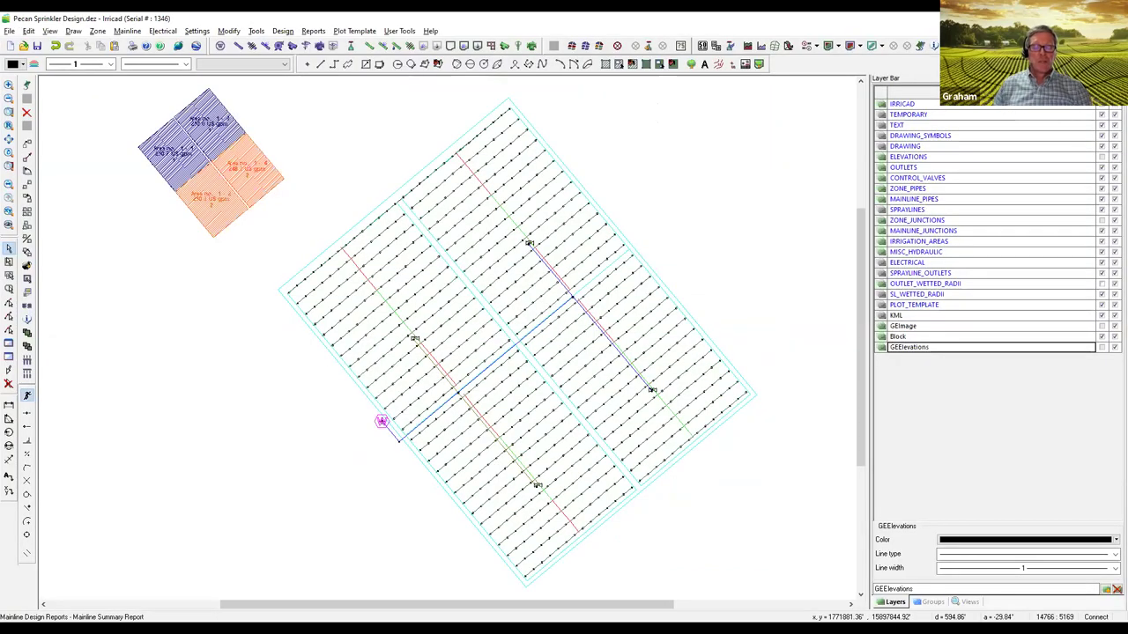